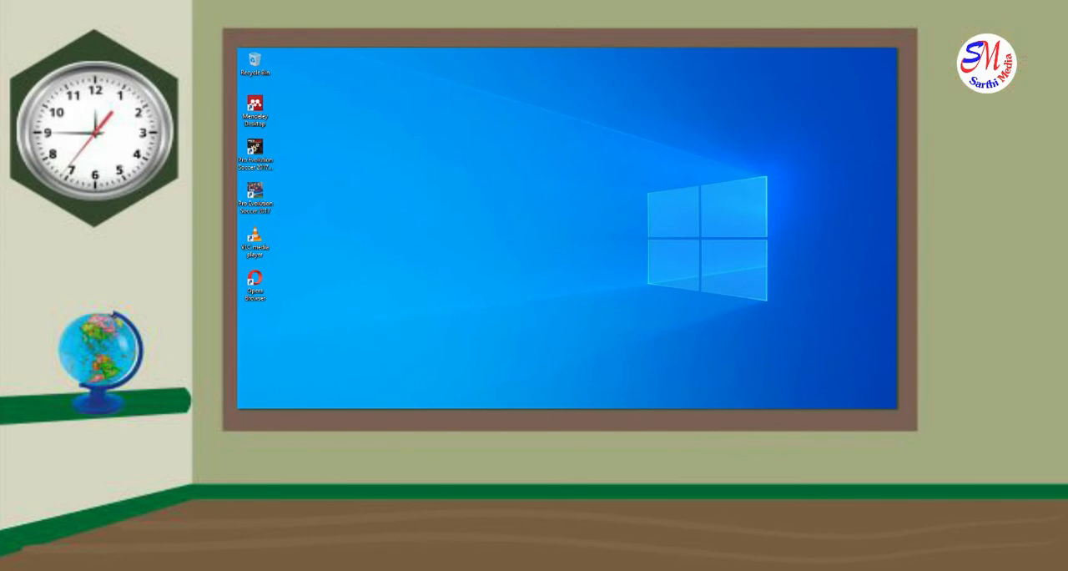
# Start Google Chrome, switch to the university Google account and open Google Drive
pyautogui.press('super')
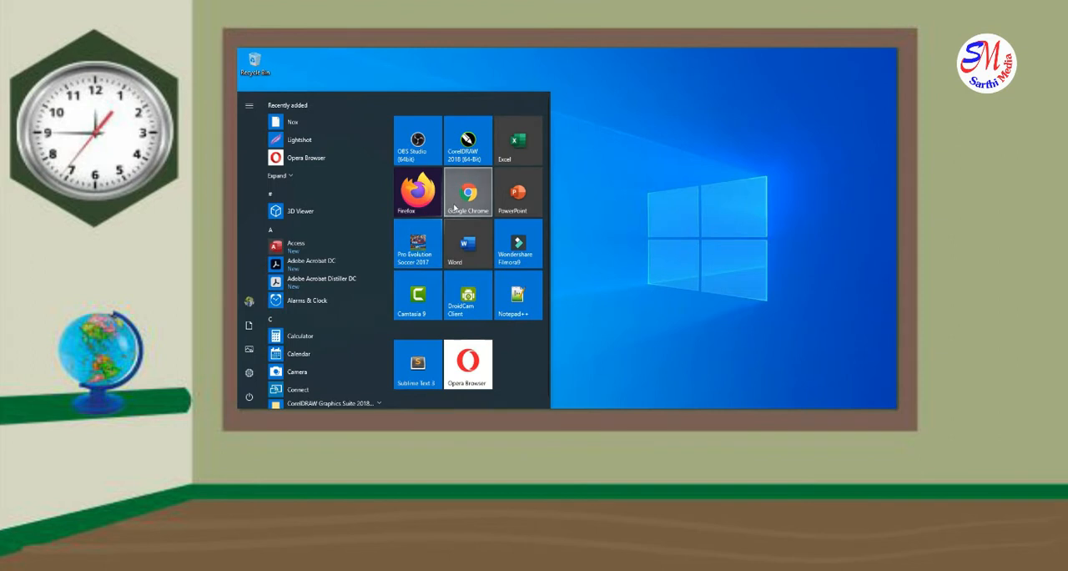
pyautogui.click(454, 206)
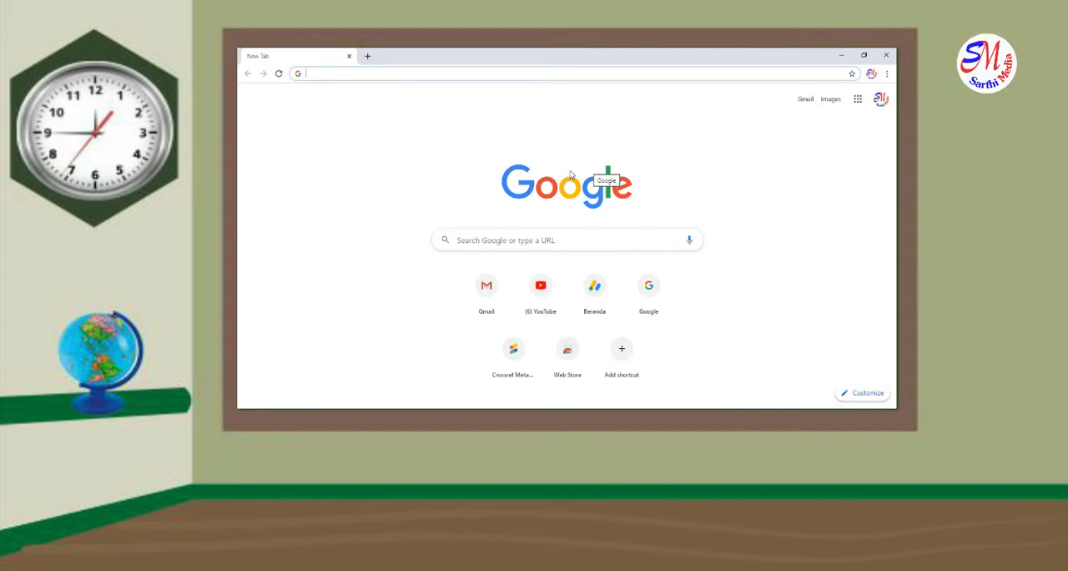
pyautogui.click(880, 102)
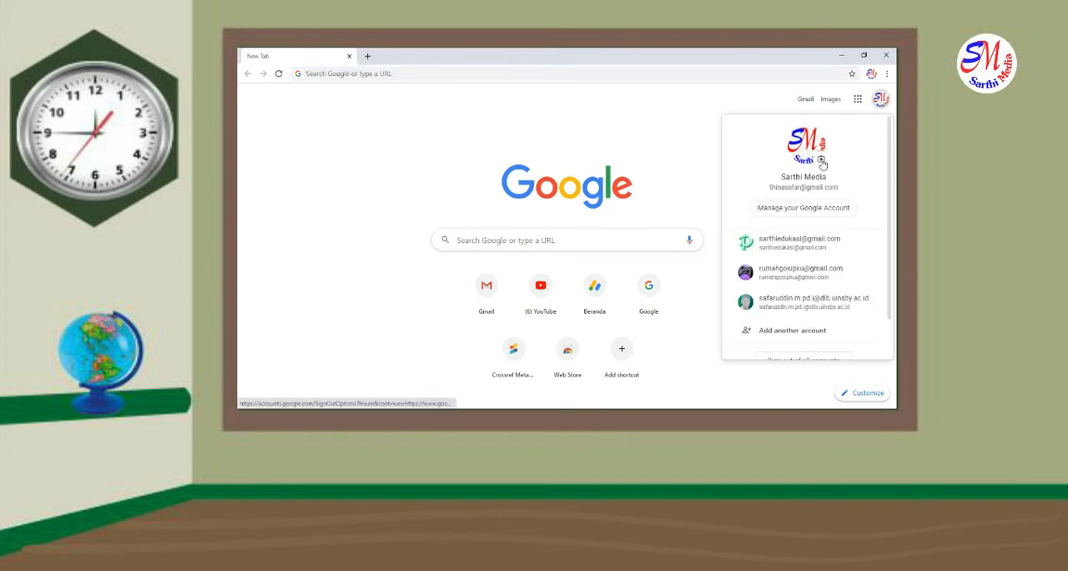
pyautogui.click(776, 311)
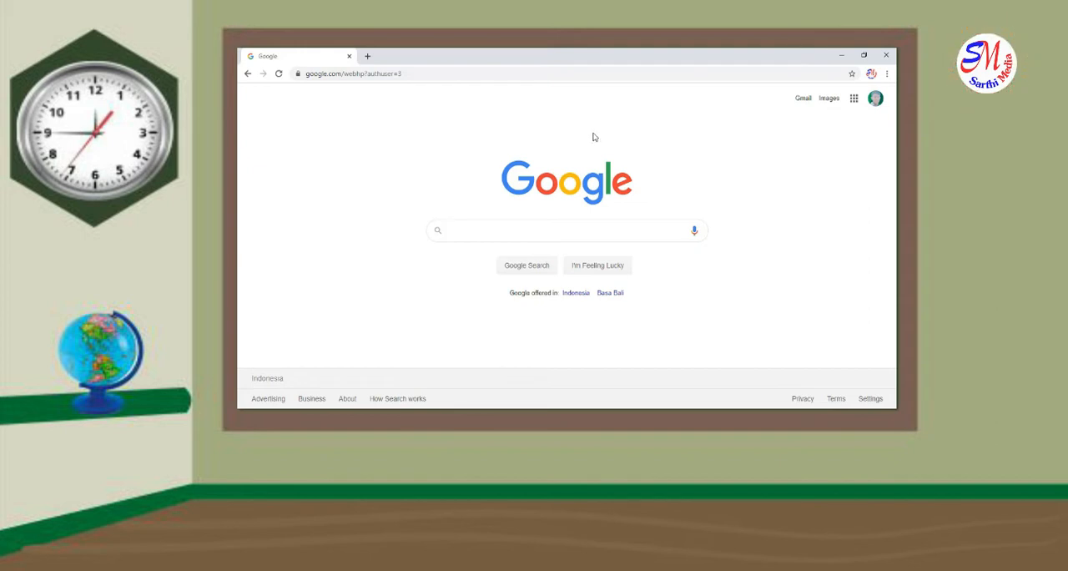
pyautogui.click(855, 100)
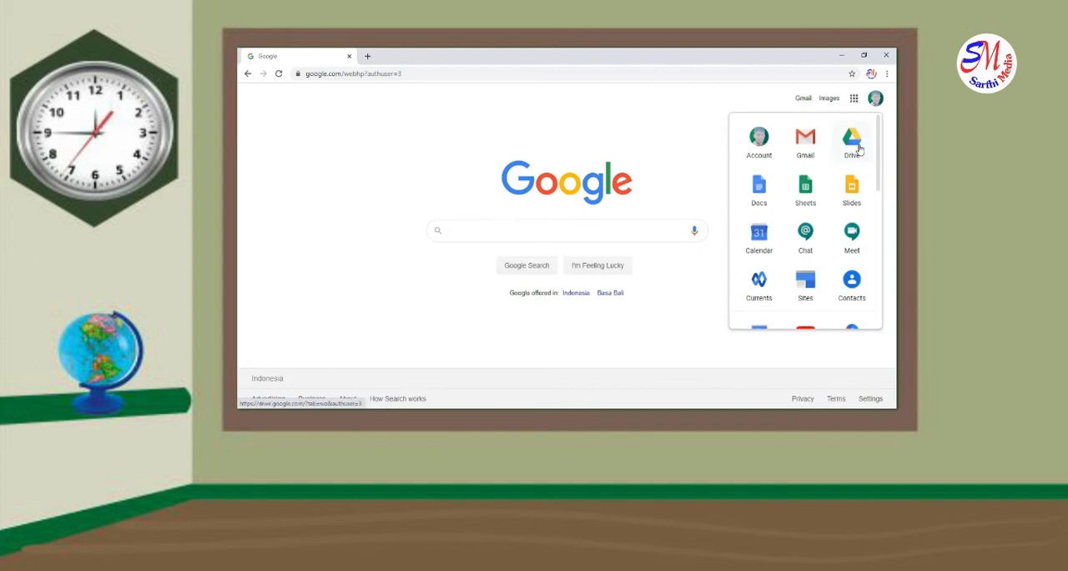
pyautogui.click(855, 143)
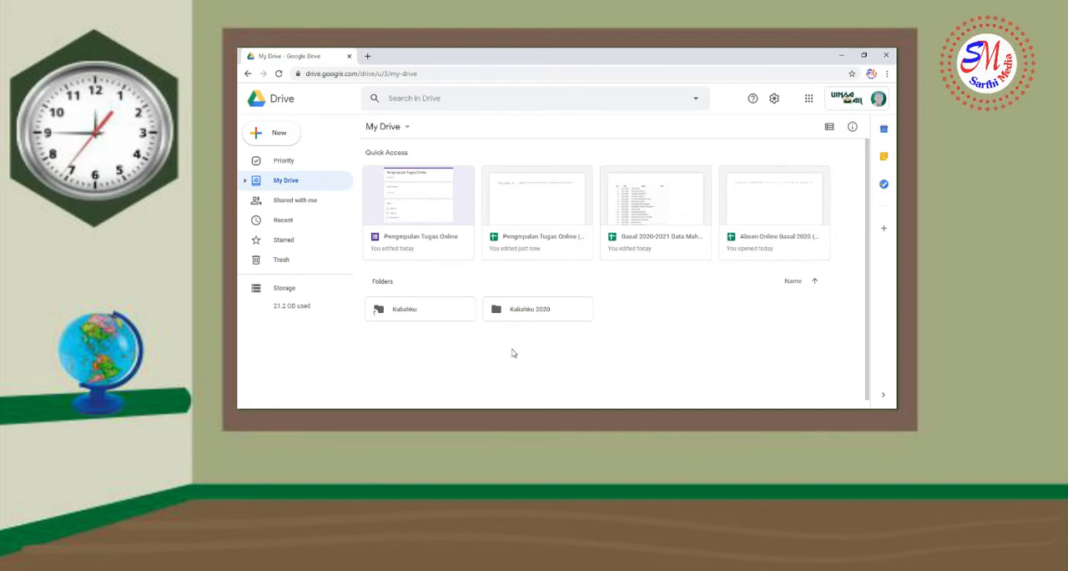
# Create a new folder named "Pengumpulan Tugas Online" in My Drive
pyautogui.click(298, 136)
pyautogui.click(303, 147)
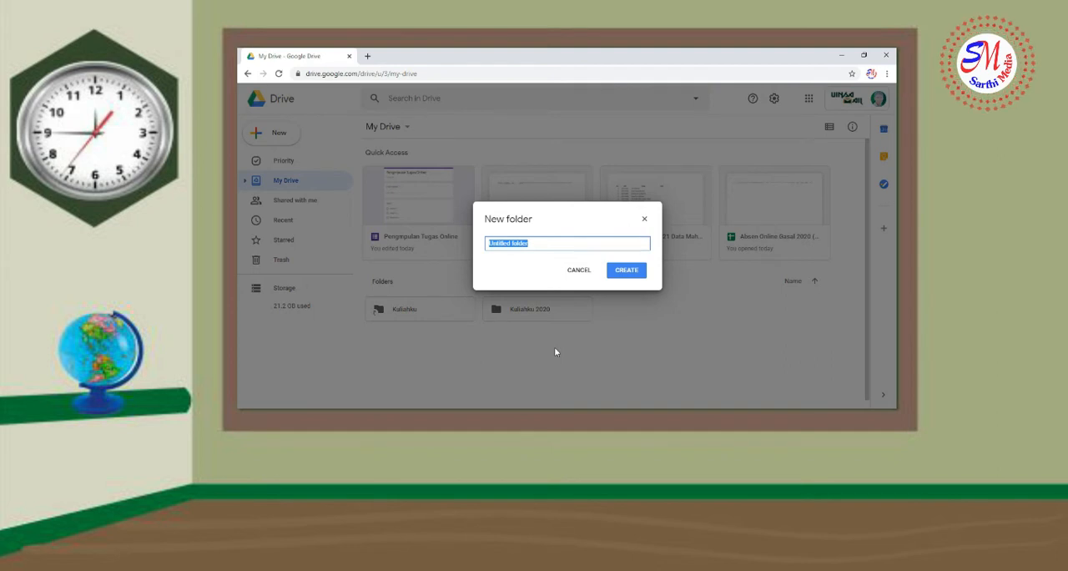
pyautogui.write('Pengumpulan Tugas Online')
pyautogui.click(627, 271)
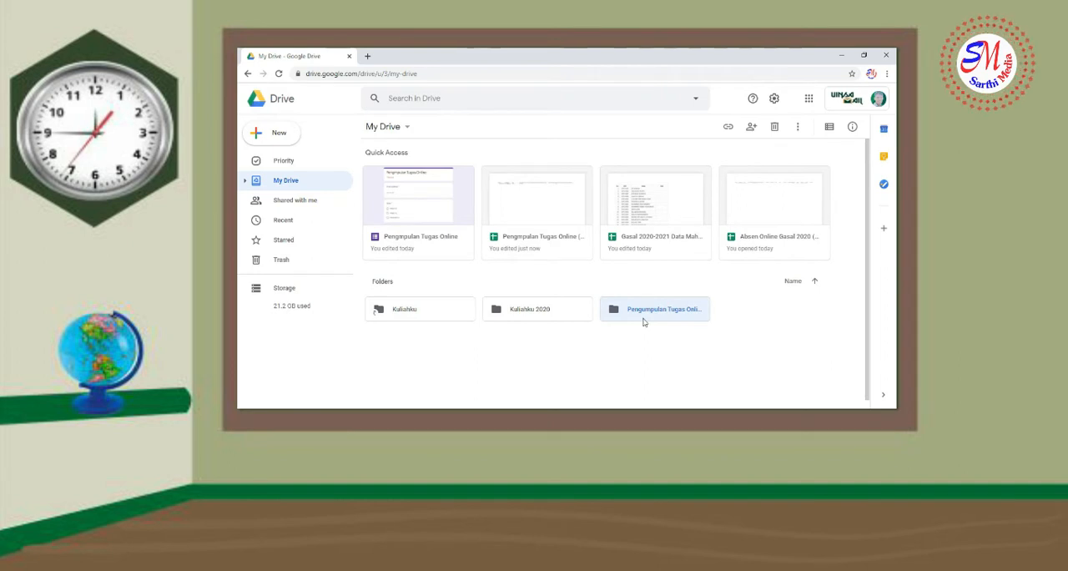
# Open the Pengumpulan Tugas Online folder and create a blank Google Form inside it
pyautogui.doubleClick(644, 320)
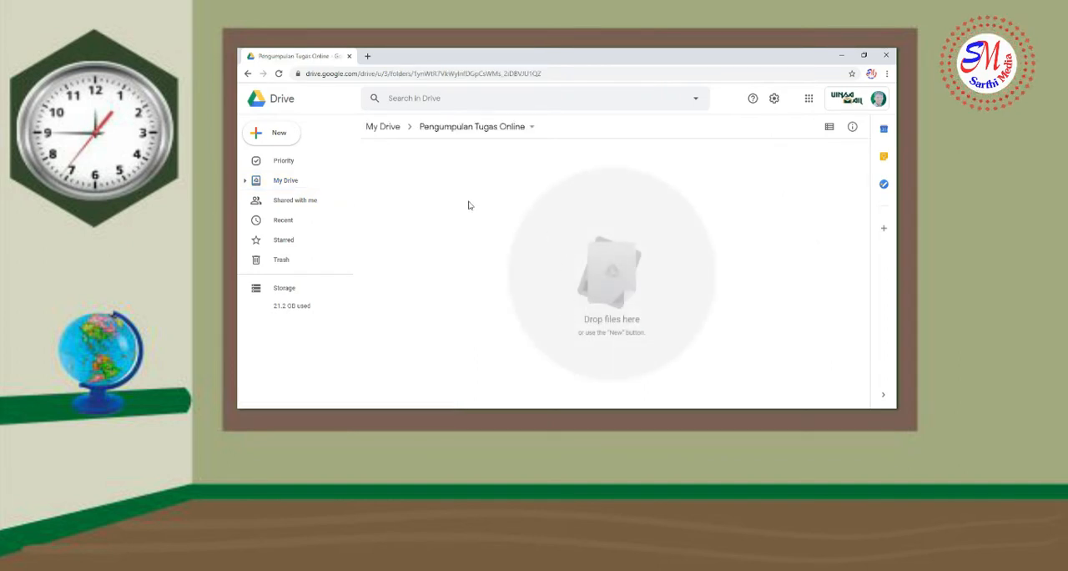
pyautogui.click(288, 139)
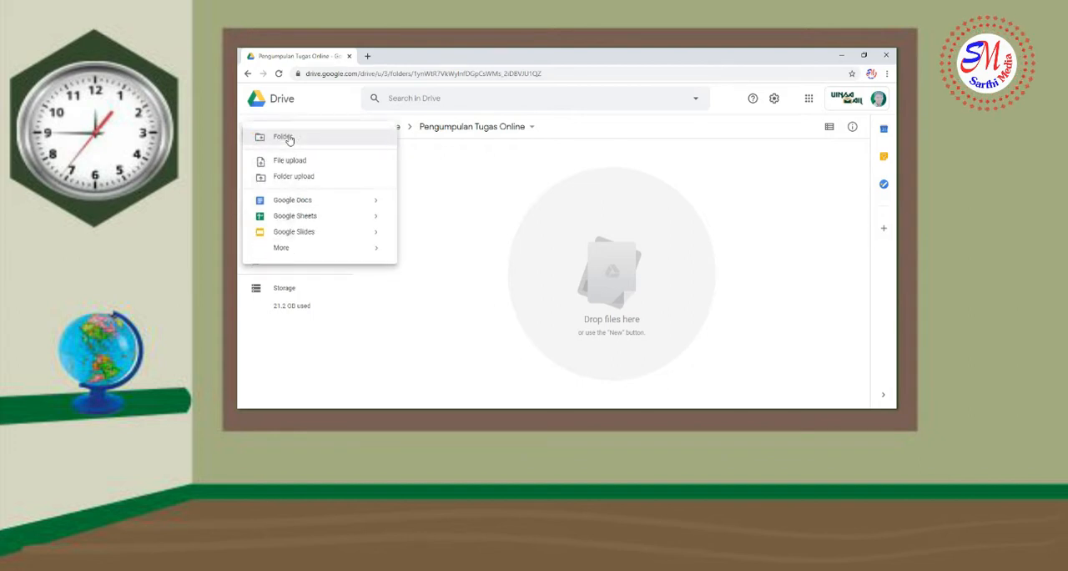
pyautogui.click(537, 223)
pyautogui.click(294, 142)
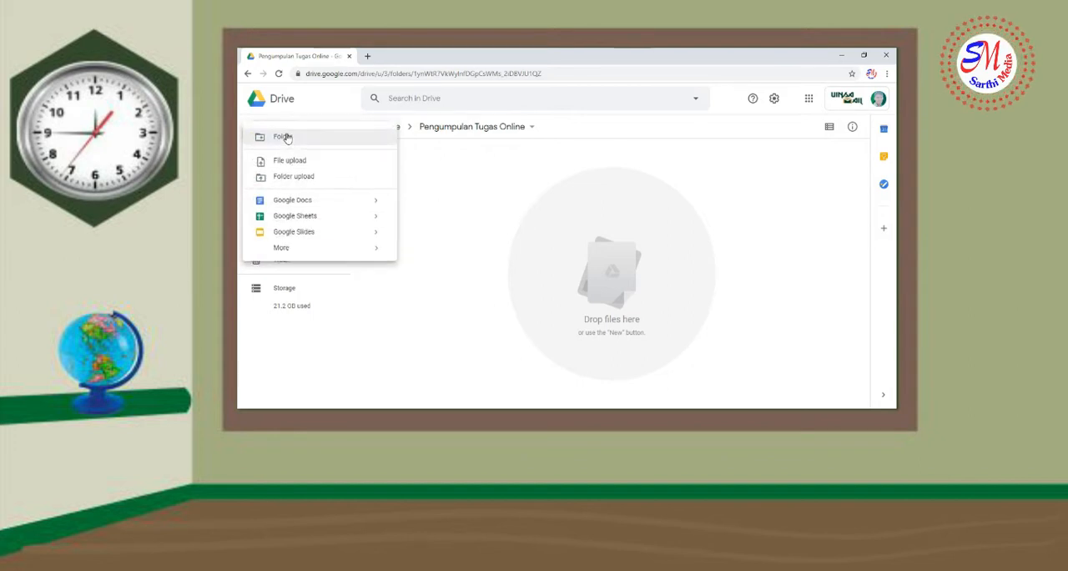
pyautogui.moveTo(368, 256)
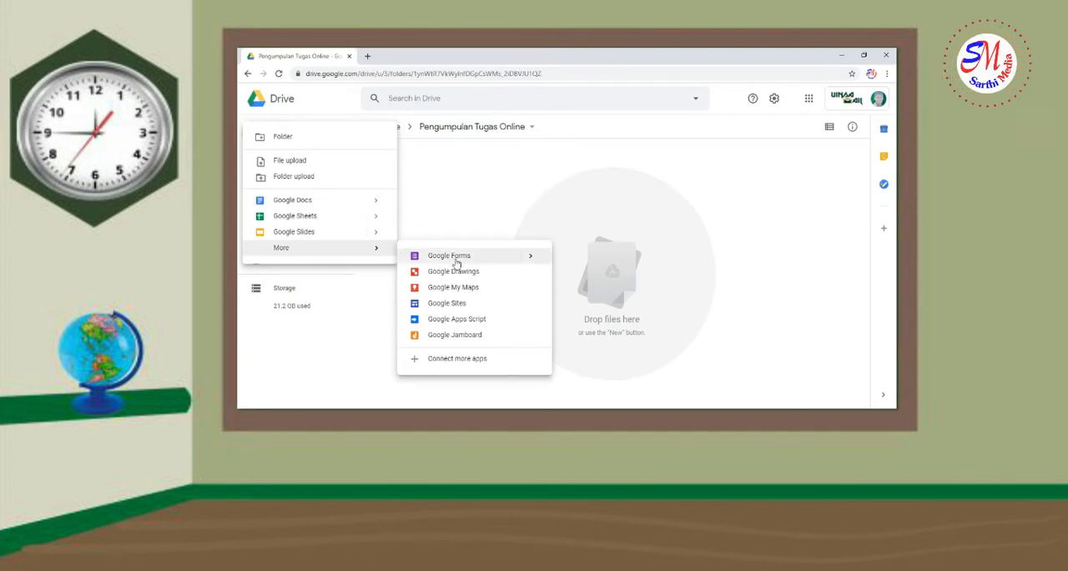
pyautogui.moveTo(527, 257)
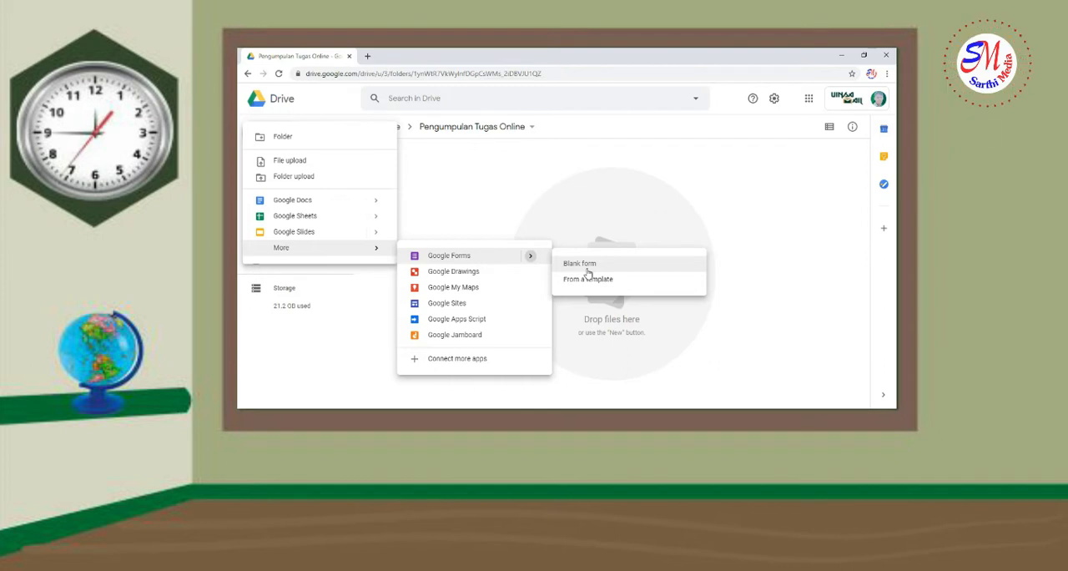
pyautogui.click(587, 271)
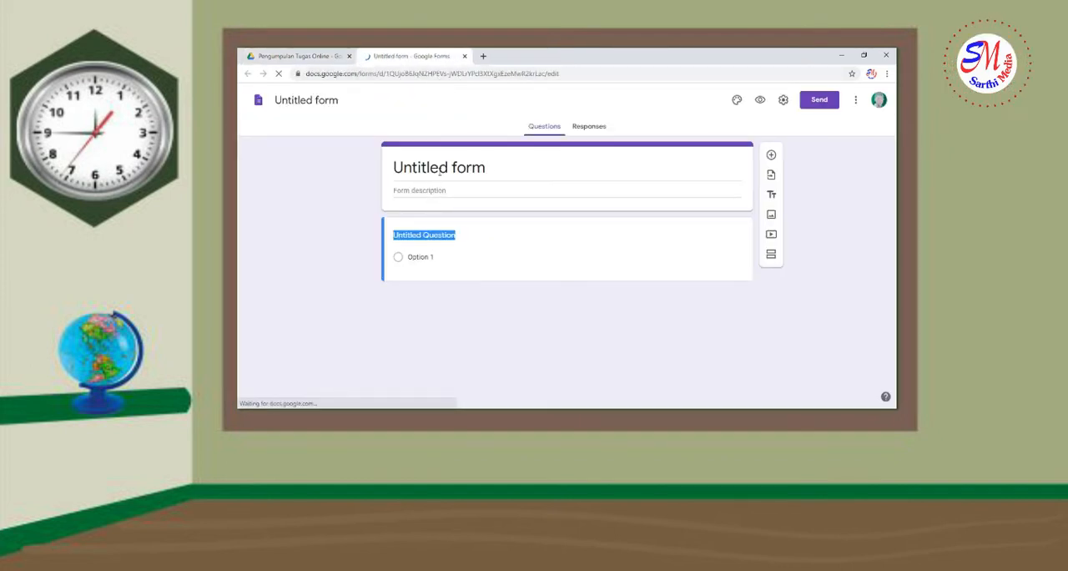
# Change the form's title to "Pengumpulan Tugas Online"
pyautogui.click(421, 167)
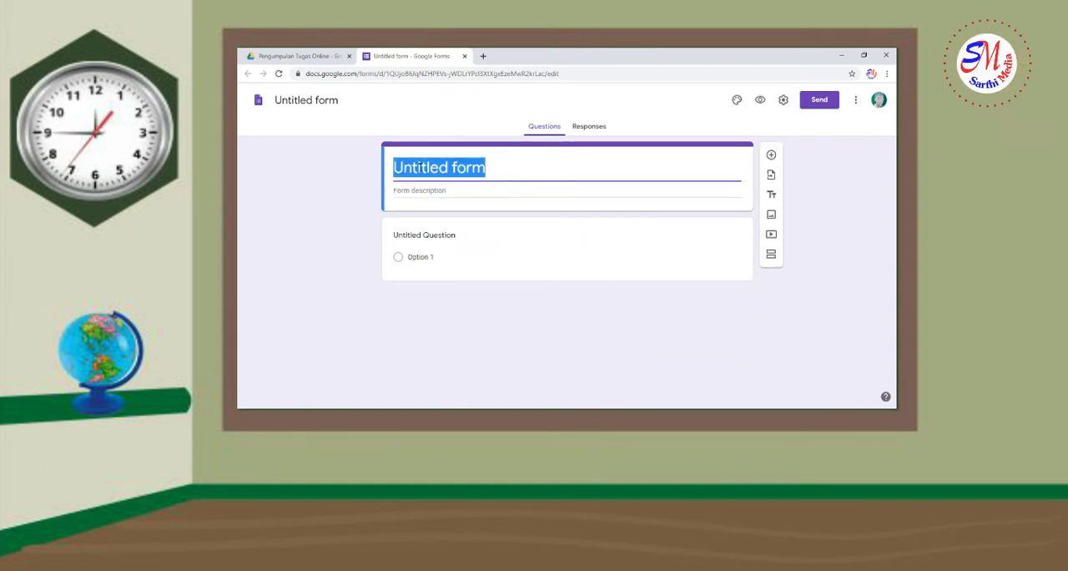
pyautogui.write('Peng')
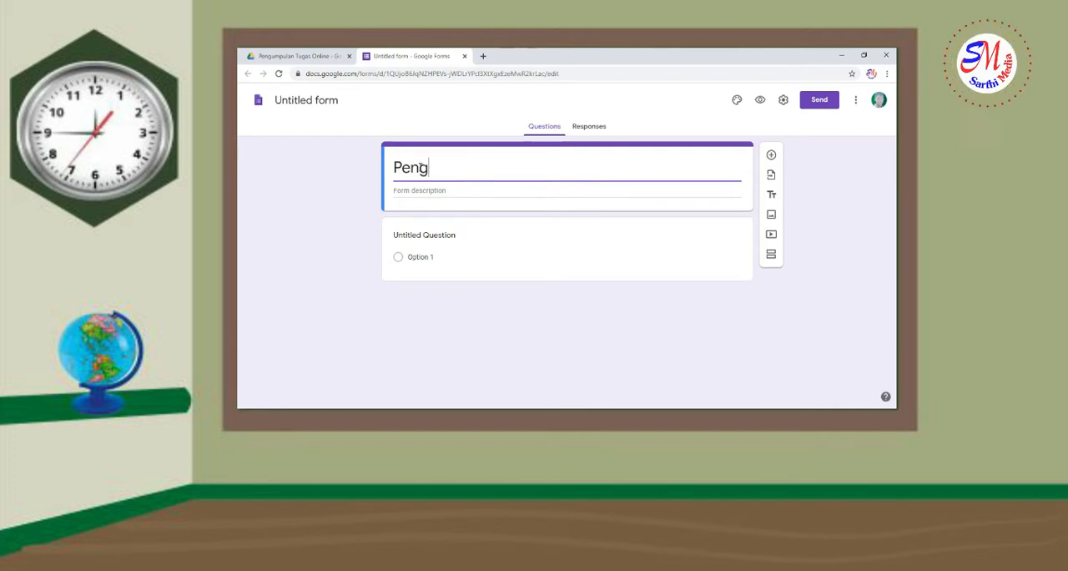
pyautogui.write('umpulan Tugas ')
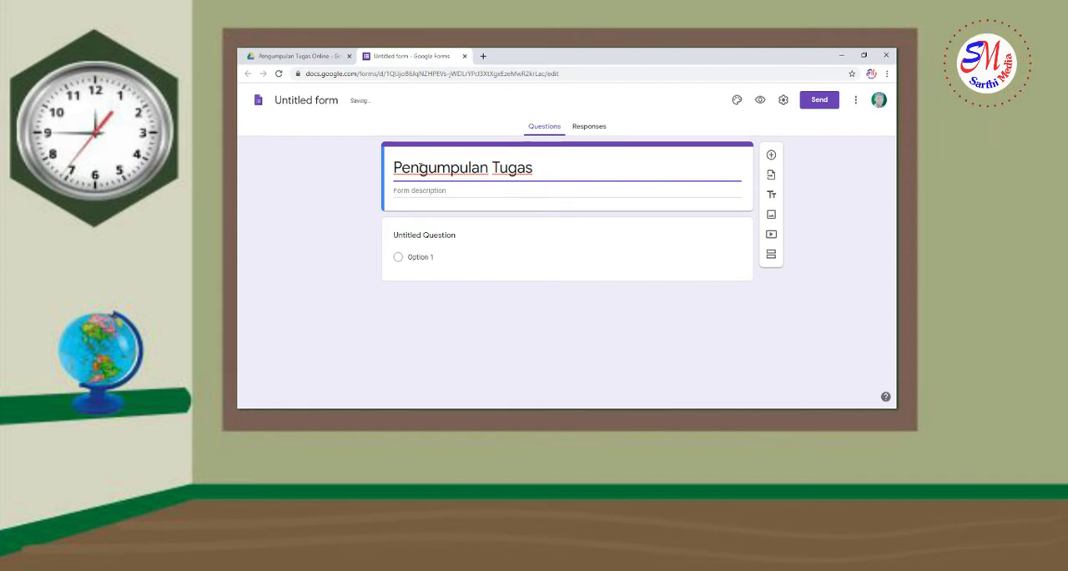
pyautogui.write('Online')
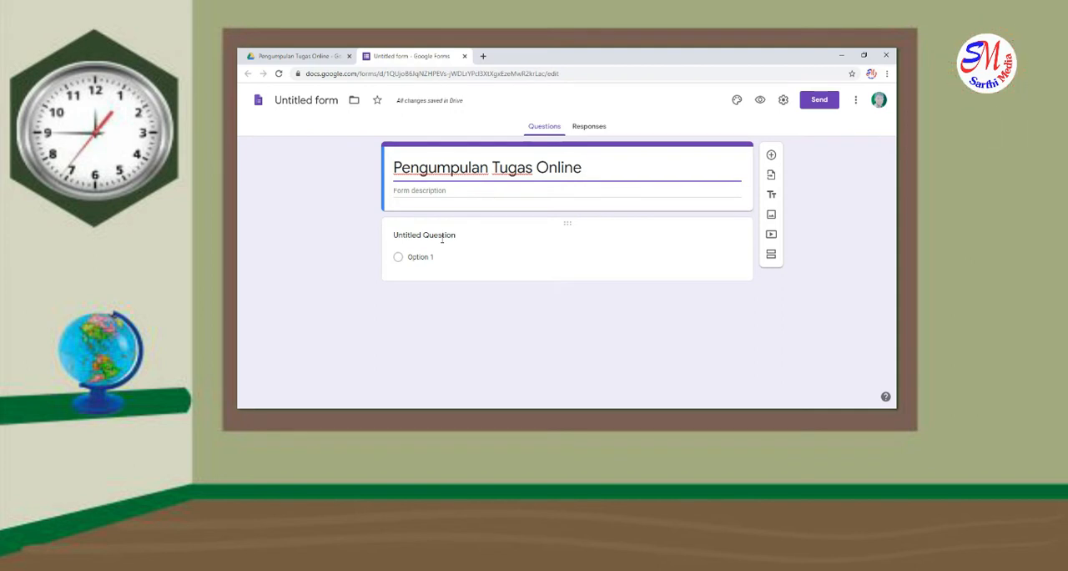
# Set the form to collect email addresses, always send response receipts, and accept users outside UIN Sunan Ampel Surabaya, and save the settings
pyautogui.click(784, 101)
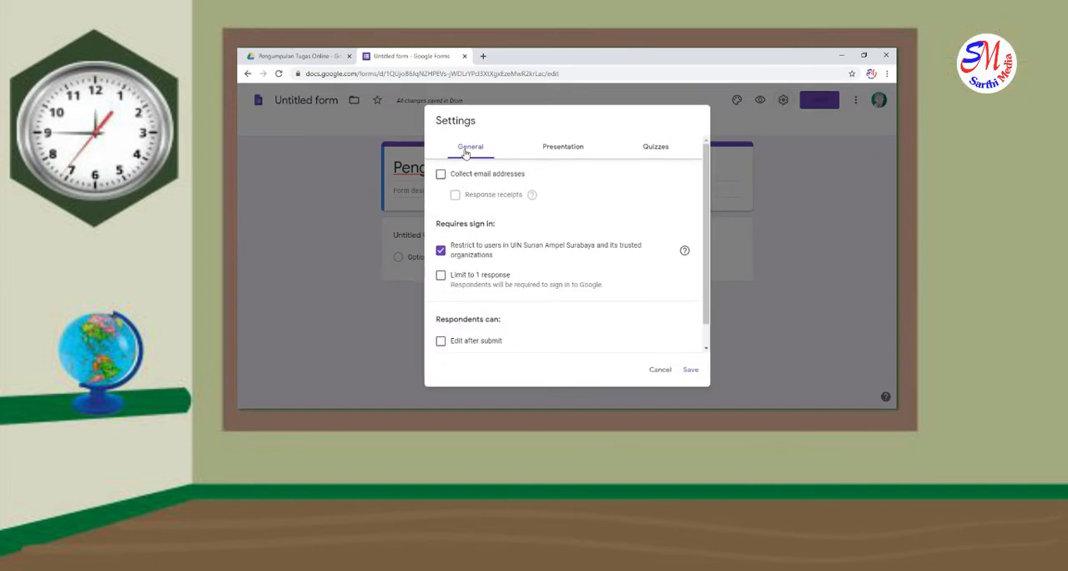
pyautogui.click(441, 175)
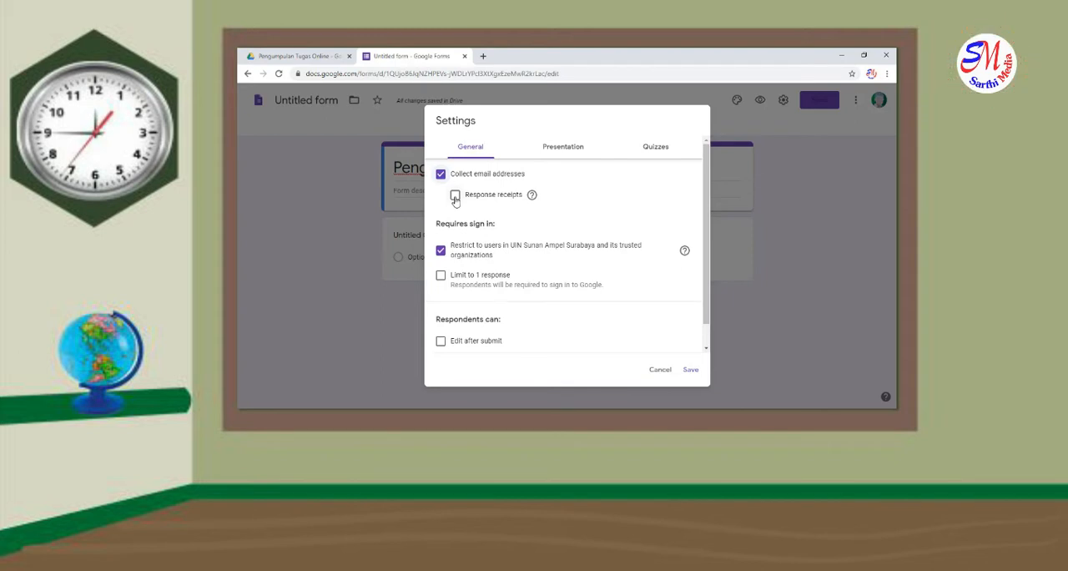
pyautogui.click(455, 195)
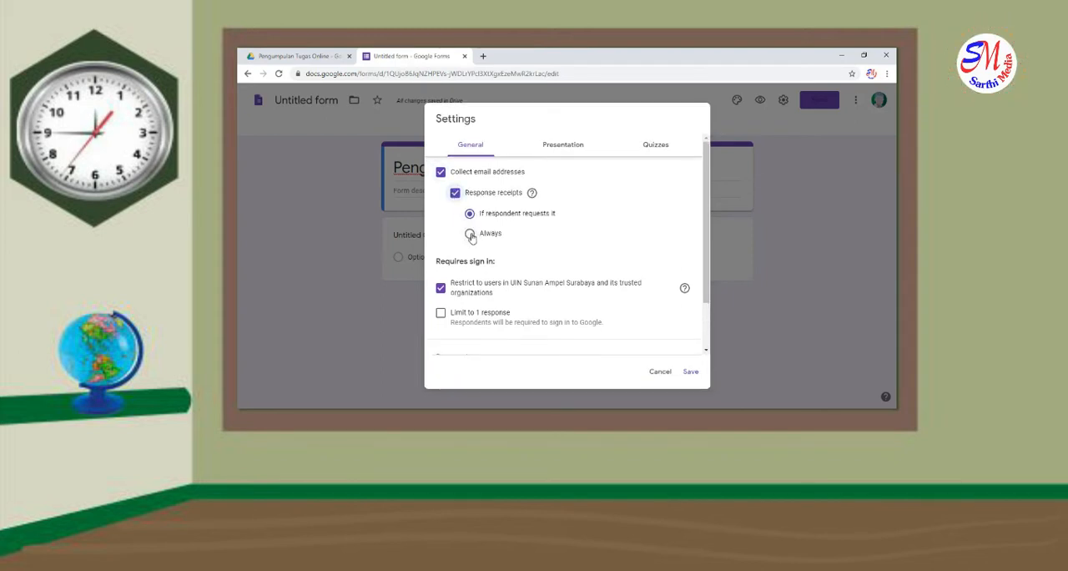
pyautogui.scroll(-2, 471, 237)
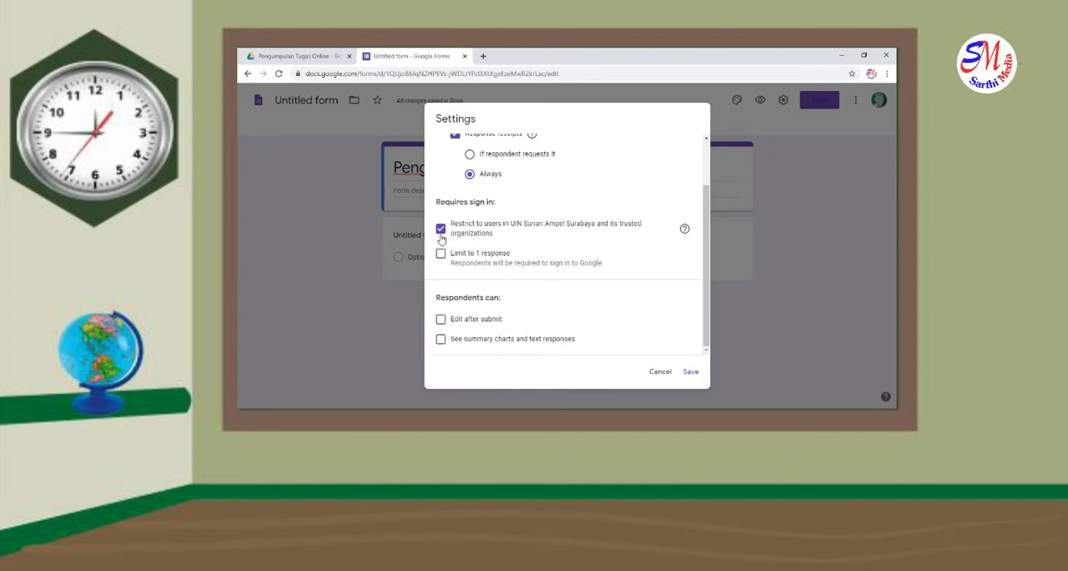
pyautogui.click(440, 237)
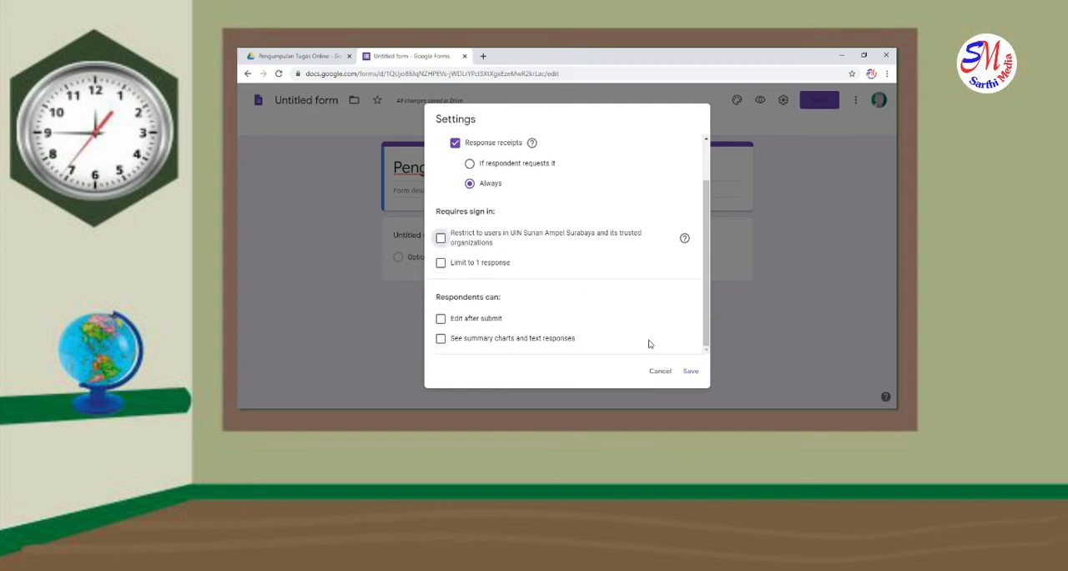
pyautogui.click(689, 371)
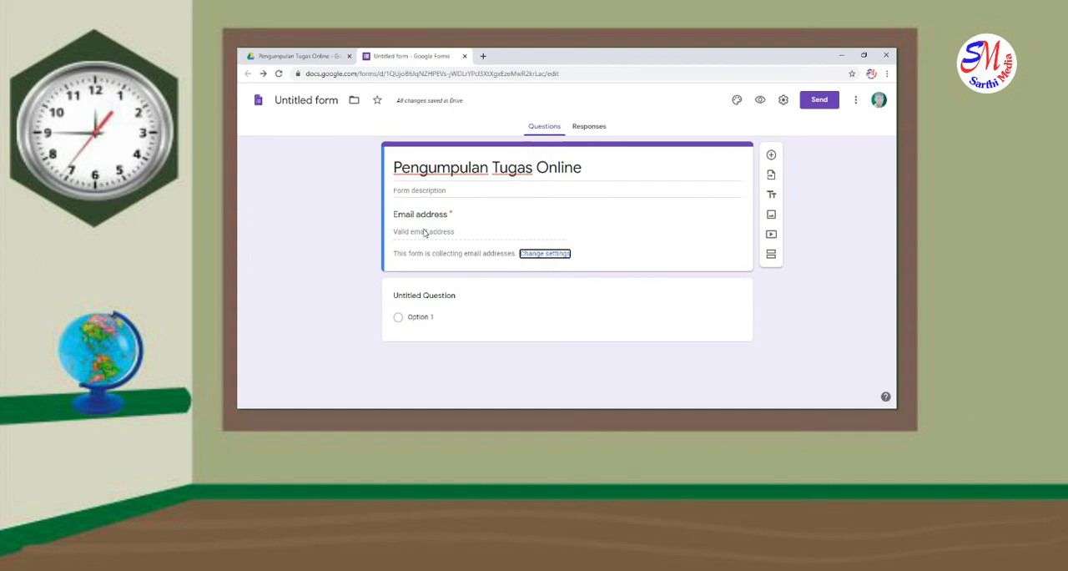
# Select the form's untitled question and check the class sheets in the Gasal 2020-2021 Data Mahasiswa spreadsheet from the Kuliahku 2020 folder
pyautogui.click(425, 233)
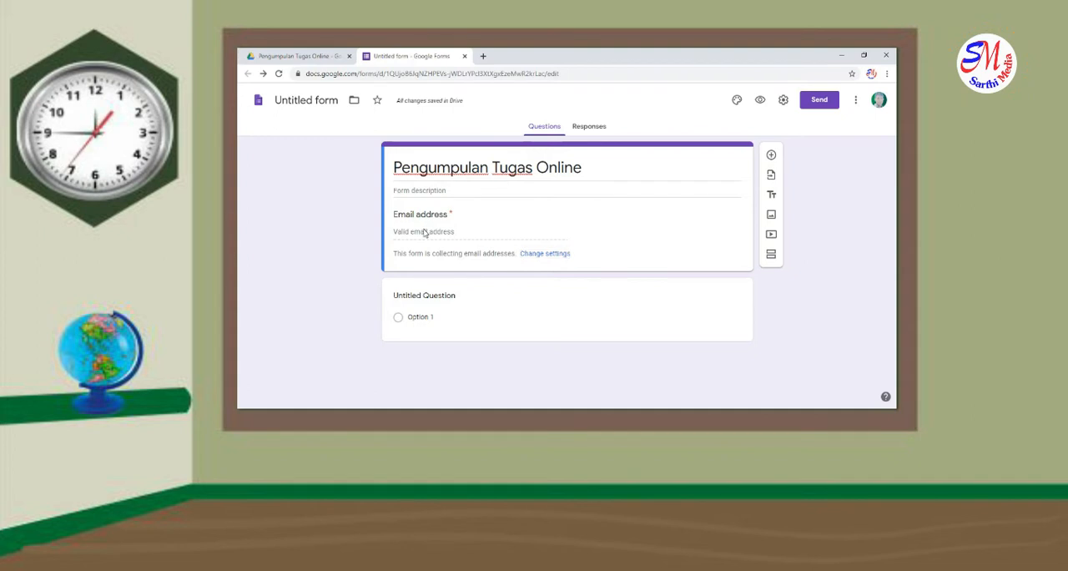
pyautogui.click(452, 298)
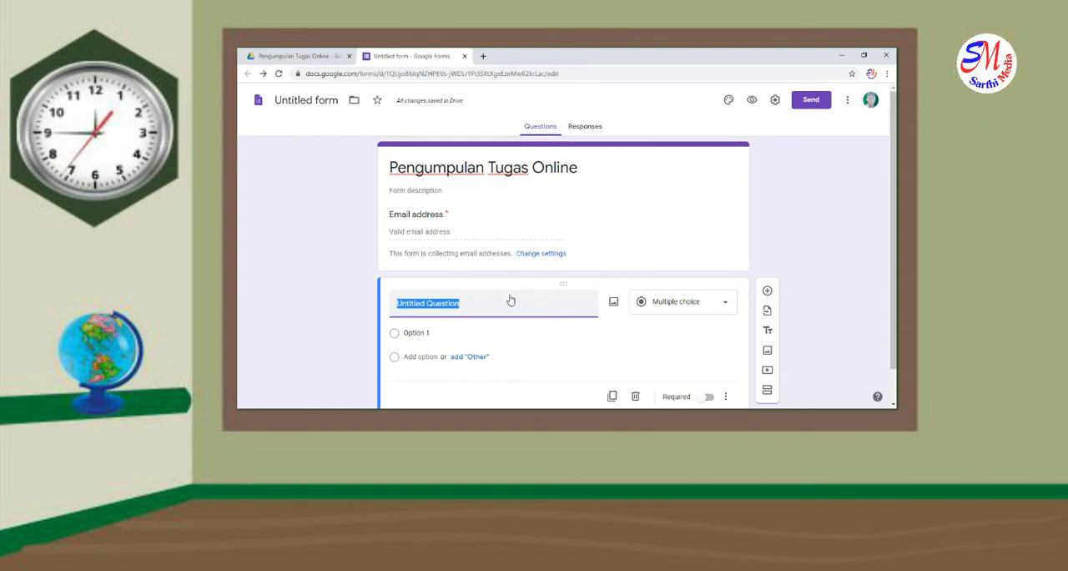
pyautogui.click(294, 56)
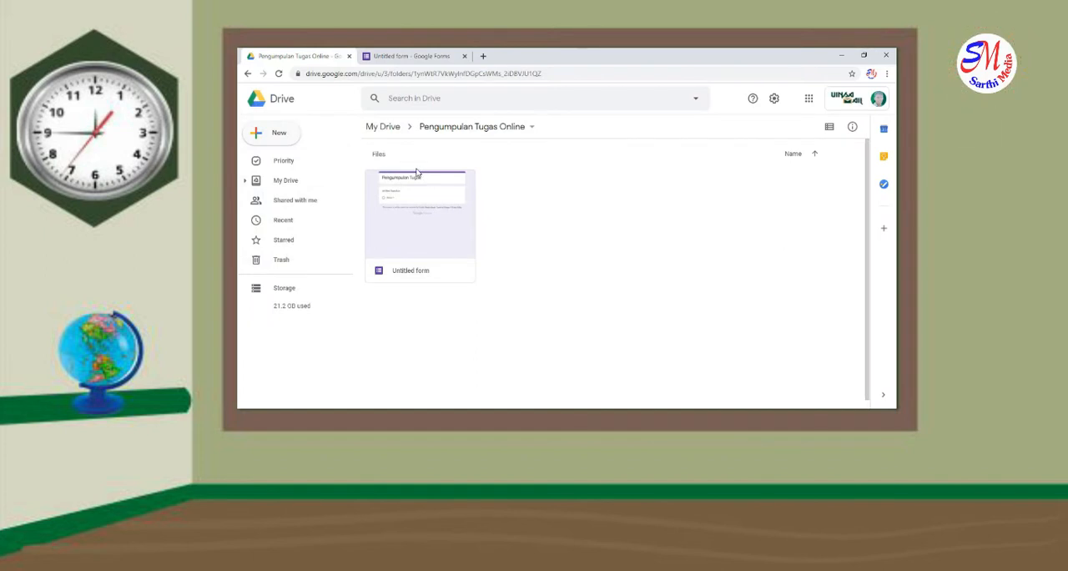
pyautogui.click(300, 183)
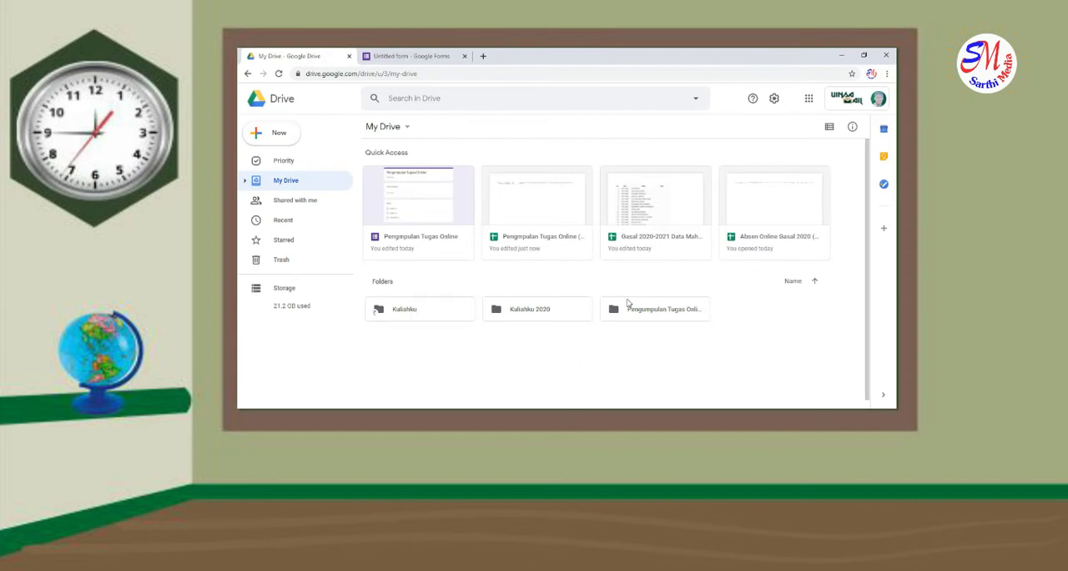
pyautogui.doubleClick(569, 310)
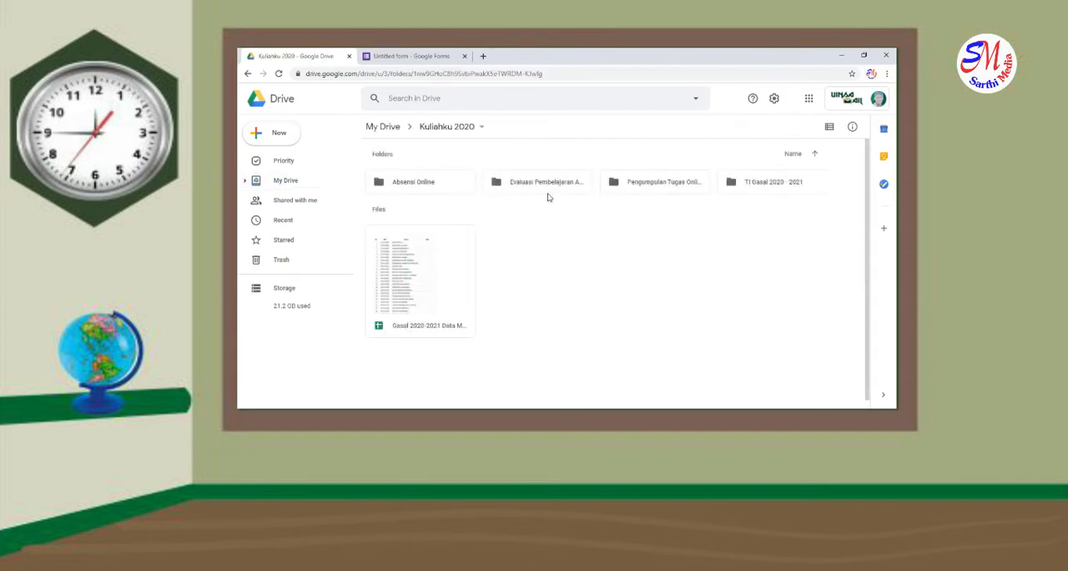
pyautogui.doubleClick(443, 280)
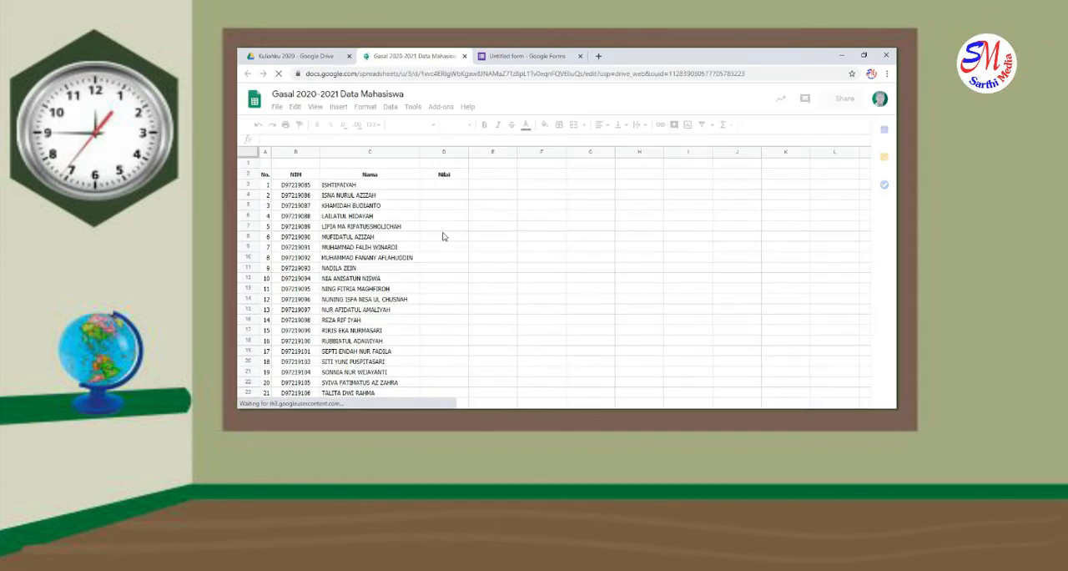
pyautogui.click(353, 261)
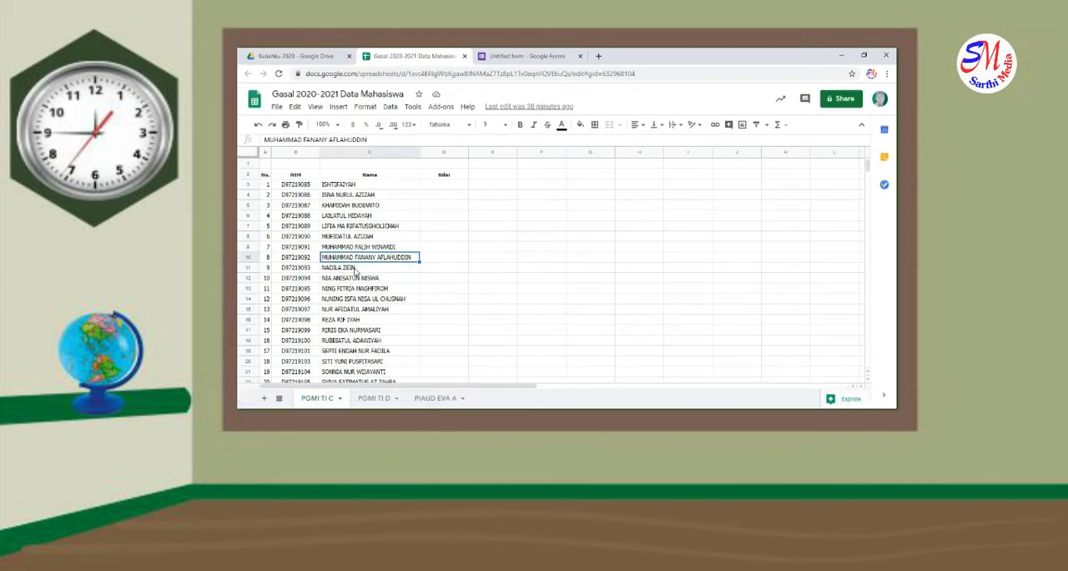
pyautogui.click(526, 56)
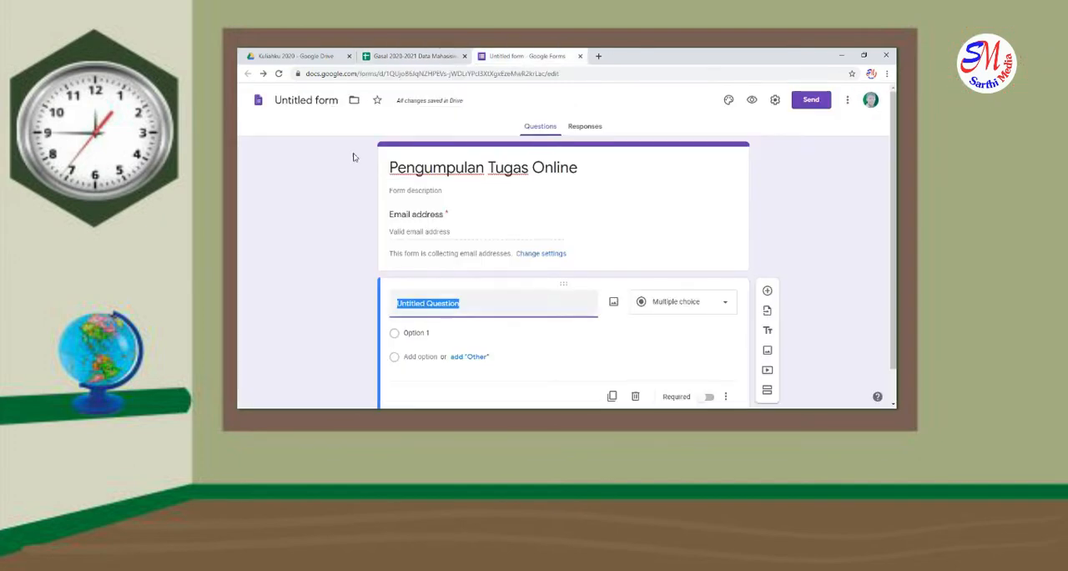
pyautogui.click(403, 57)
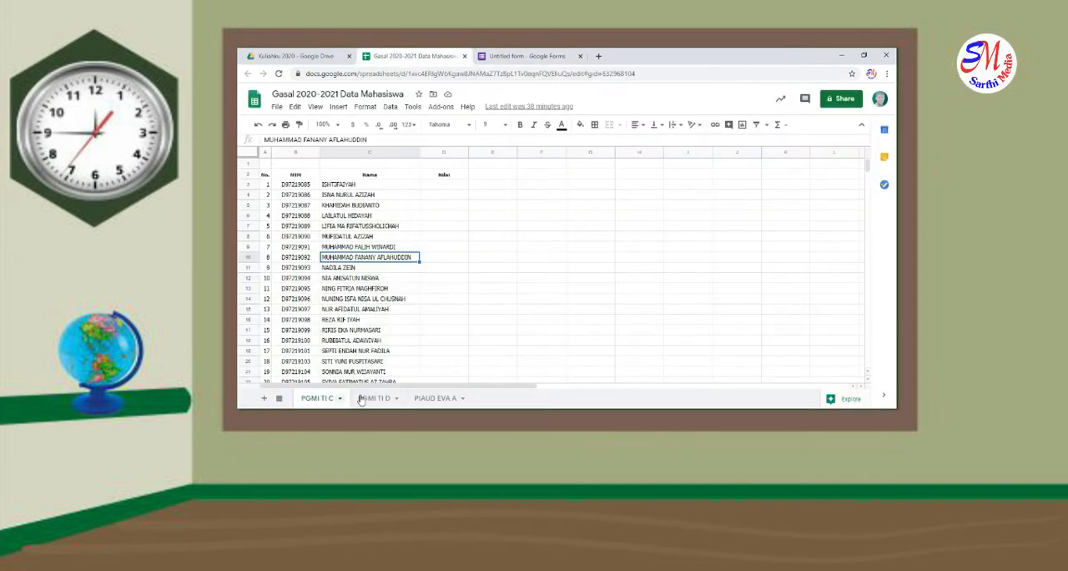
# Return to the form and title its untitled multiple-choice question "Kelas"
pyautogui.click(526, 56)
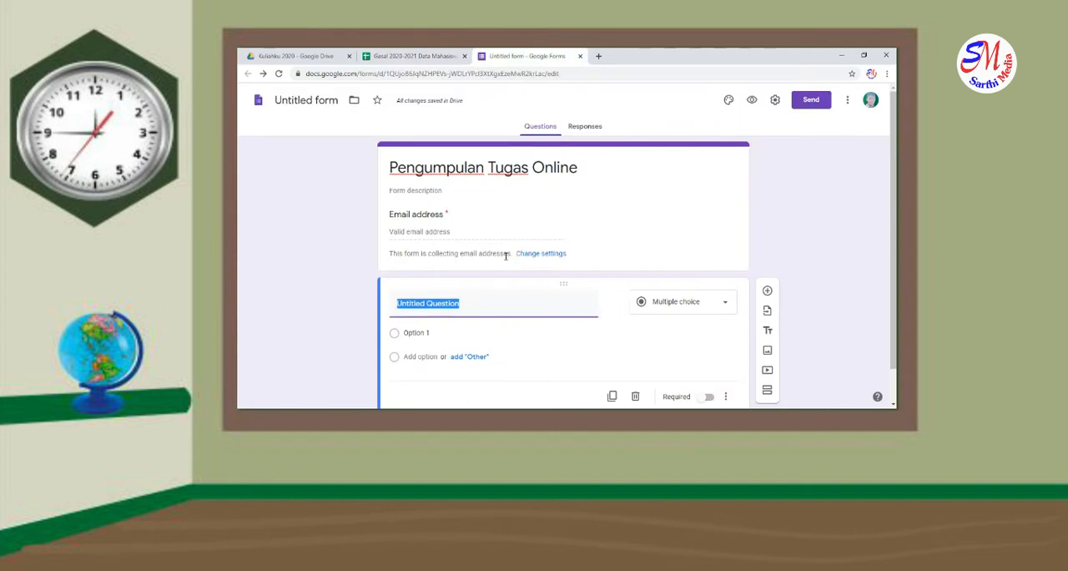
pyautogui.scroll(-1, 505, 266)
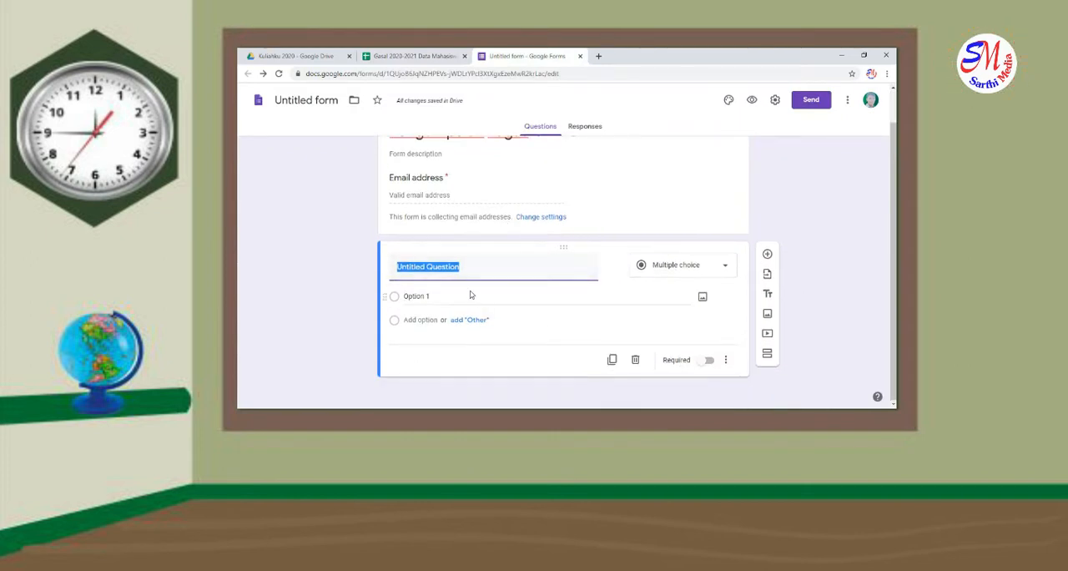
pyautogui.write('Kelas')
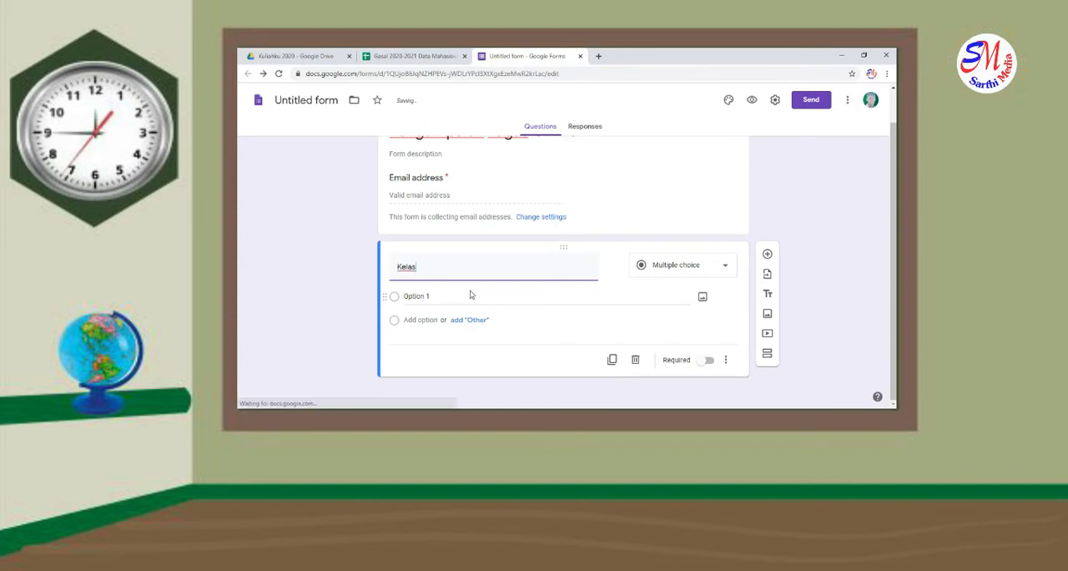
# Keep the "Kelas" question as multiple choice and enter "PGMI TI C" and "PGMI TI D" as its first two options
pyautogui.click(472, 297)
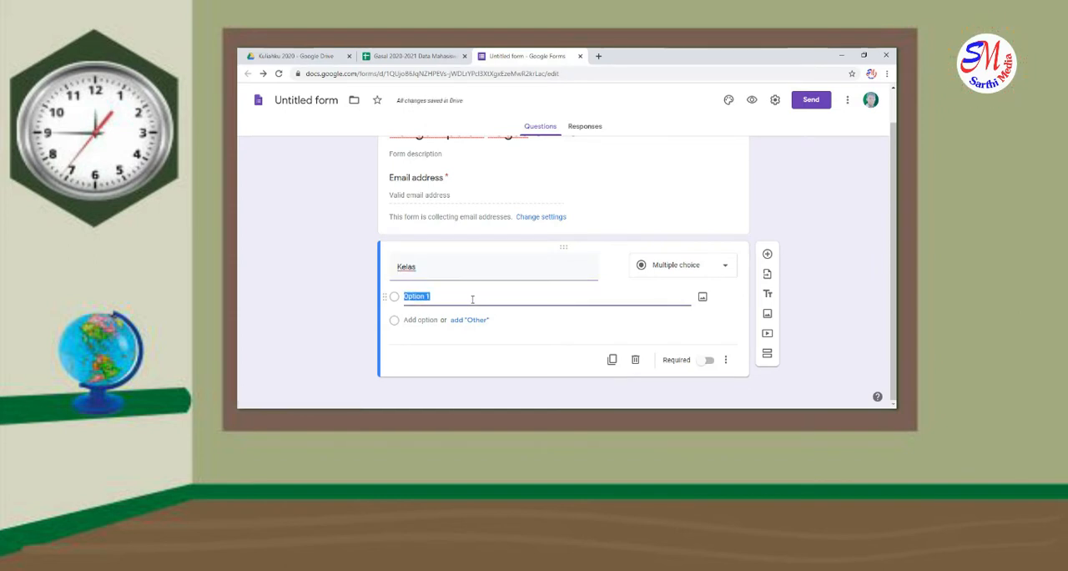
pyautogui.click(691, 264)
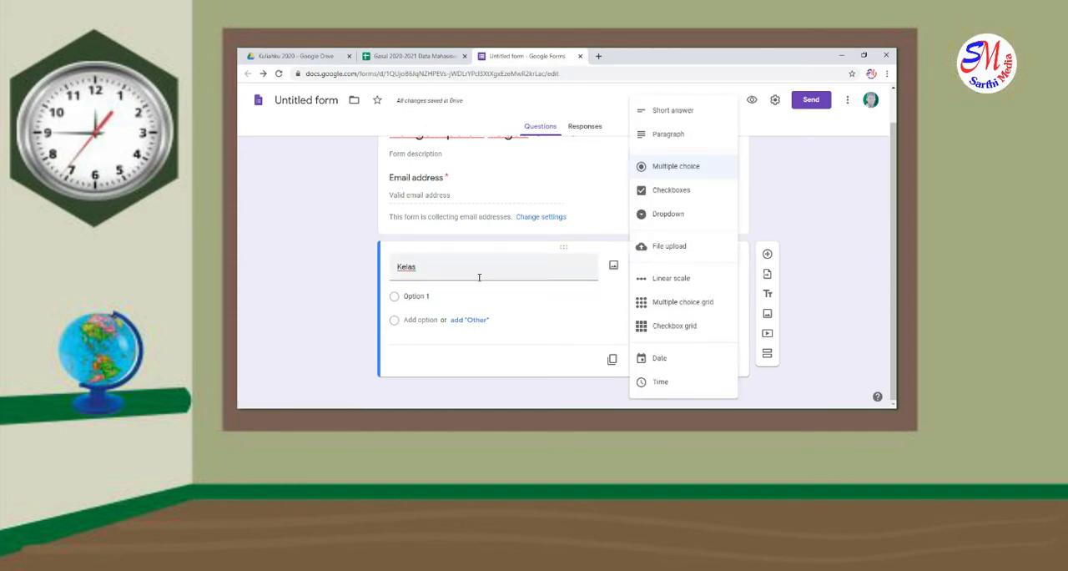
pyautogui.click(642, 166)
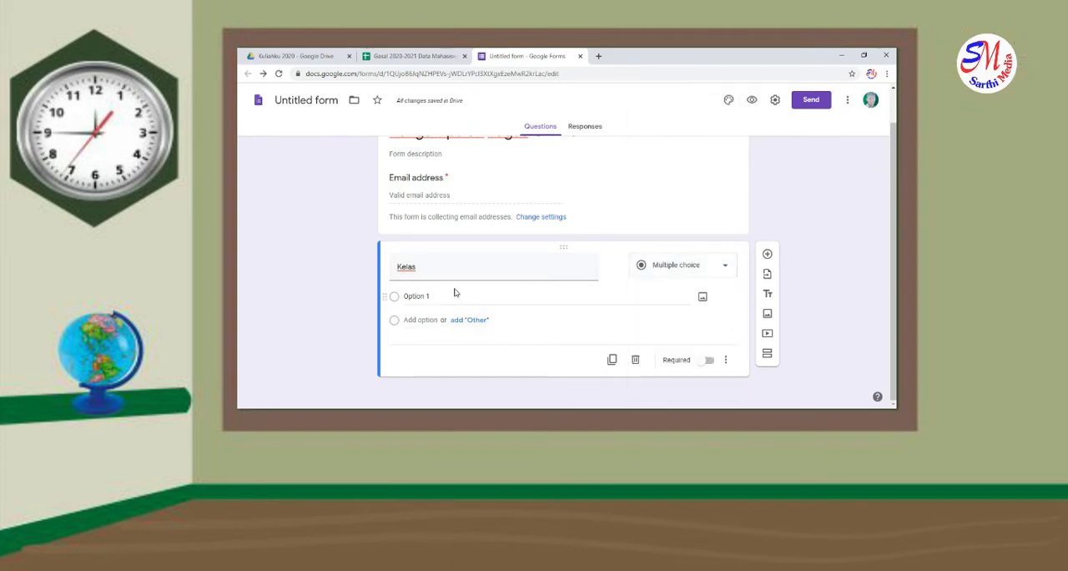
pyautogui.click(458, 293)
pyautogui.write('P')
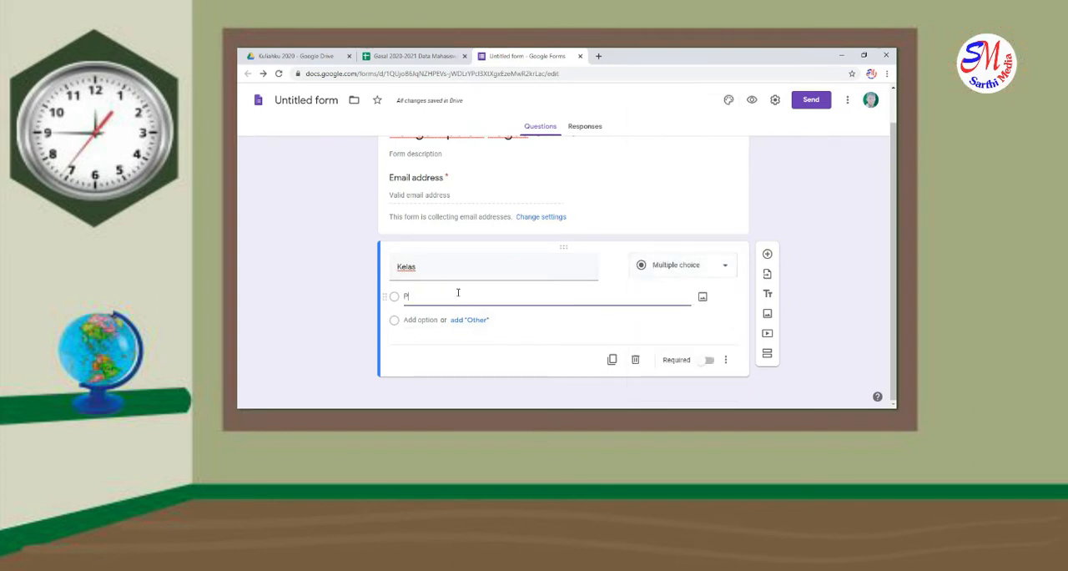
pyautogui.write('GMI TI C')
pyautogui.press('Return')
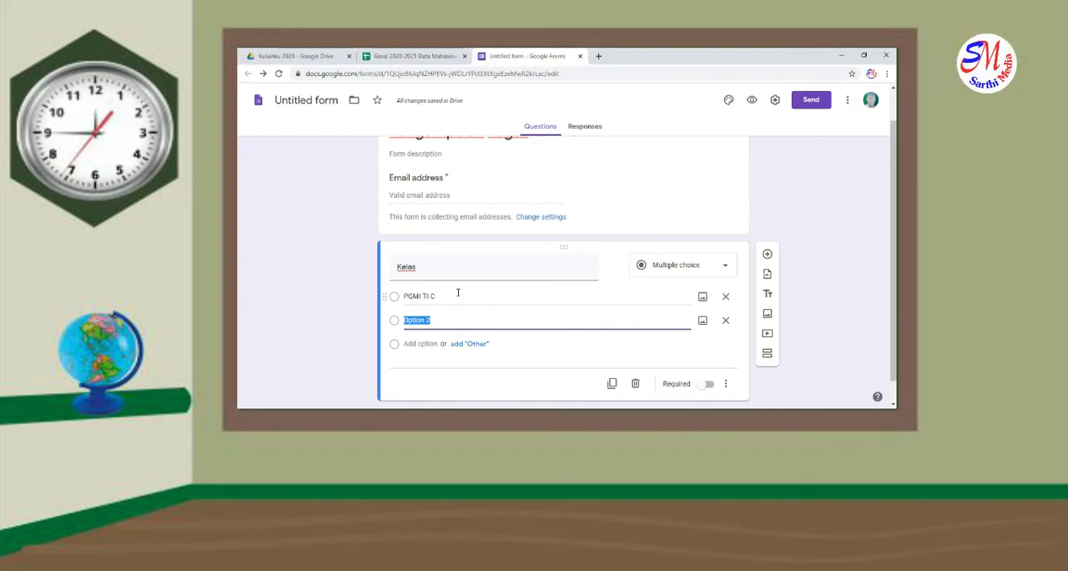
pyautogui.write('PGMI TI D')
pyautogui.press('Return')
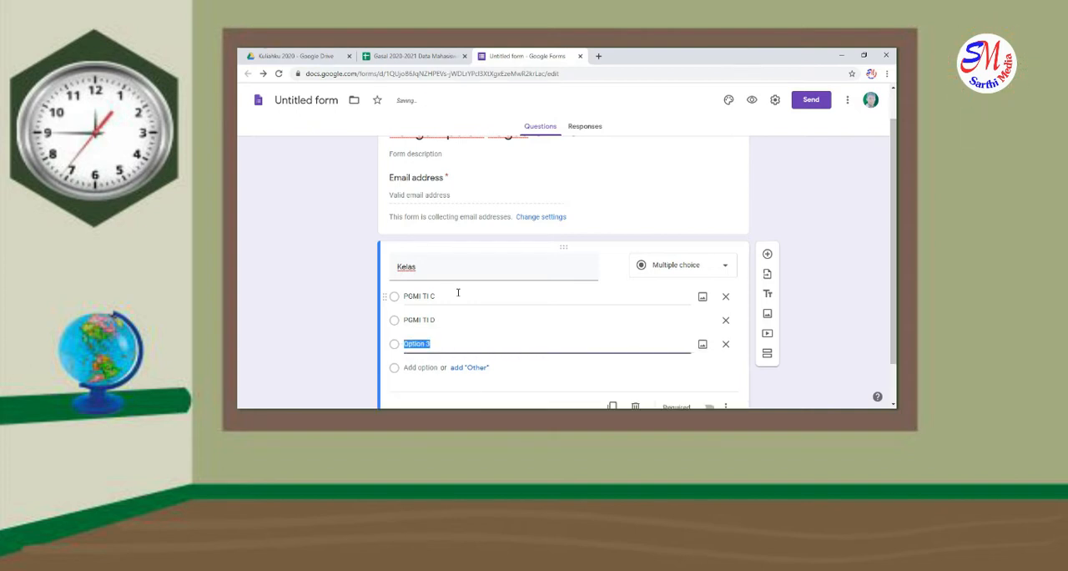
# Enter "PIAUD EVA A" as the third option of the "Kelas" question
pyautogui.write('PIAUD EVA A')
# Add a new section after the "Kelas" question and title it "Nama Mahasiswa PGMI C"
pyautogui.scroll(-1, 438, 287)
pyautogui.scroll(-1, 438, 287)
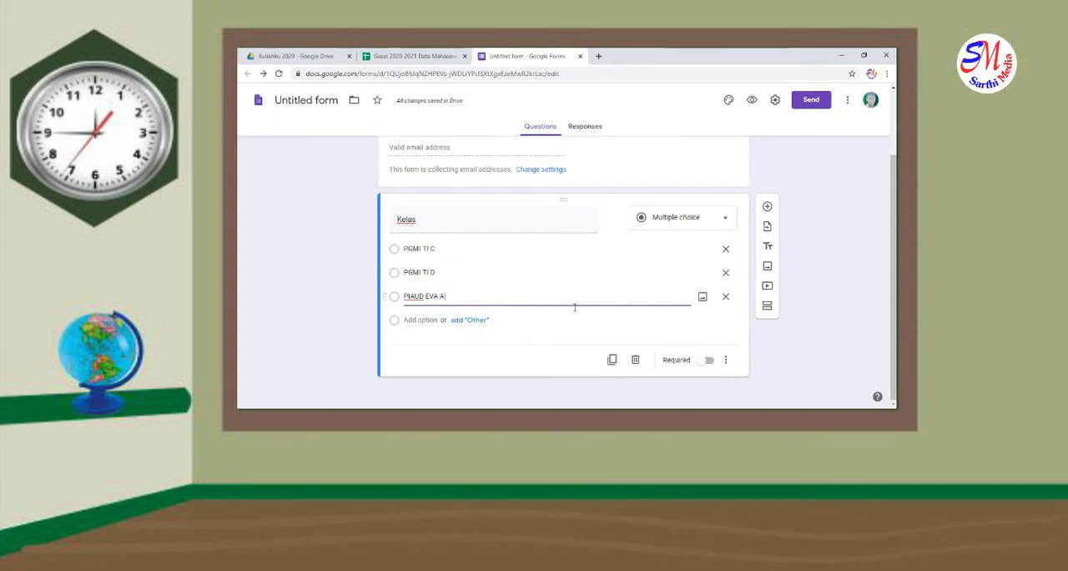
pyautogui.click(770, 308)
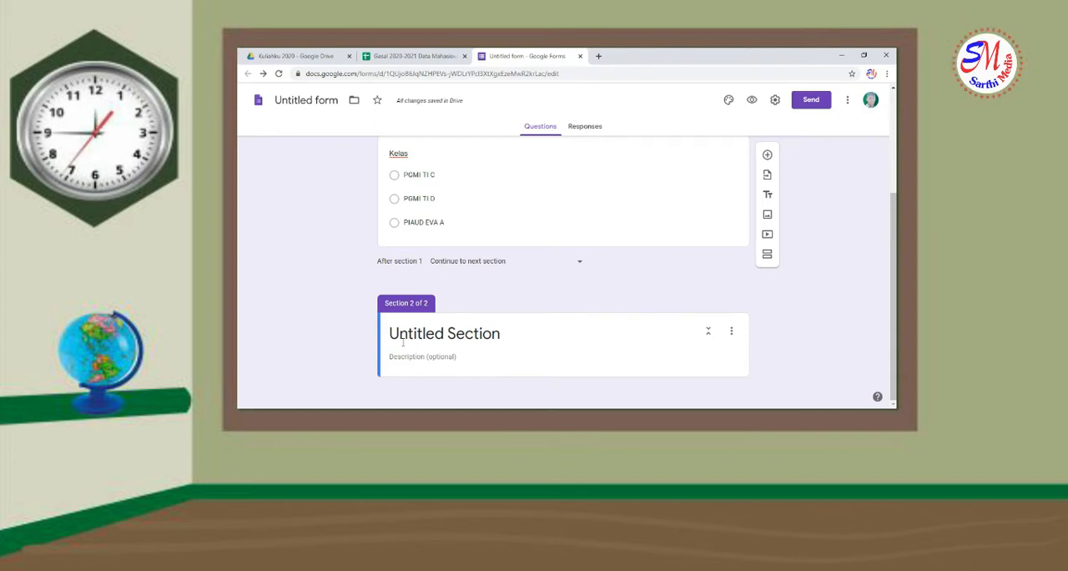
pyautogui.click(404, 333)
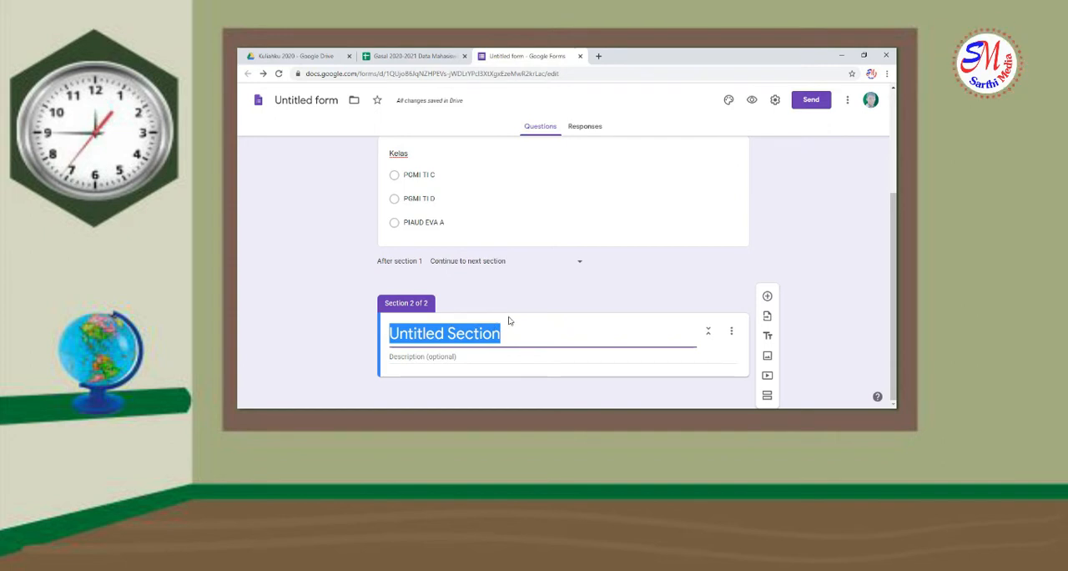
pyautogui.write('P')
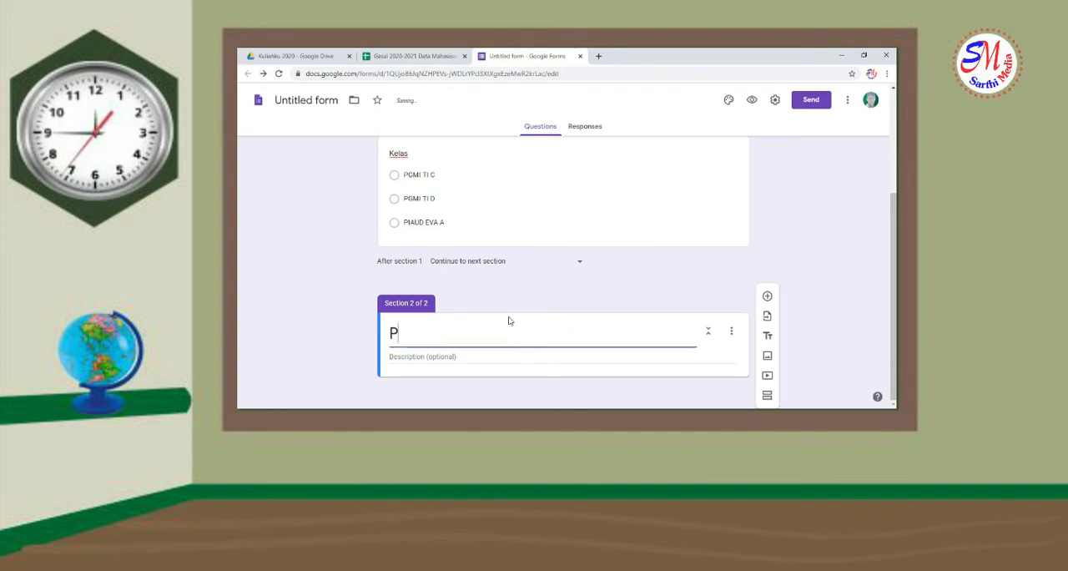
pyautogui.press('BackSpace')
pyautogui.press('BackSpace')
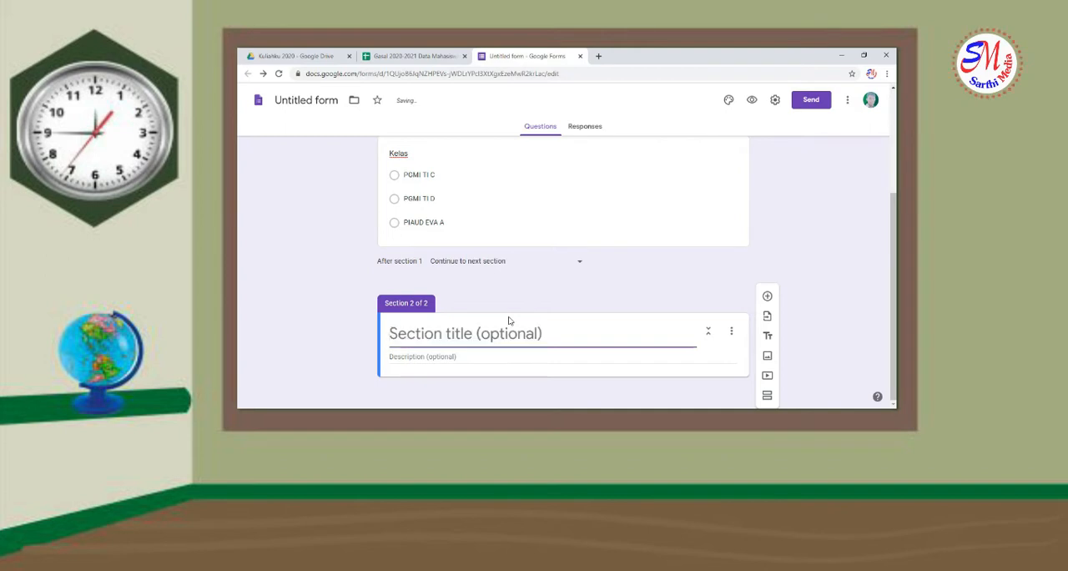
pyautogui.write('Nama')
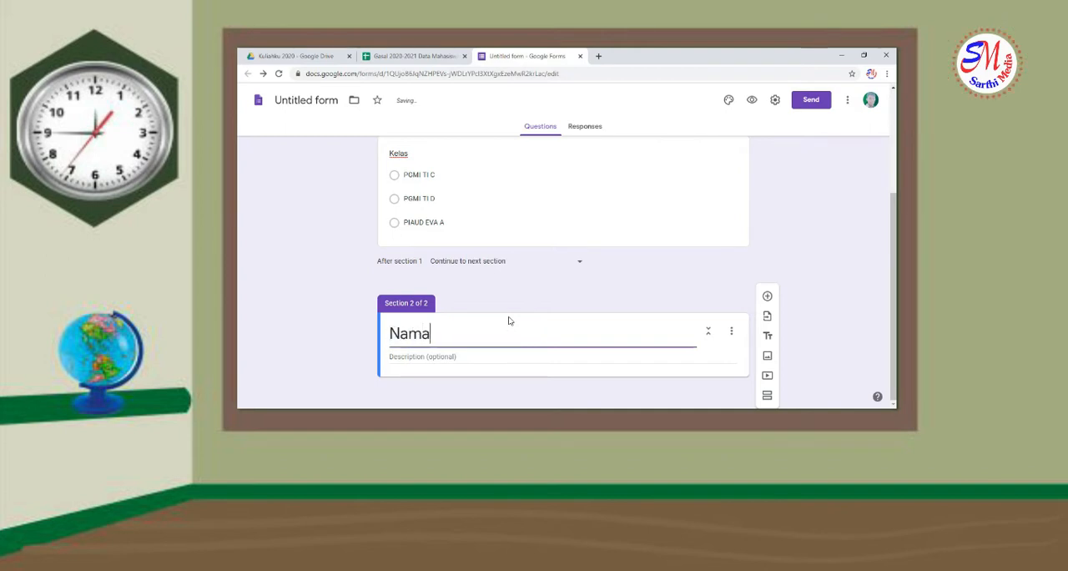
pyautogui.write(' Maha')
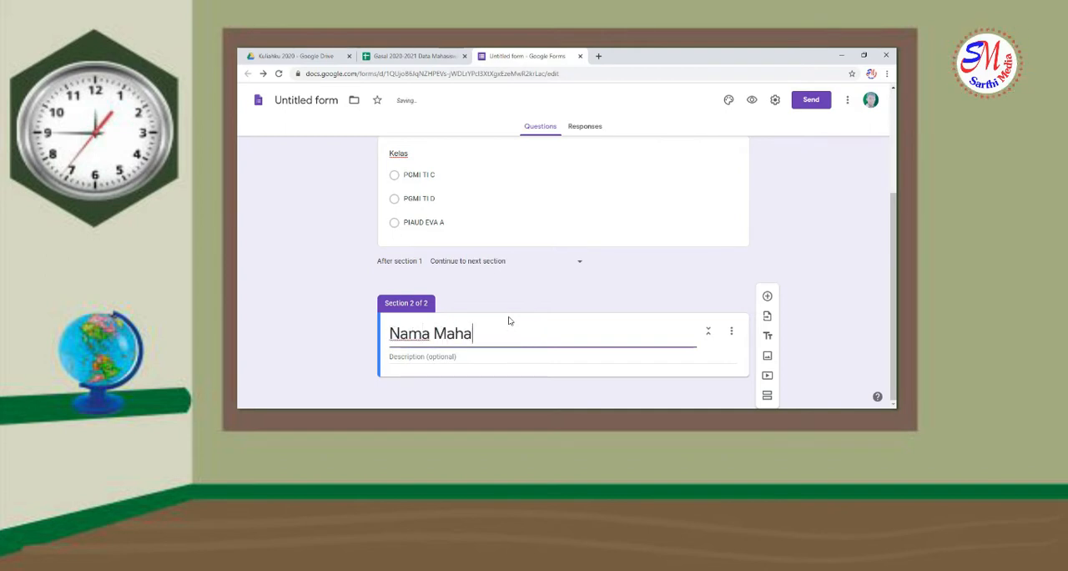
pyautogui.write('siswa PGMI C')
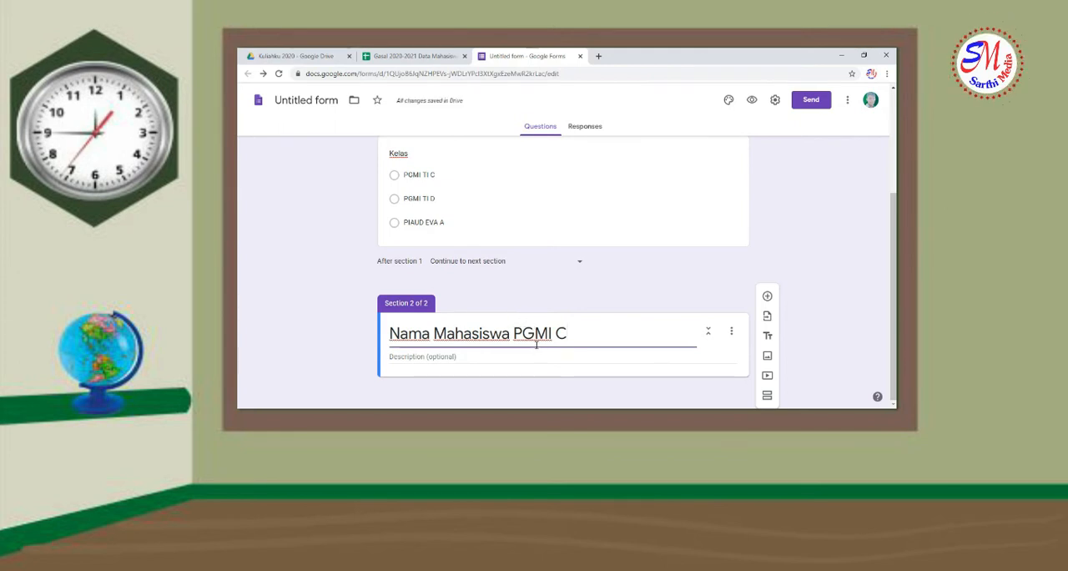
# Add a multiple-choice question titled "Nama Mahasiswa PGMI C" to the second section
pyautogui.click(768, 298)
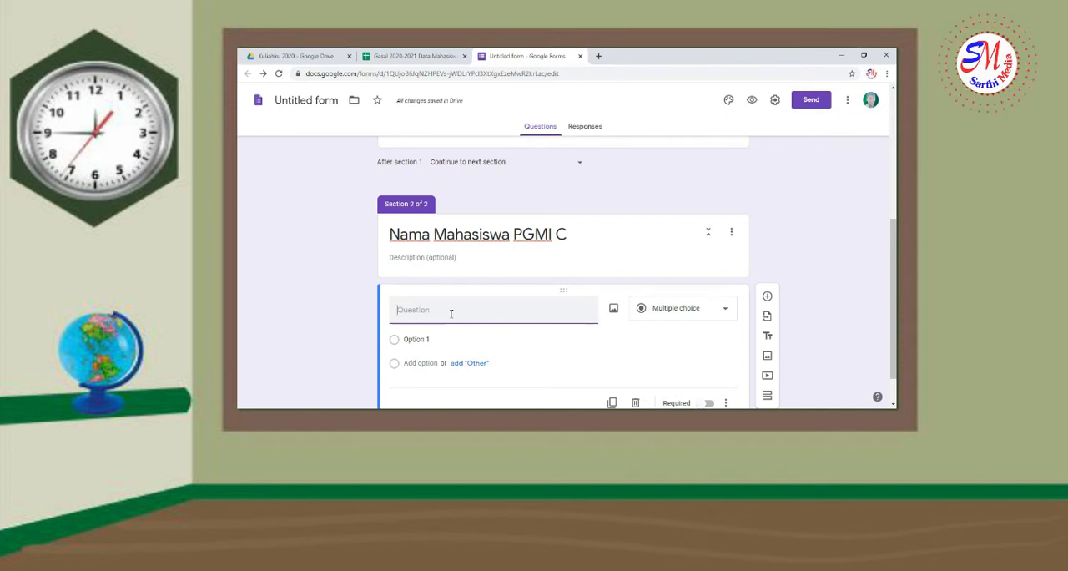
pyautogui.write('Nmama')
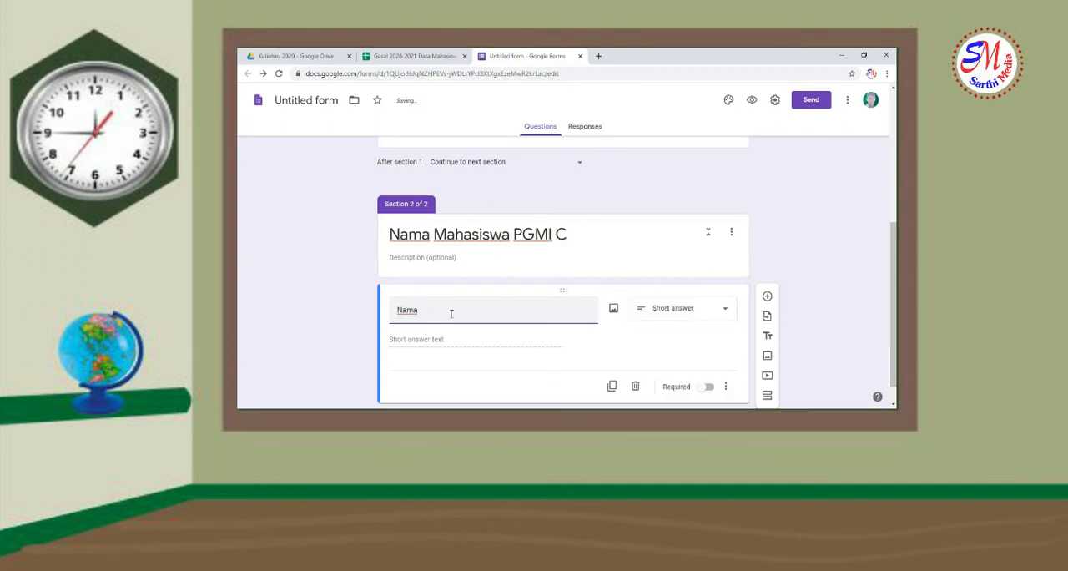
pyautogui.write(' Mahasiswa PGMI C')
pyautogui.click(706, 308)
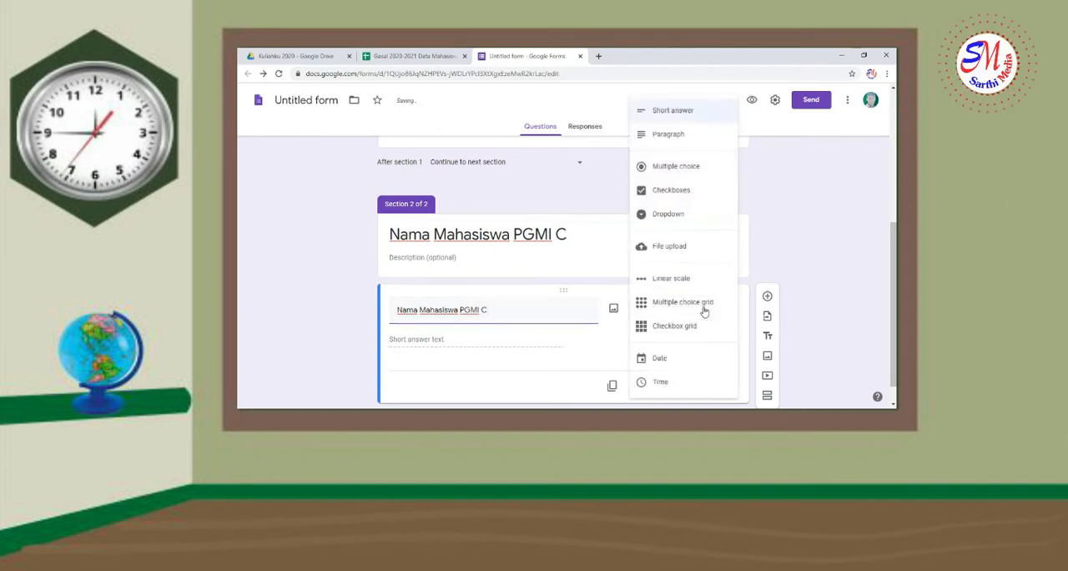
pyautogui.click(690, 171)
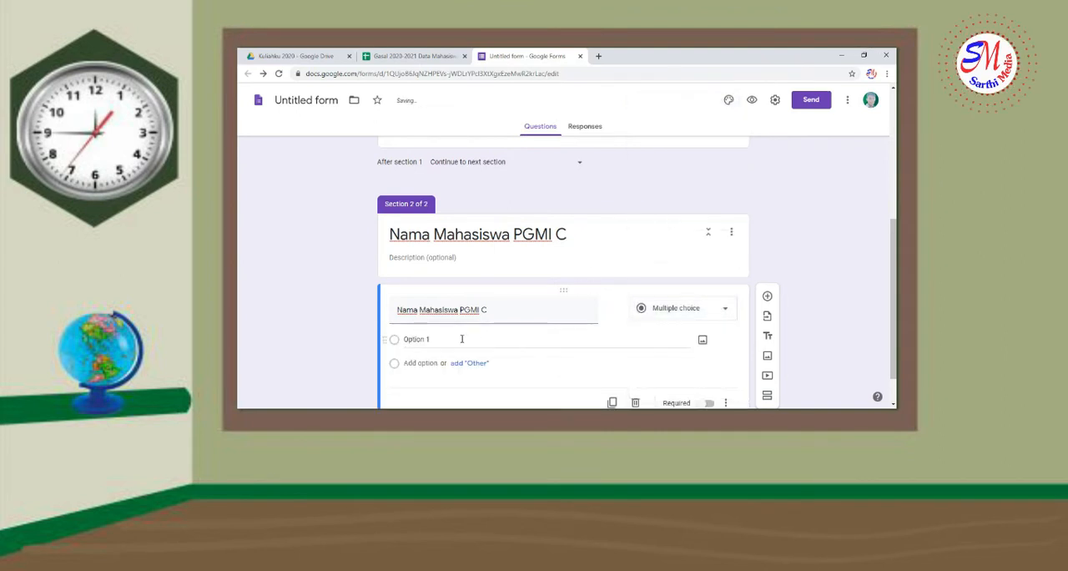
# Select the new question's first option, then copy all student names in C3:C28 of the spreadsheet's PGMI TI C sheet
pyautogui.click(442, 341)
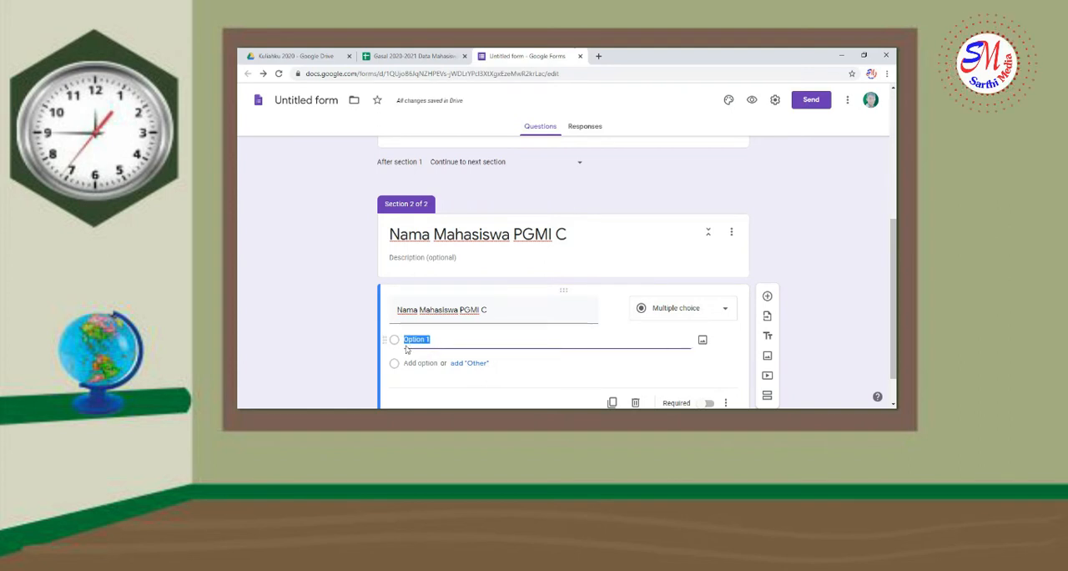
pyautogui.scroll(-1, 415, 343)
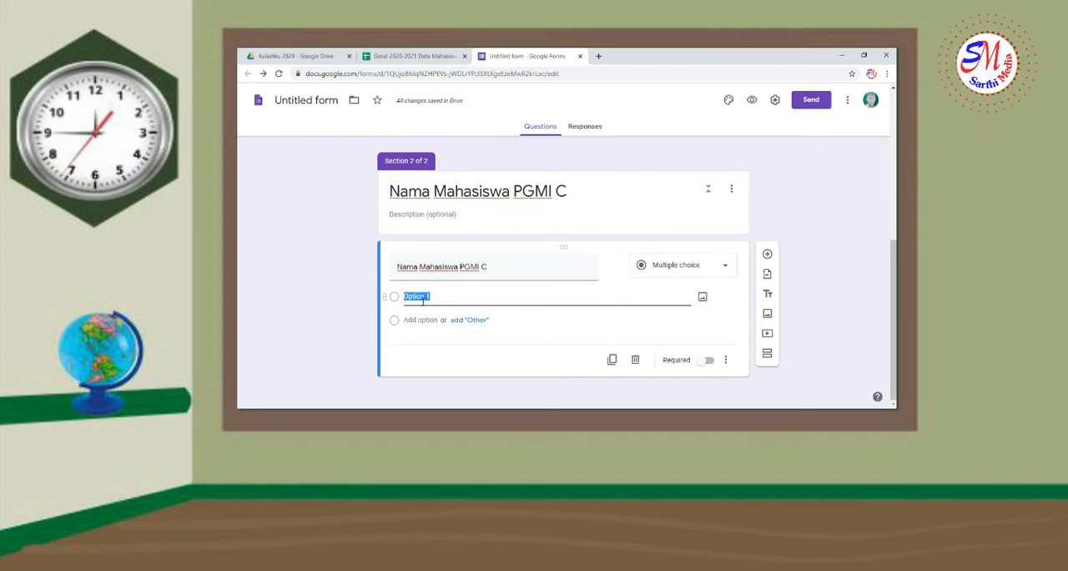
pyautogui.click(435, 53)
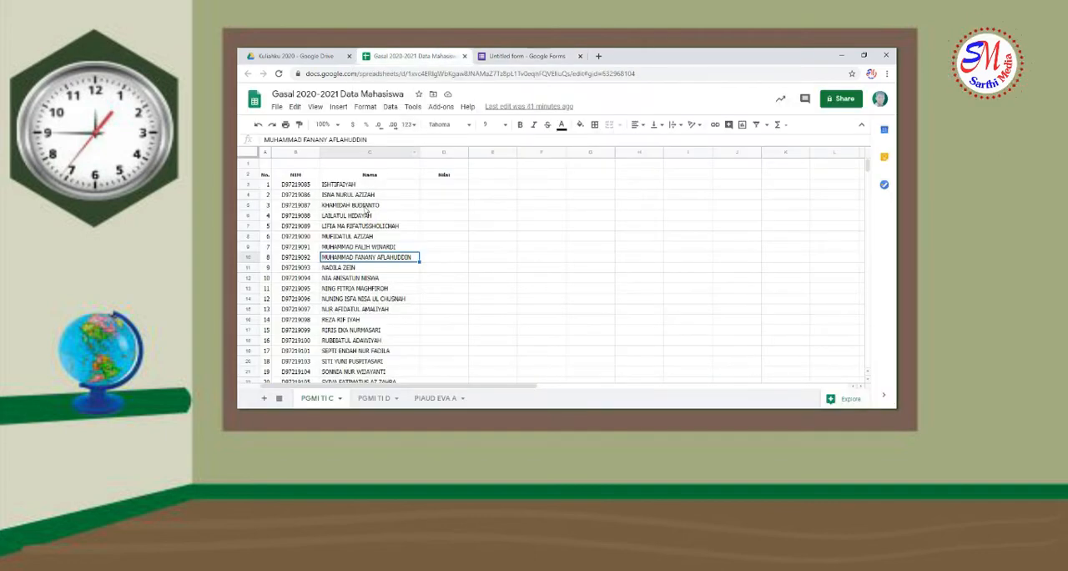
pyautogui.scroll(-3, 390, 255)
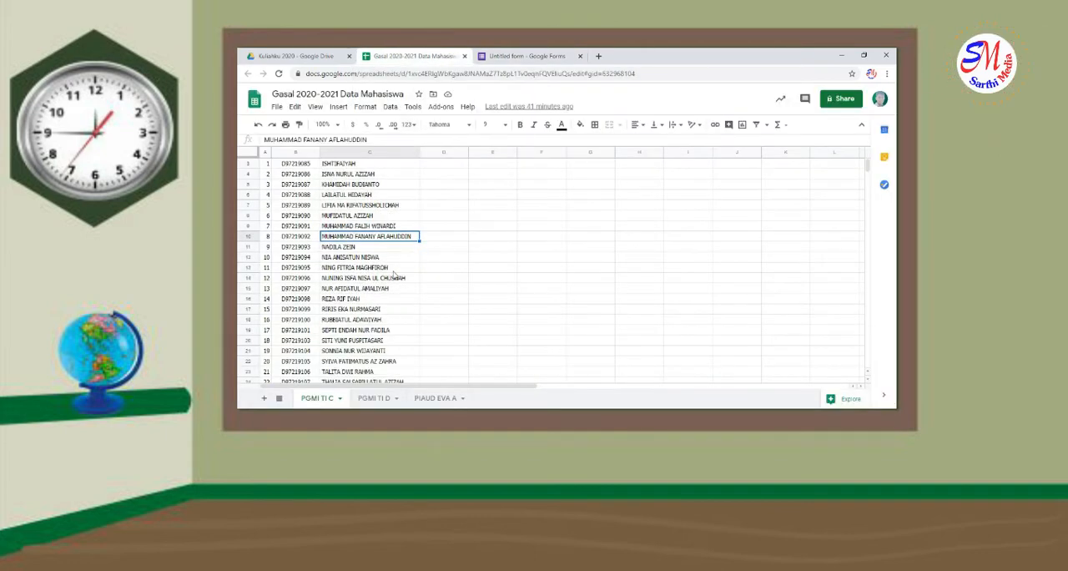
pyautogui.scroll(2, 390, 256)
pyautogui.scroll(1, 390, 255)
pyautogui.moveTo(365, 188); pyautogui.dragTo(386, 365)
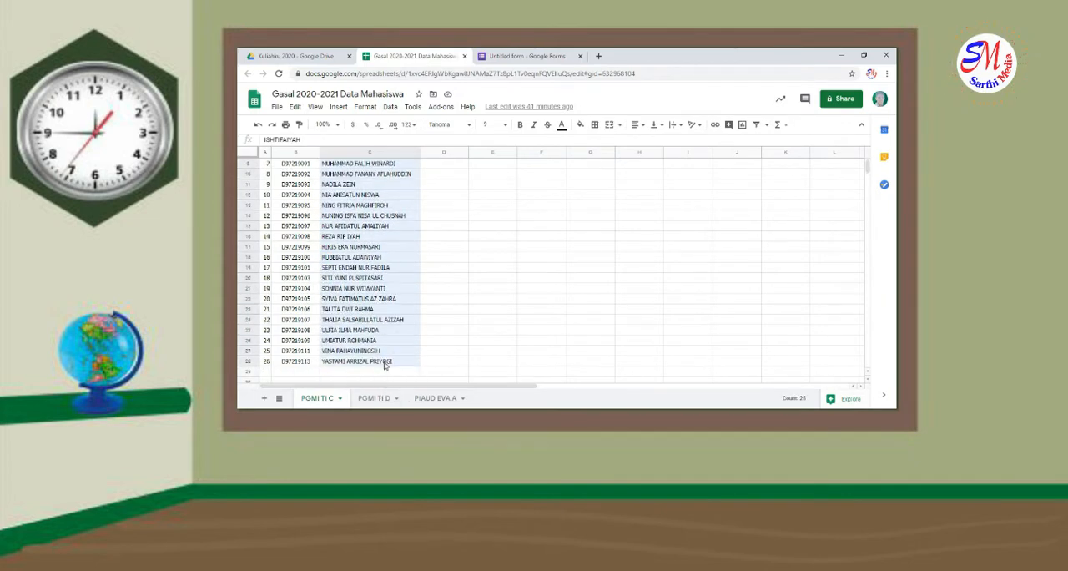
pyautogui.rightClick(384, 365)
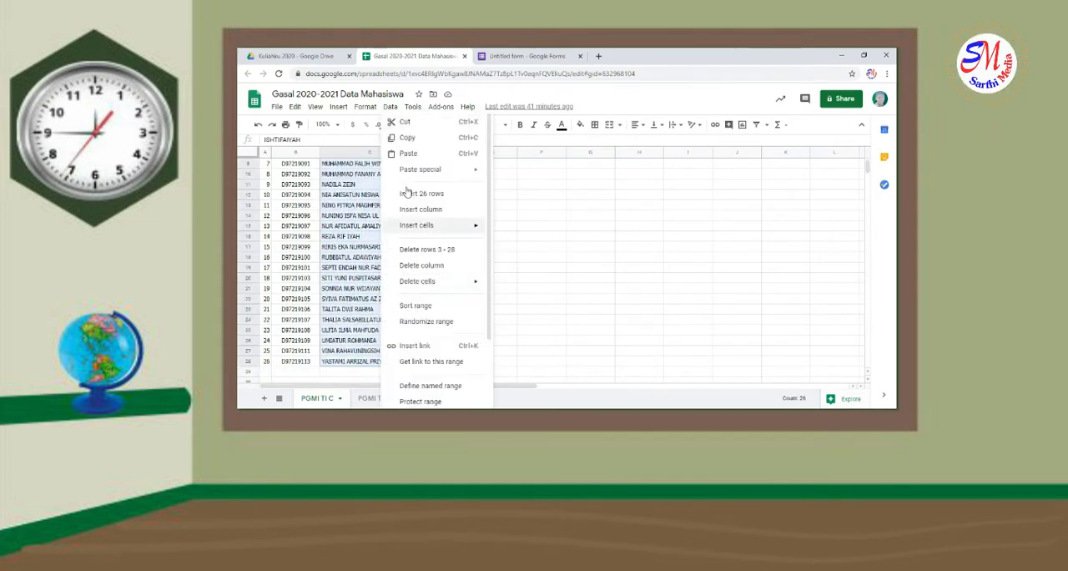
pyautogui.click(408, 138)
# Return to the form and paste the copied student names as the options of the "Nama Mahasiswa PGMI C" question
pyautogui.click(526, 56)
pyautogui.click(421, 296)
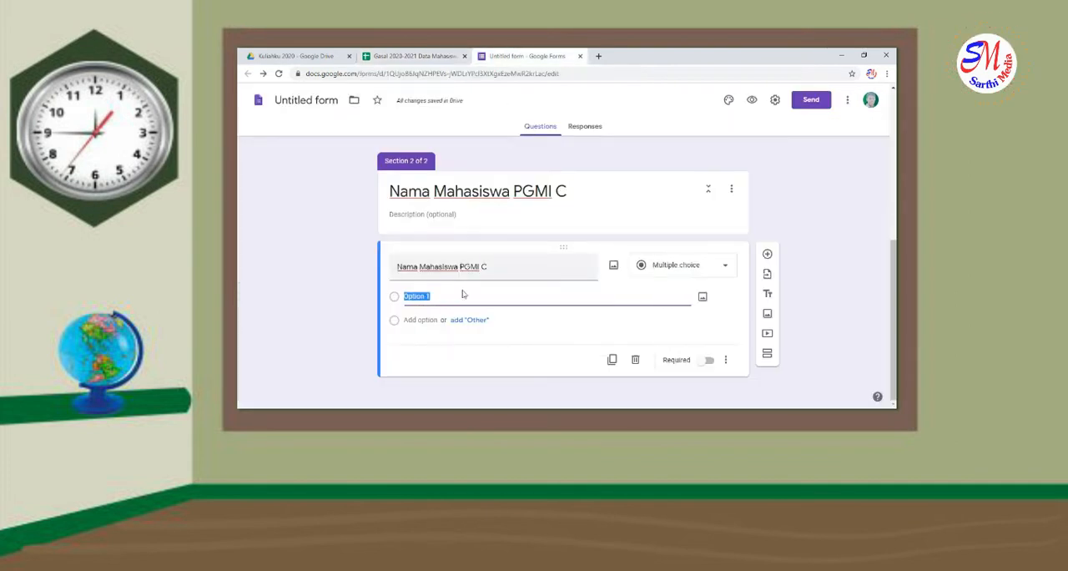
pyautogui.rightClick(422, 297)
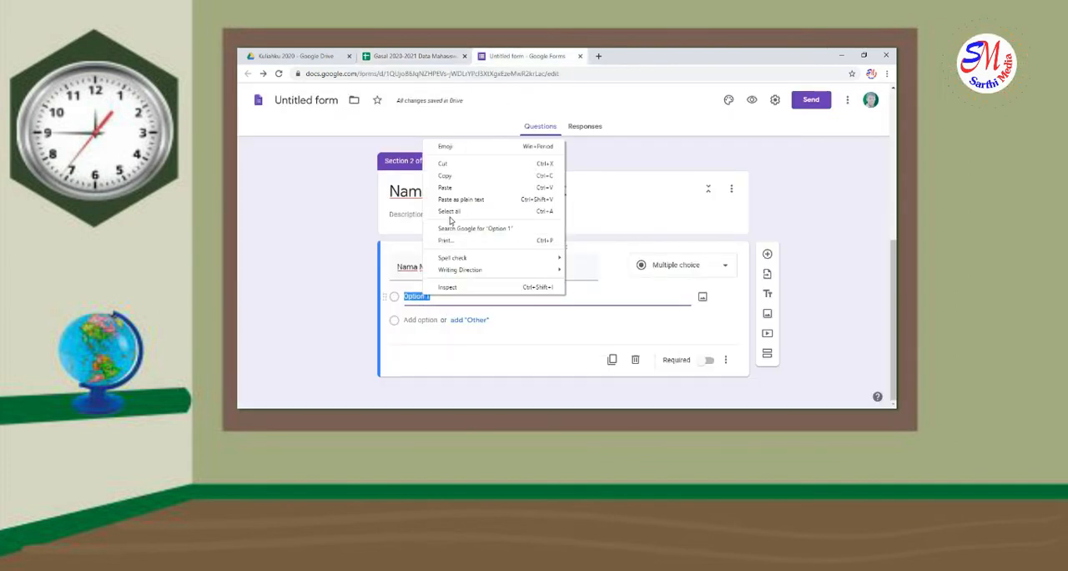
pyautogui.click(444, 188)
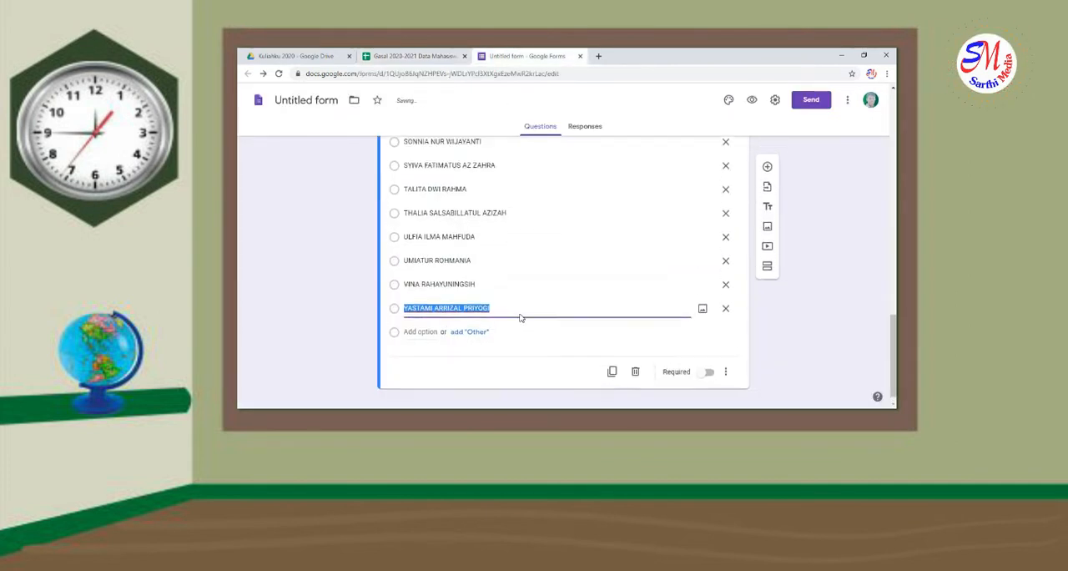
pyautogui.scroll(10, 521, 314)
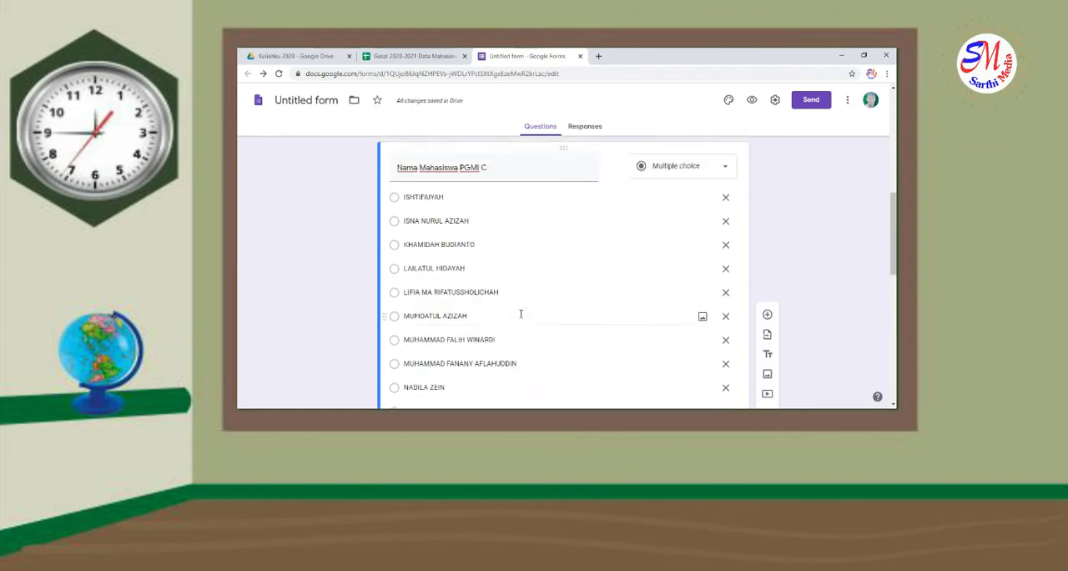
pyautogui.scroll(-10, 521, 317)
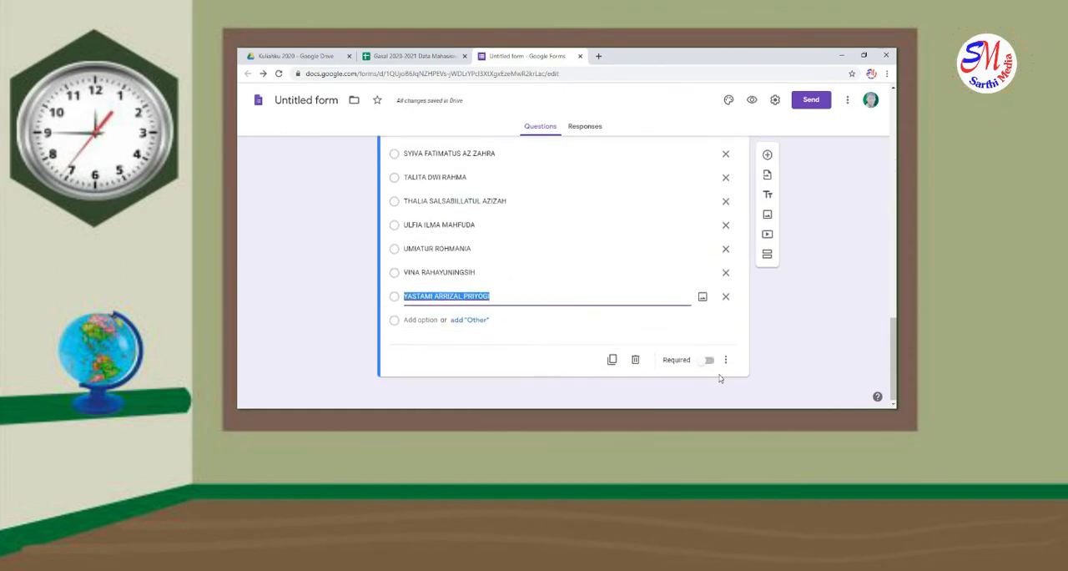
# Add a third section after the student name list and title it "Nama Mahasiswa Kelas D"
pyautogui.click(768, 255)
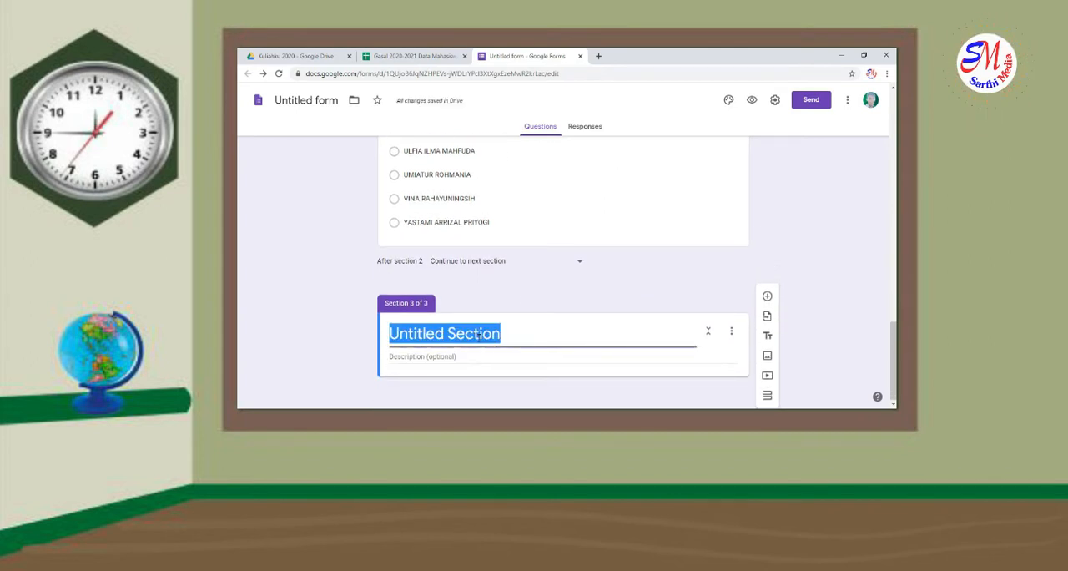
pyautogui.write('Na')
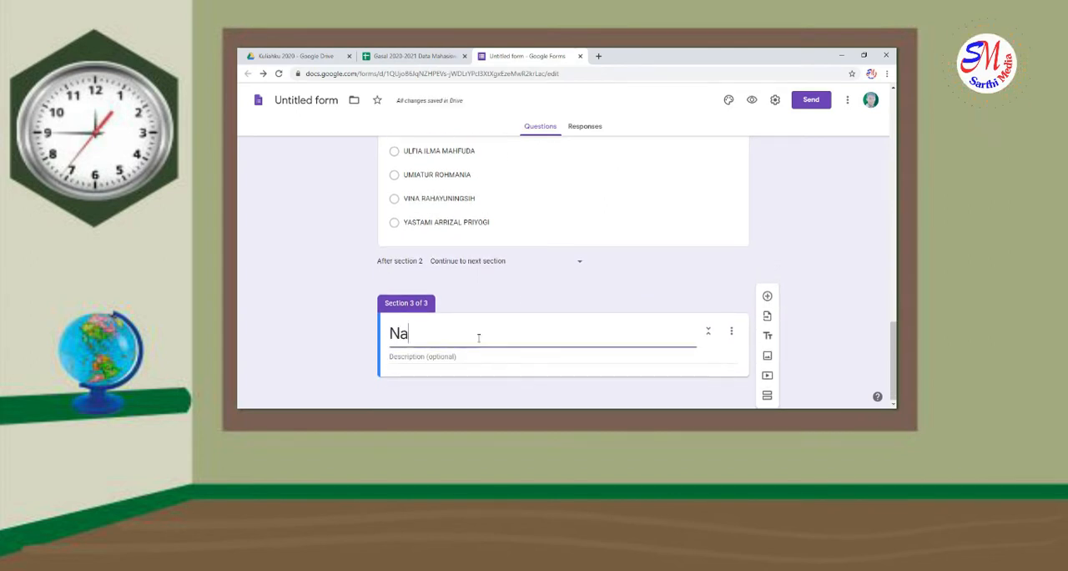
pyautogui.write('ma Mahasiswa K')
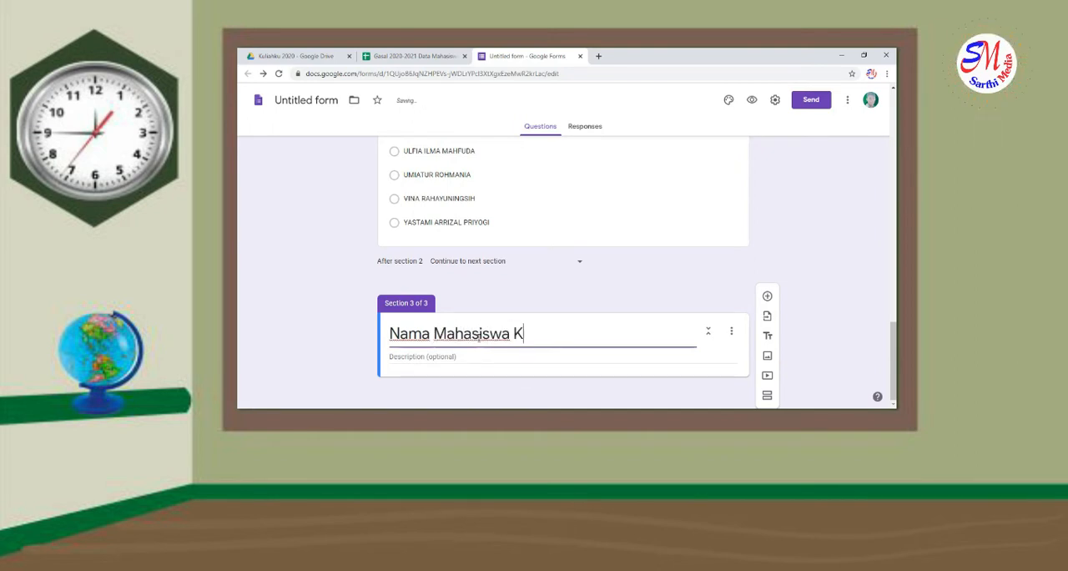
pyautogui.write('elas D')
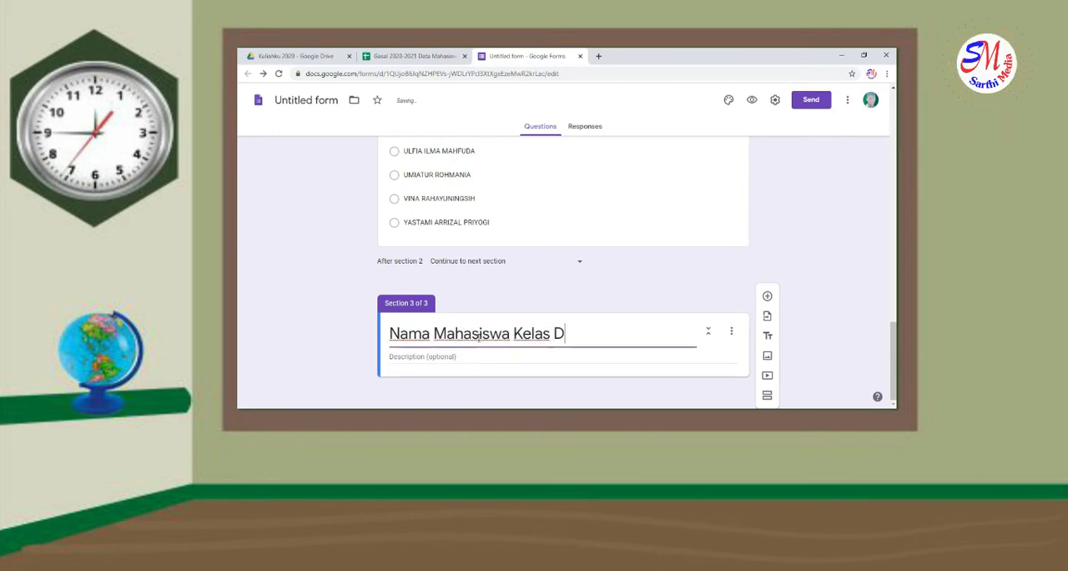
# Add a question titled "Nama Mahasiswa Kelas D" to the third section
pyautogui.click(767, 296)
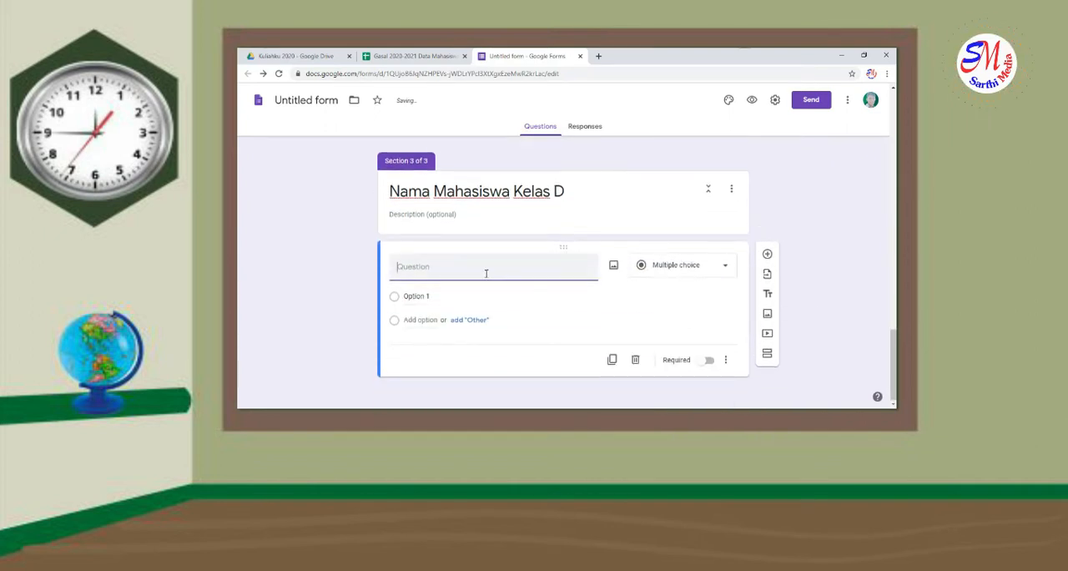
pyautogui.write('Nama Mahasiswa Kelas D')
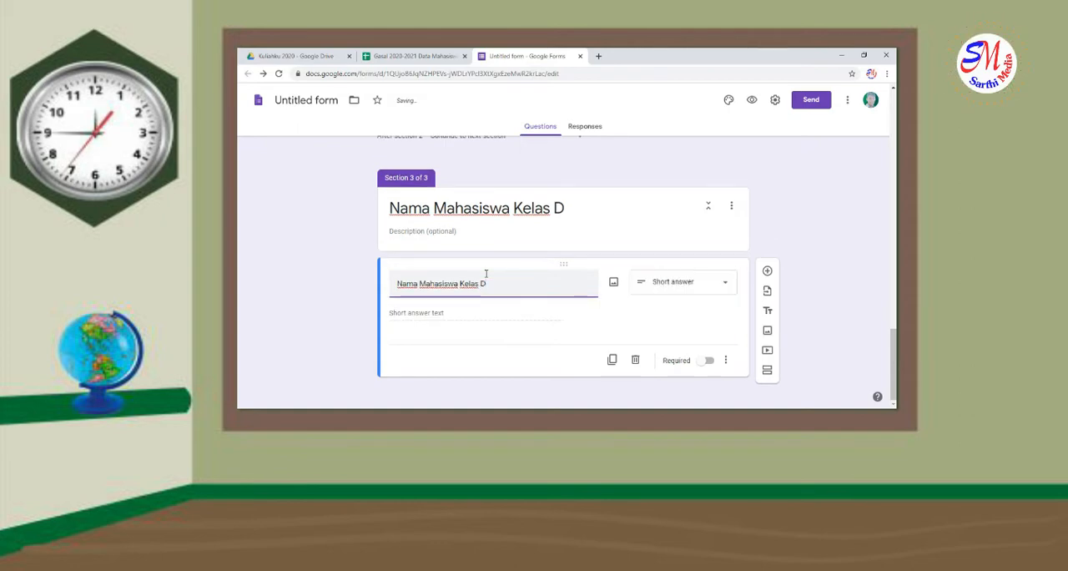
# Make the "Nama Mahasiswa Kelas D" question multiple choice, then copy the student names in C3:C28 of the spreadsheet's PGMI TI D sheet
pyautogui.click(699, 284)
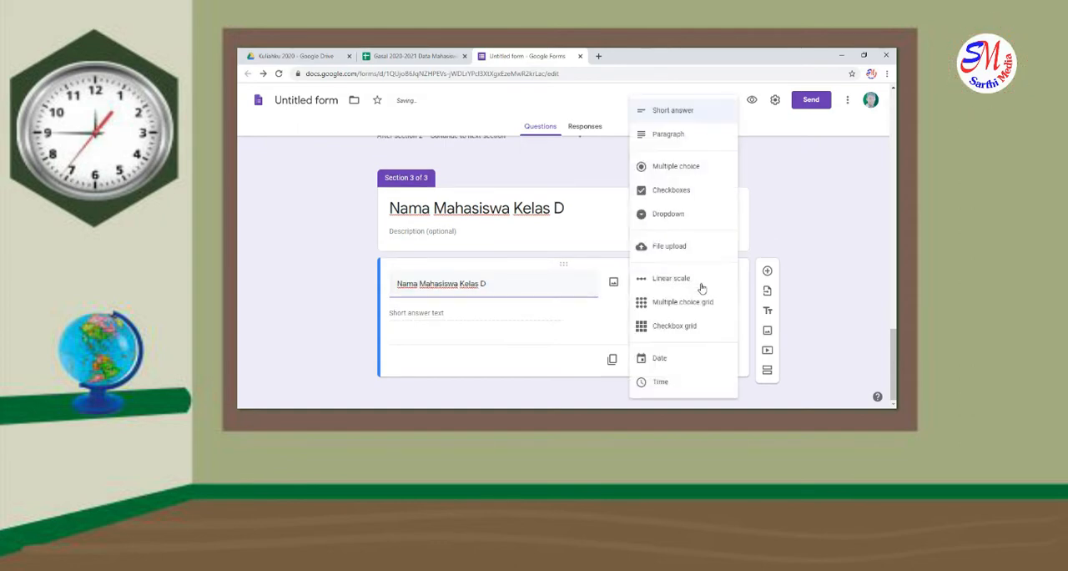
pyautogui.click(682, 169)
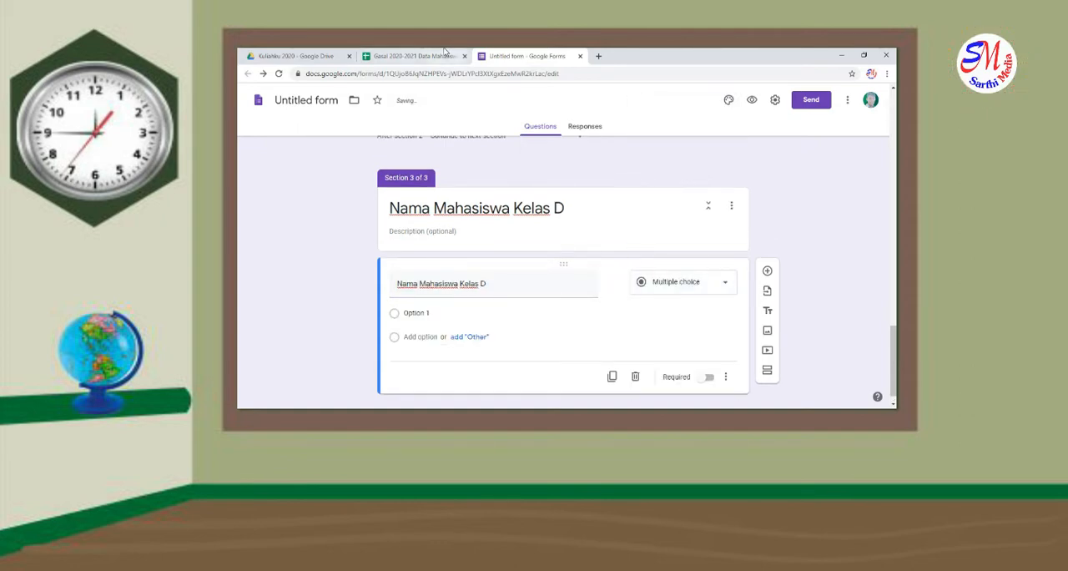
pyautogui.click(418, 56)
pyautogui.click(375, 398)
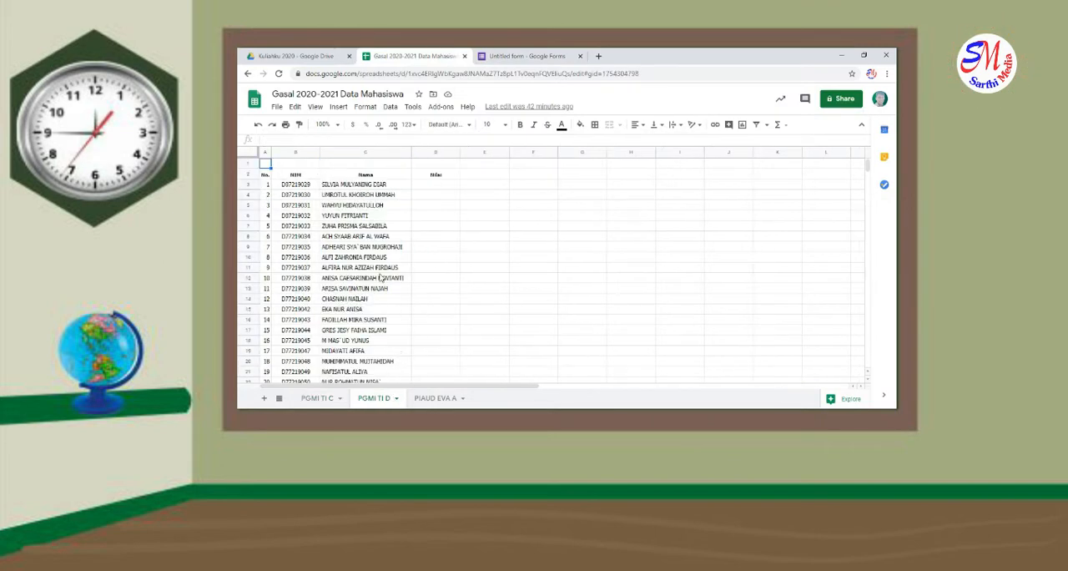
pyautogui.moveTo(362, 183); pyautogui.dragTo(391, 378)
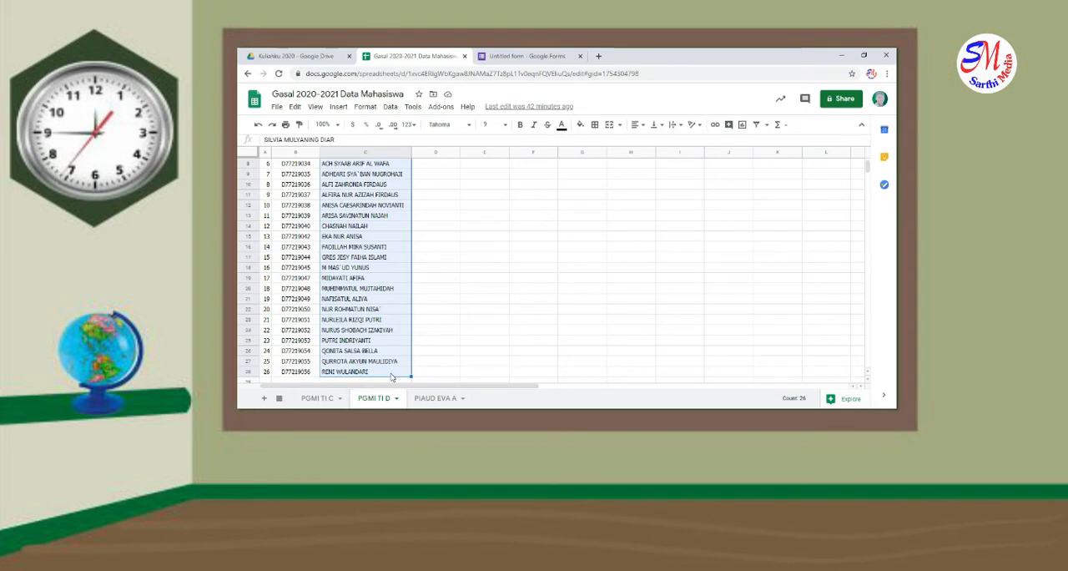
pyautogui.rightClick(368, 266)
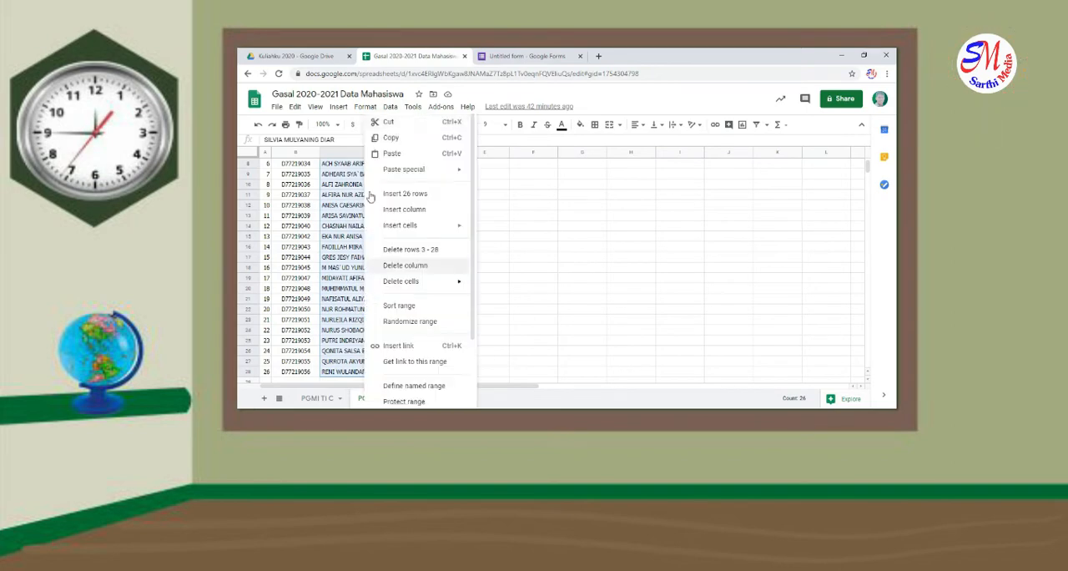
pyautogui.click(384, 139)
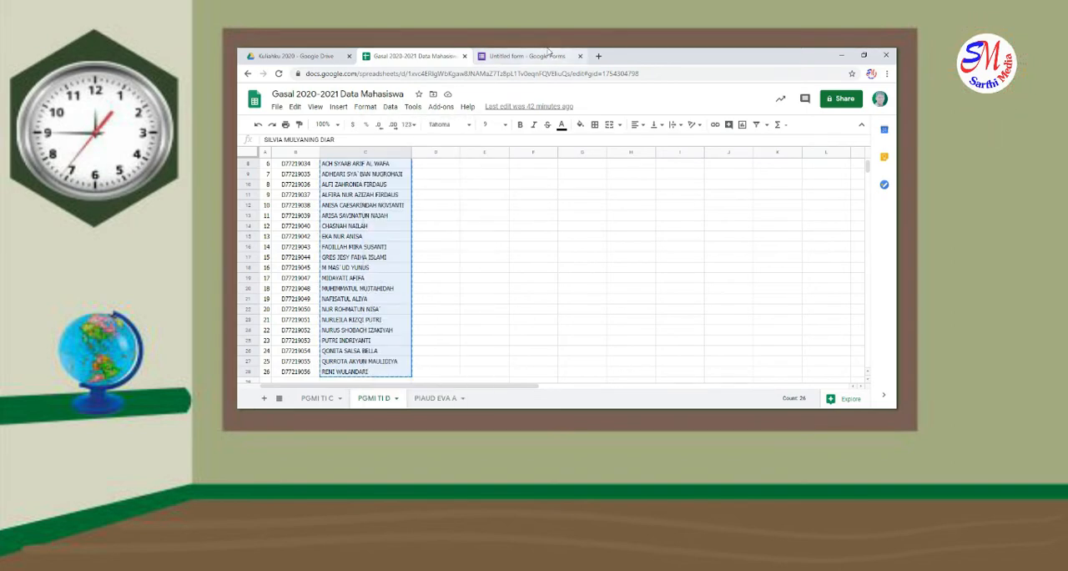
# Return to the form and paste the copied student names as the options of the "Nama Mahasiswa Kelas D" question
pyautogui.click(534, 56)
pyautogui.click(477, 311)
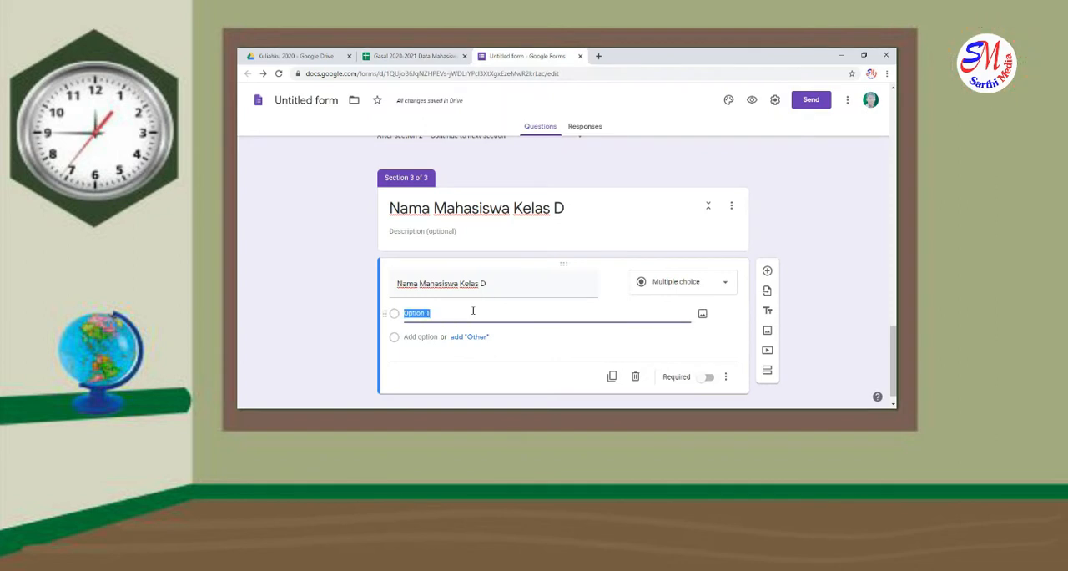
pyautogui.hotkey('ctrl', 'v')
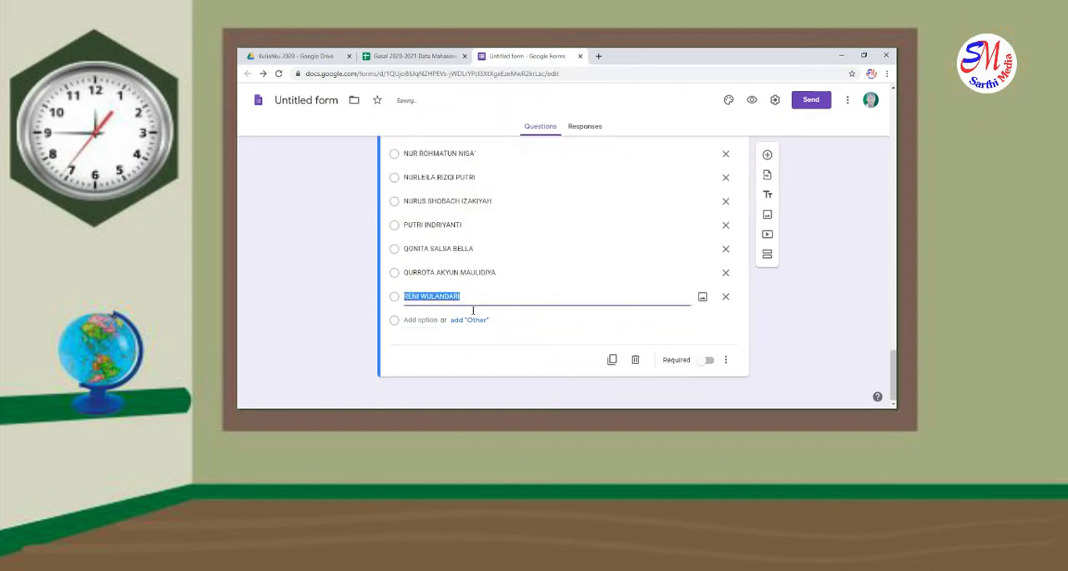
# Add a fourth section after the class D name list and title it "Nama Mahasiswa Kelas PIAUD A"
pyautogui.click(766, 256)
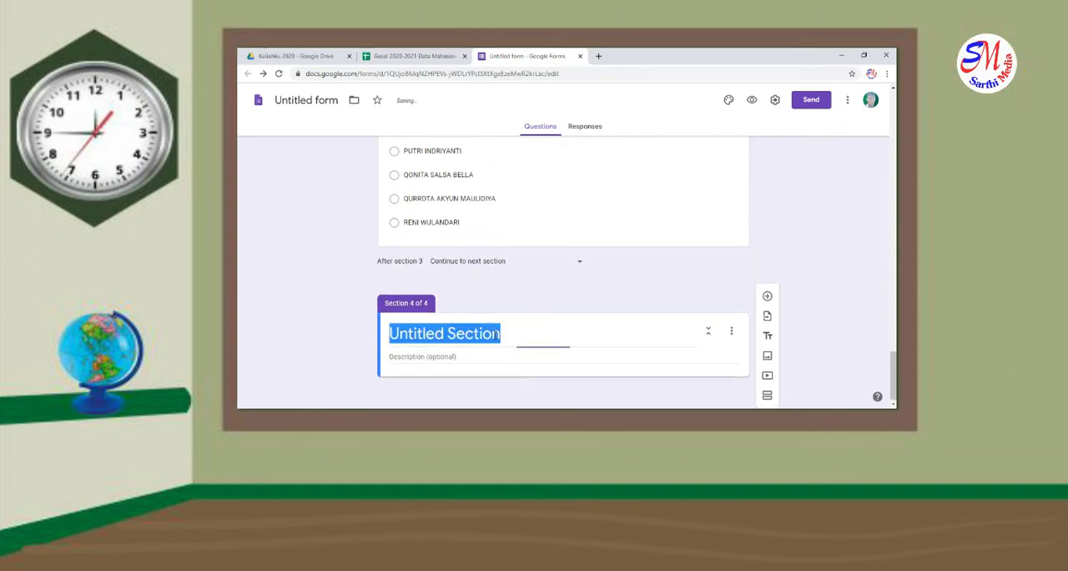
pyautogui.write('Nama')
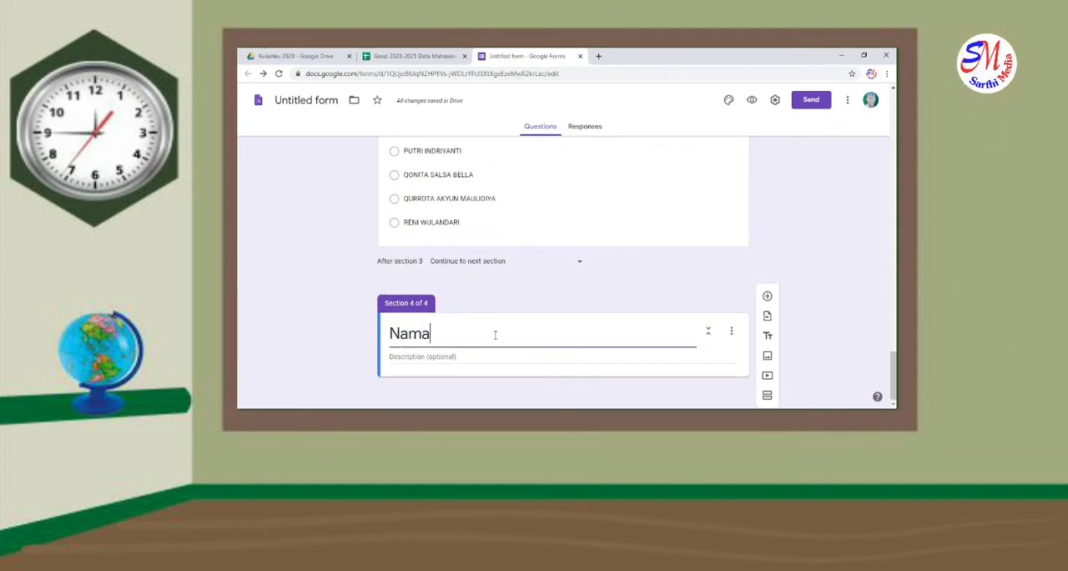
pyautogui.write(' Mahasi')
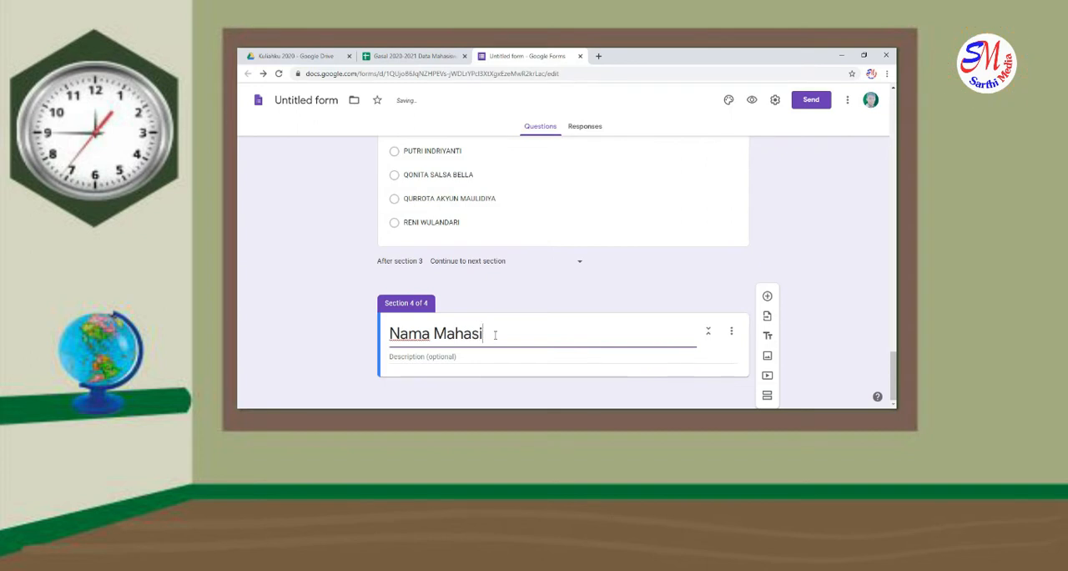
pyautogui.write('swa Kelas')
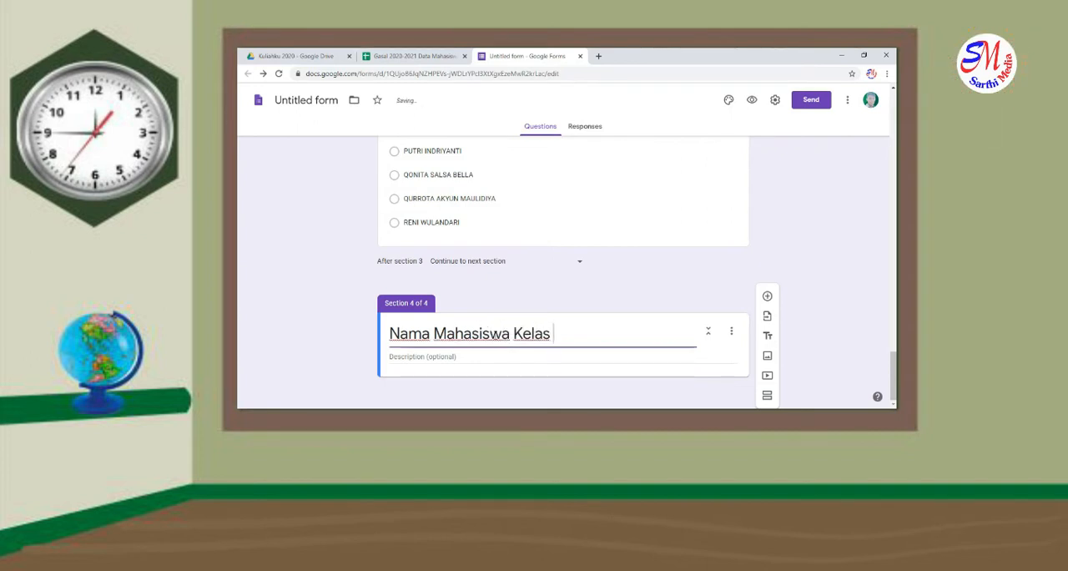
pyautogui.write(' P')
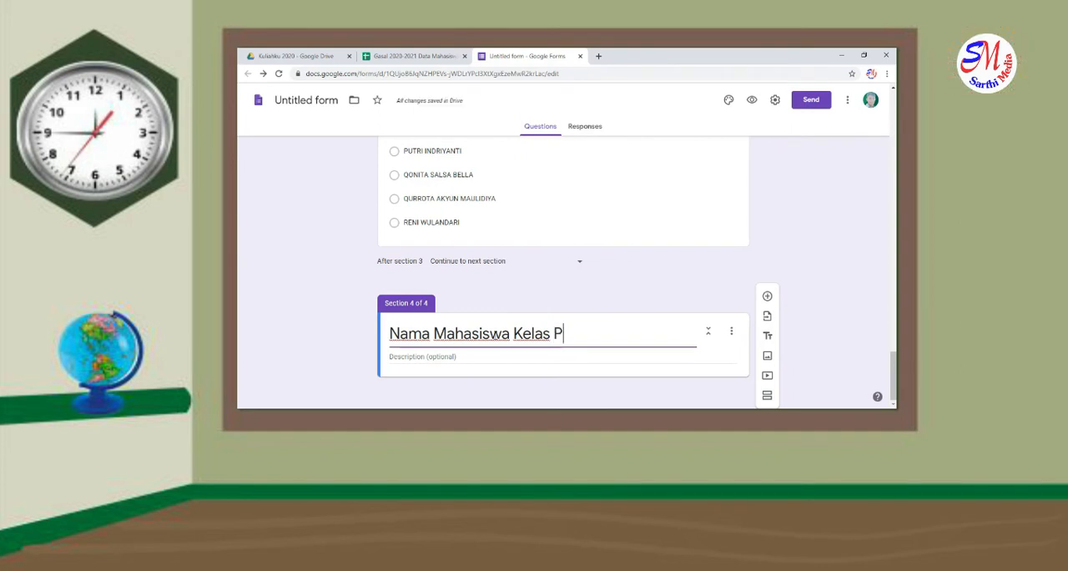
pyautogui.write('IAU')
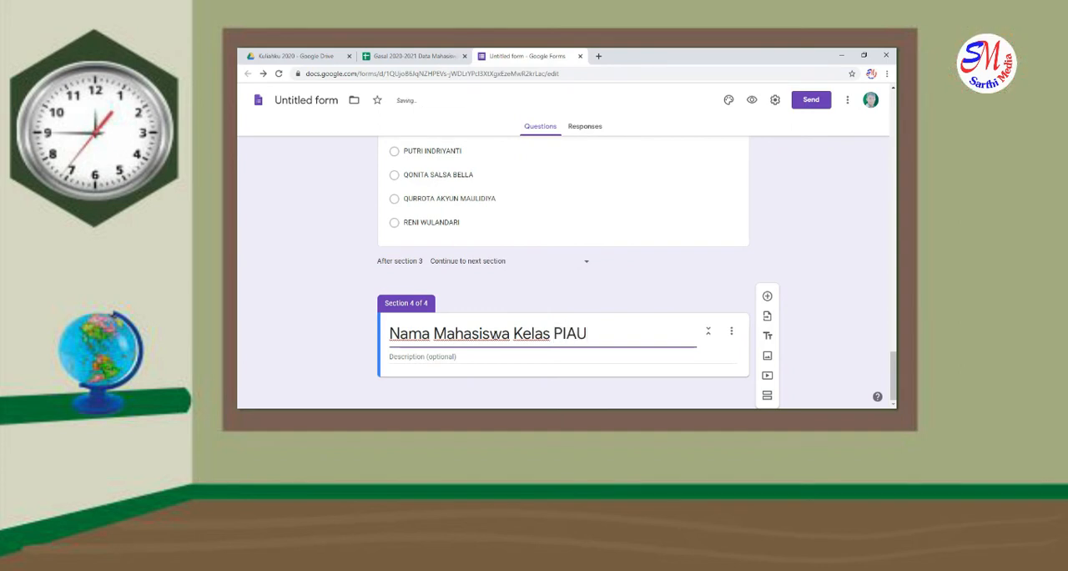
pyautogui.write('D A')
# Add a multiple-choice question titled "Nama Mahasiswa PIAUD Eva A" to the fourth section
pyautogui.click(767, 295)
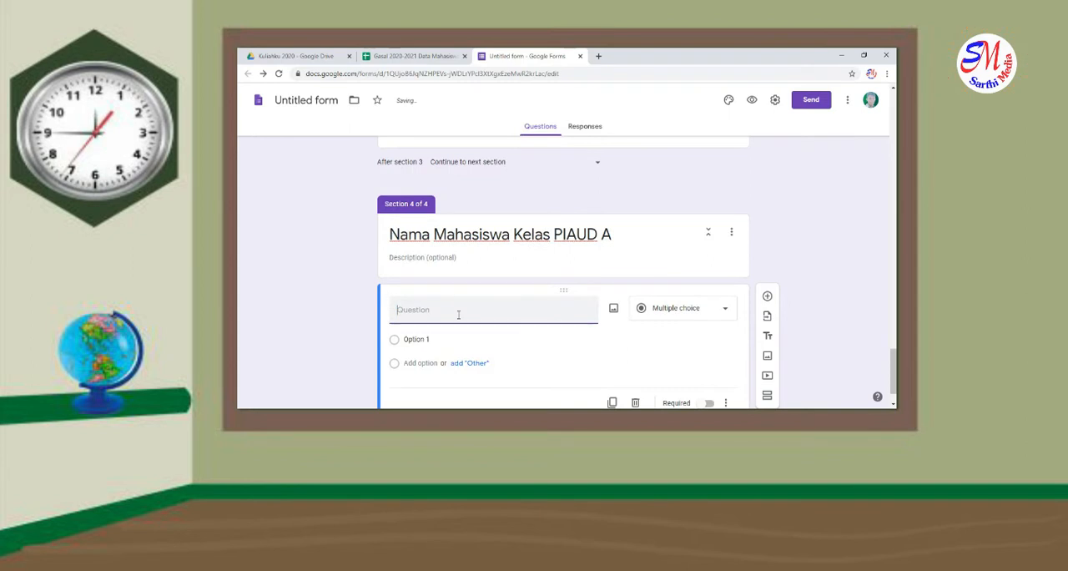
pyautogui.write('Nama Mahasiswa')
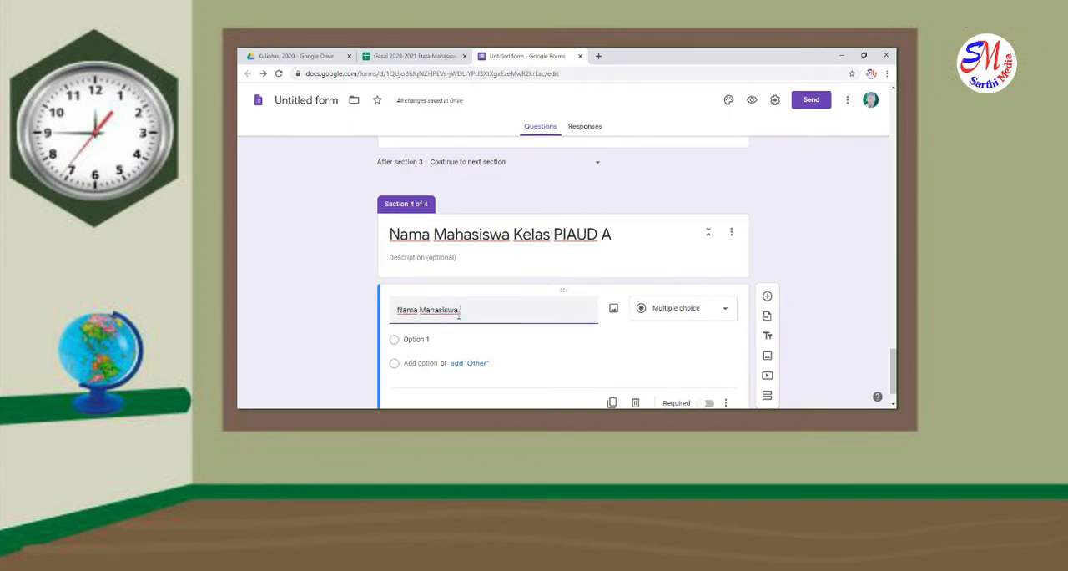
pyautogui.write(' PIAUD ')
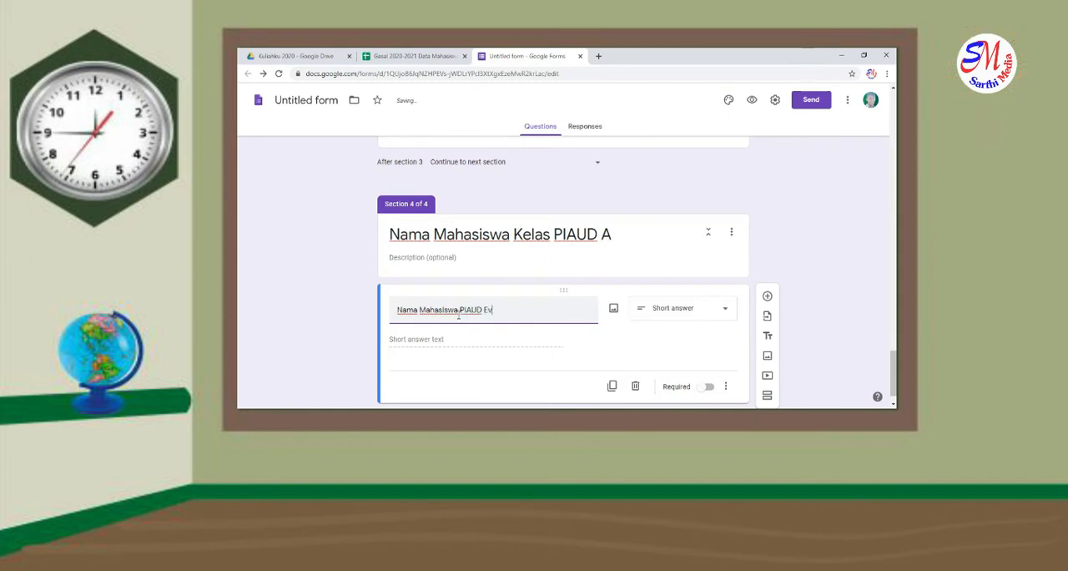
pyautogui.write('Eva A')
pyautogui.click(668, 308)
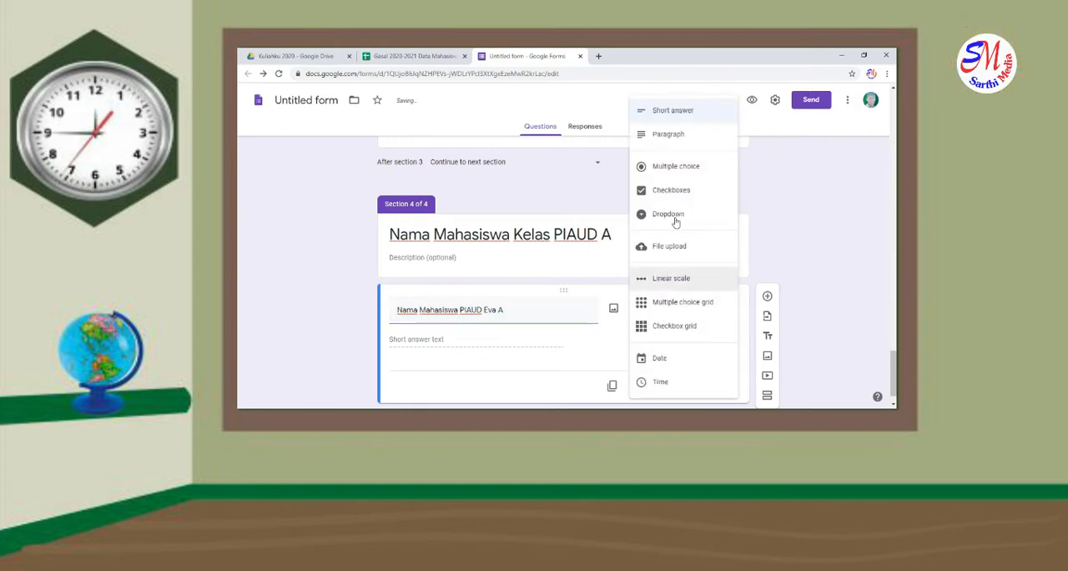
pyautogui.click(673, 167)
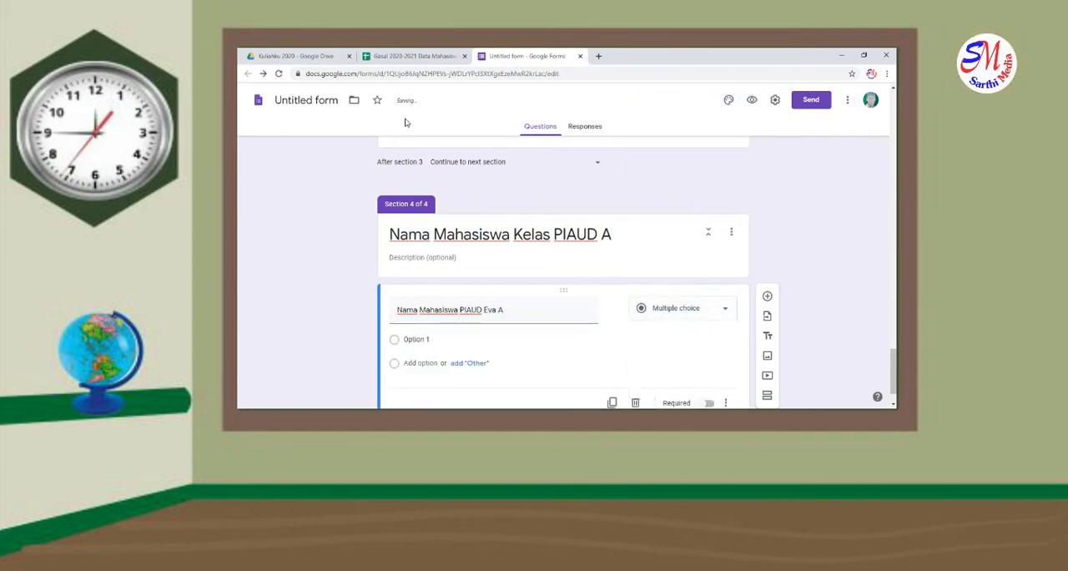
pyautogui.click(415, 57)
pyautogui.click(437, 398)
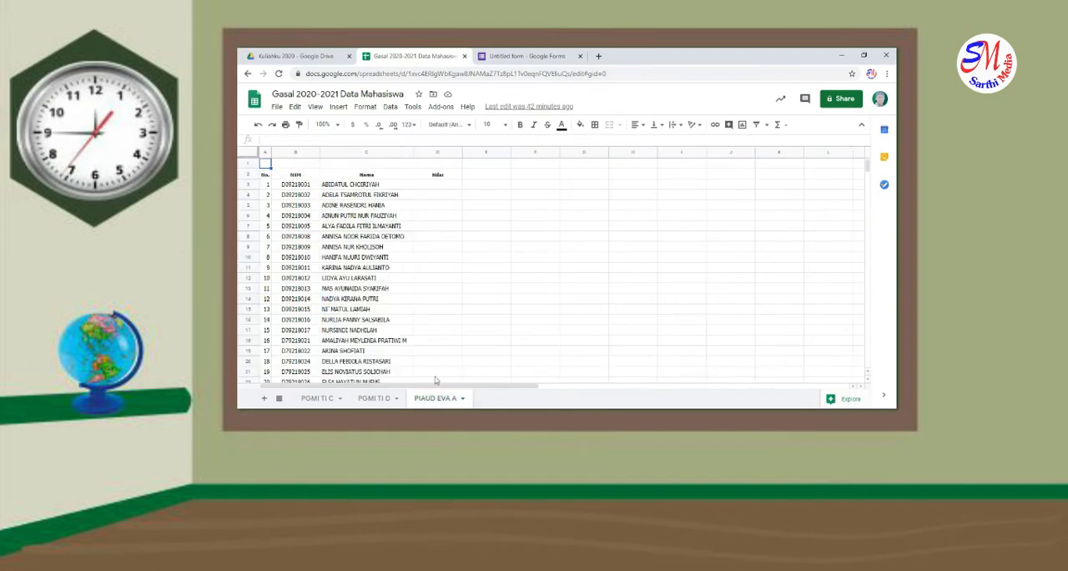
pyautogui.click(359, 184)
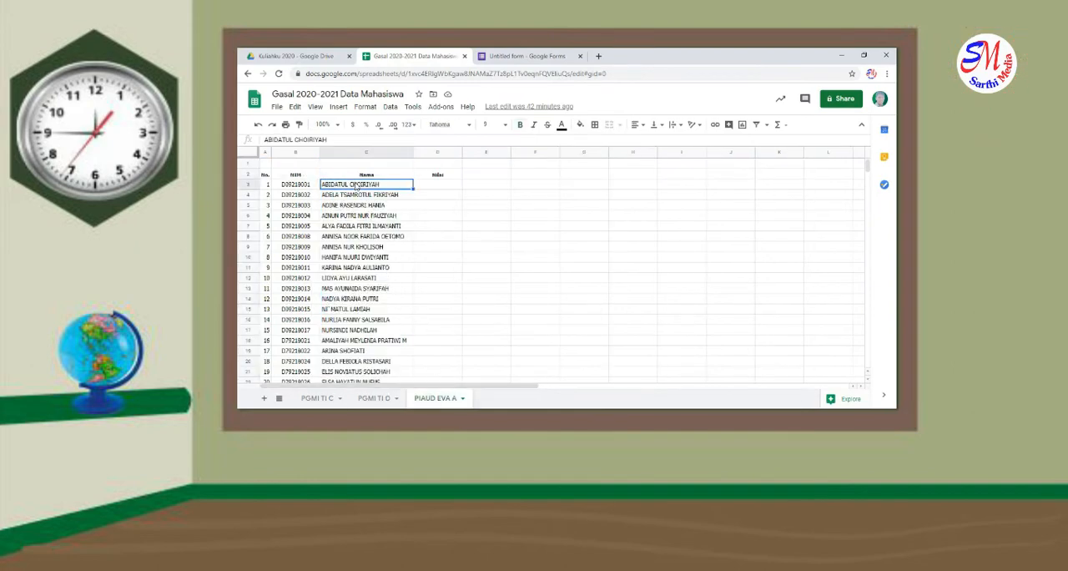
pyautogui.hotkey('ctrl', 'shift', 'Down')
pyautogui.scroll(-5, 370, 350)
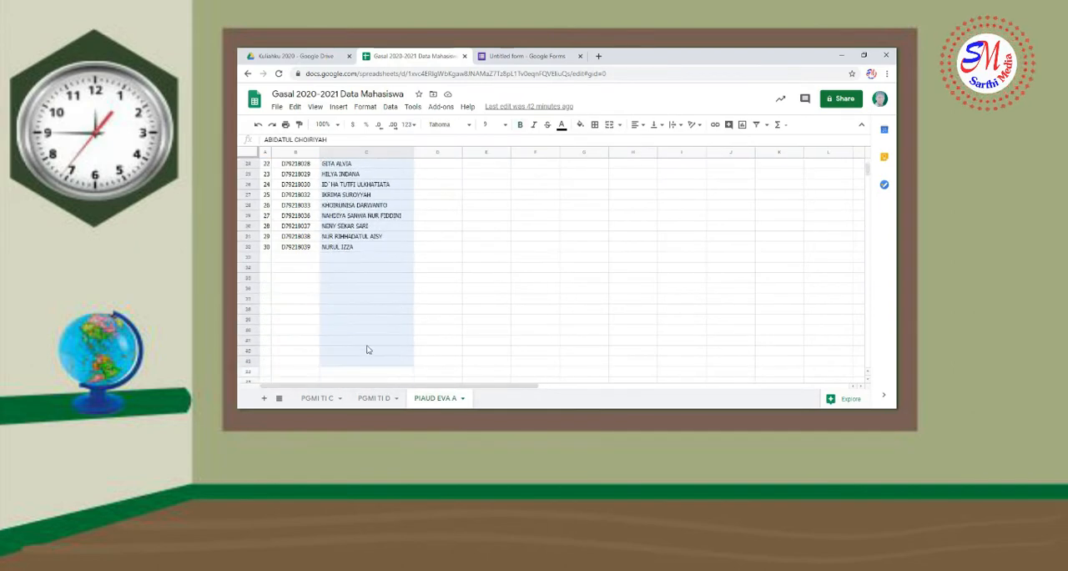
pyautogui.rightClick(370, 249)
pyautogui.click(392, 137)
# Return to the form and paste the copied names as the options of the "Nama Mahasiswa PIAUD Eva A" question
pyautogui.click(501, 59)
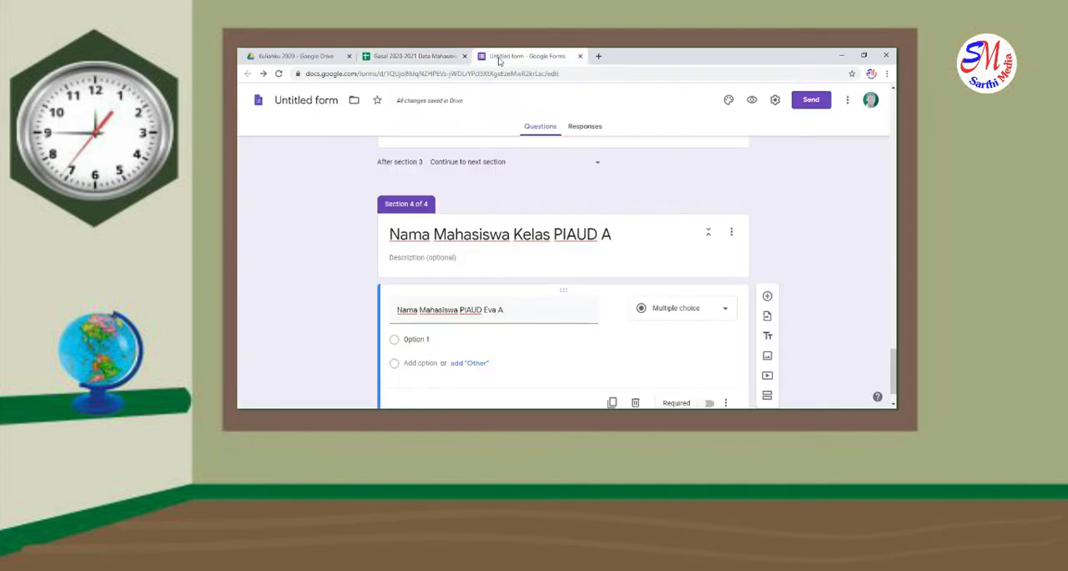
pyautogui.click(463, 340)
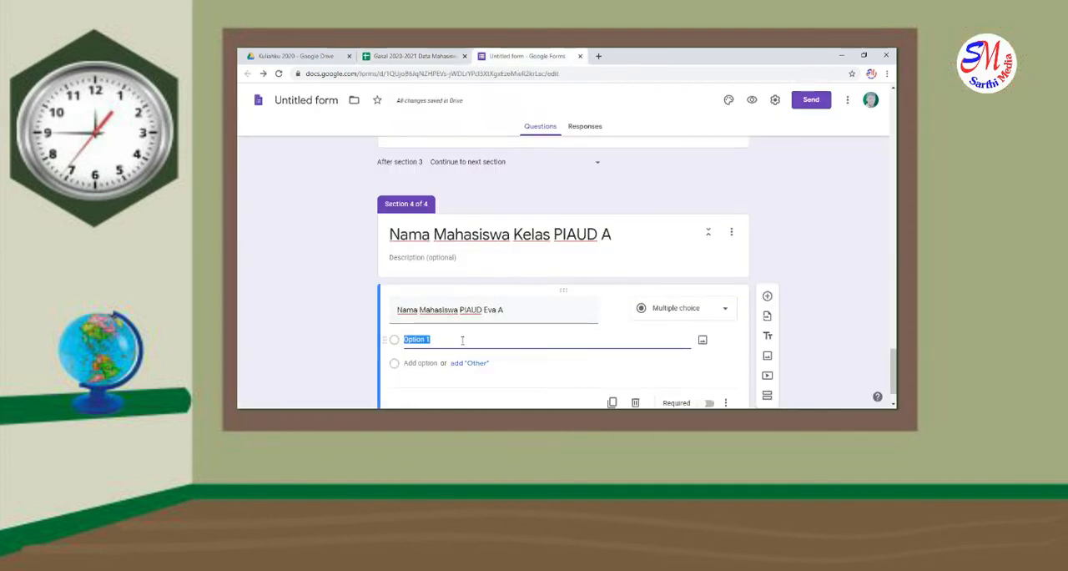
pyautogui.hotkey('ctrl', 'v')
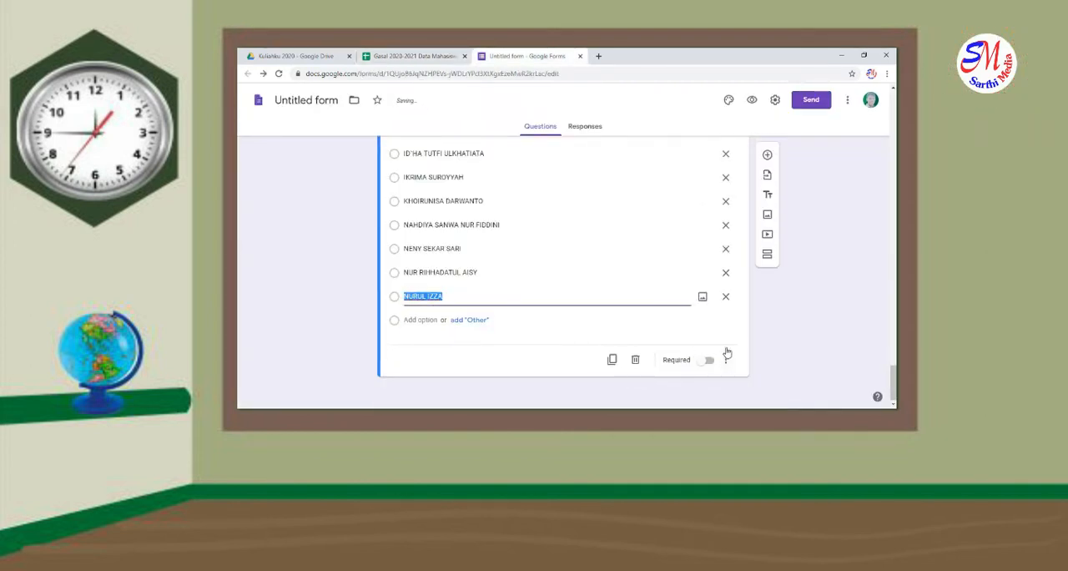
# Add a fifth section after the PIAUD name list and title it "Keterangan Tugas"
pyautogui.click(768, 254)
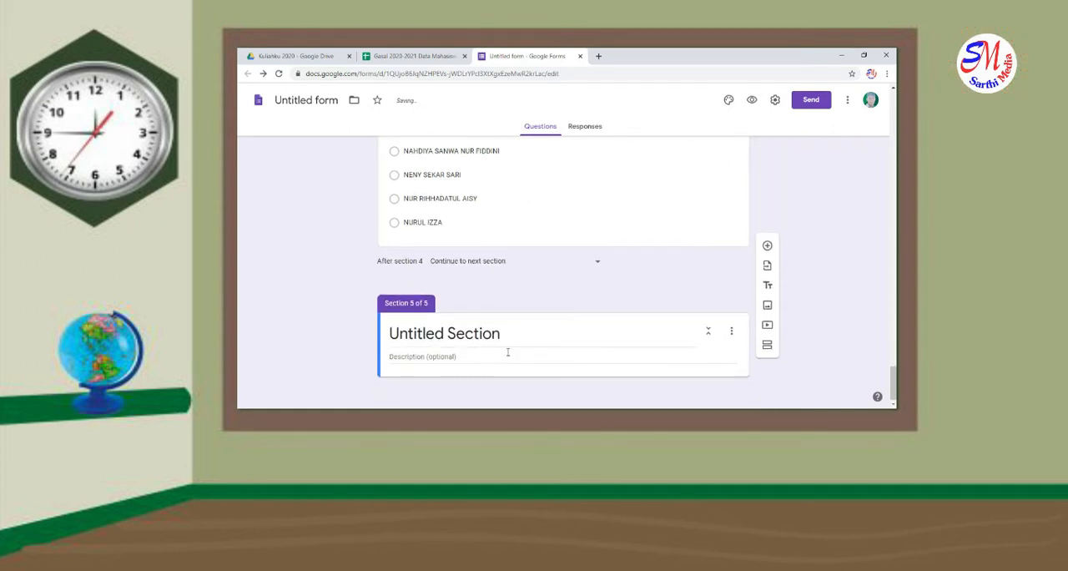
pyautogui.write('Ke')
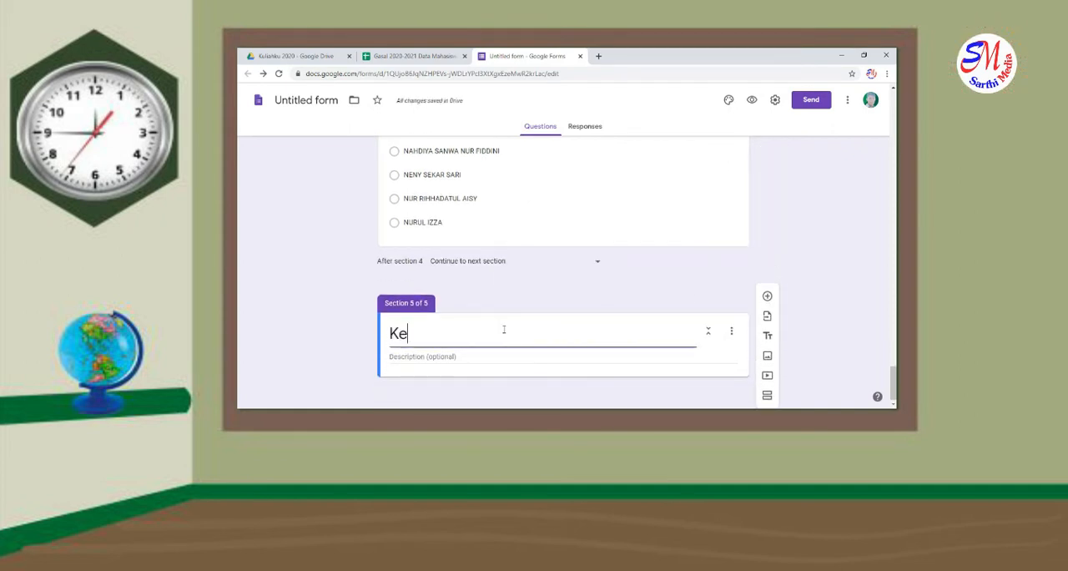
pyautogui.write('teranga')
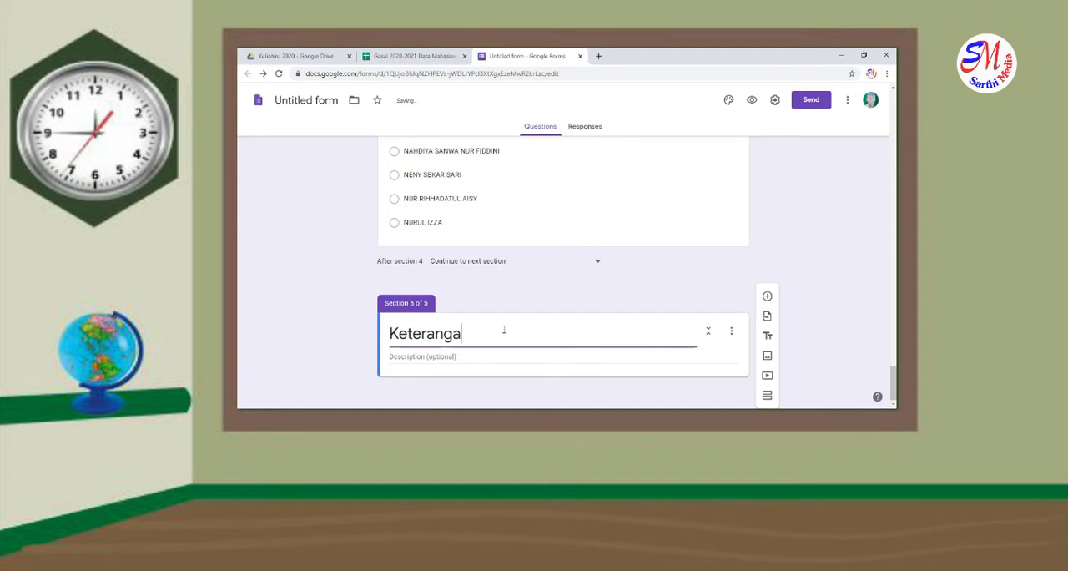
pyautogui.write('n Tugas')
# Add a multiple-choice question titled "Tugas Ke" to the "Keterangan Tugas" section and select its first option for editing
pyautogui.click(767, 296)
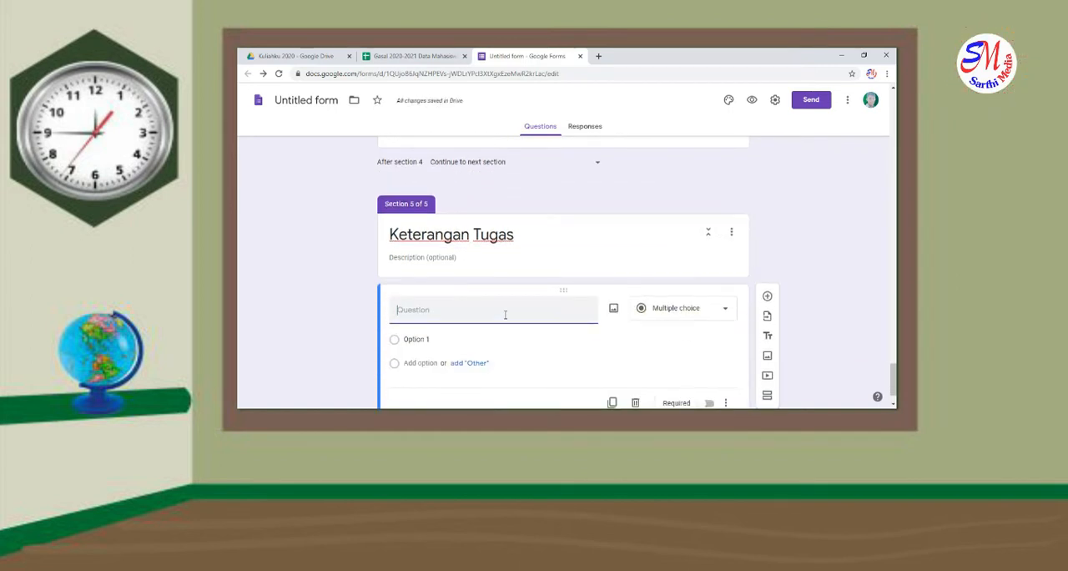
pyautogui.write('Tugas Ke')
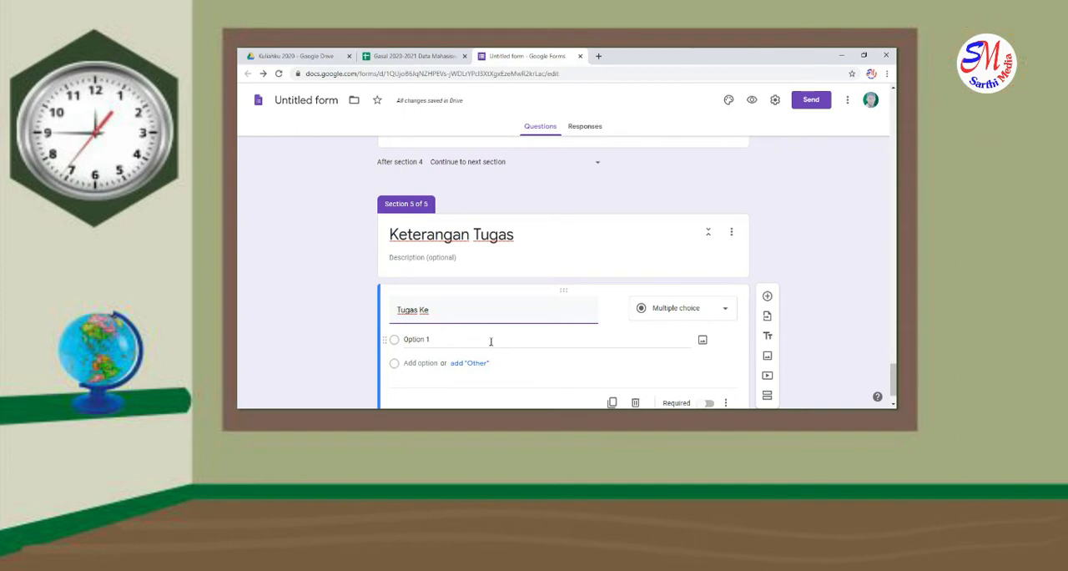
pyautogui.scroll(-1, 487, 352)
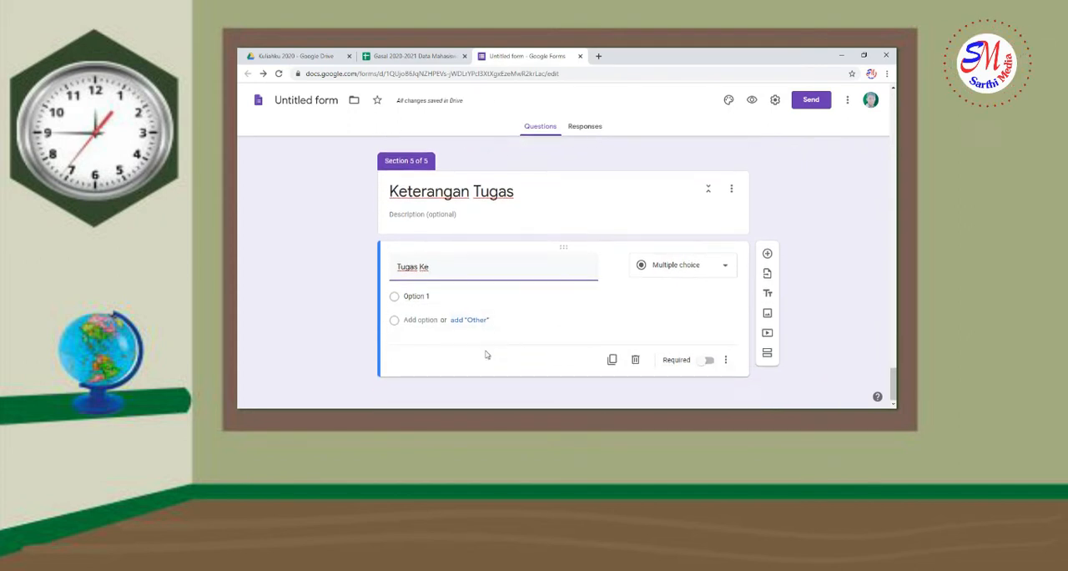
pyautogui.click(488, 294)
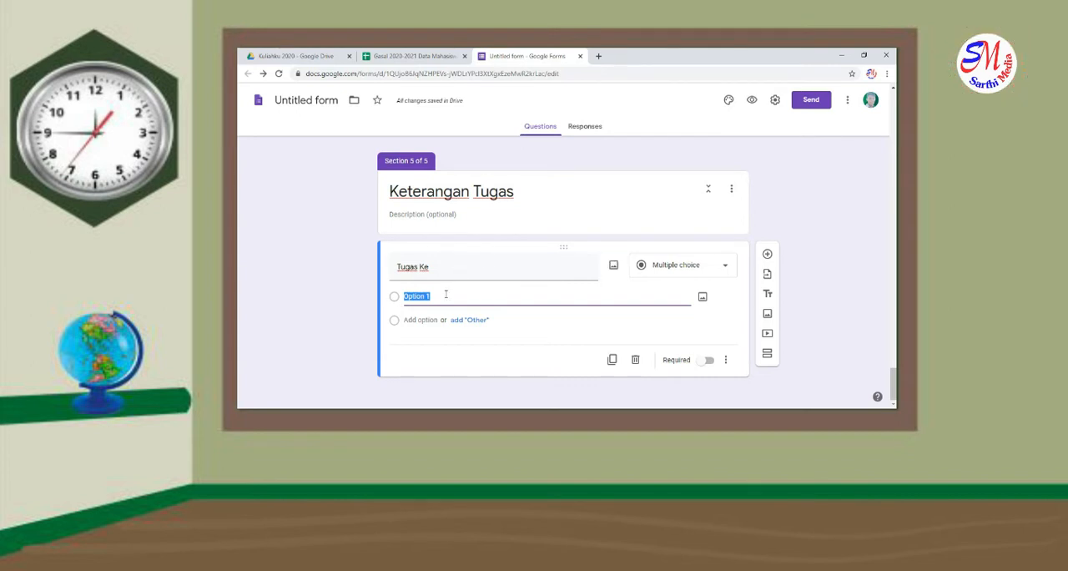
# Switch to the spreadsheet and fill E3:E19 of the PIAUD EVA A sheet with the number series 1 to 17
pyautogui.click(415, 57)
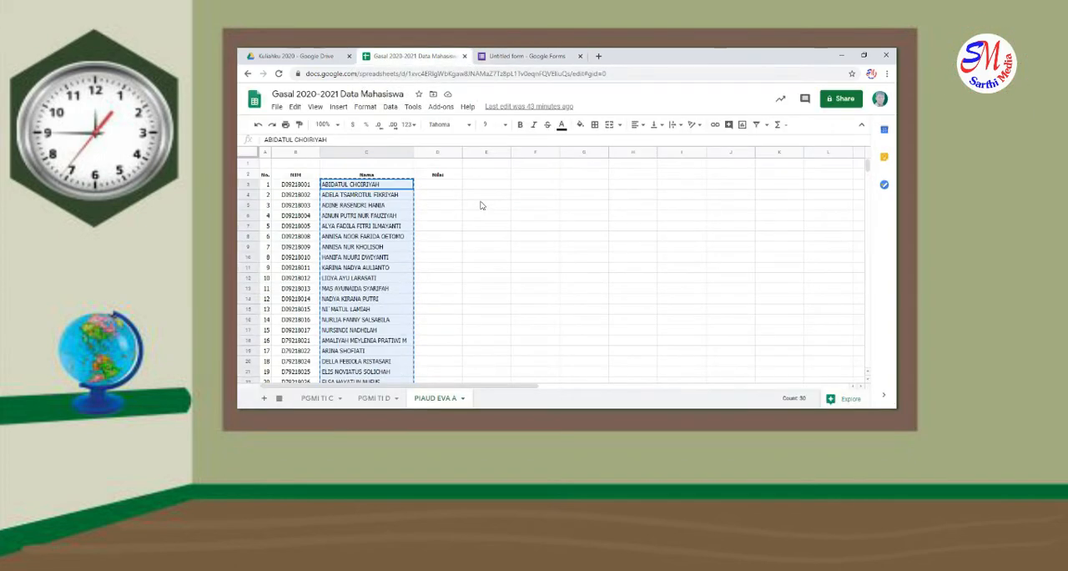
pyautogui.click(485, 188)
pyautogui.write('1')
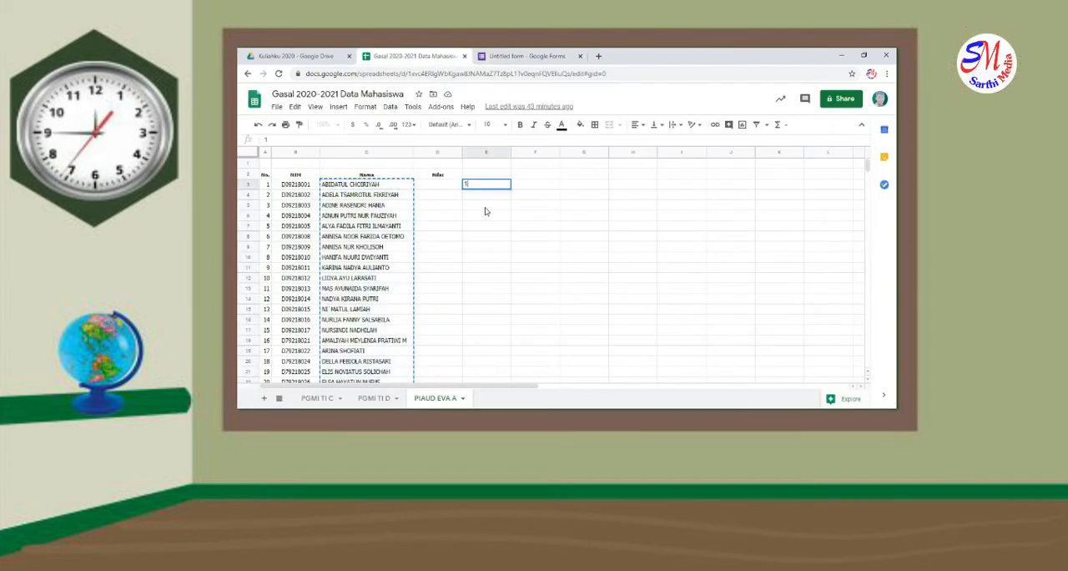
pyautogui.click(489, 198)
pyautogui.write('2')
pyautogui.click(489, 218)
pyautogui.click(499, 187)
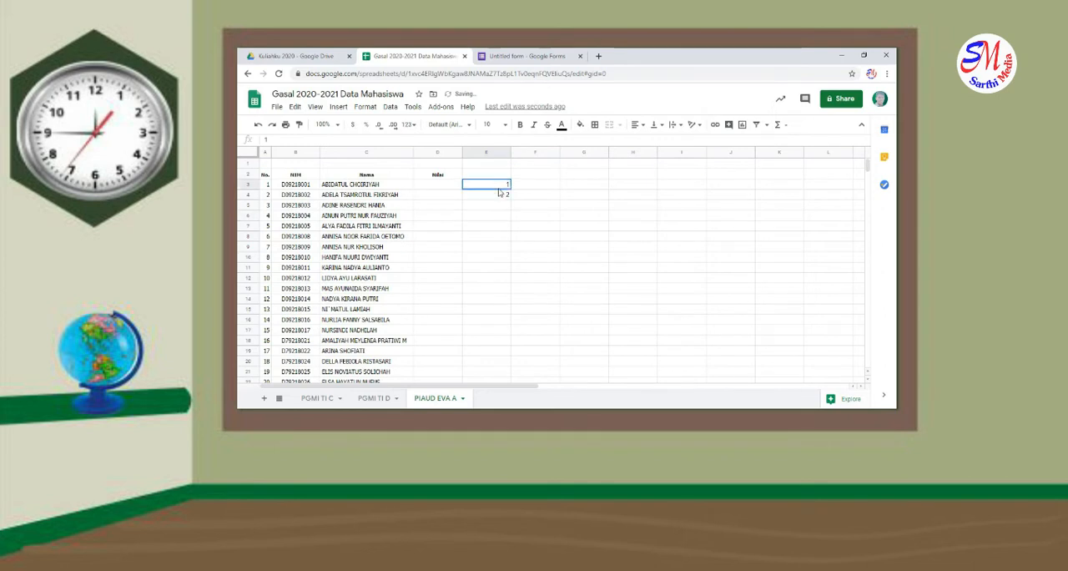
pyautogui.moveTo(499, 193); pyautogui.dragTo(516, 354)
pyautogui.click(506, 352)
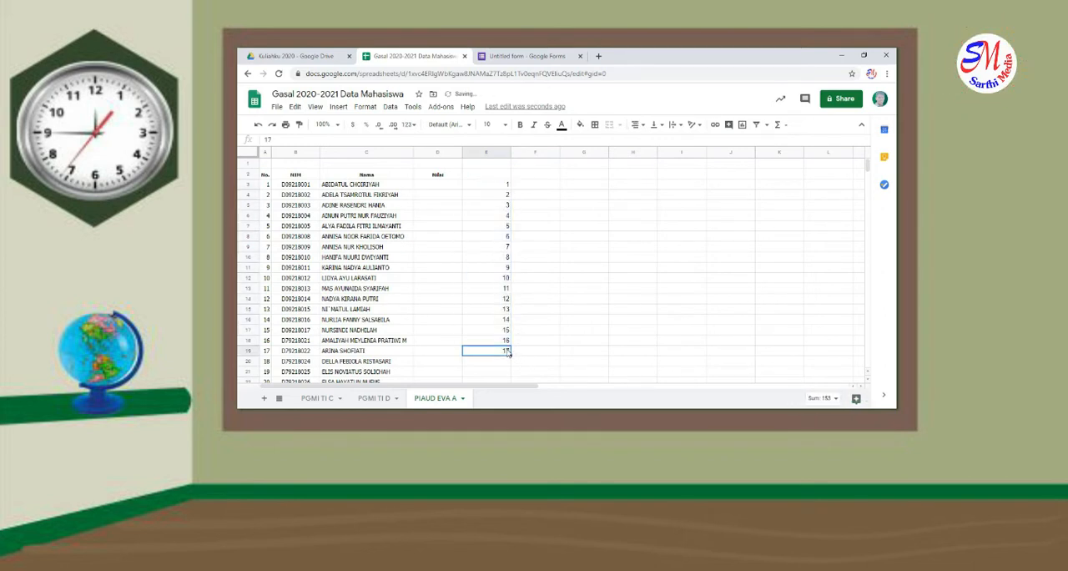
# Copy the numbers 1 to 16 in E3:E18
pyautogui.moveTo(498, 186); pyautogui.dragTo(505, 343)
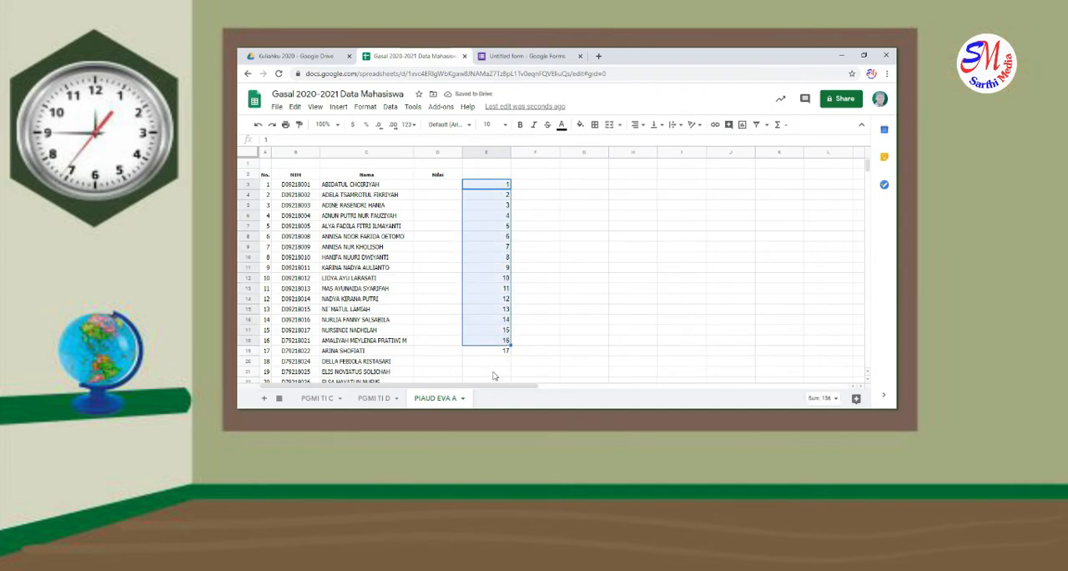
pyautogui.rightClick(486, 294)
pyautogui.click(504, 139)
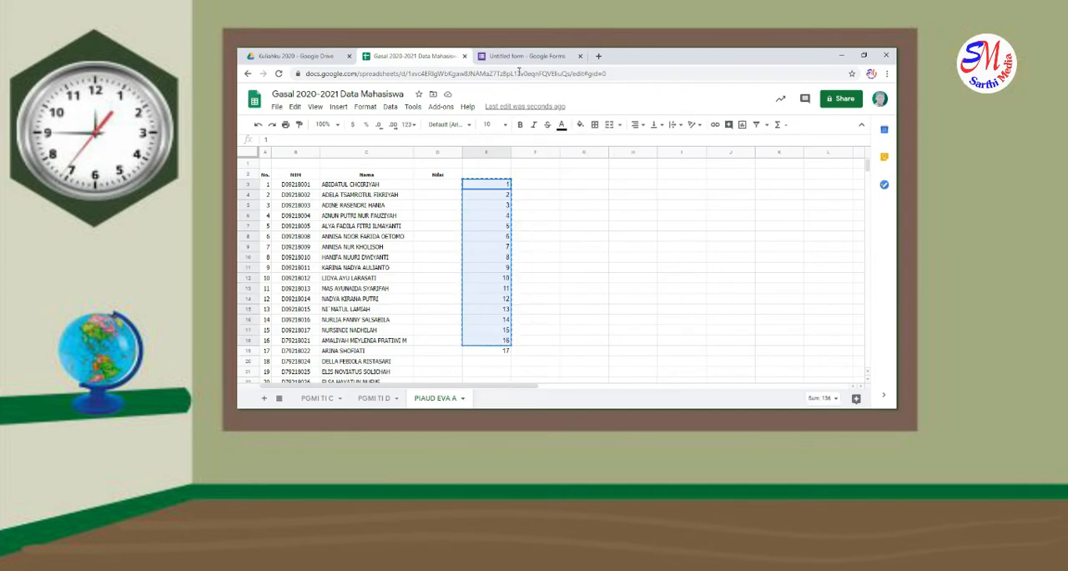
# Return to the form and paste the copied numbers as the options of the "Tugas Ke" question
pyautogui.click(525, 56)
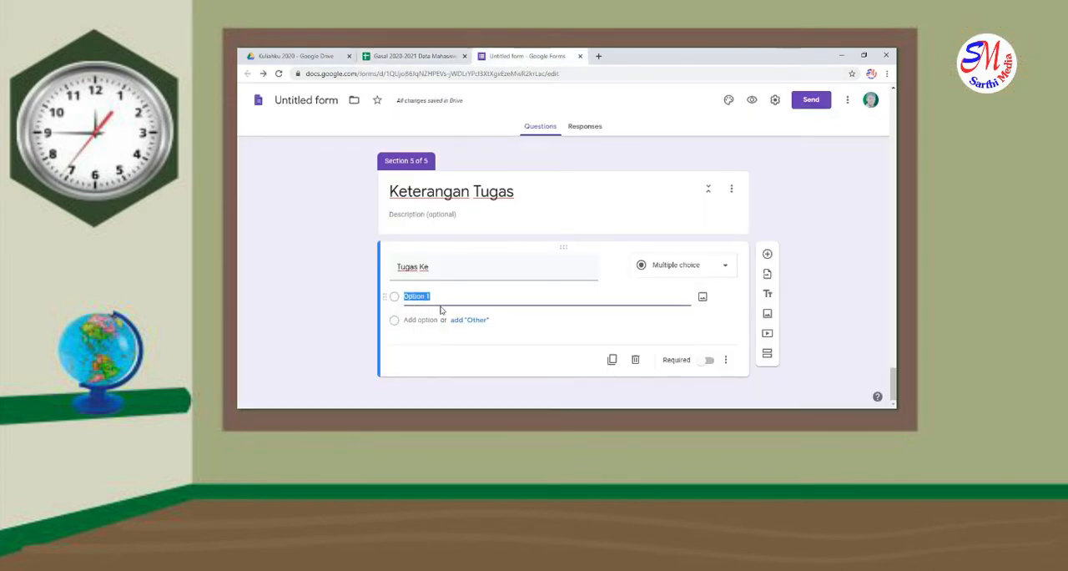
pyautogui.hotkey('ctrl', 'v')
pyautogui.scroll(3, 409, 234)
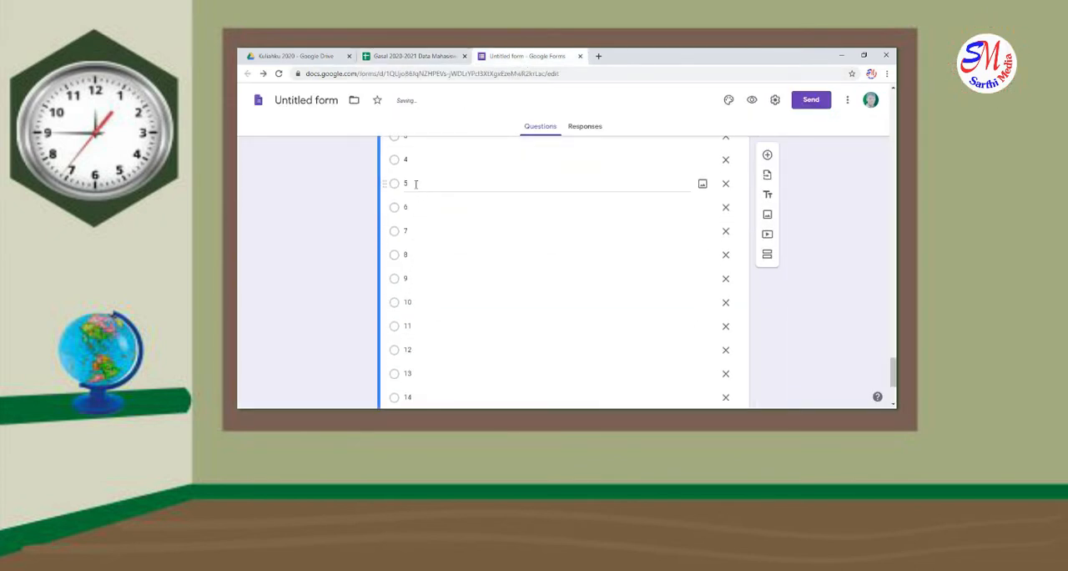
pyautogui.scroll(3, 426, 217)
pyautogui.scroll(-5, 431, 263)
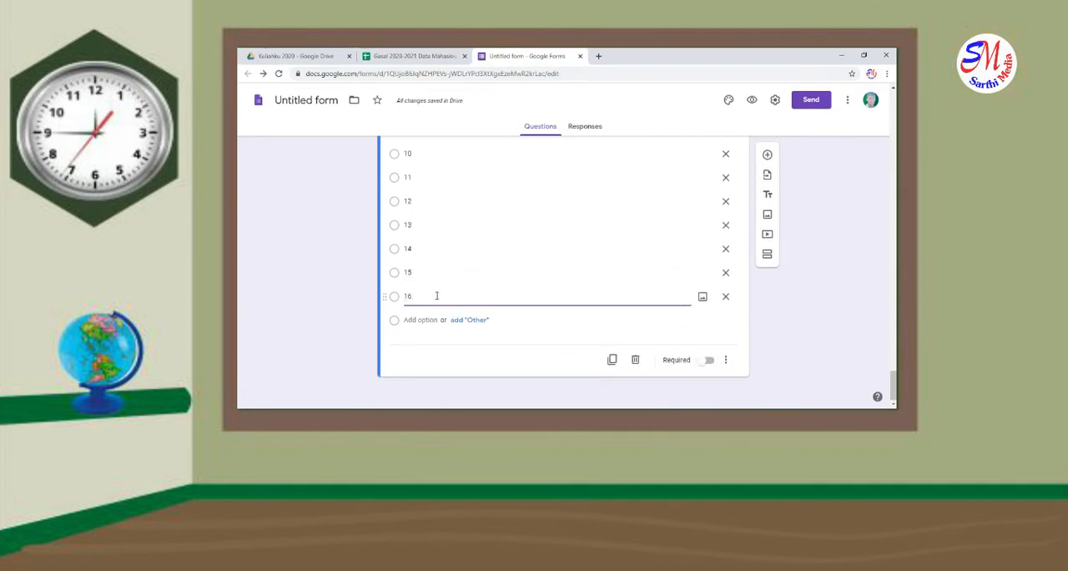
pyautogui.press('Return')
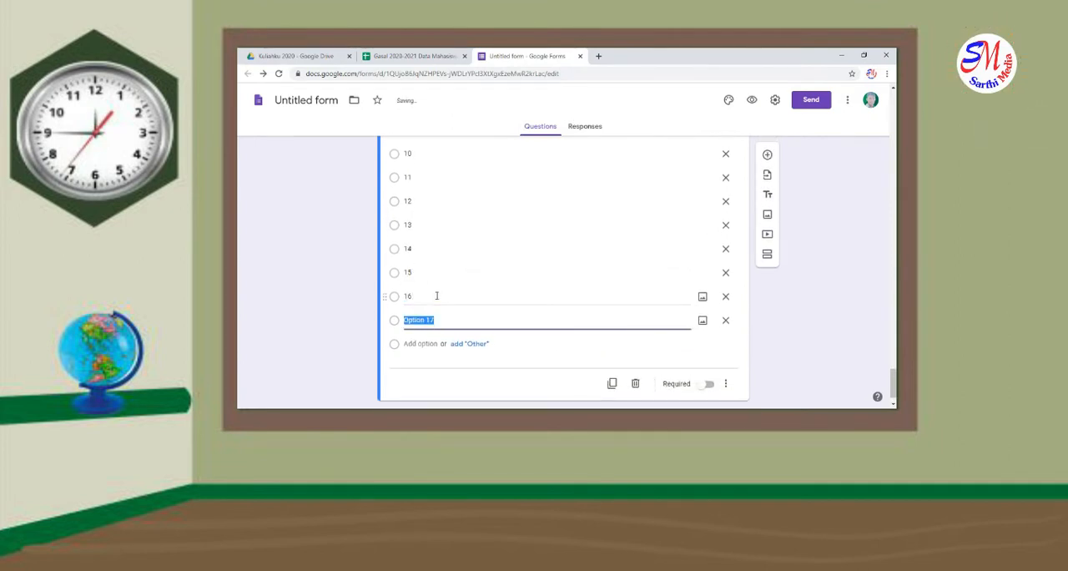
pyautogui.press('BackSpace')
pyautogui.press('BackSpace')
pyautogui.click(421, 276)
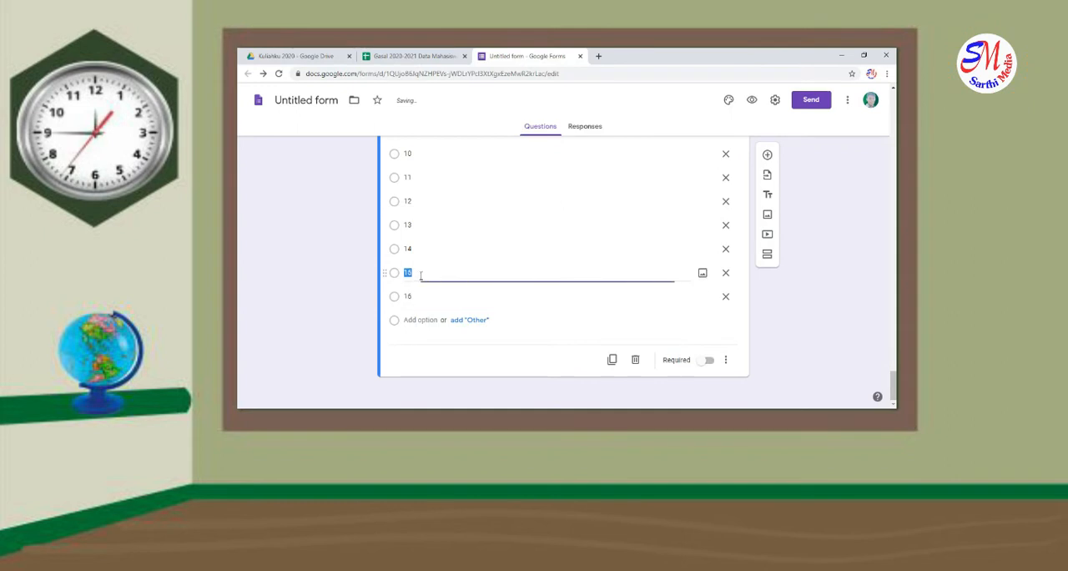
# Rename option 16 of the "Tugas Ke" question as "UAS" and option 15 as "UTS"
pyautogui.click(427, 297)
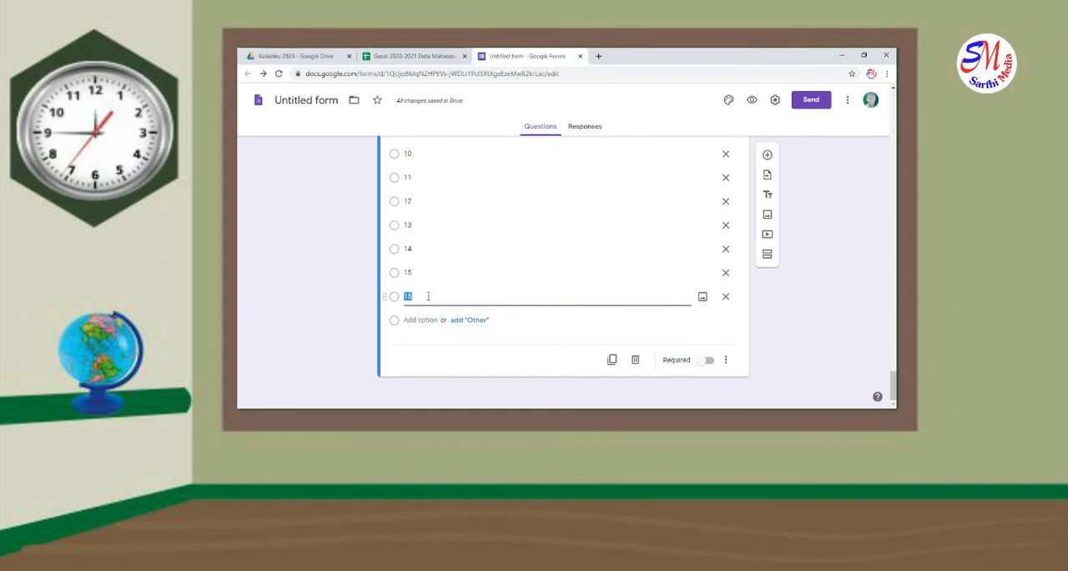
pyautogui.write('UAS')
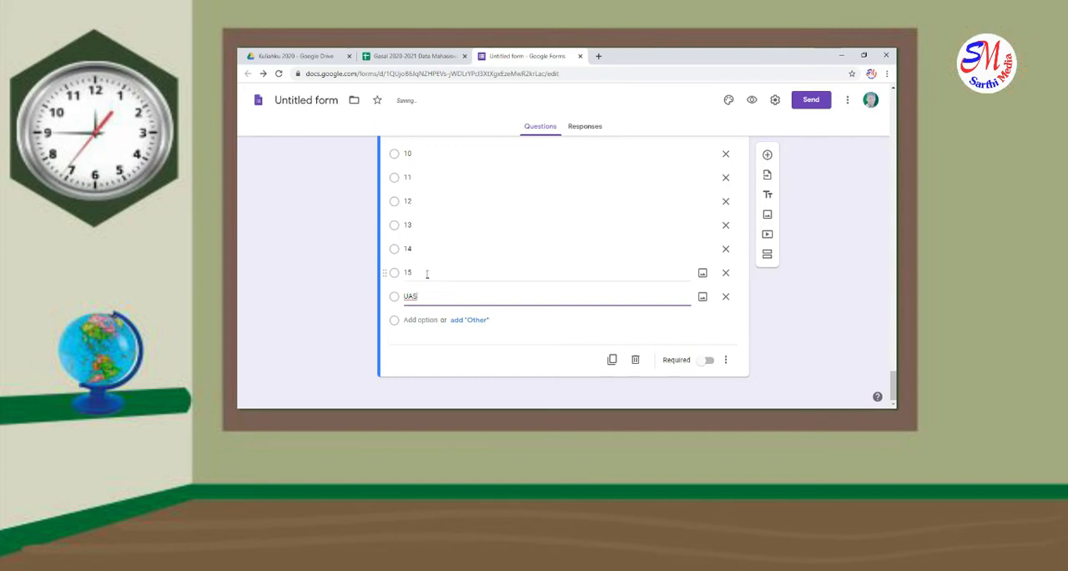
pyautogui.click(426, 274)
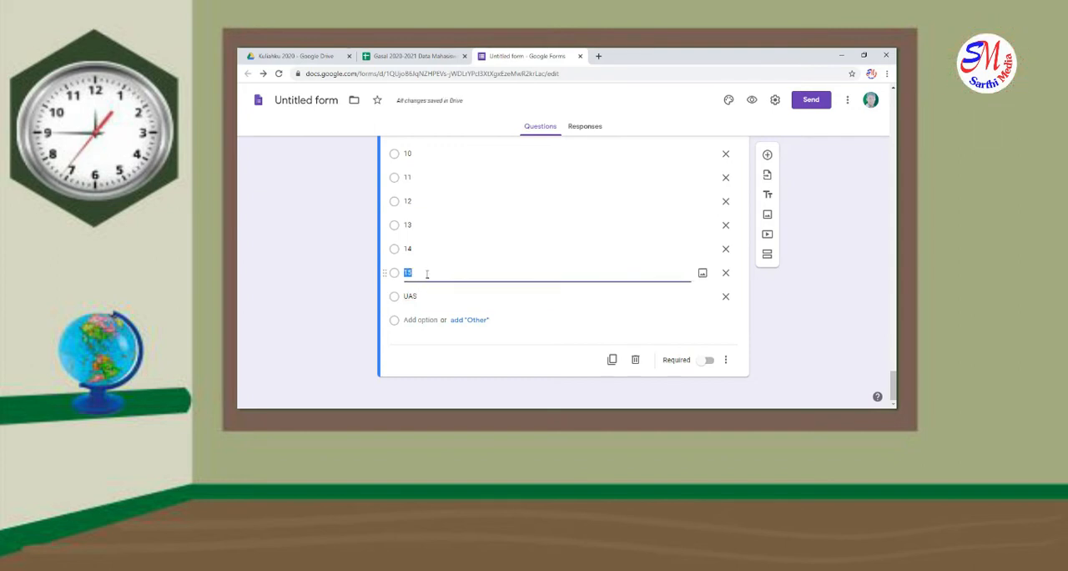
pyautogui.write('UTS')
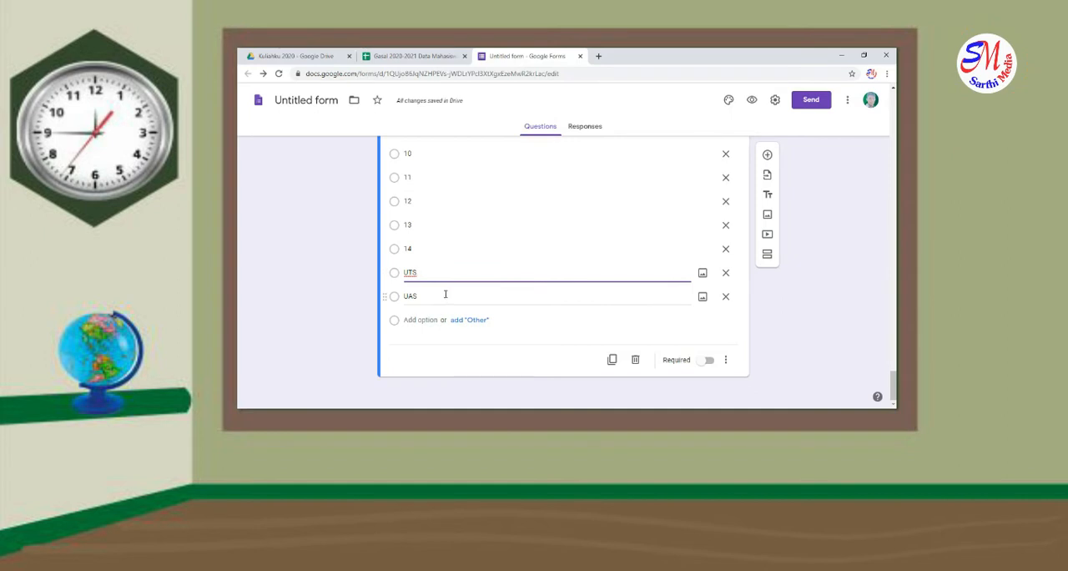
pyautogui.scroll(1, 463, 338)
pyautogui.scroll(-1, 443, 308)
pyautogui.doubleClick(442, 298)
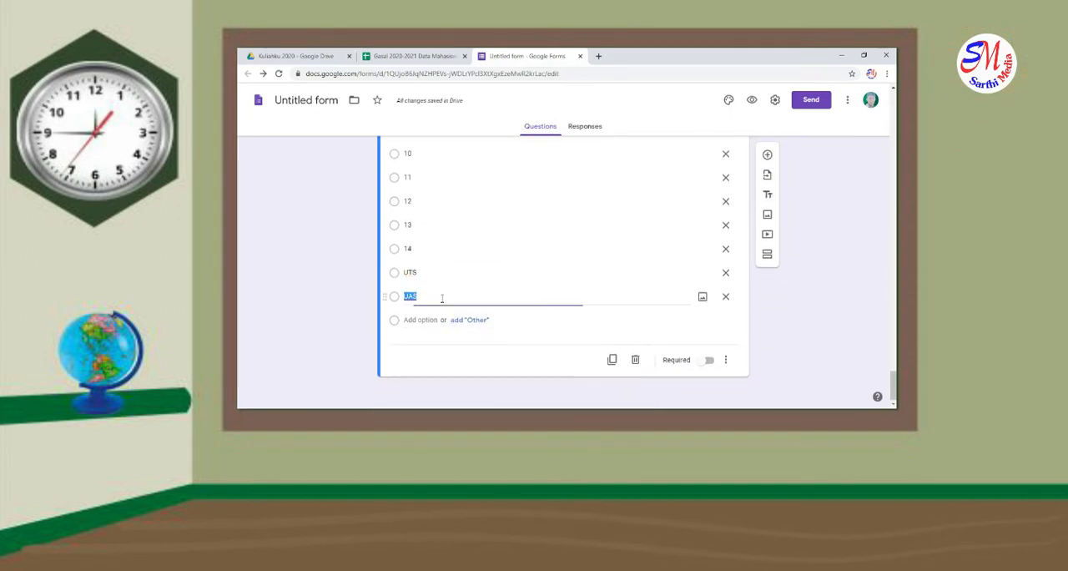
# Add a new question after "Tugas Ke" and title it "Lampirkan Tugas"
pyautogui.scroll(2, 747, 238)
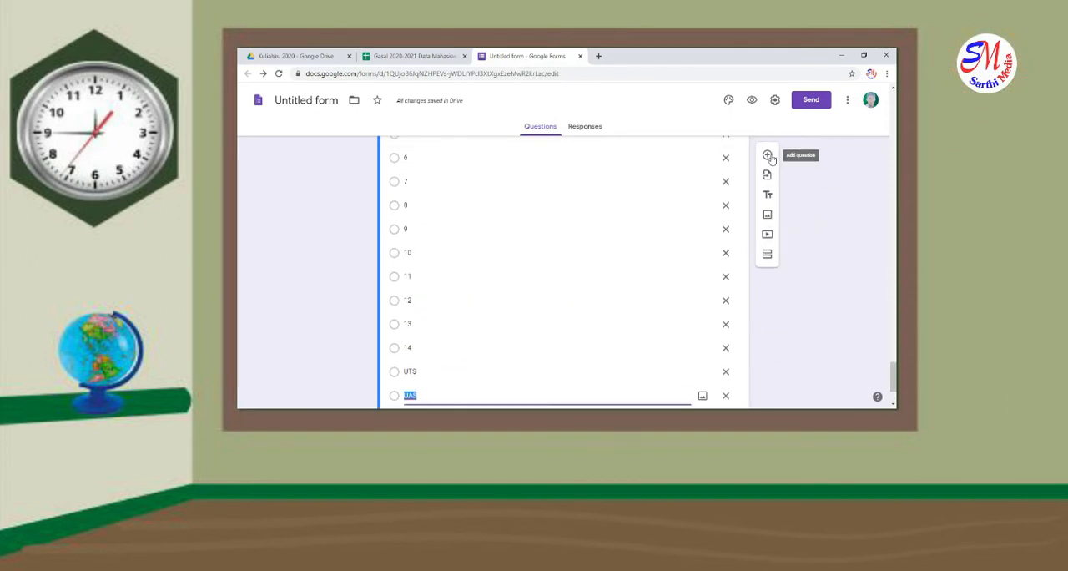
pyautogui.click(769, 156)
pyautogui.scroll(3, 504, 303)
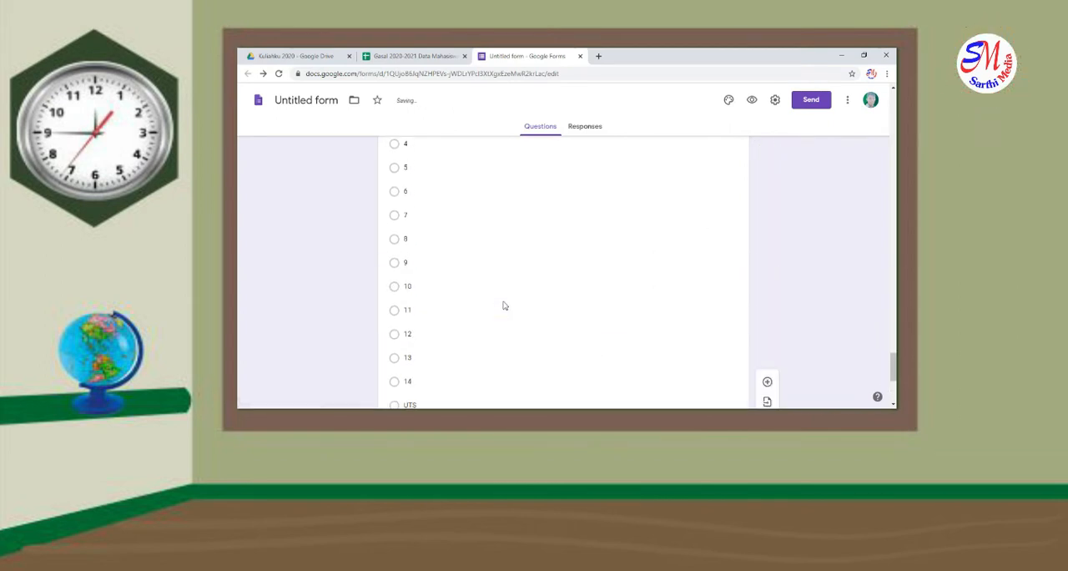
pyautogui.scroll(2, 505, 304)
pyautogui.scroll(-4, 504, 301)
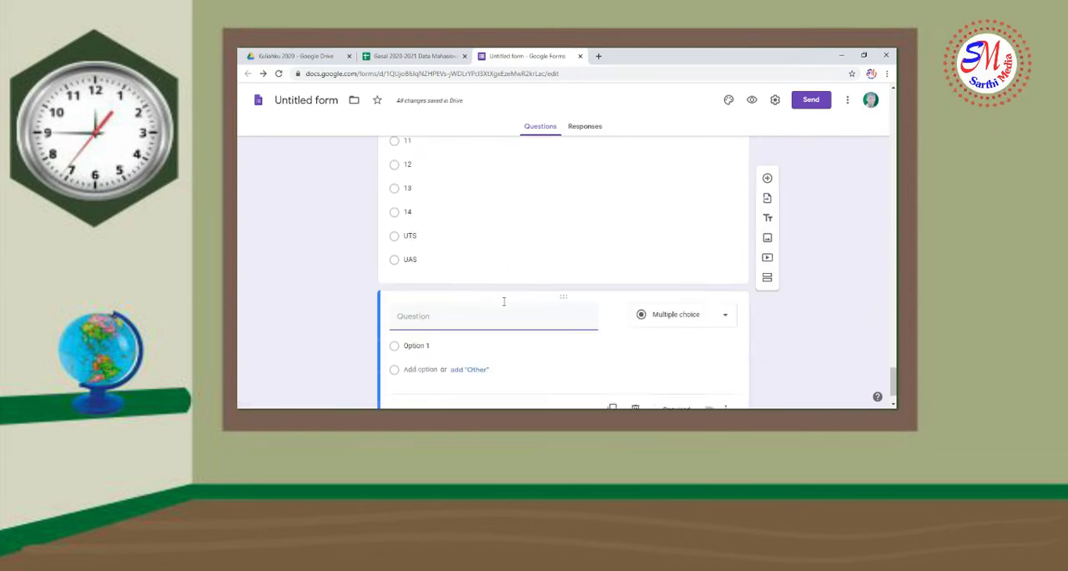
pyautogui.scroll(-1, 504, 302)
pyautogui.click(468, 278)
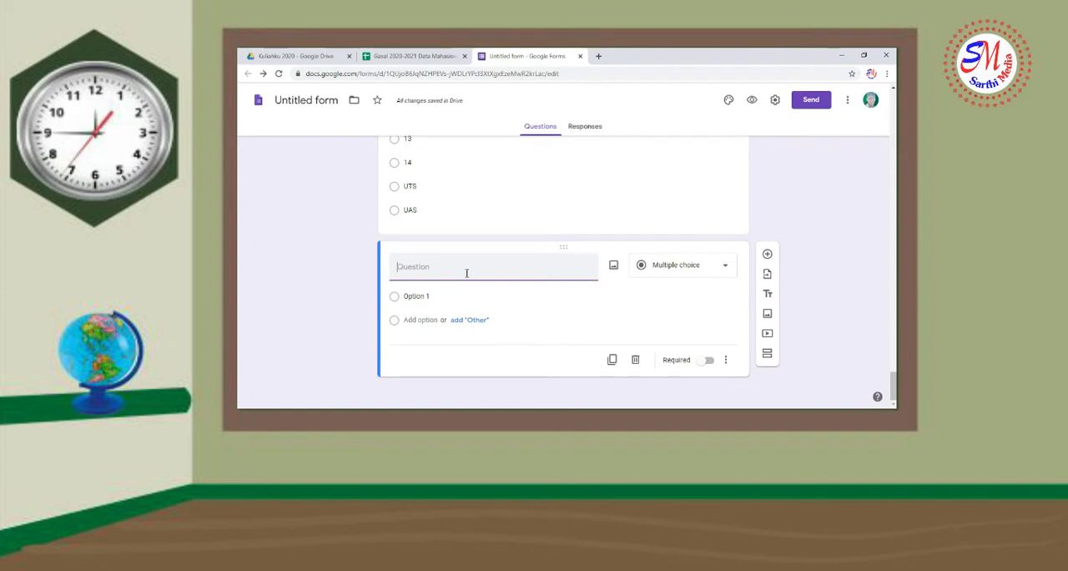
pyautogui.write('Lampirkan Tugas')
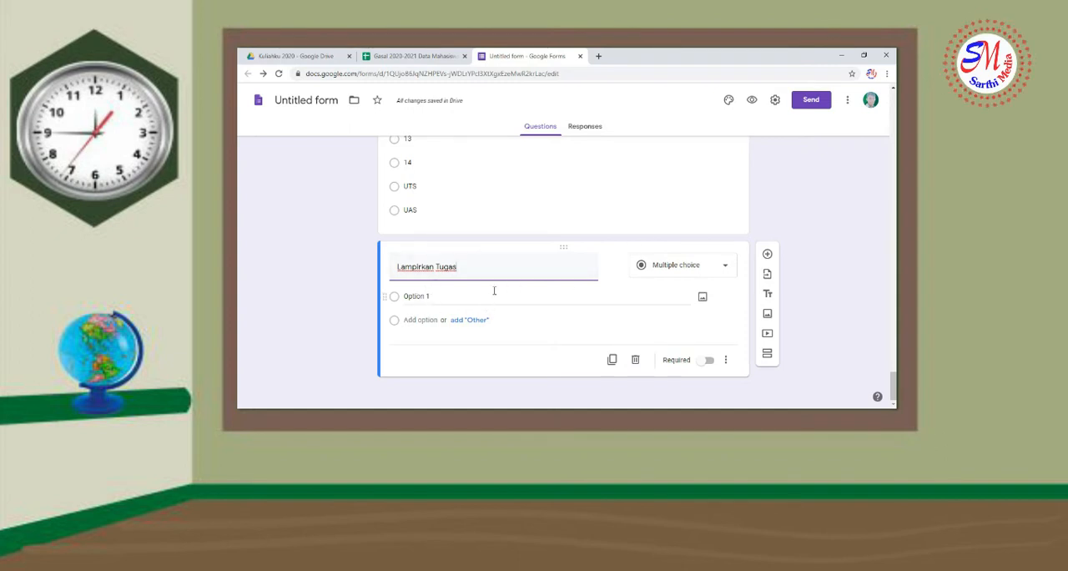
# Change the "Lampirkan Tugas" question type to File upload and accept letting respondents upload files to Drive
pyautogui.click(688, 271)
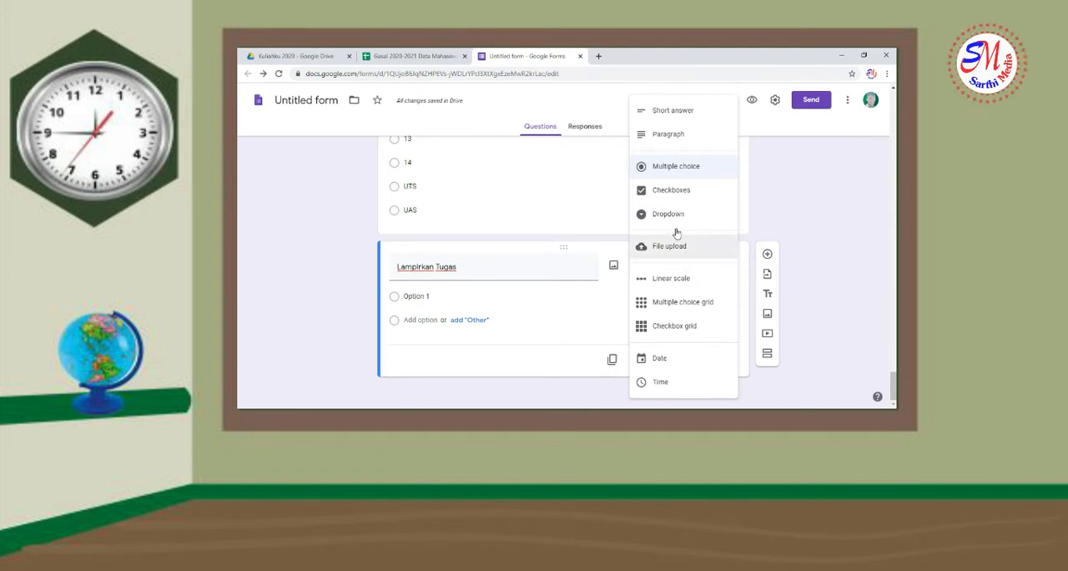
pyautogui.click(688, 246)
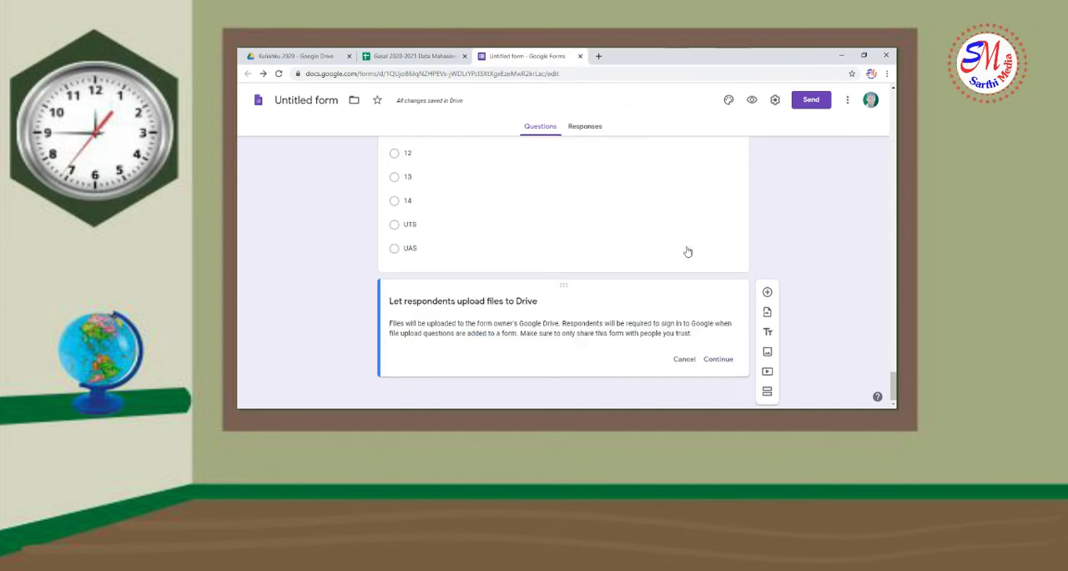
pyautogui.click(718, 360)
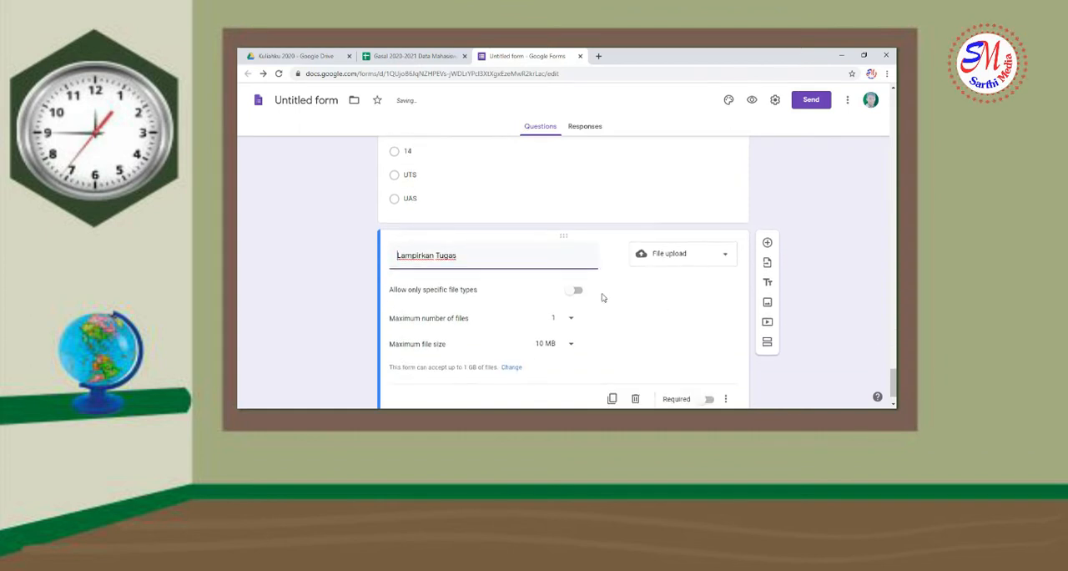
# Restrict uploads in "Lampirkan Tugas" to Document, Spreadsheet, PDF, Video, Presentation and Image file types
pyautogui.click(577, 291)
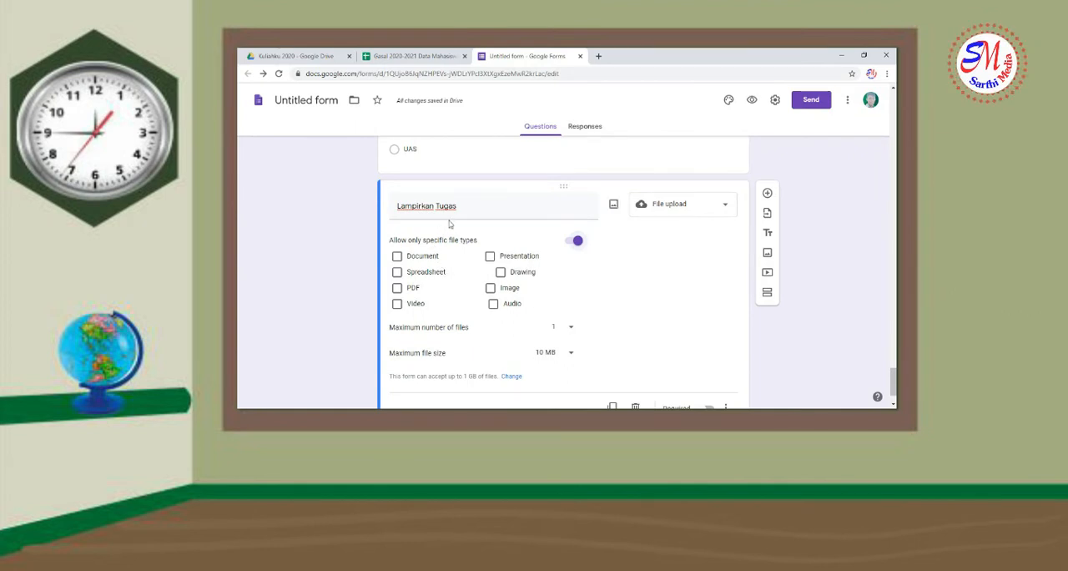
pyautogui.click(398, 257)
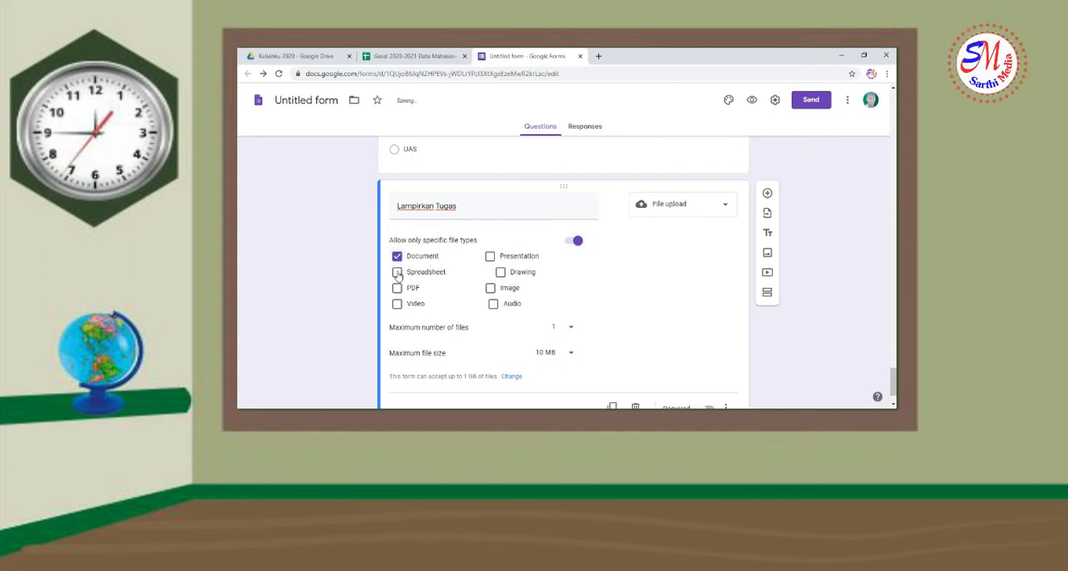
pyautogui.click(398, 272)
pyautogui.click(397, 288)
pyautogui.click(398, 304)
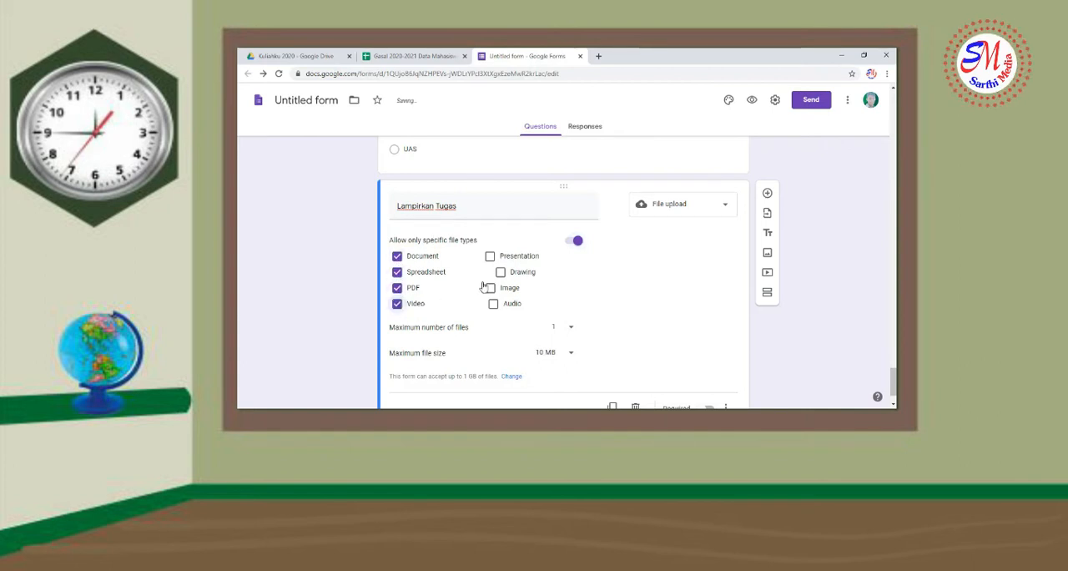
pyautogui.click(490, 256)
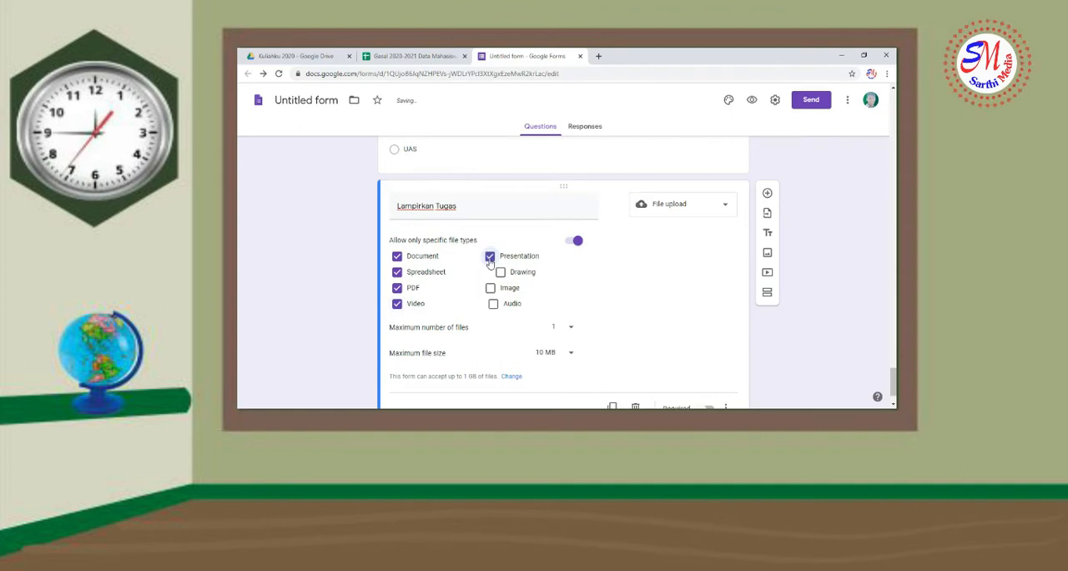
pyautogui.click(490, 288)
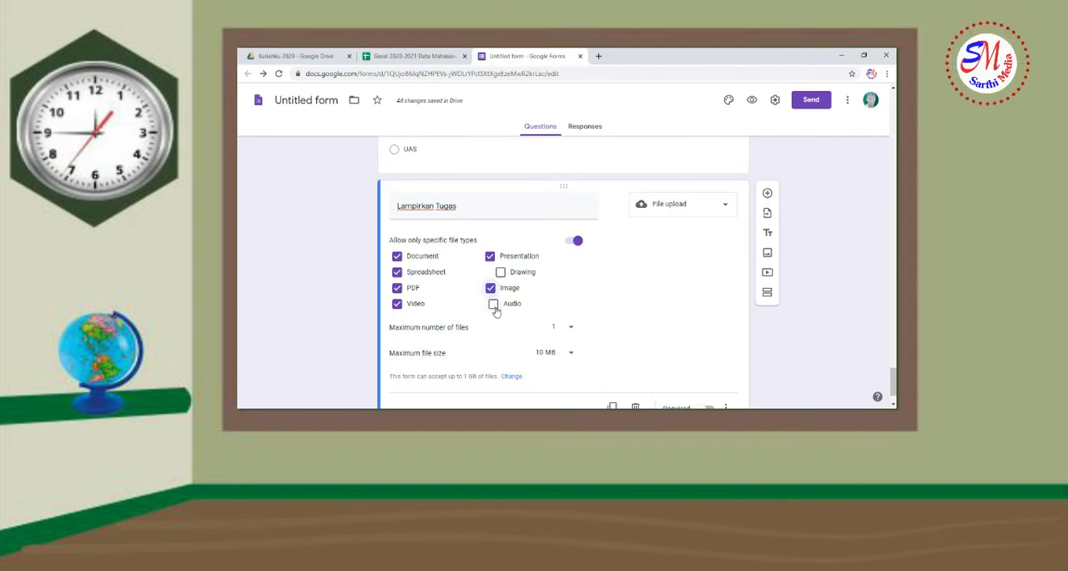
# Set the upload question's maximum number of files to 5 and its maximum file size to 100 MB
pyautogui.scroll(-1, 543, 294)
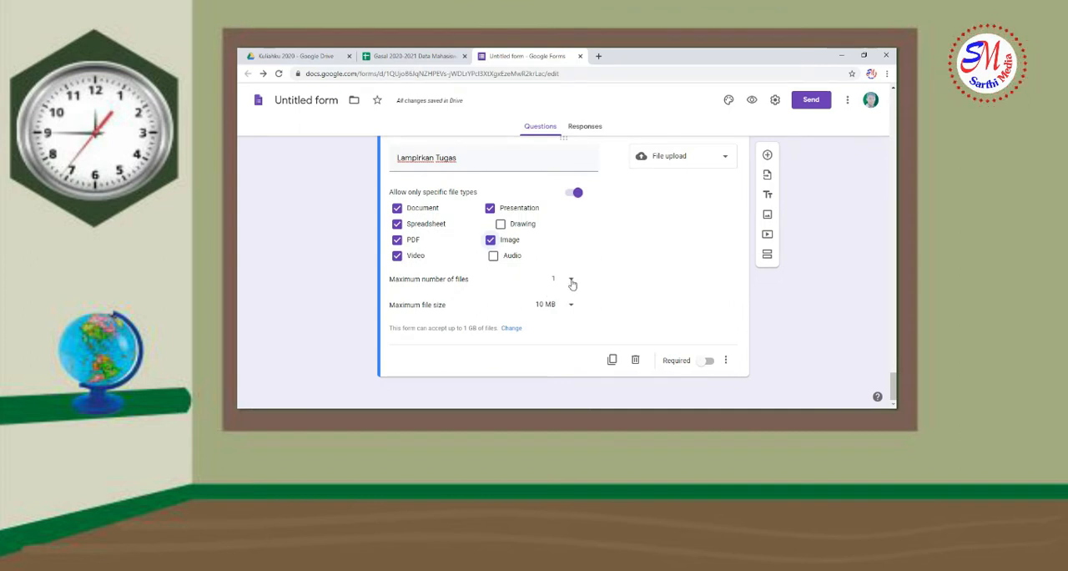
pyautogui.click(572, 282)
pyautogui.click(559, 312)
pyautogui.click(569, 310)
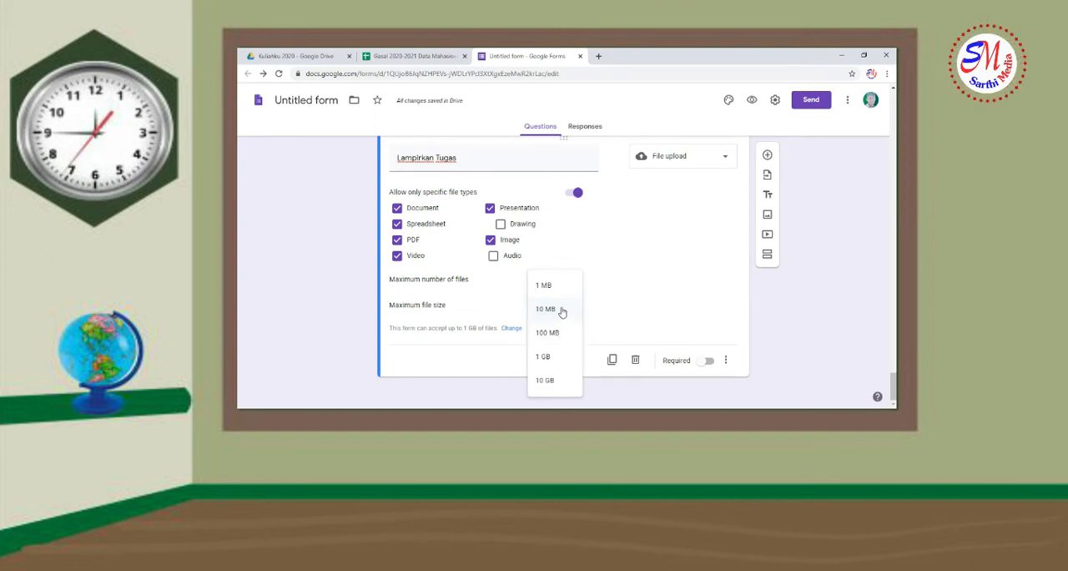
pyautogui.click(561, 309)
pyautogui.click(567, 288)
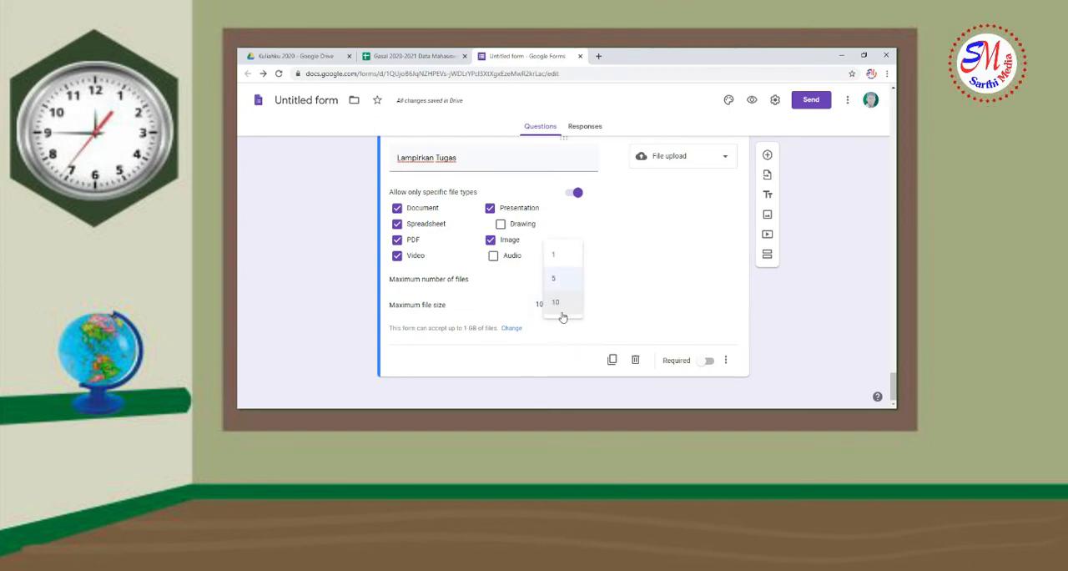
pyautogui.click(563, 311)
pyautogui.click(570, 306)
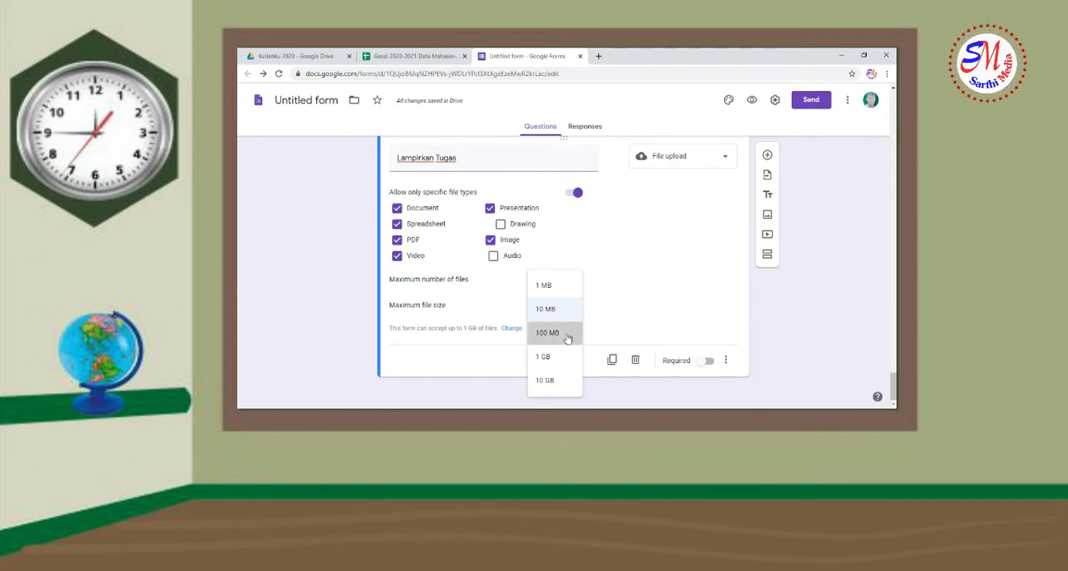
pyautogui.click(564, 334)
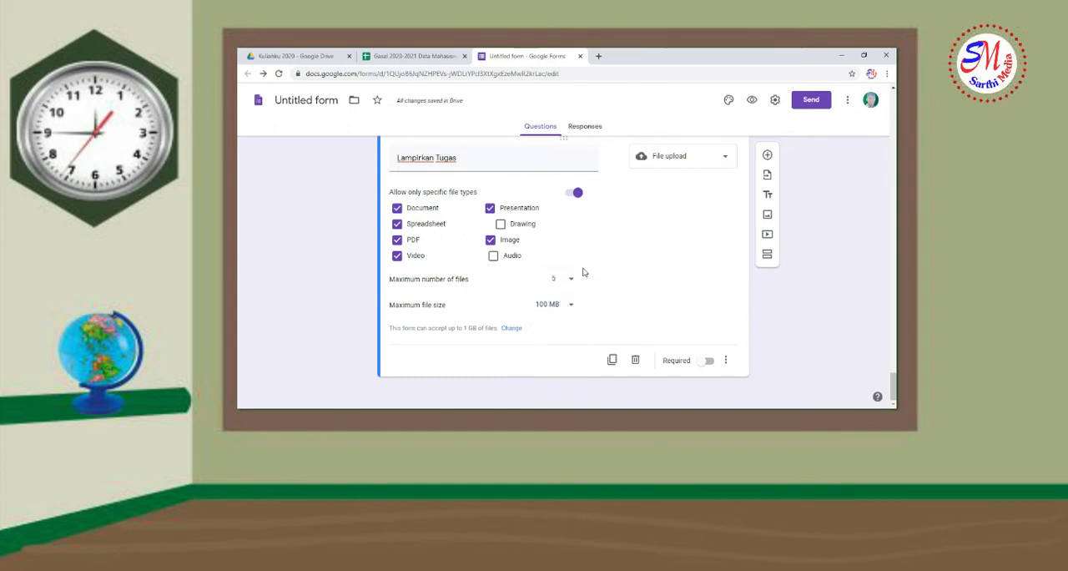
# Add a new question after "Lampirkan Tugas" and title it "Lampirkan Foto Saat Mengerjakan Tugas"
pyautogui.scroll(1, 694, 284)
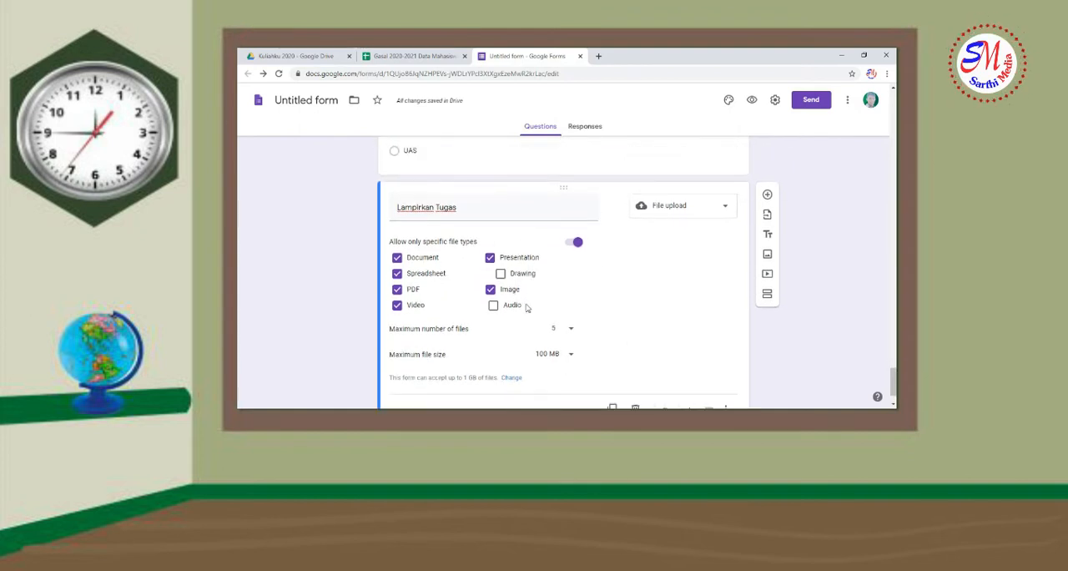
pyautogui.click(768, 195)
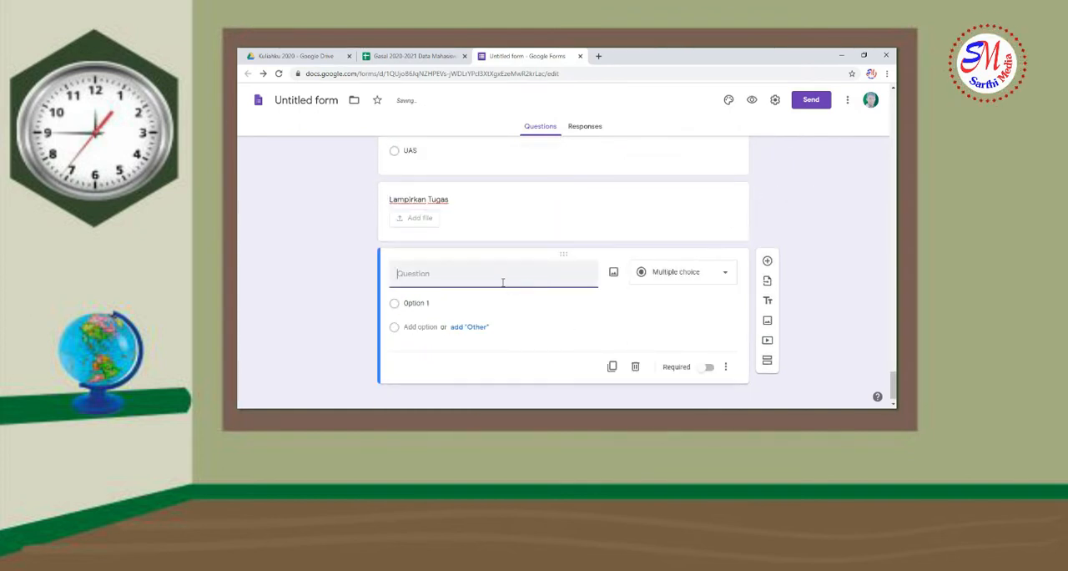
pyautogui.write('Lampirkan Foto Saat Mengerjakan Tugas')
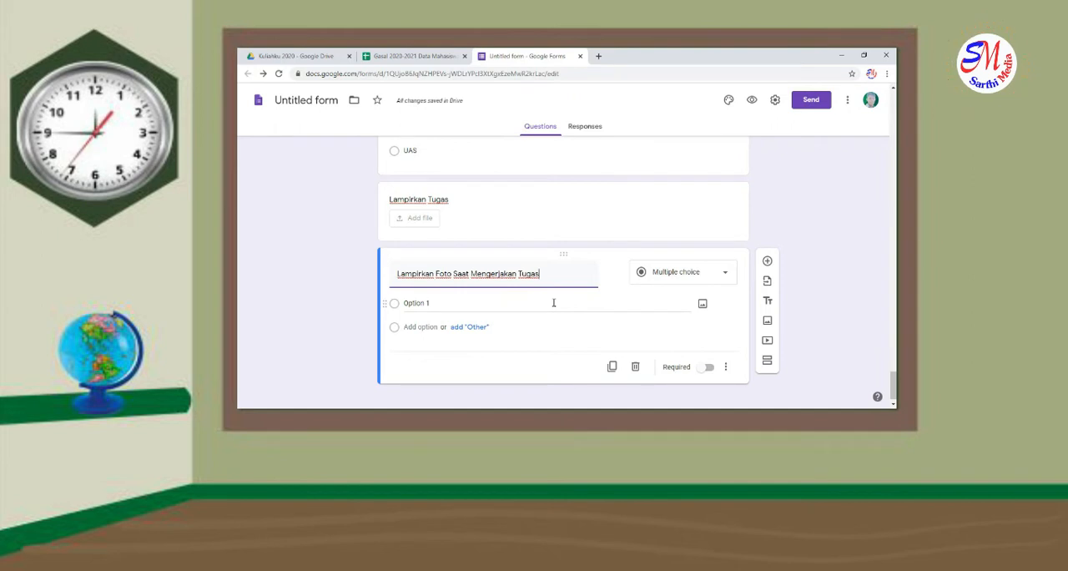
# Change the "Lampirkan Foto Saat Mengerjakan Tugas" question type to File upload and allow only Image files
pyautogui.click(693, 274)
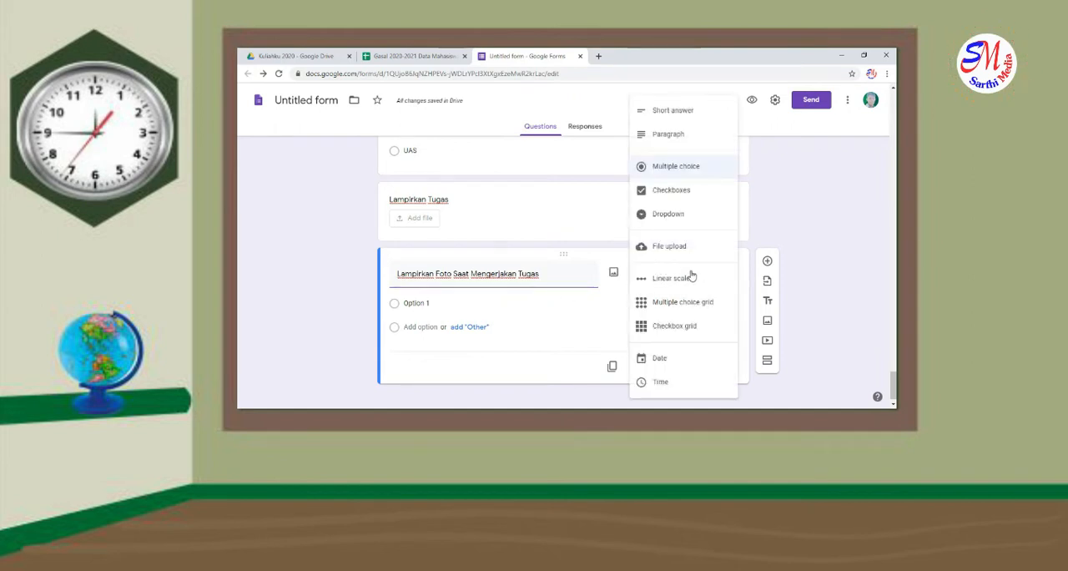
pyautogui.click(681, 244)
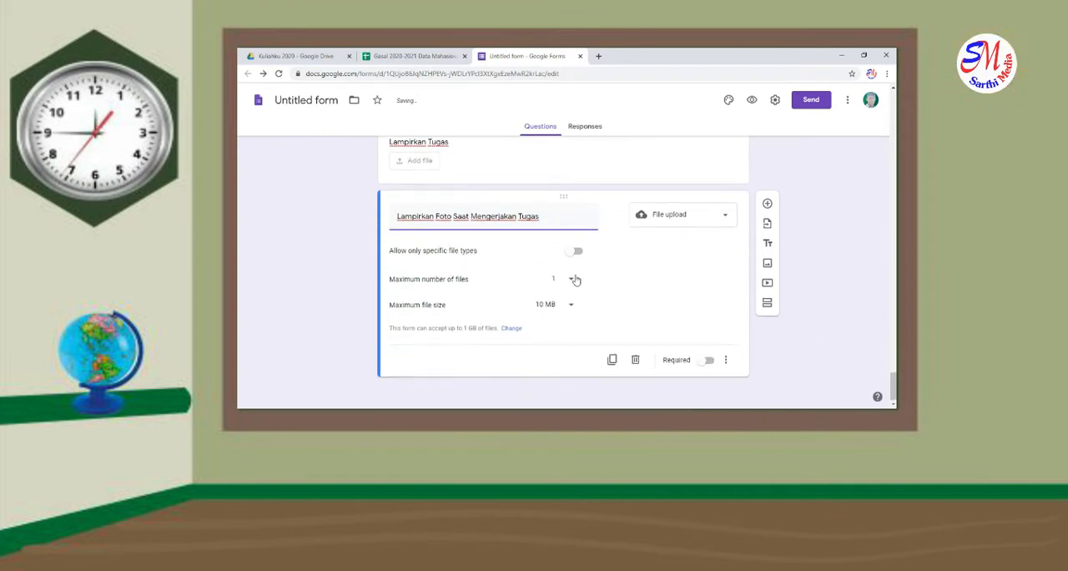
pyautogui.click(576, 250)
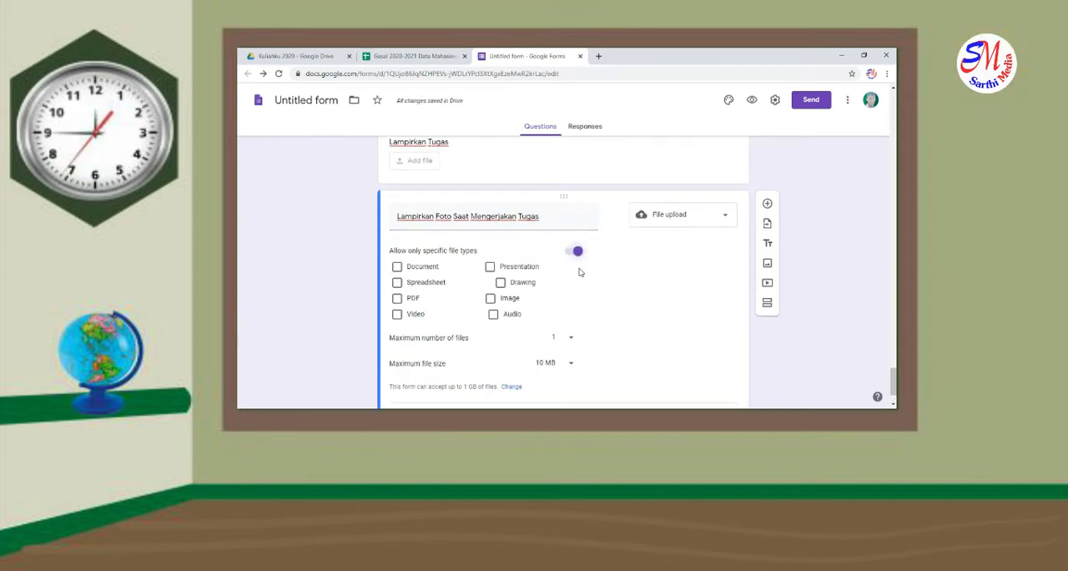
pyautogui.click(491, 298)
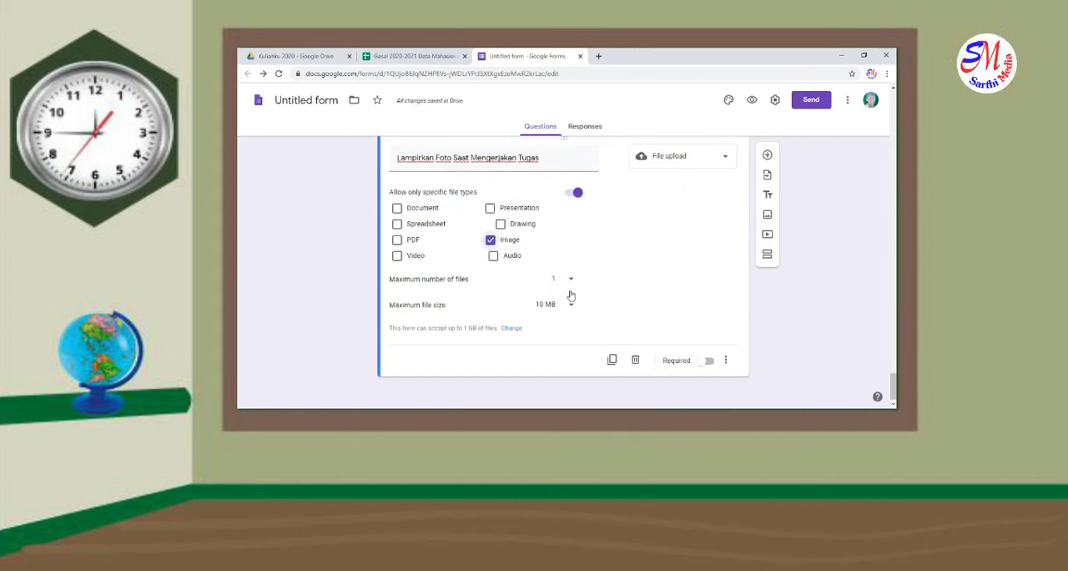
# Add another question titled "Dengan ini saya menyatakan bahwa data tersebut di atas adalah benar karya saya"
pyautogui.scroll(1, 730, 324)
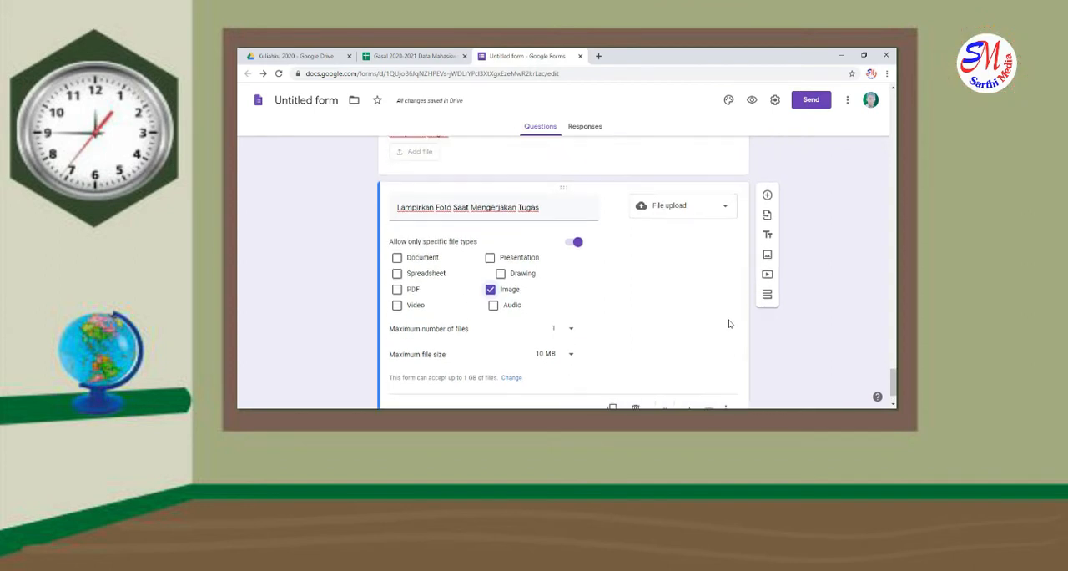
pyautogui.click(767, 195)
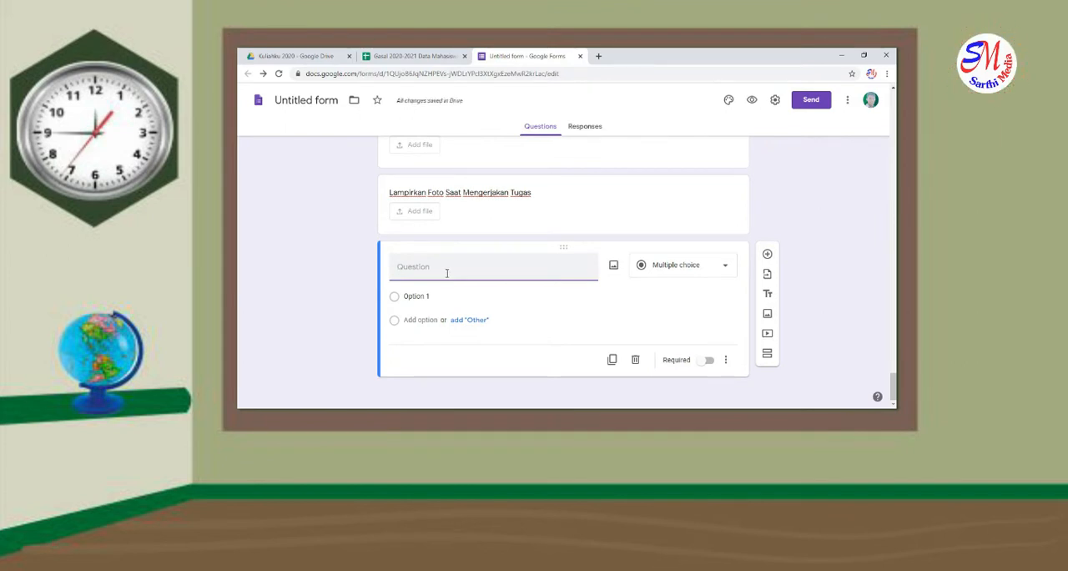
pyautogui.write('an Ini saya men')
pyautogui.write('yatakan bah')
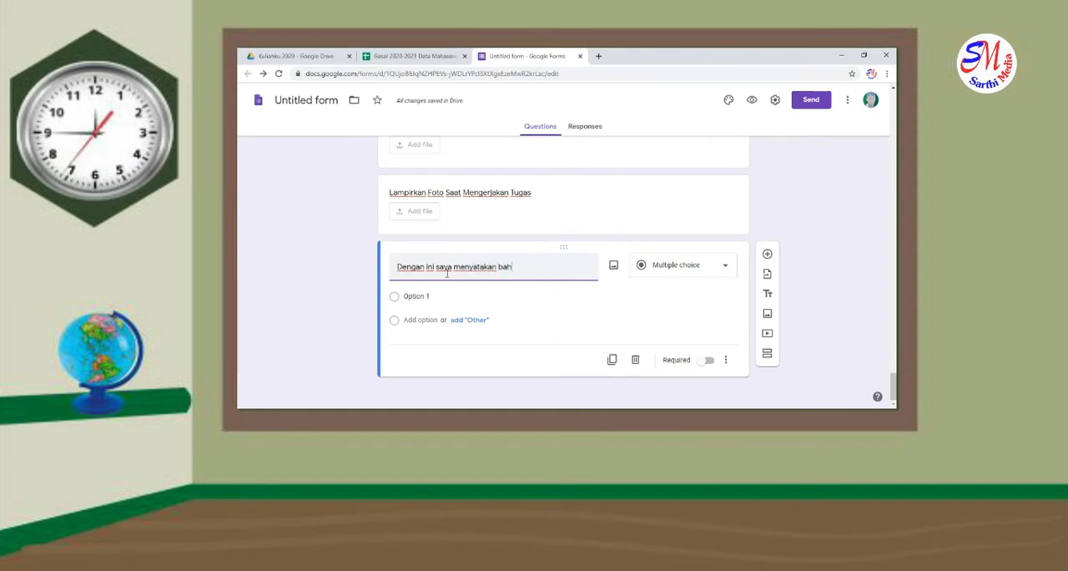
pyautogui.write('wa data tersebut di ata')
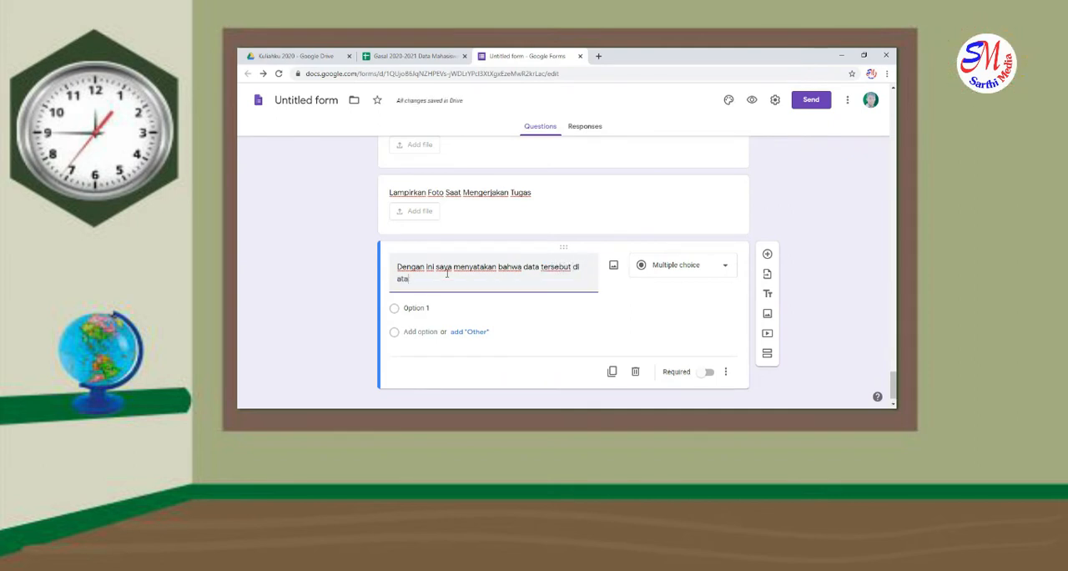
pyautogui.write('s ada')
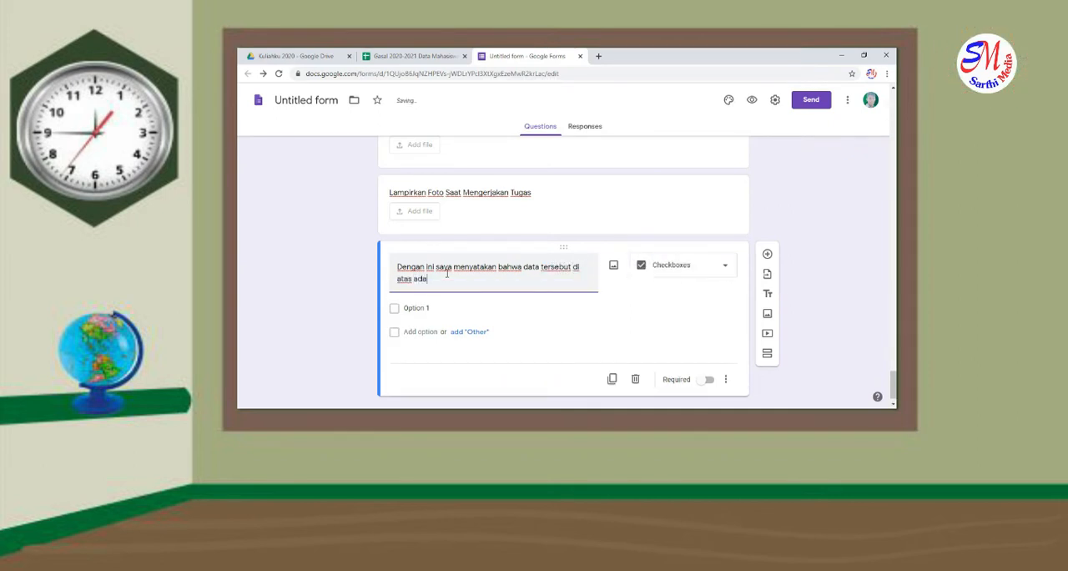
pyautogui.write('lah benar karya saya')
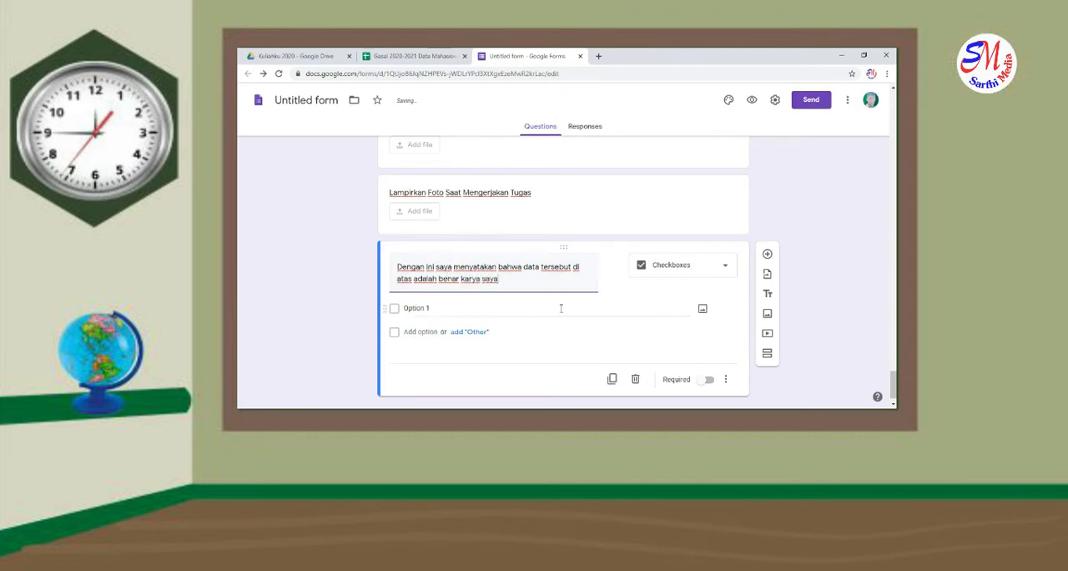
# Set the statement question's type to Multiple choice and give it the options "Ya", "Sebagian" and "Bukan"
pyautogui.click(678, 272)
pyautogui.click(670, 167)
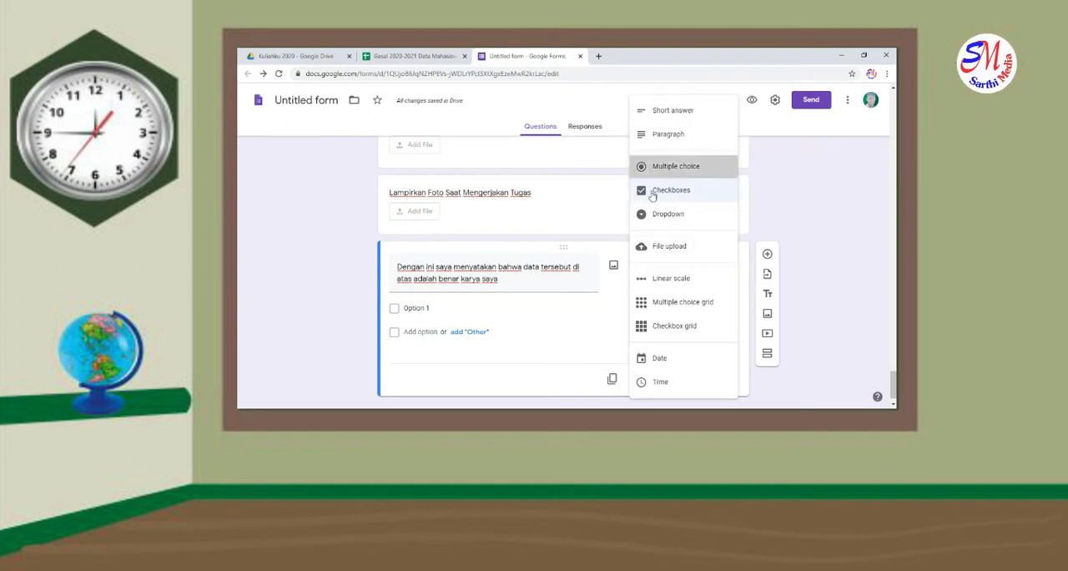
pyautogui.click(478, 309)
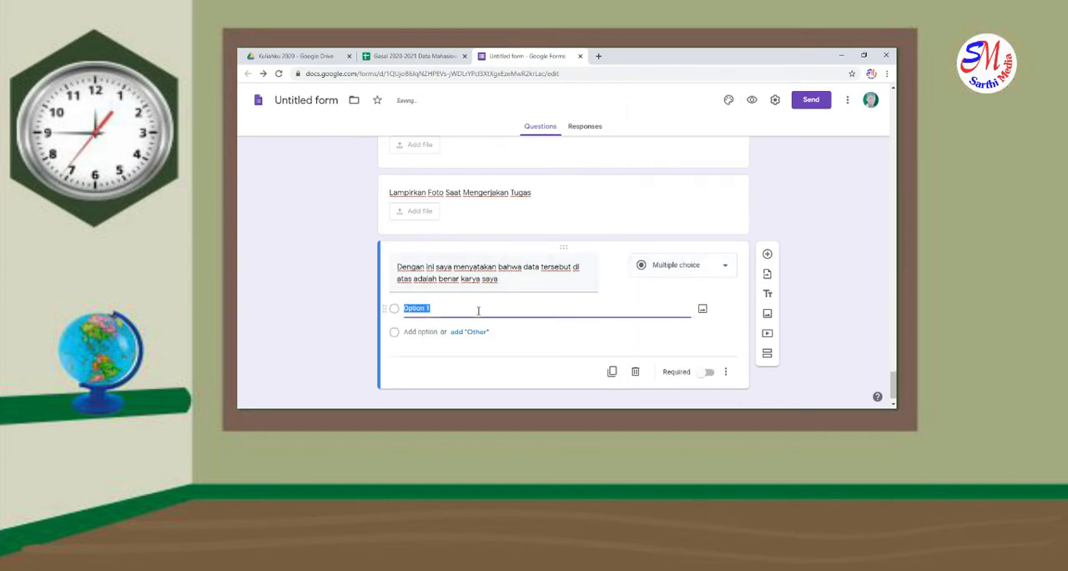
pyautogui.write('Ya')
pyautogui.press('Return')
pyautogui.write('Sebag')
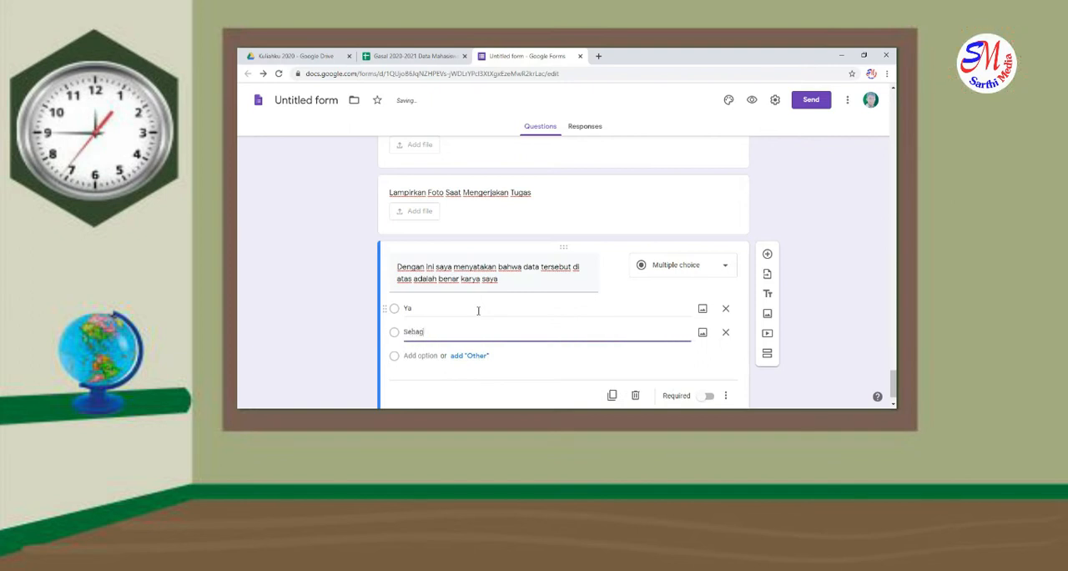
pyautogui.write('ian')
pyautogui.press('Return')
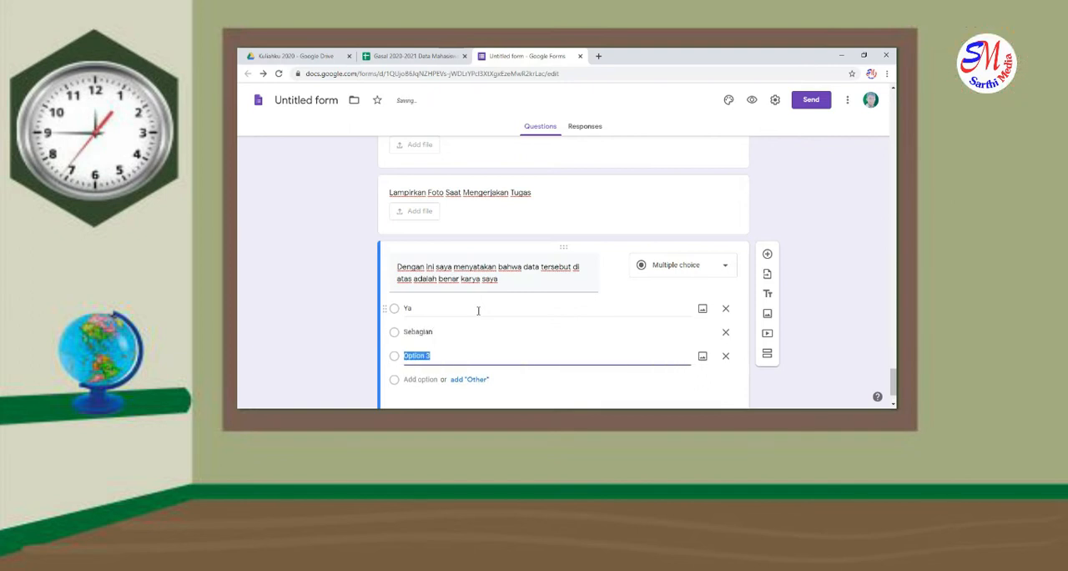
pyautogui.write('Bukan')
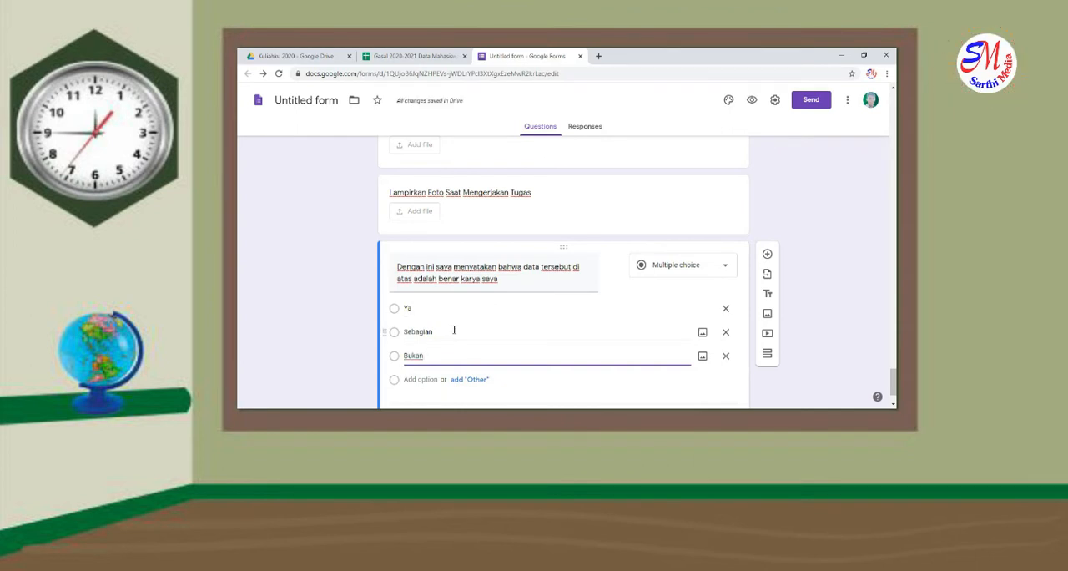
# Rename the untitled form file to match the form's title, "Pengumpulan Tugas Online"
pyautogui.scroll(-1, 454, 330)
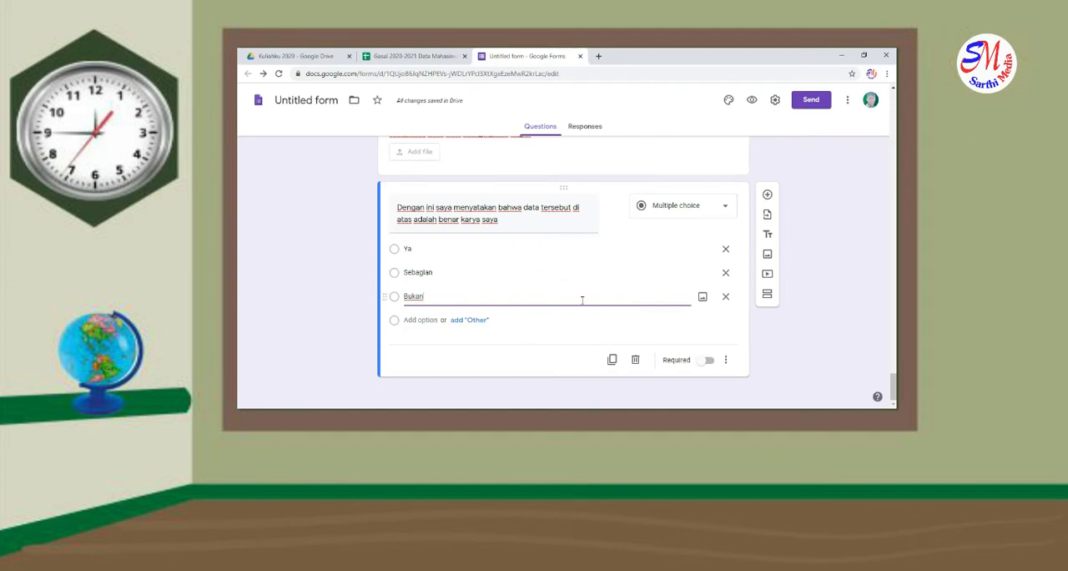
pyautogui.scroll(15, 525, 298)
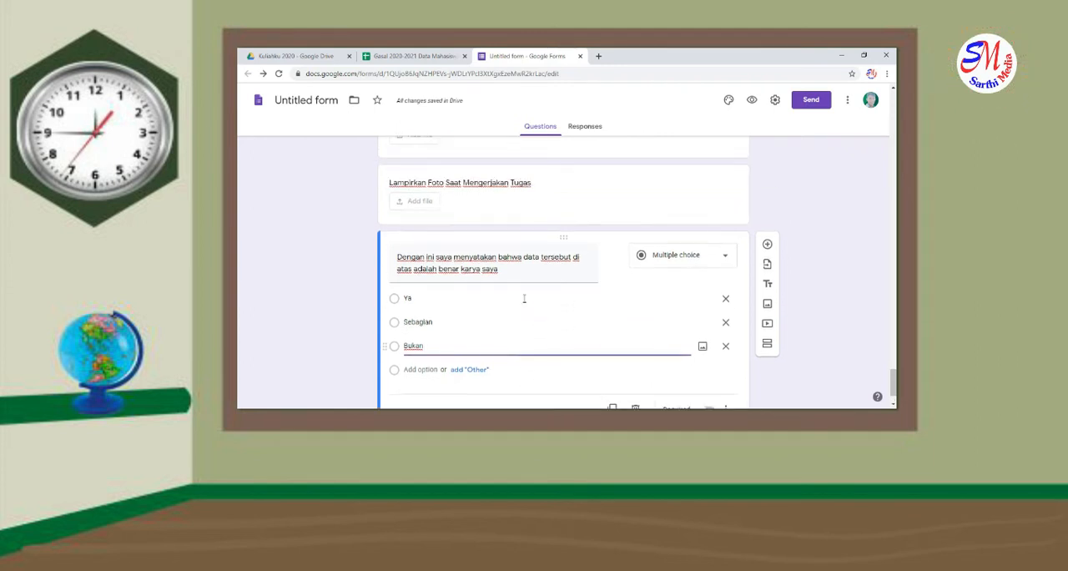
pyautogui.scroll(15, 524, 302)
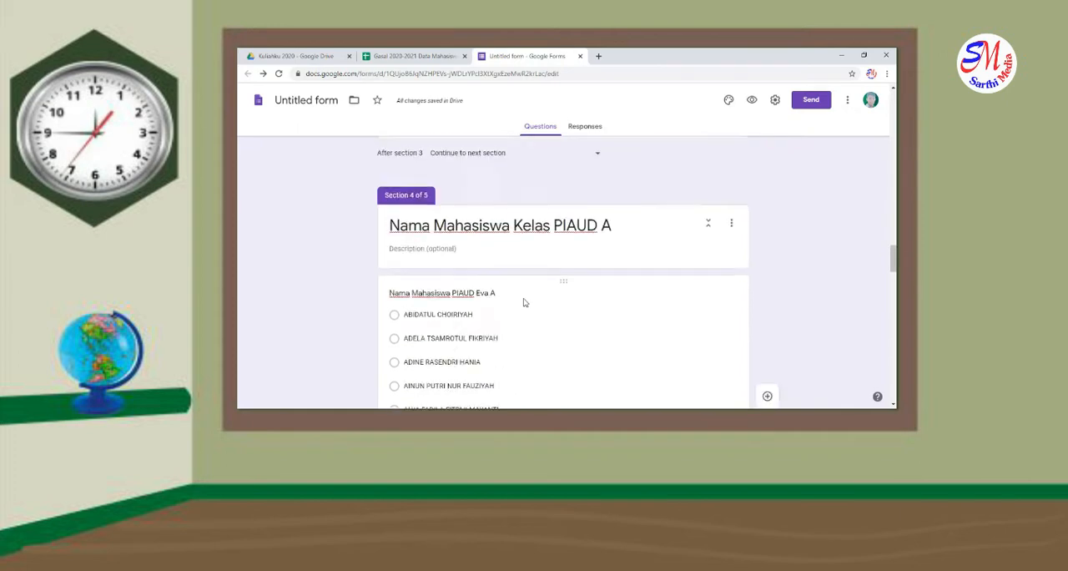
pyautogui.scroll(15, 525, 303)
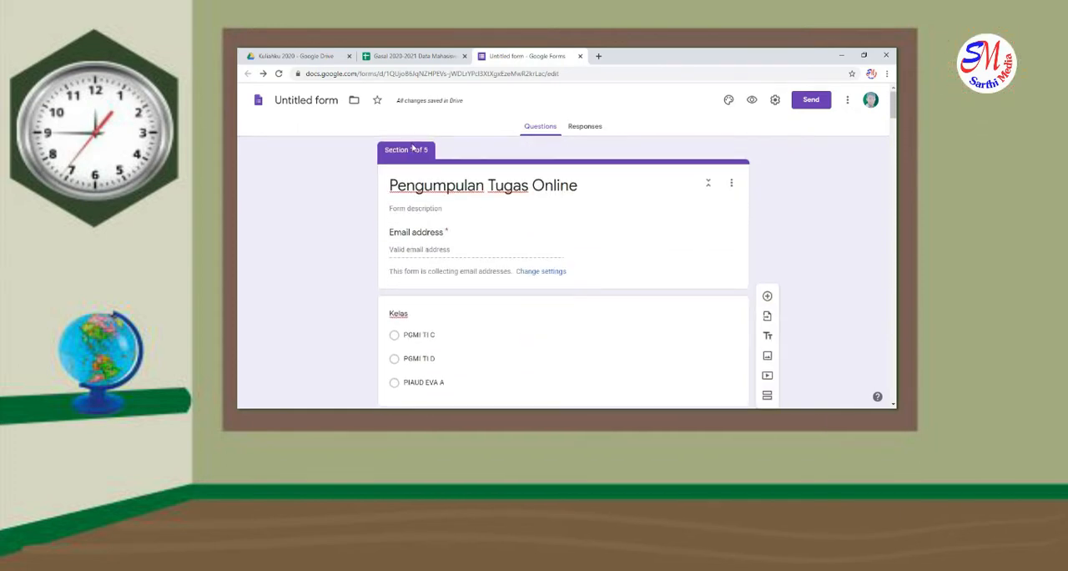
pyautogui.tripleClick(472, 191)
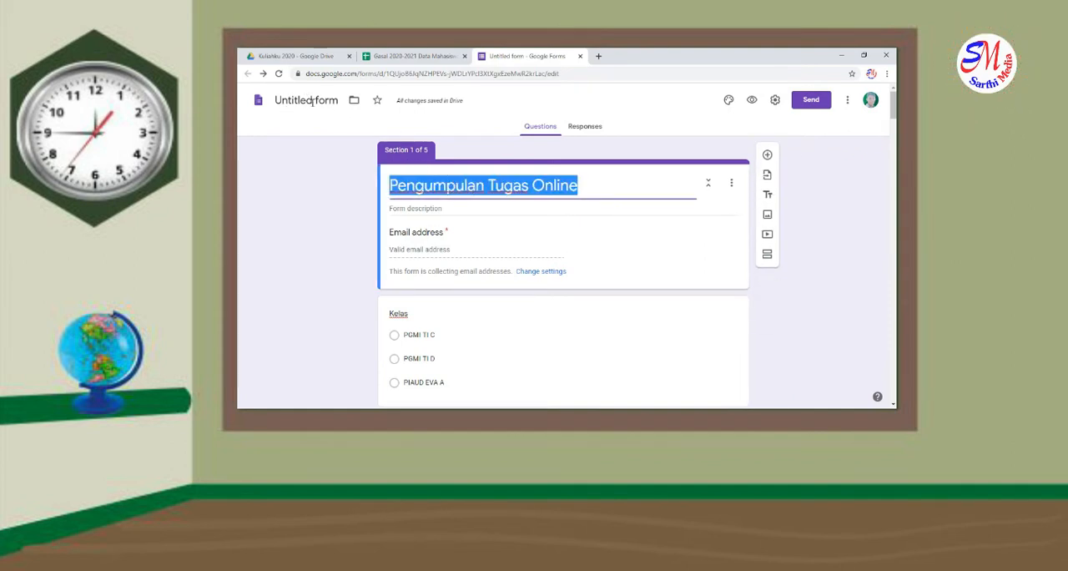
pyautogui.click(314, 101)
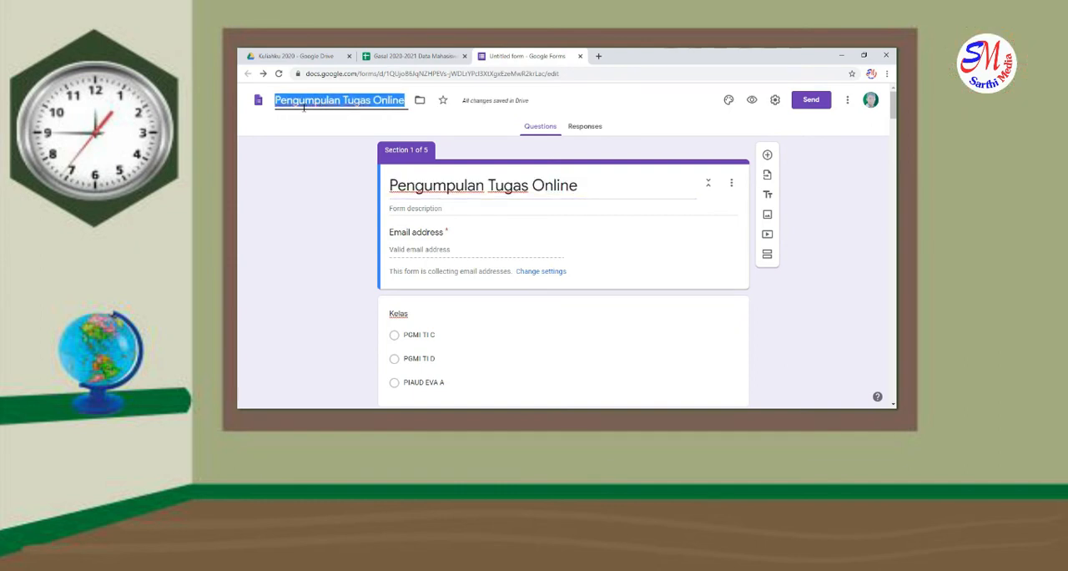
pyautogui.click(407, 190)
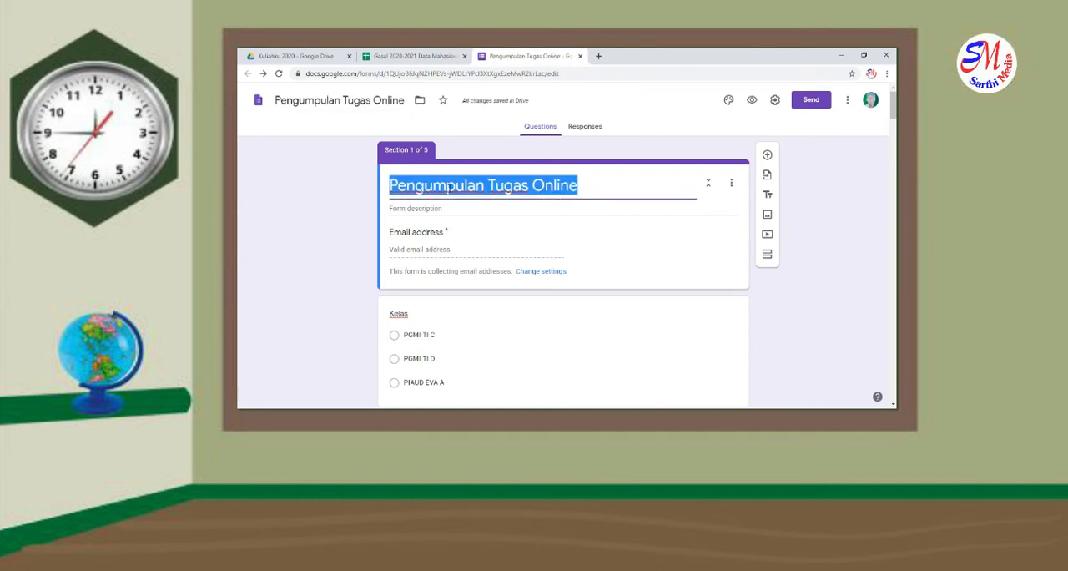
# Make the "Kelas" question required and enable going to a section based on the answer
pyautogui.scroll(-2, 482, 267)
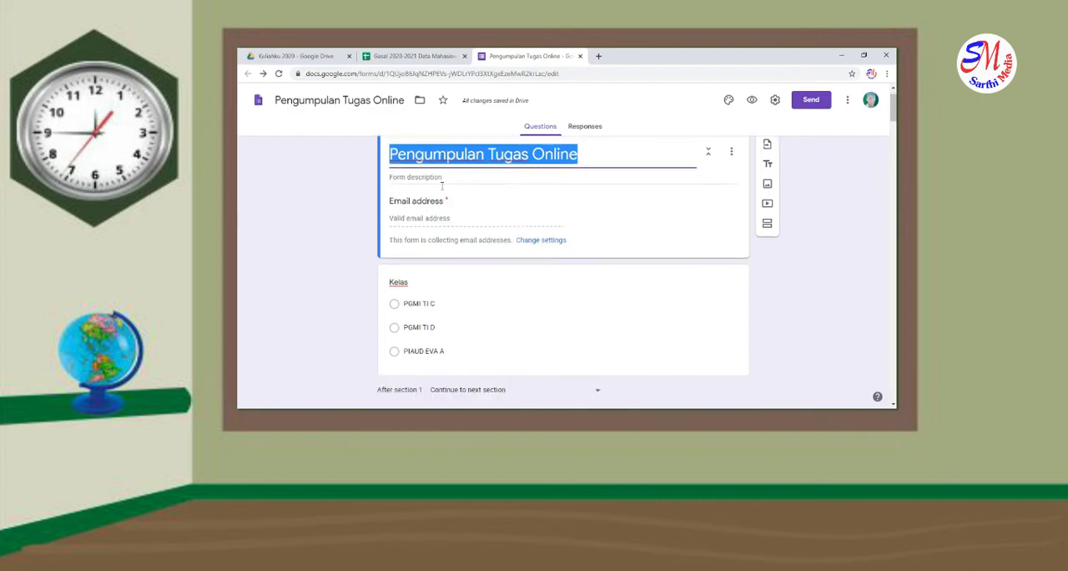
pyautogui.click(485, 275)
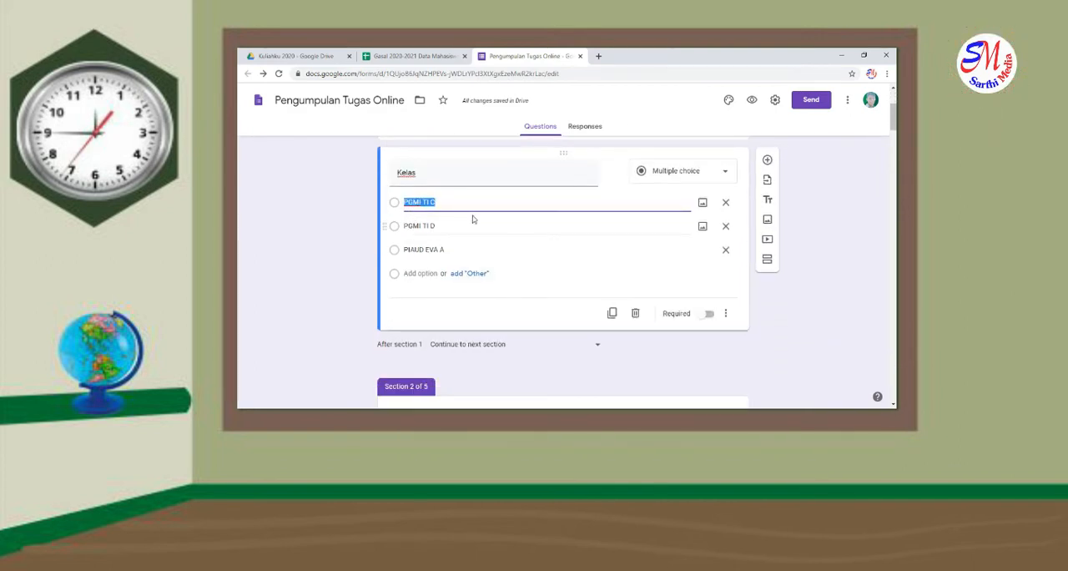
pyautogui.click(706, 315)
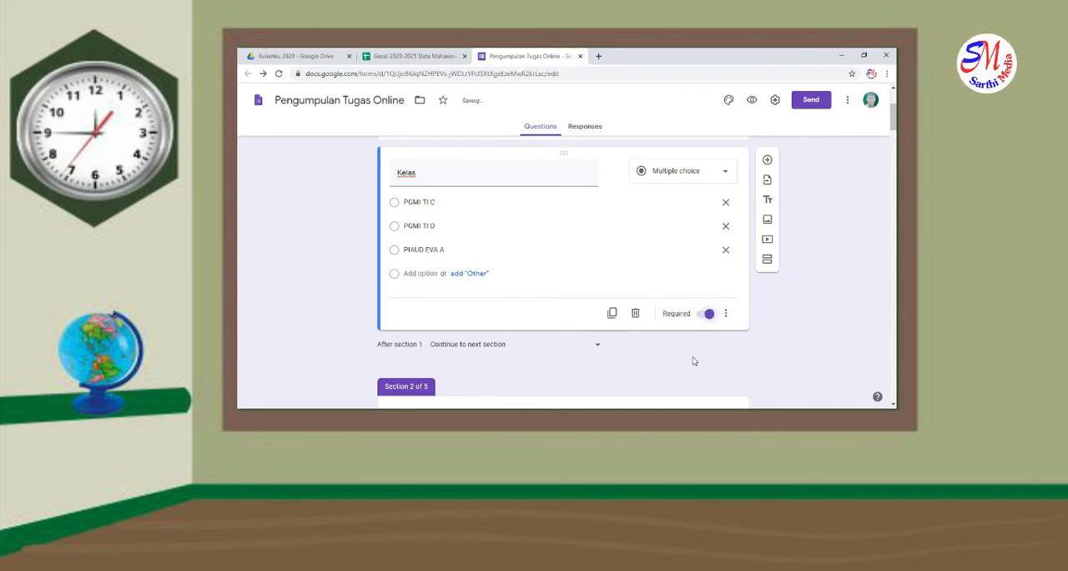
pyautogui.click(726, 316)
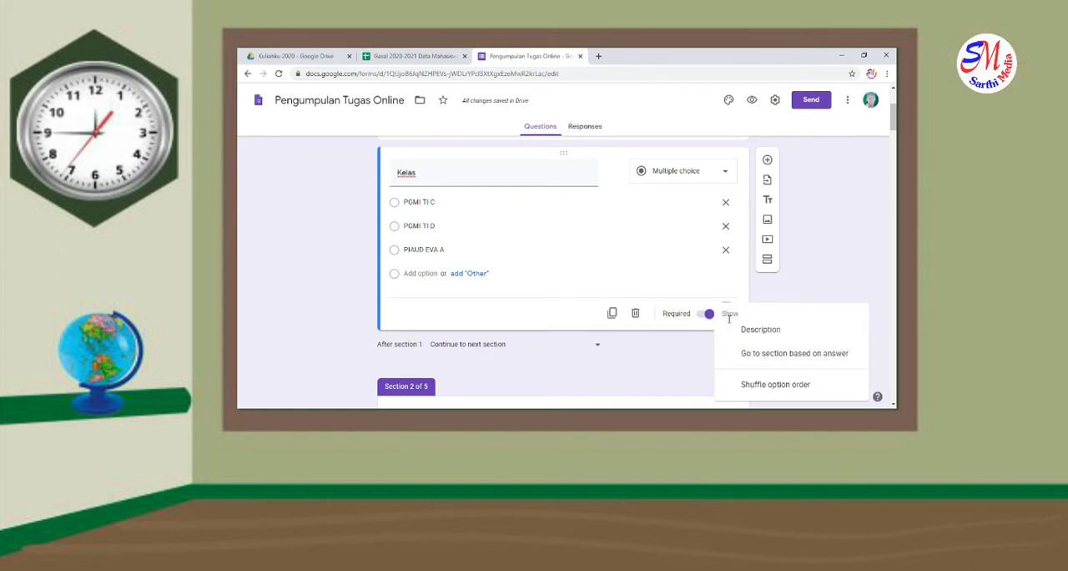
pyautogui.click(759, 354)
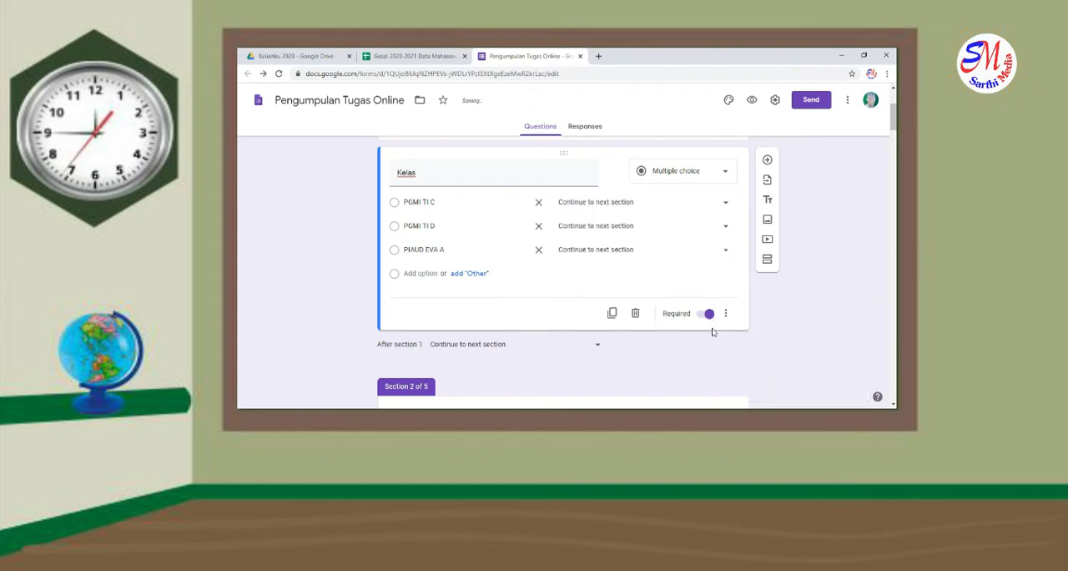
# Route the "Kelas" answers PGMI TI C, PGMI TI D and PIAUD EVA A to sections 2, 3 and 4 respectively
pyautogui.scroll(1, 660, 307)
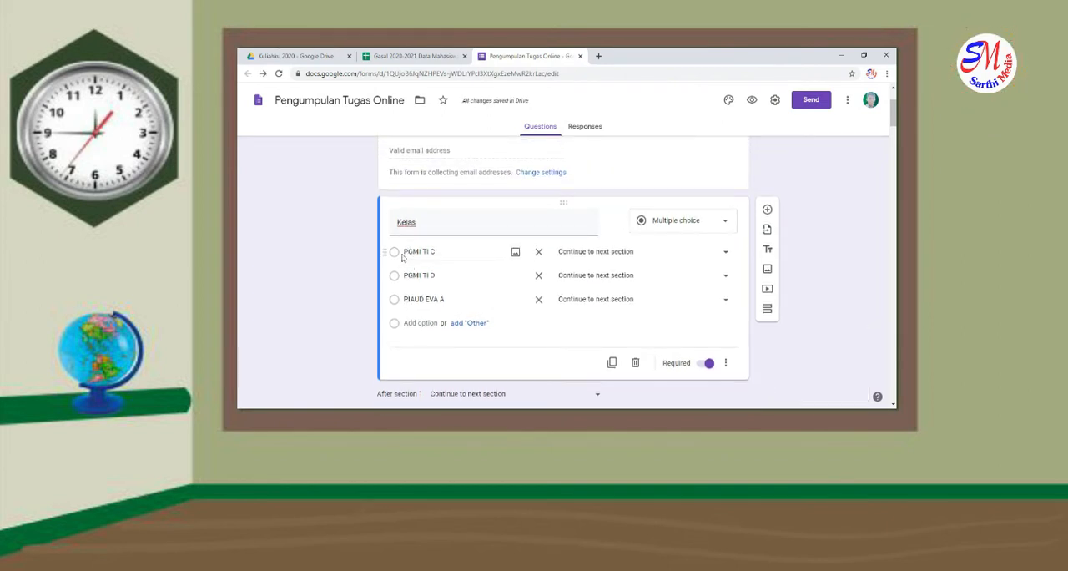
pyautogui.click(723, 258)
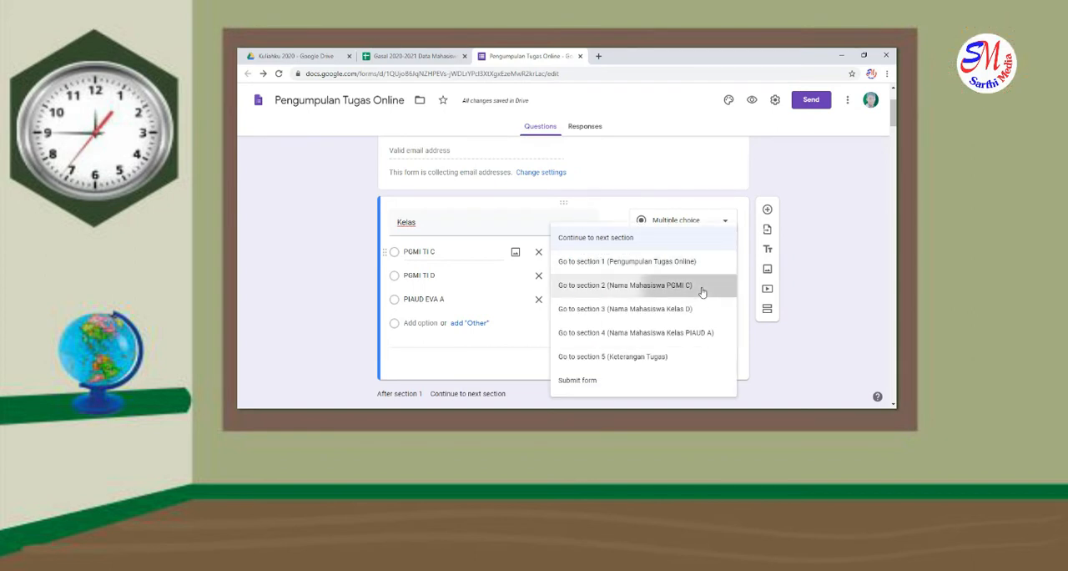
pyautogui.click(702, 287)
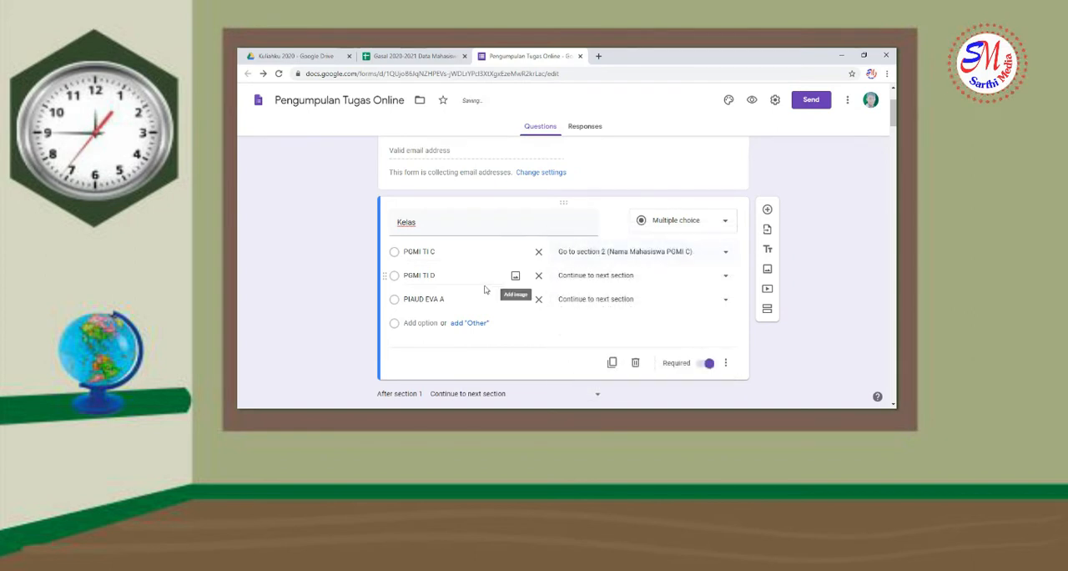
pyautogui.click(688, 282)
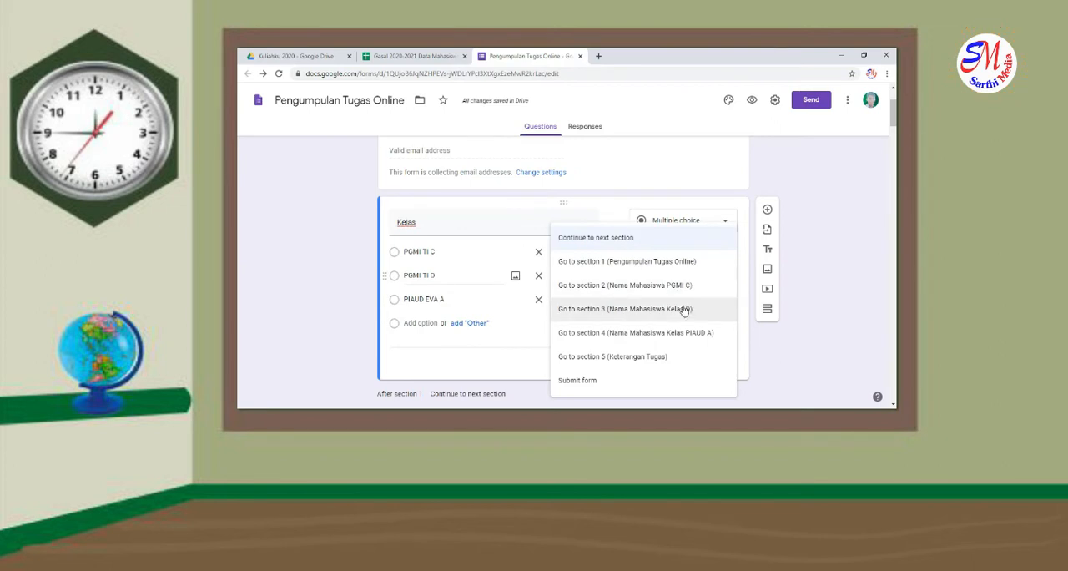
pyautogui.click(684, 309)
pyautogui.click(684, 302)
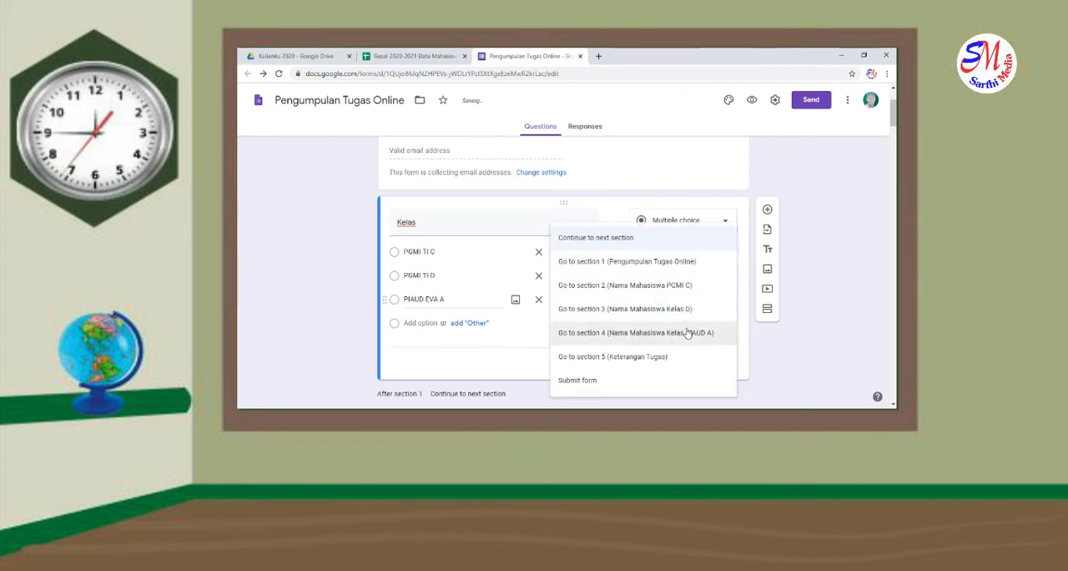
pyautogui.click(688, 334)
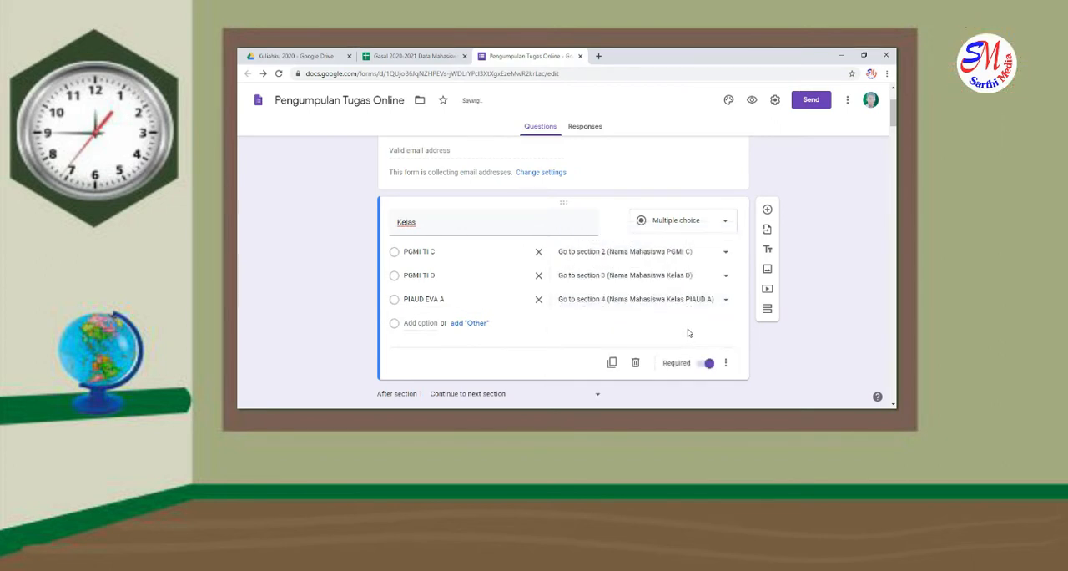
# Make the "Nama Mahasiswa PGMI C" question required and send respondents from section 2 to section 5 (Keterangan Tugas)
pyautogui.scroll(-5, 689, 333)
pyautogui.click(628, 337)
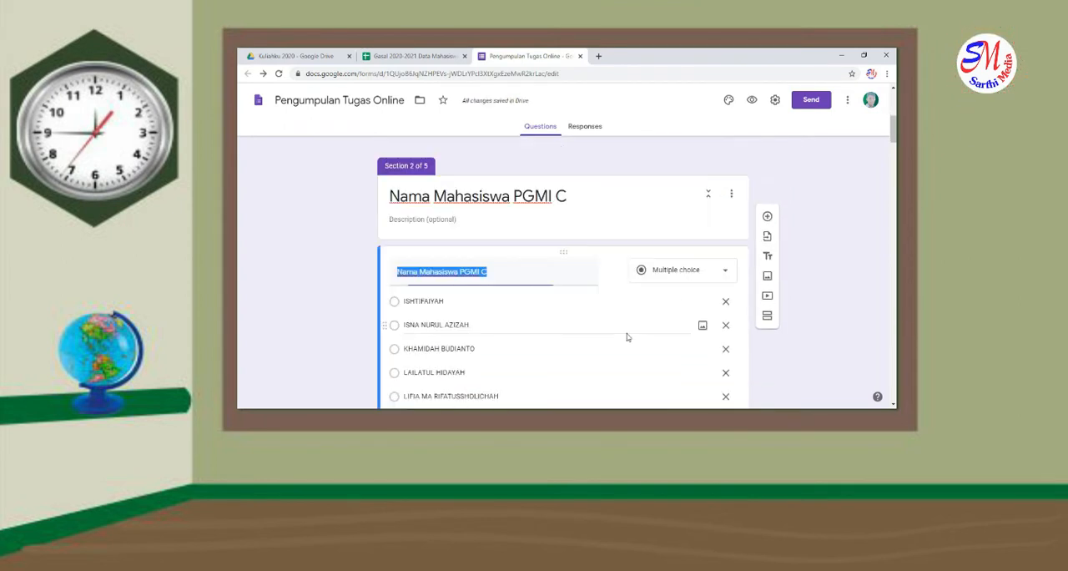
pyautogui.scroll(-10, 628, 338)
pyautogui.scroll(2, 668, 317)
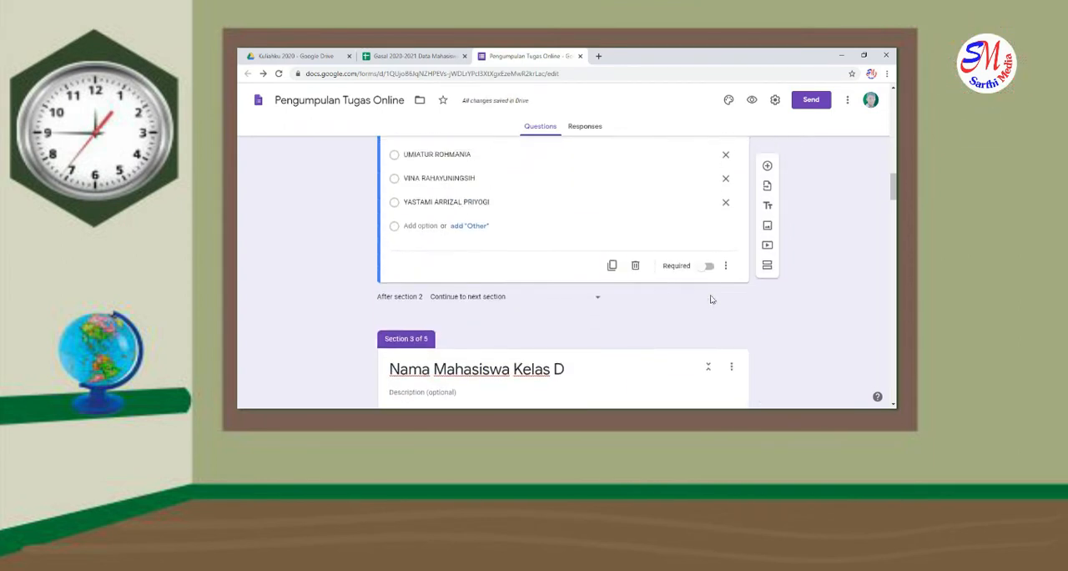
pyautogui.click(710, 269)
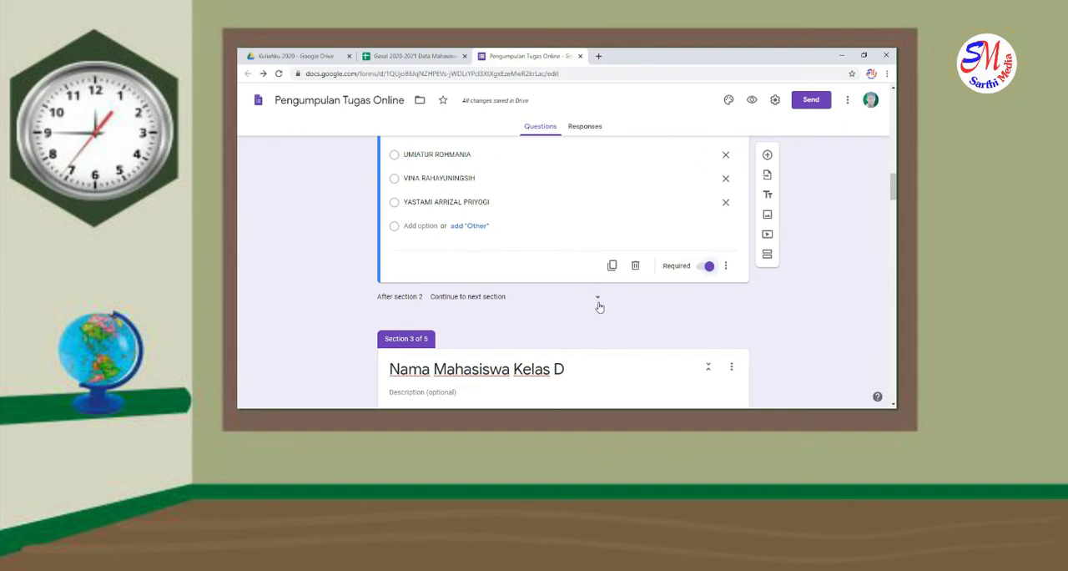
pyautogui.click(599, 302)
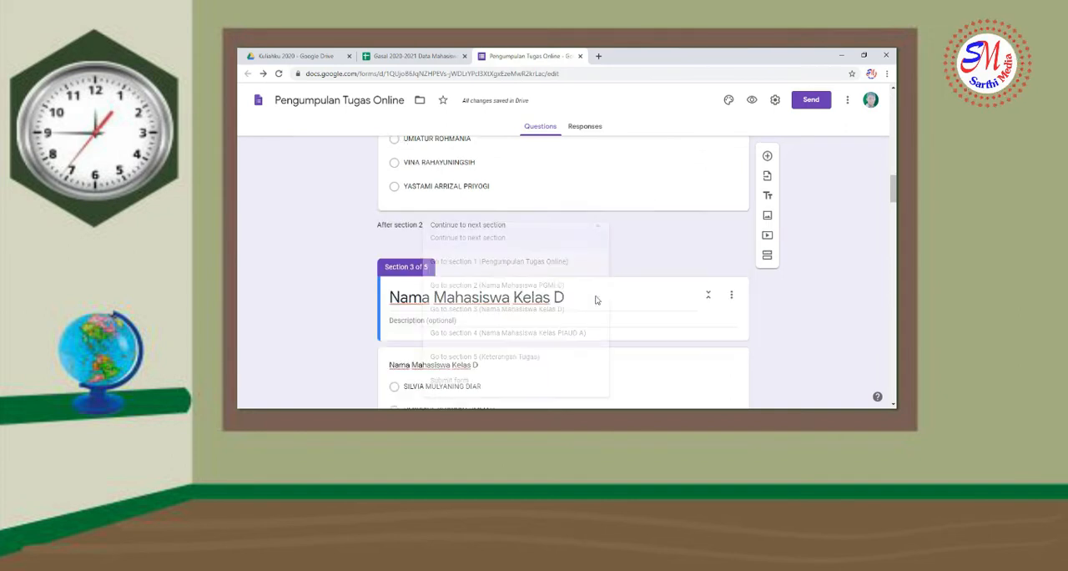
pyautogui.click(516, 364)
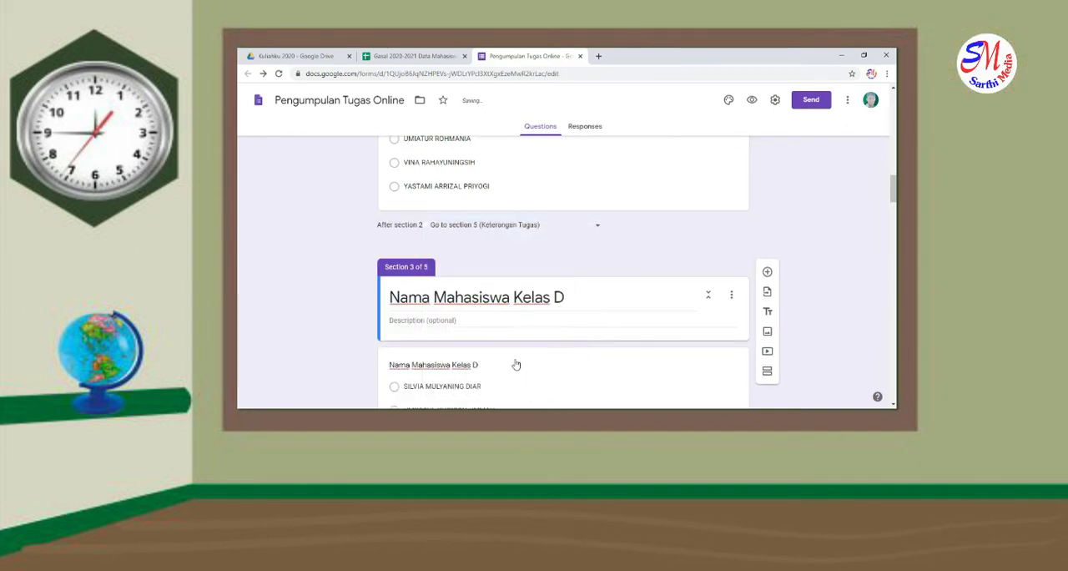
# Make the "Nama Mahasiswa Kelas D" question required and send respondents from section 3 to section 5 (Keterangan Tugas)
pyautogui.scroll(-3, 516, 364)
pyautogui.click(538, 343)
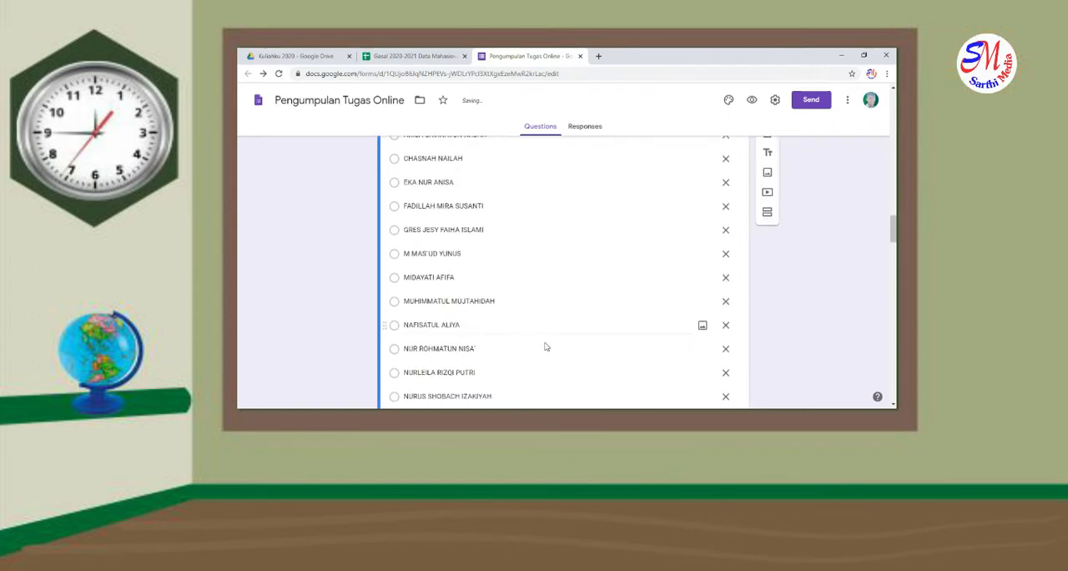
pyautogui.scroll(-5, 545, 347)
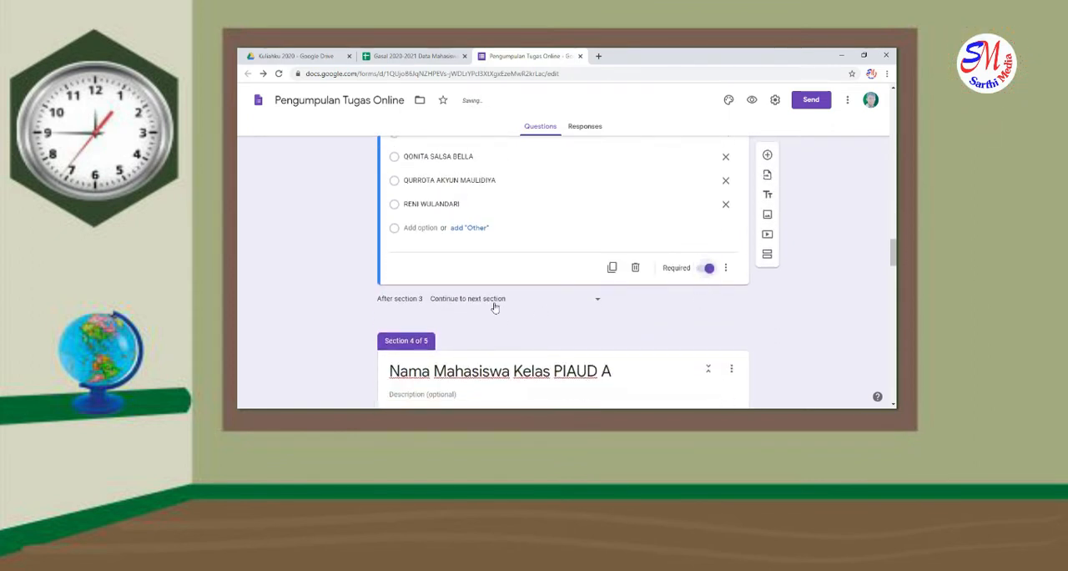
pyautogui.click(491, 302)
pyautogui.click(493, 356)
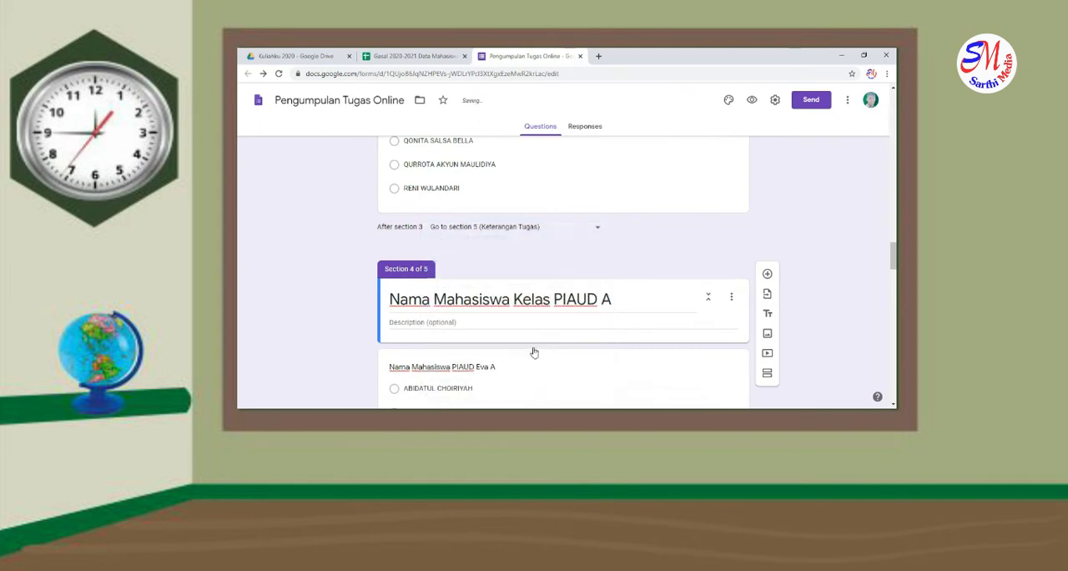
# Make the "Nama Mahasiswa PIAUD Eva A" question required and send respondents from section 4 to section 5 (Keterangan Tugas)
pyautogui.scroll(-5, 543, 349)
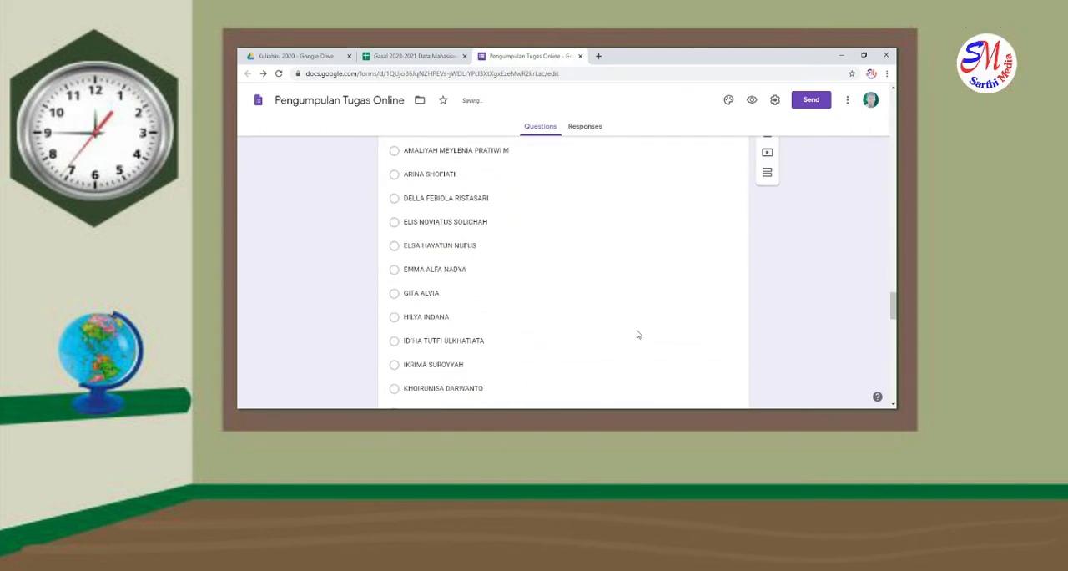
pyautogui.scroll(-3, 637, 334)
pyautogui.click(687, 289)
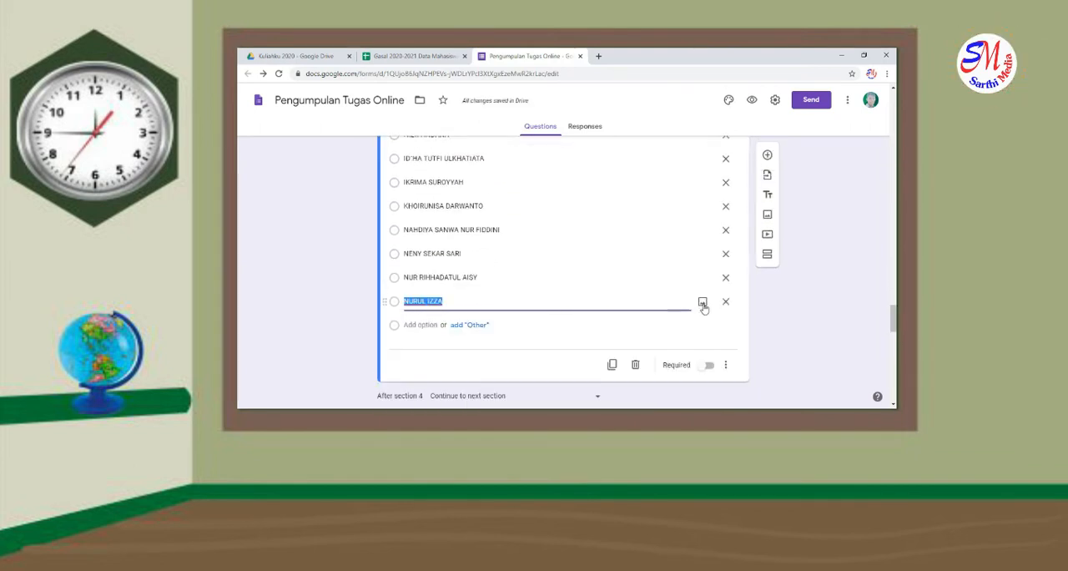
pyautogui.click(710, 368)
pyautogui.scroll(-3, 496, 332)
pyautogui.click(464, 202)
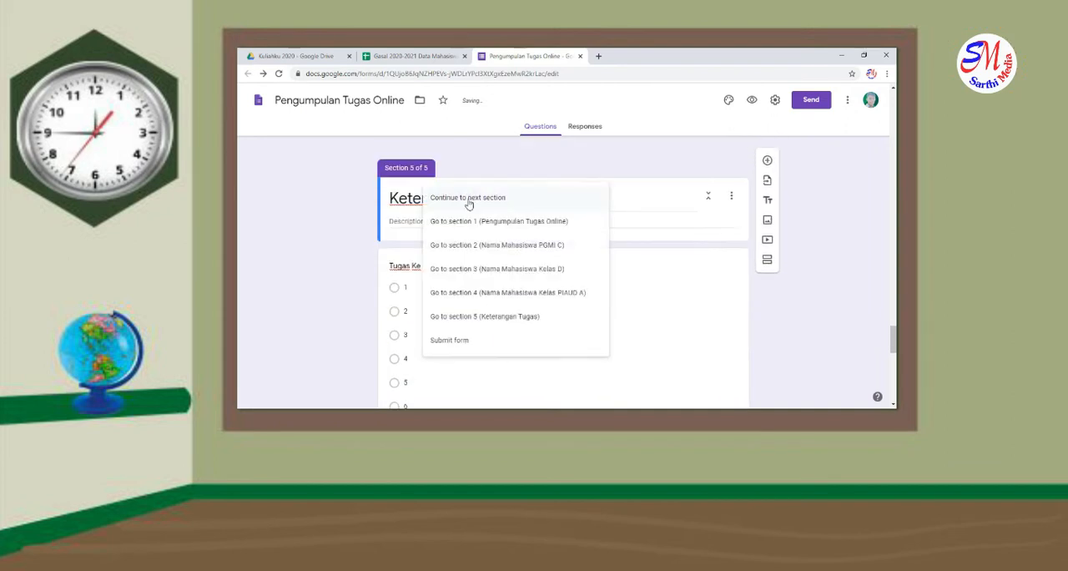
pyautogui.click(492, 316)
# Make the "Tugas Ke" question in the "Keterangan Tugas" section required
pyautogui.scroll(-2, 496, 317)
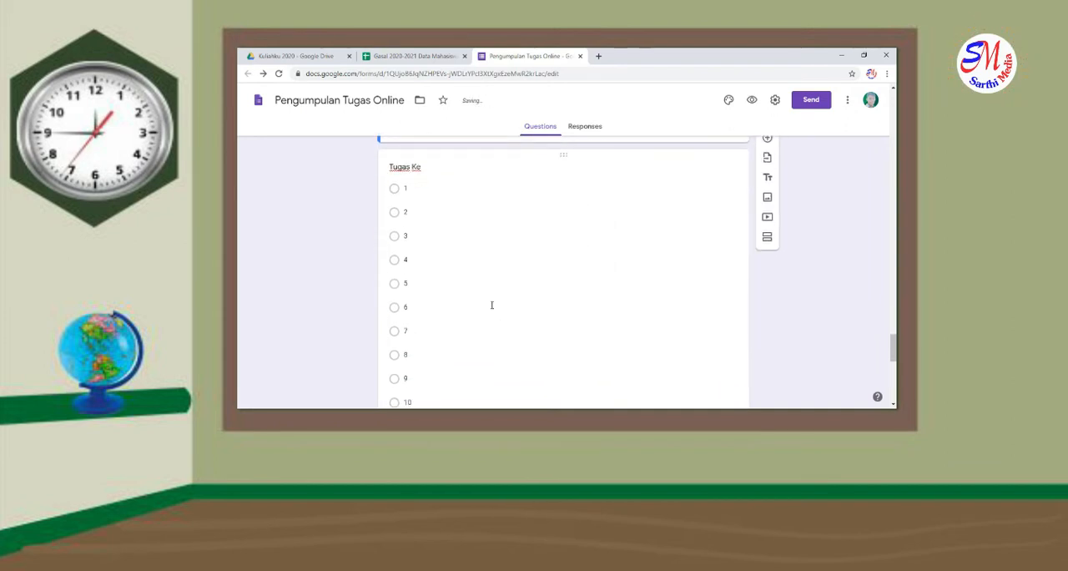
pyautogui.scroll(2, 409, 177)
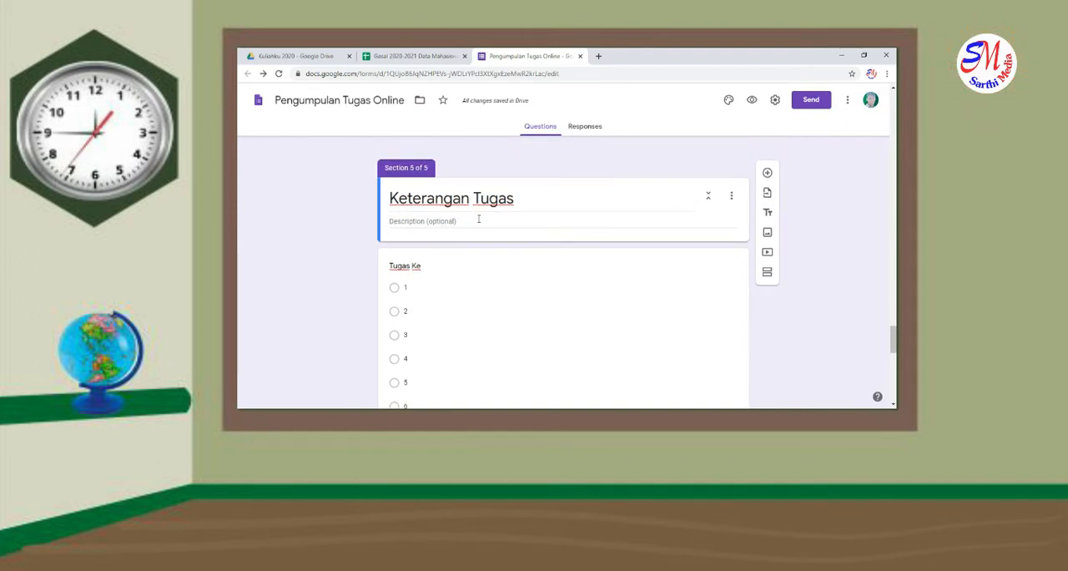
pyautogui.scroll(-5, 481, 224)
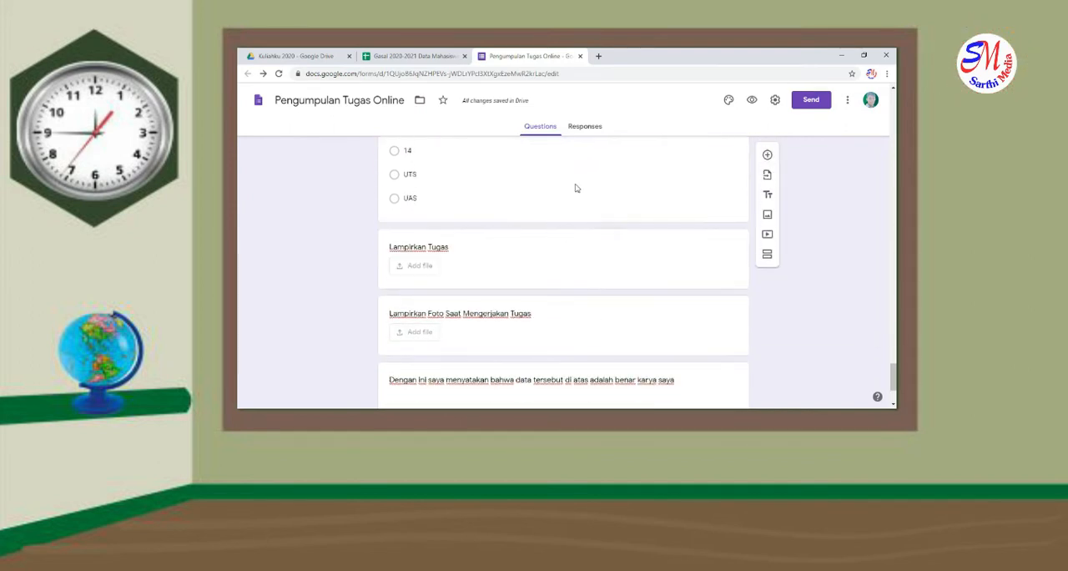
pyautogui.click(575, 188)
pyautogui.click(707, 279)
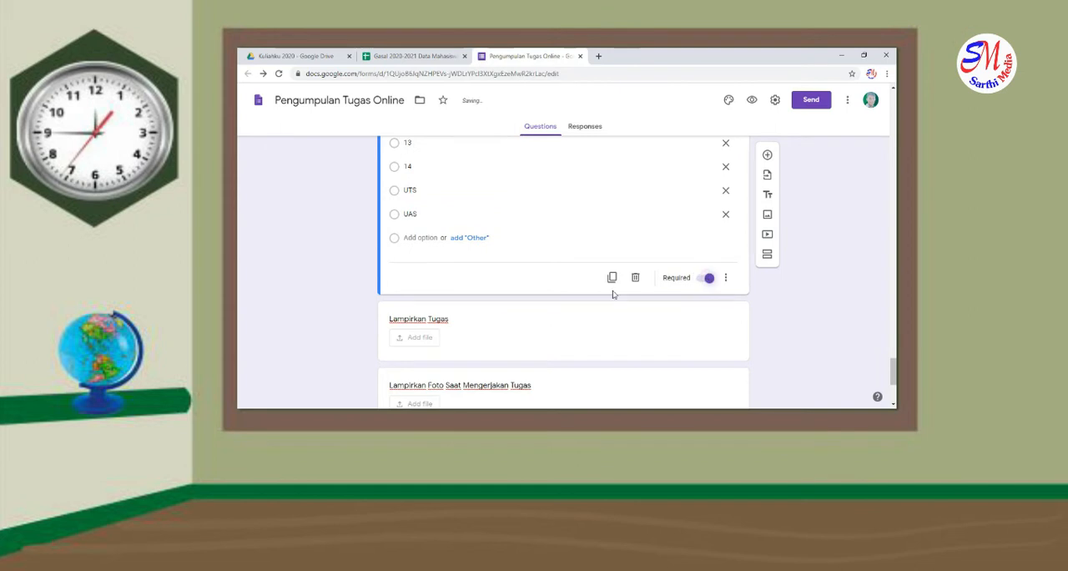
# Make the originality statement question at the end of the form required
pyautogui.scroll(-2, 566, 298)
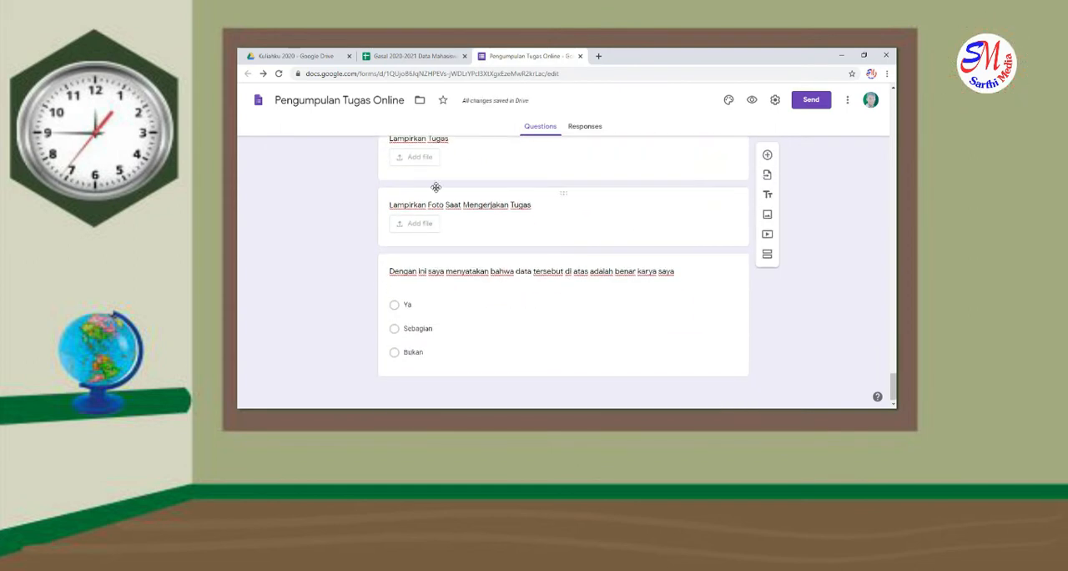
pyautogui.scroll(1, 503, 230)
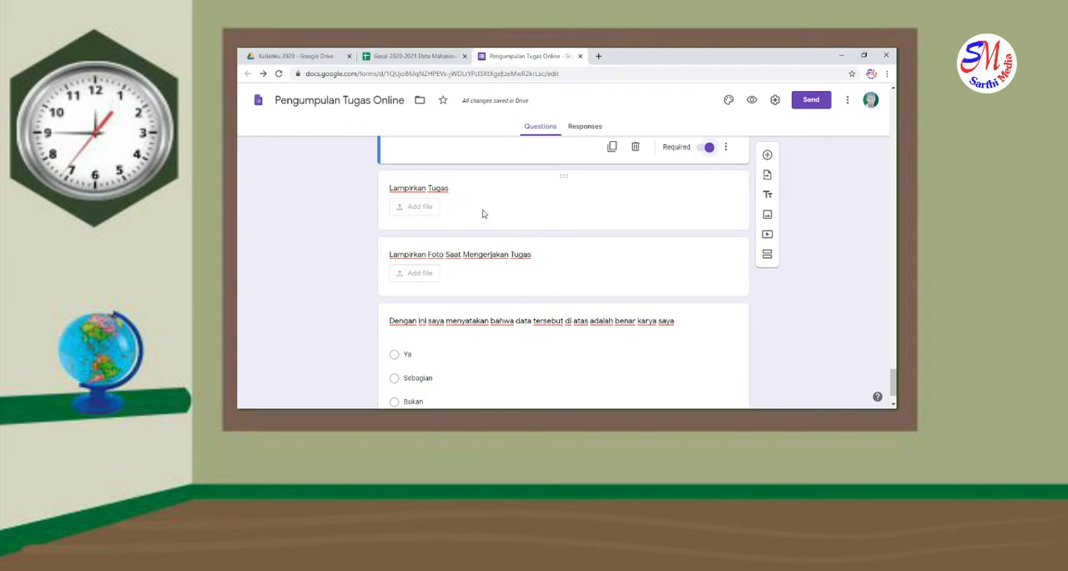
pyautogui.scroll(-1, 489, 227)
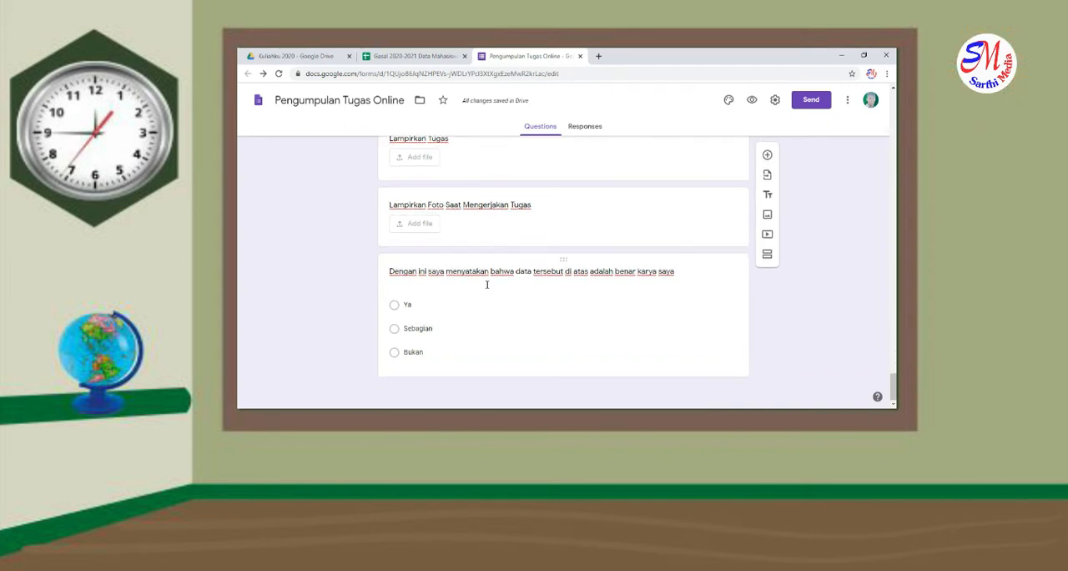
pyautogui.click(487, 285)
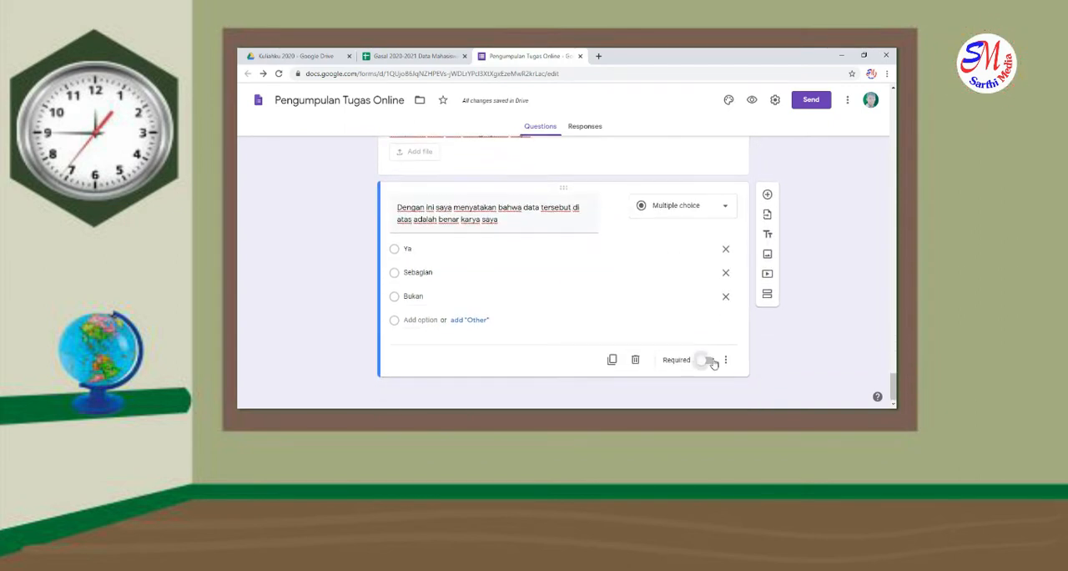
pyautogui.click(708, 361)
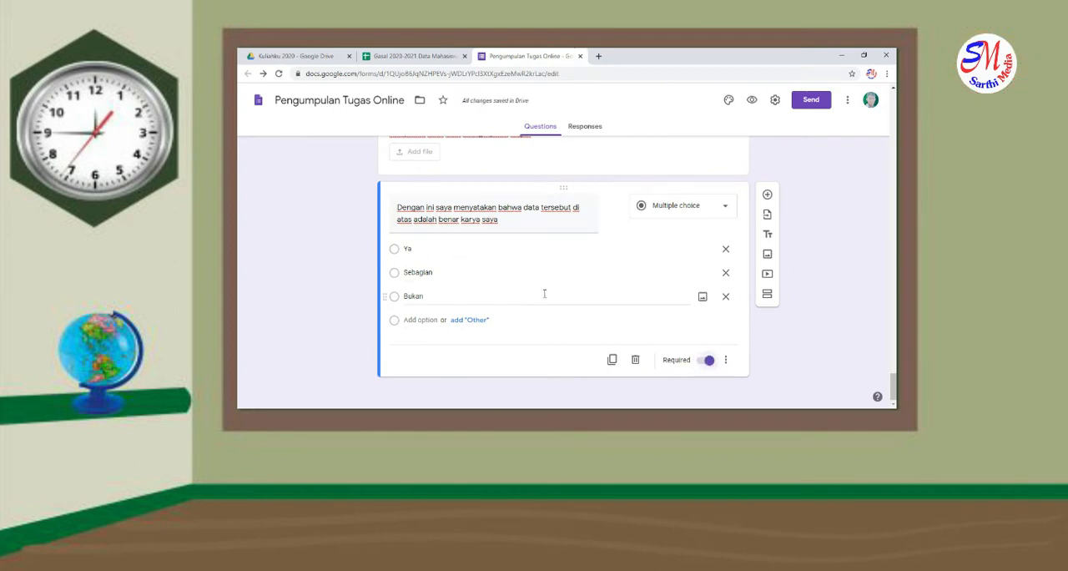
pyautogui.scroll(3, 557, 224)
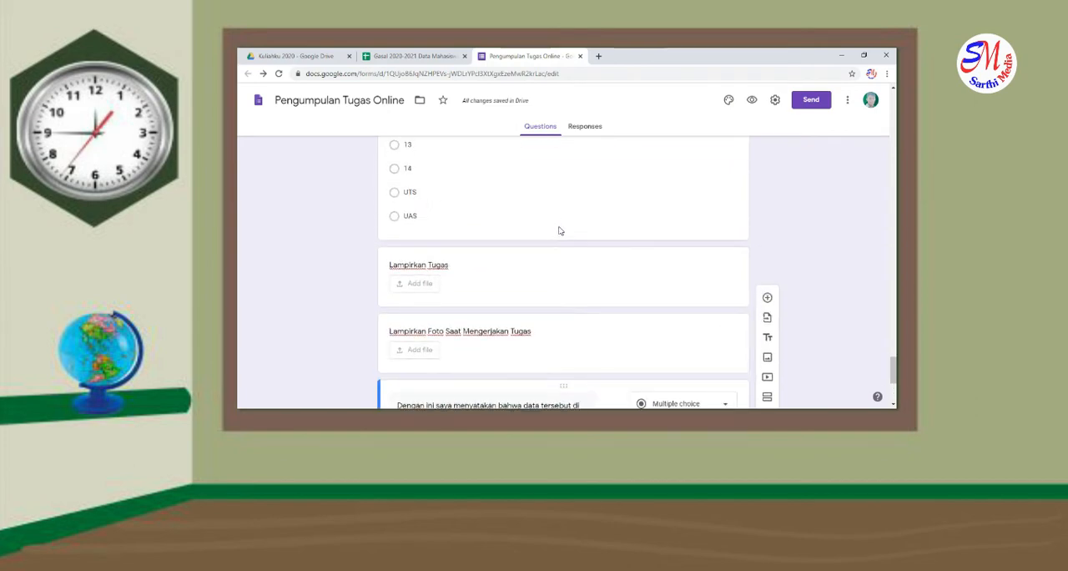
pyautogui.scroll(20, 560, 230)
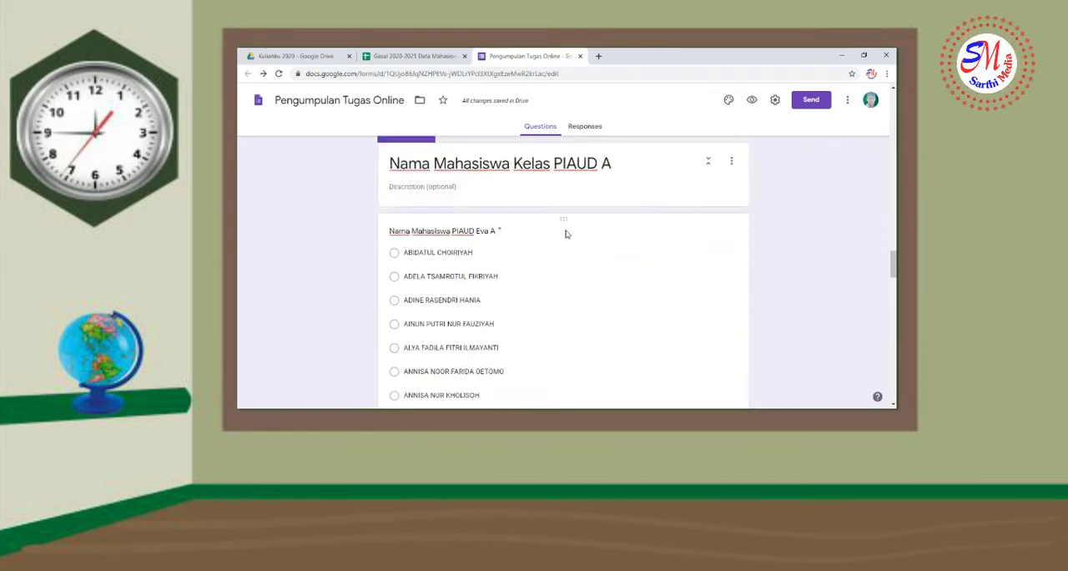
pyautogui.scroll(15, 565, 233)
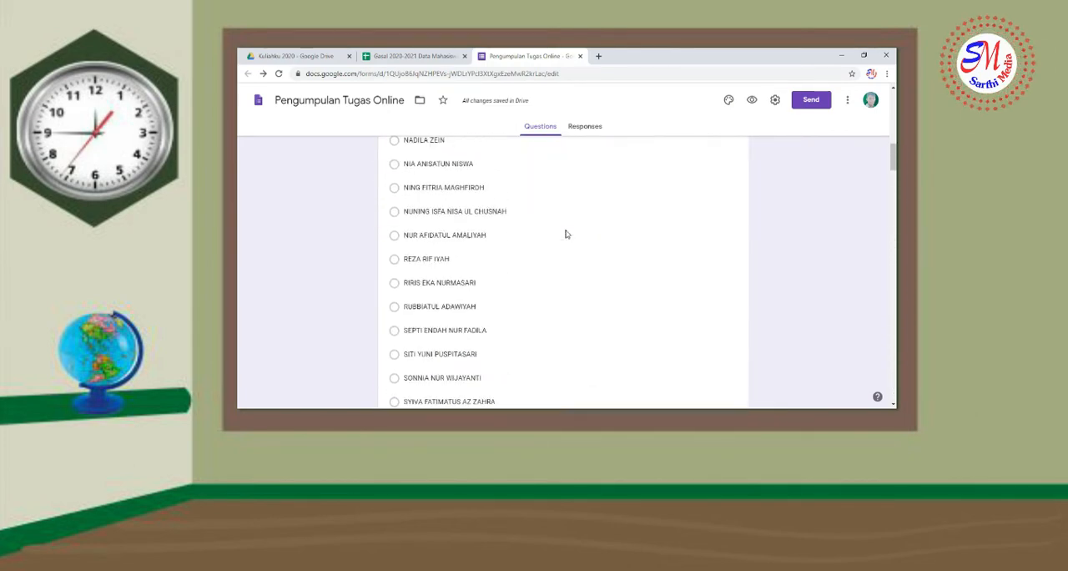
pyautogui.scroll(15, 565, 234)
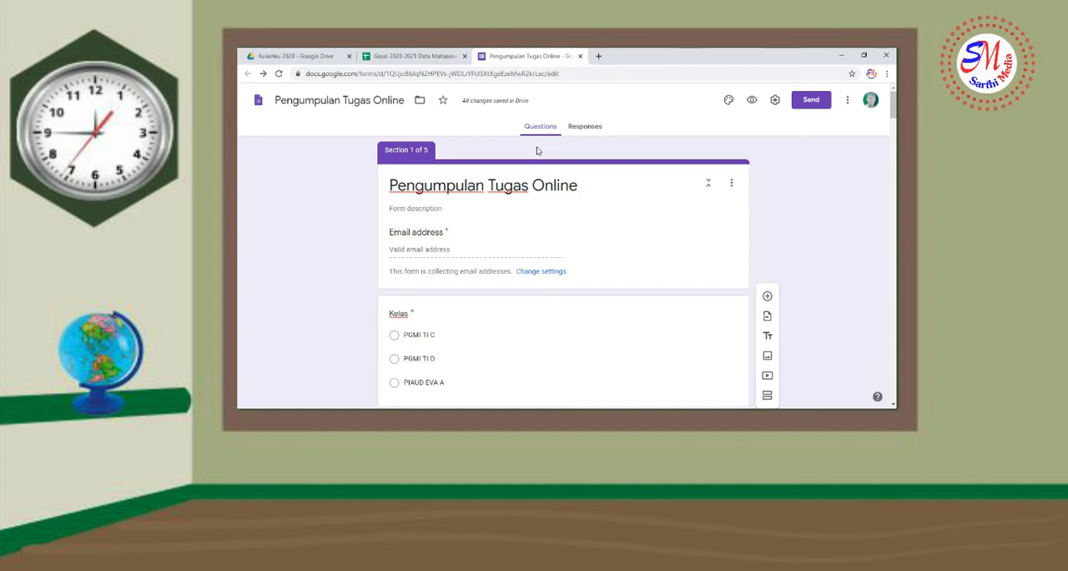
# Copy the form's shortened shareable link to the clipboard
pyautogui.click(808, 104)
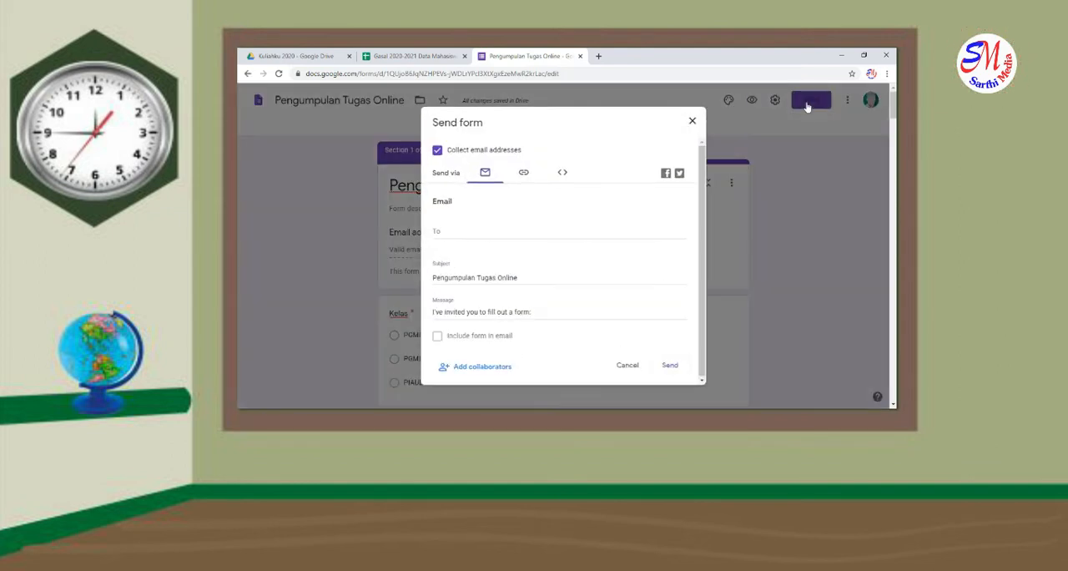
pyautogui.click(524, 173)
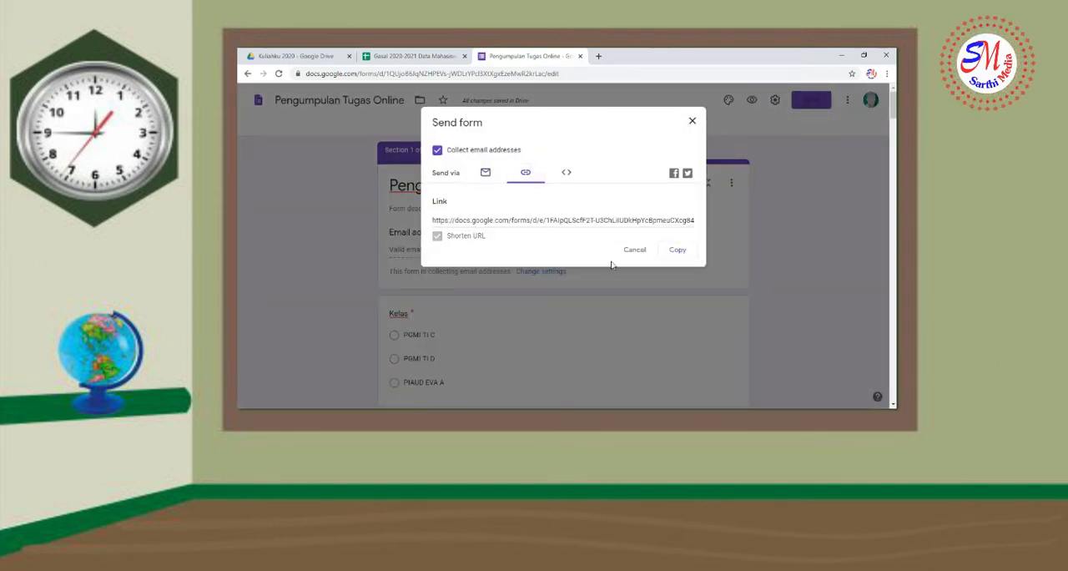
pyautogui.click(678, 249)
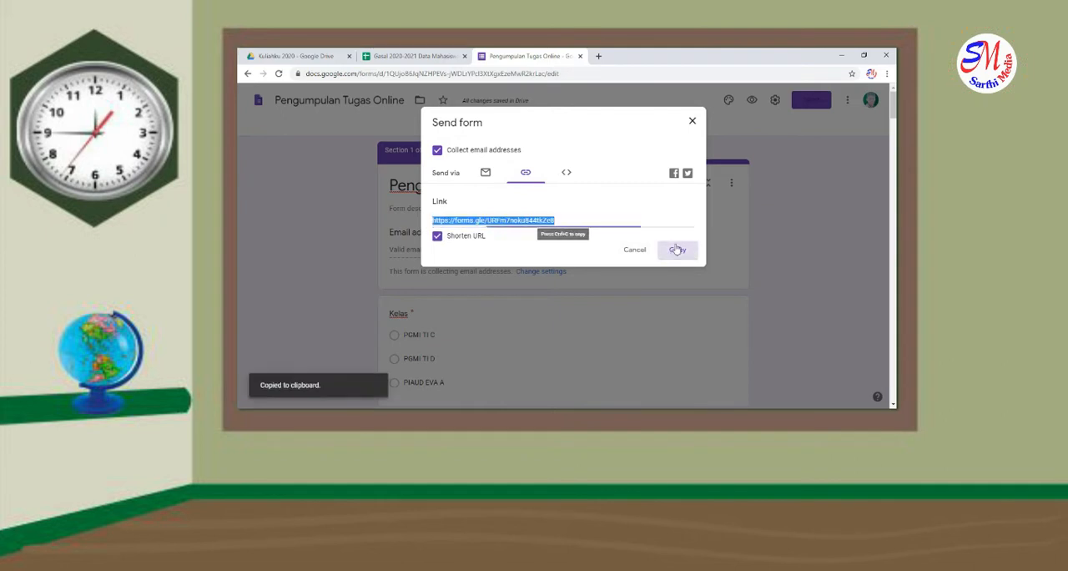
pyautogui.click(692, 122)
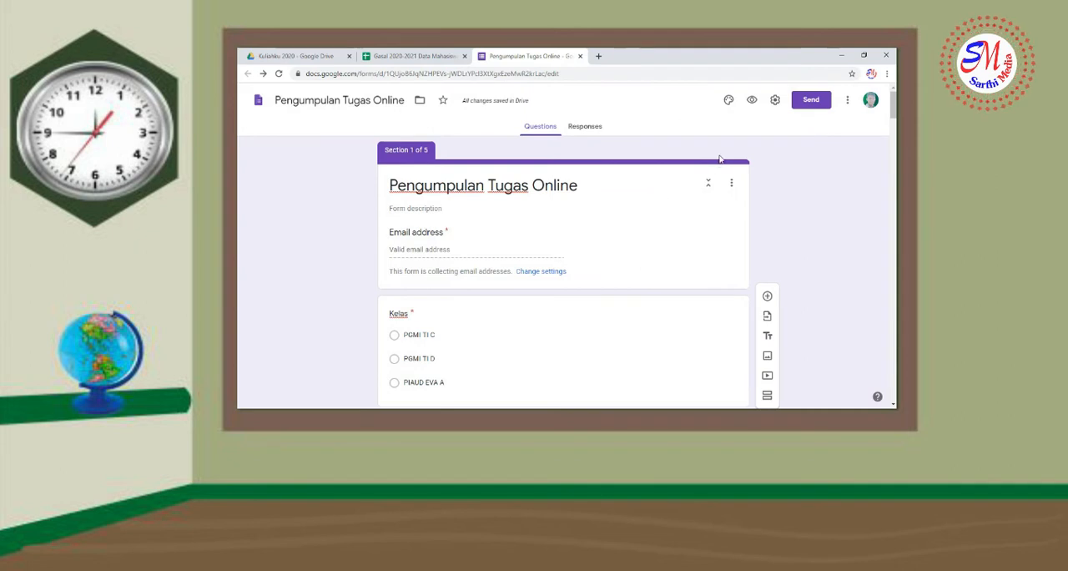
# Preview the form, fill in the respondent's email address, choose class PGMI TI C and continue to the name-list section
pyautogui.click(752, 101)
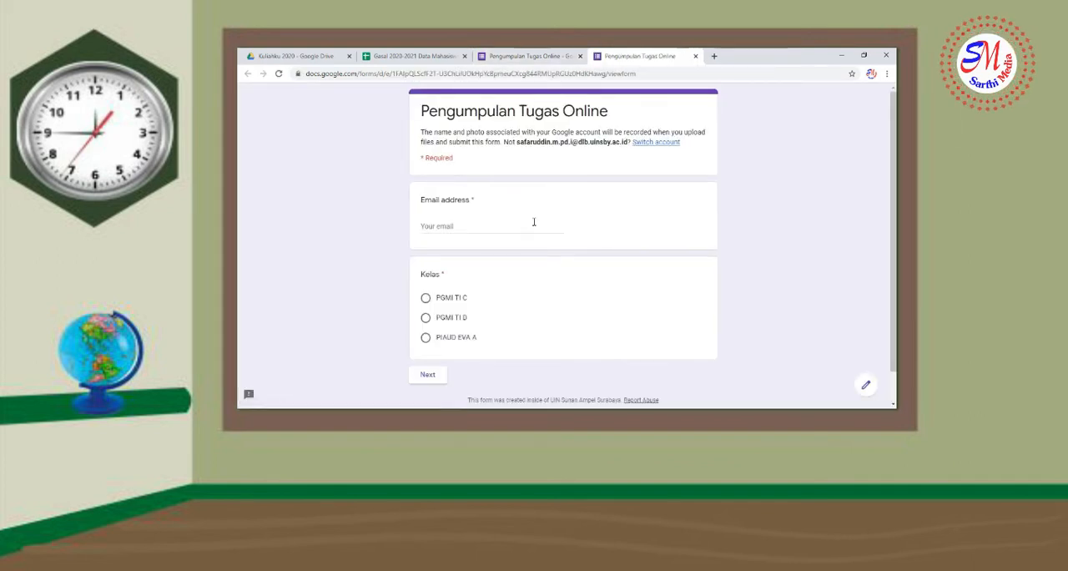
pyautogui.click(537, 222)
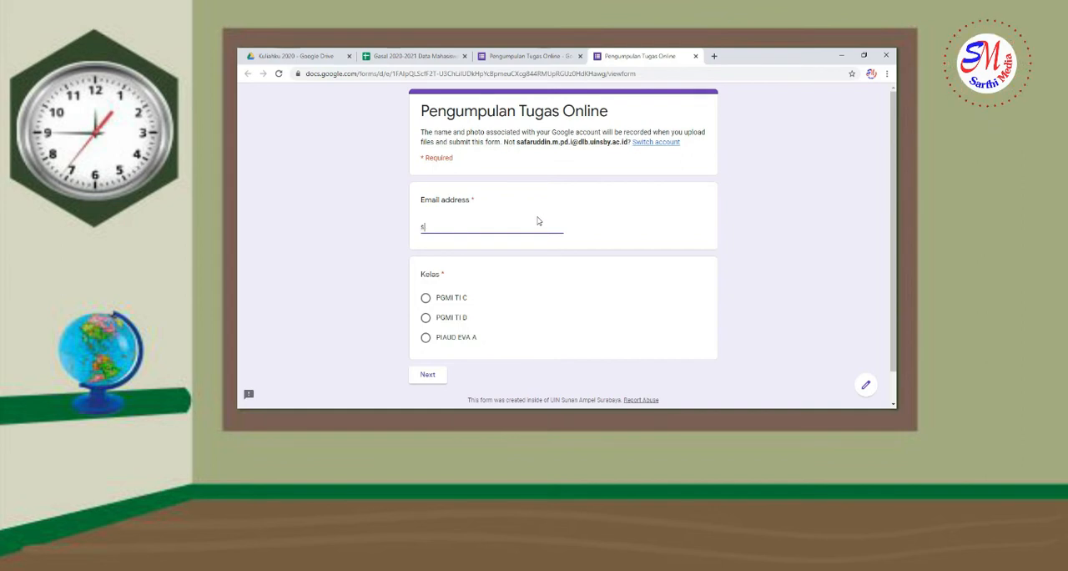
pyautogui.scroll(-1, 501, 259)
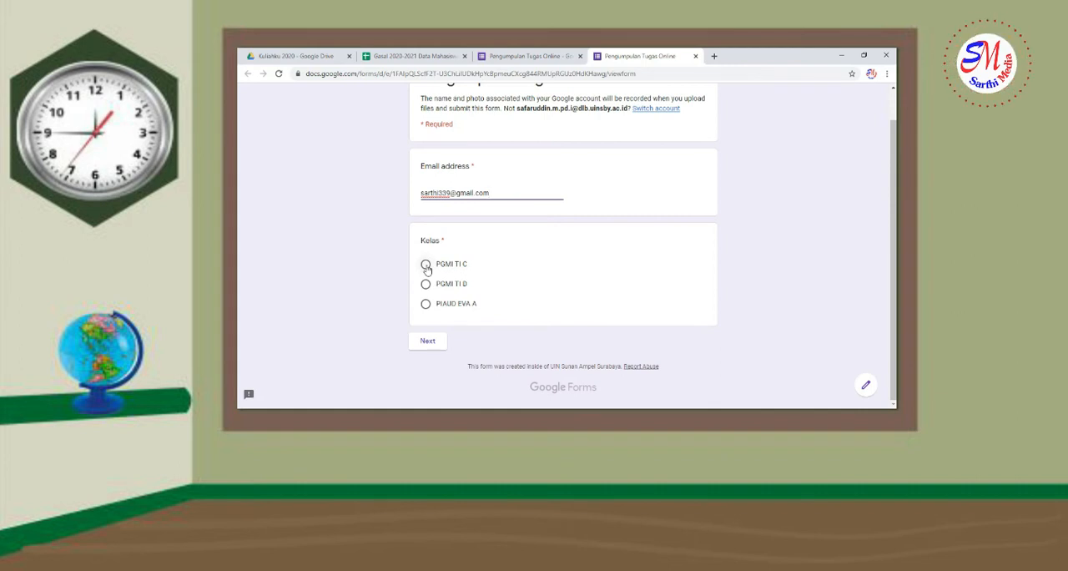
pyautogui.click(426, 267)
pyautogui.click(427, 342)
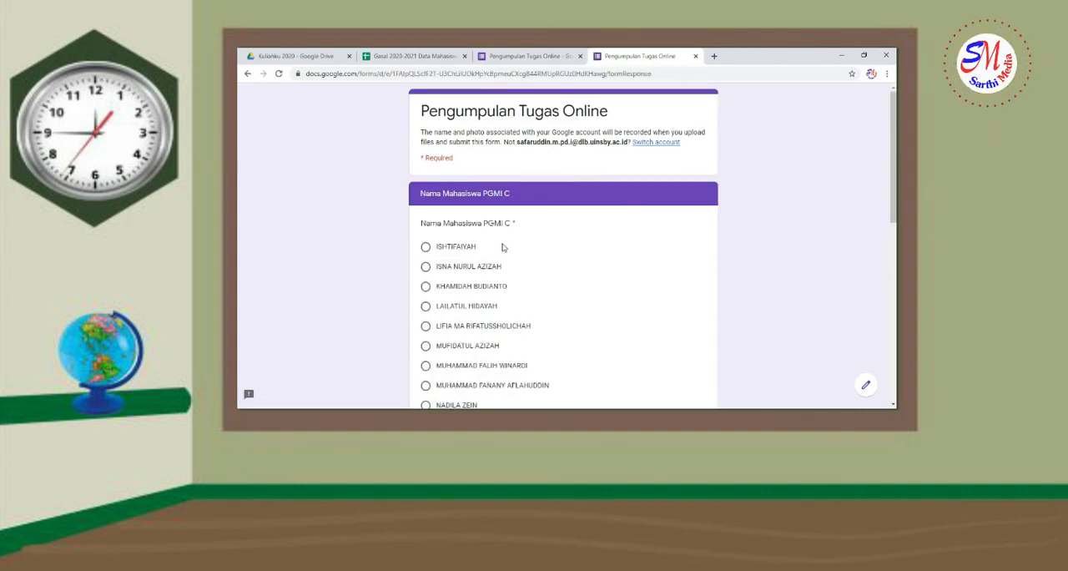
# Choose the first student in the "Nama Mahasiswa PGMI C" list and continue to the "Keterangan Tugas" section
pyautogui.scroll(-1, 442, 249)
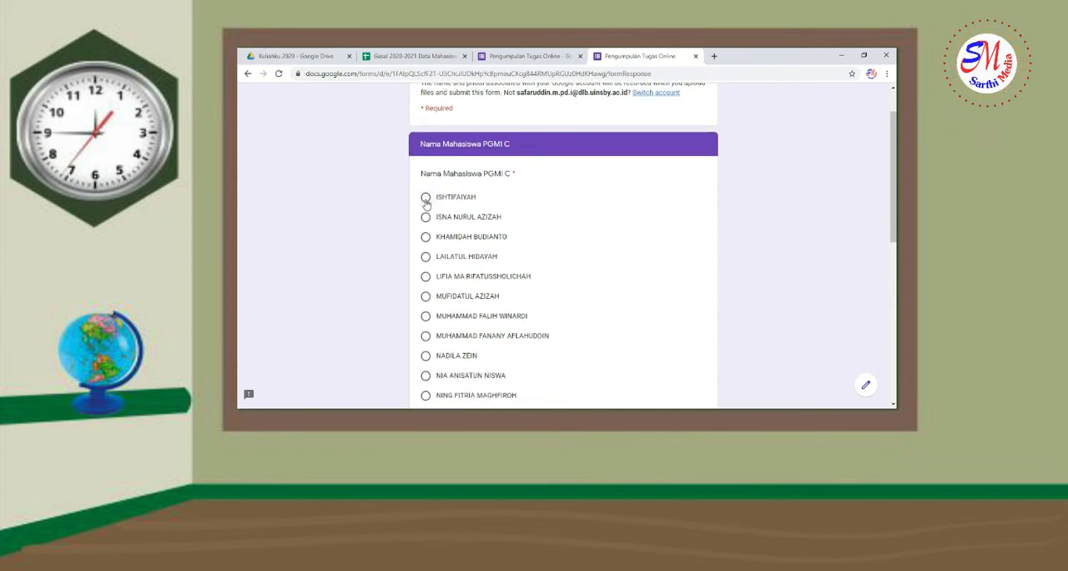
pyautogui.scroll(-6, 490, 245)
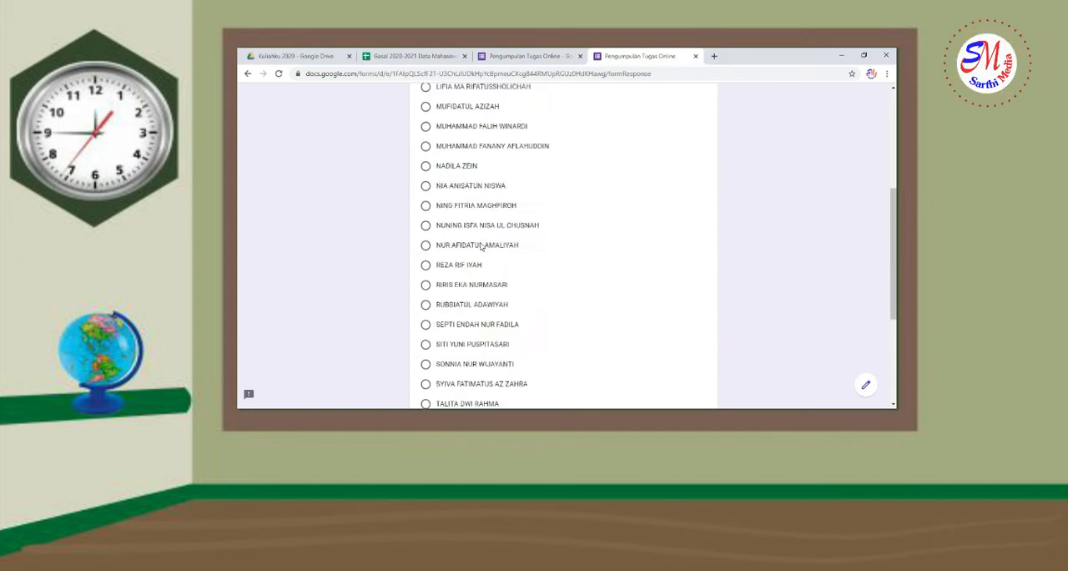
pyautogui.click(476, 341)
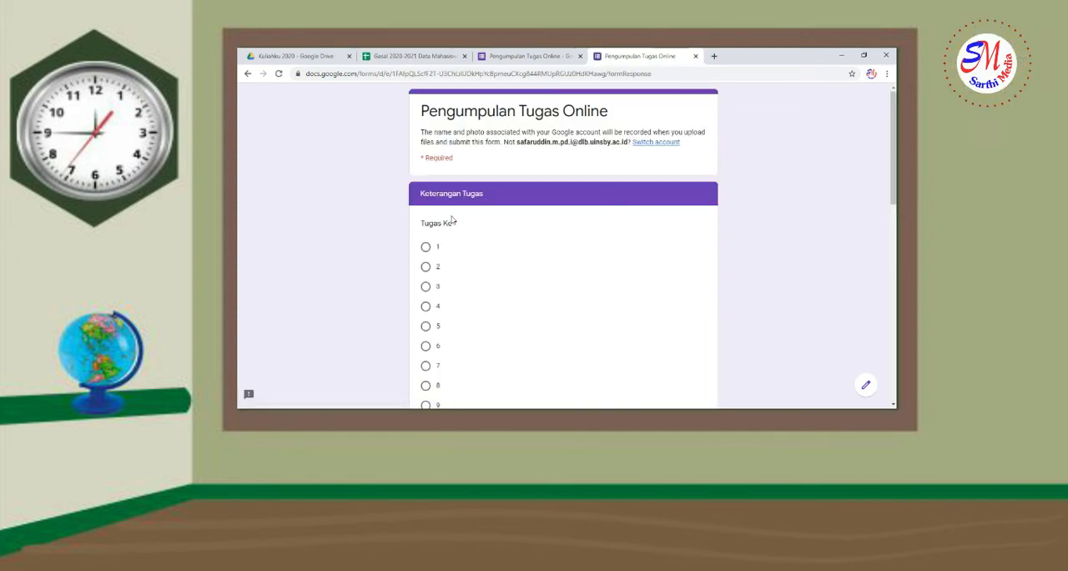
# Choose 1 for "Tugas Ke", answer Ya to the originality statement and submit the test response
pyautogui.scroll(-1, 450, 208)
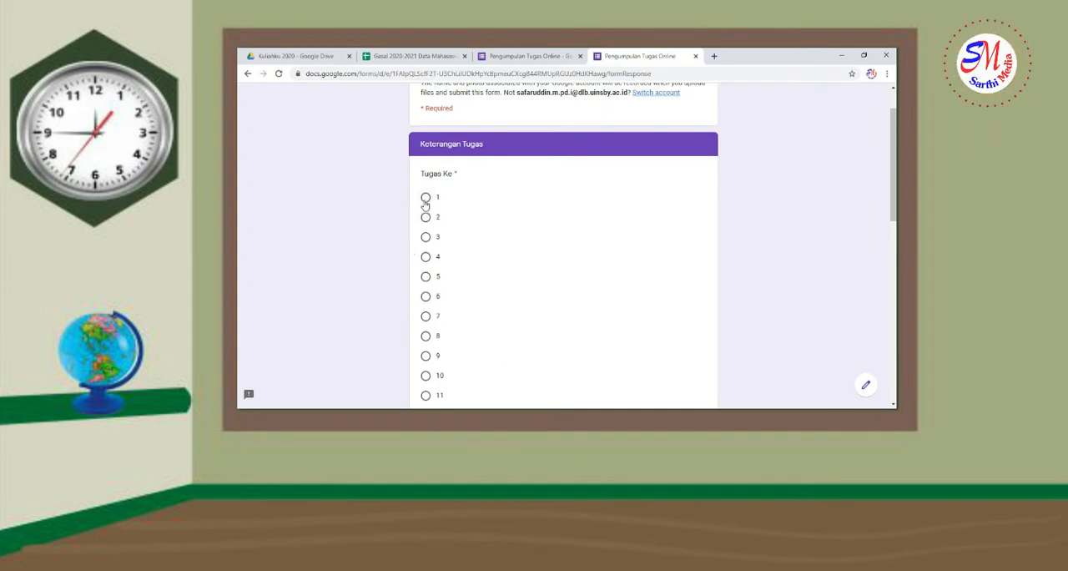
pyautogui.scroll(-10, 473, 239)
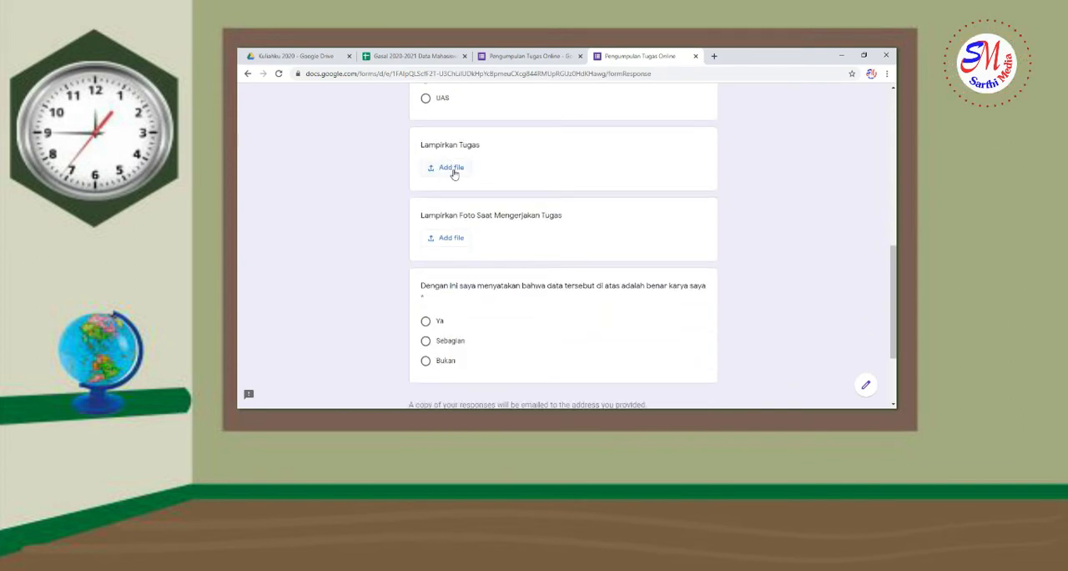
pyautogui.scroll(-2, 615, 223)
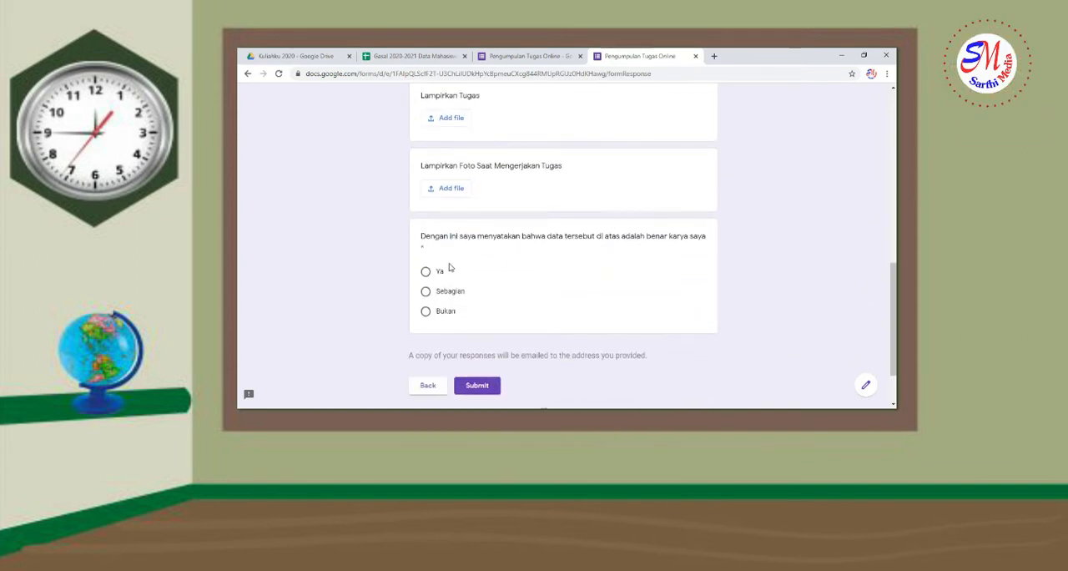
pyautogui.click(427, 273)
pyautogui.click(484, 385)
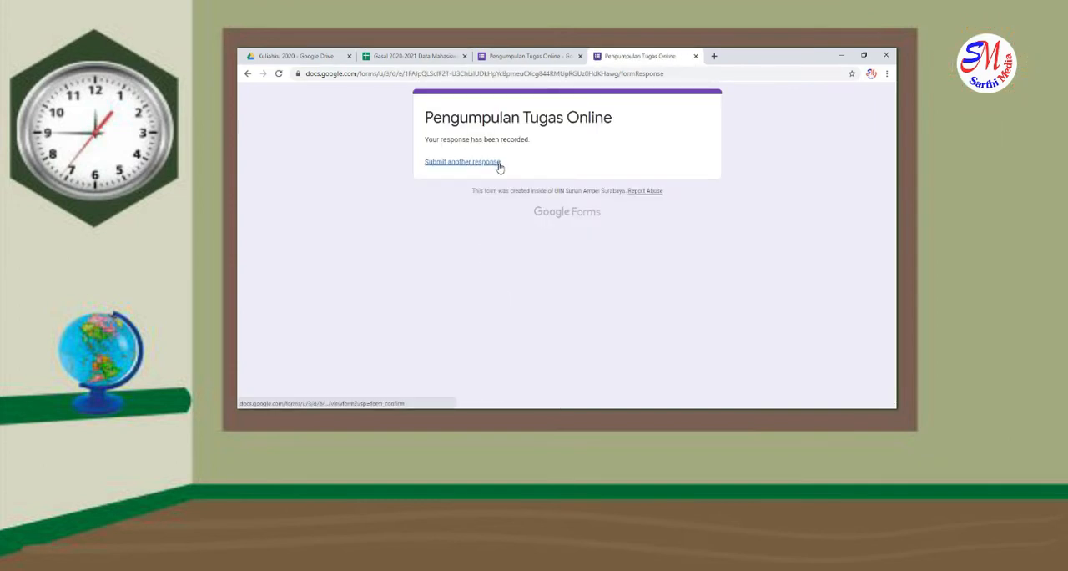
# Return to the form editor and look through the summary of the submitted responses
pyautogui.click(547, 55)
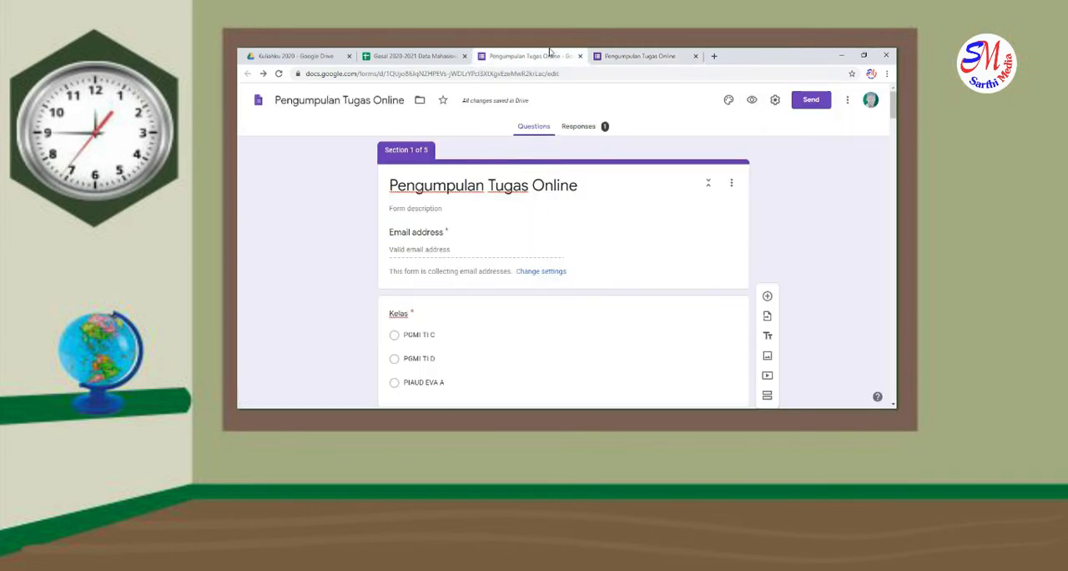
pyautogui.click(576, 128)
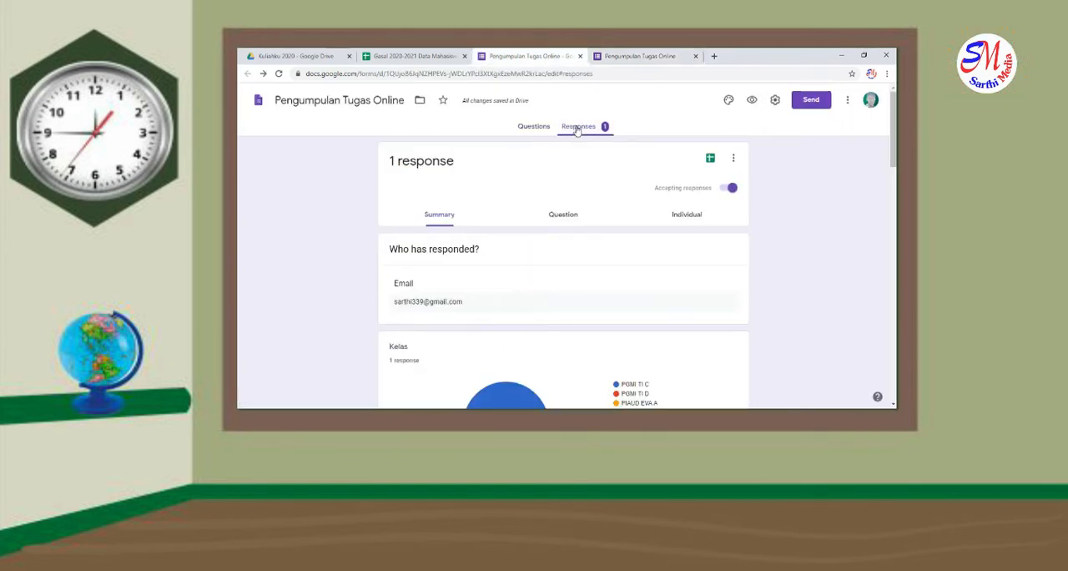
pyautogui.scroll(-15, 566, 181)
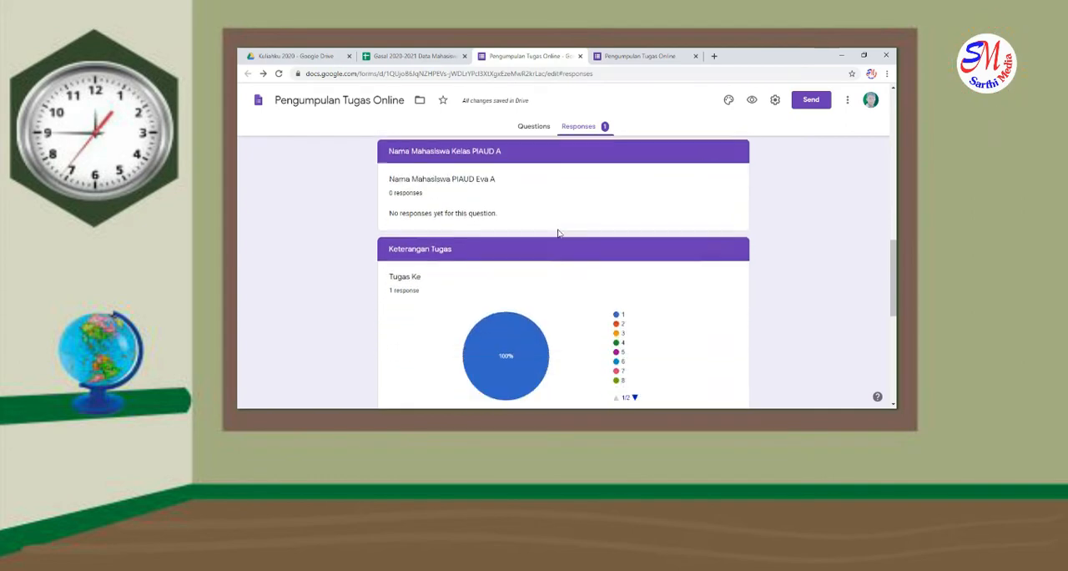
pyautogui.scroll(15, 564, 254)
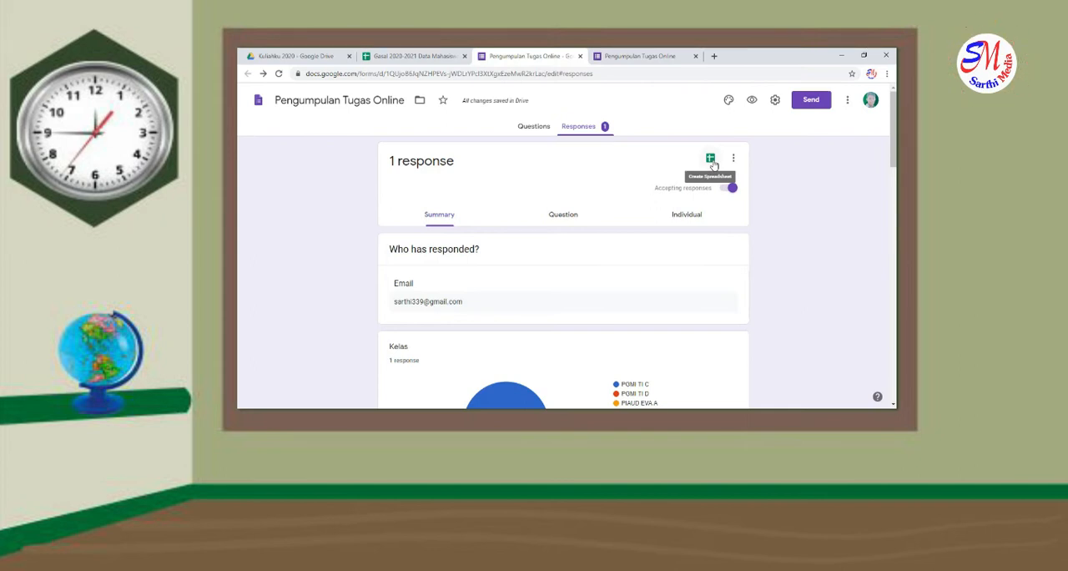
# Create a new spreadsheet as the form's response destination and look through its question columns
pyautogui.click(711, 160)
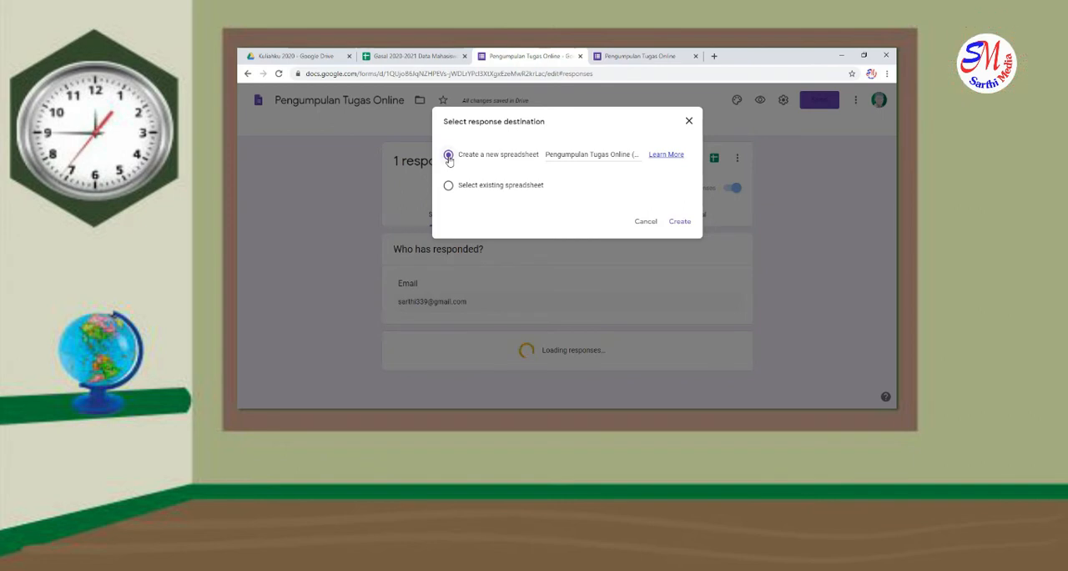
pyautogui.click(680, 221)
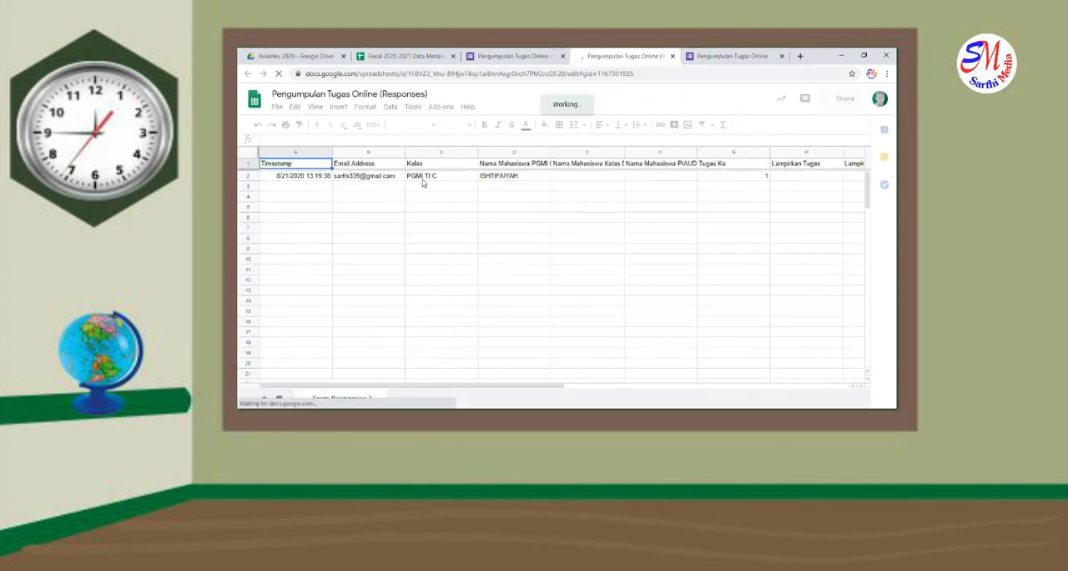
pyautogui.click(422, 181)
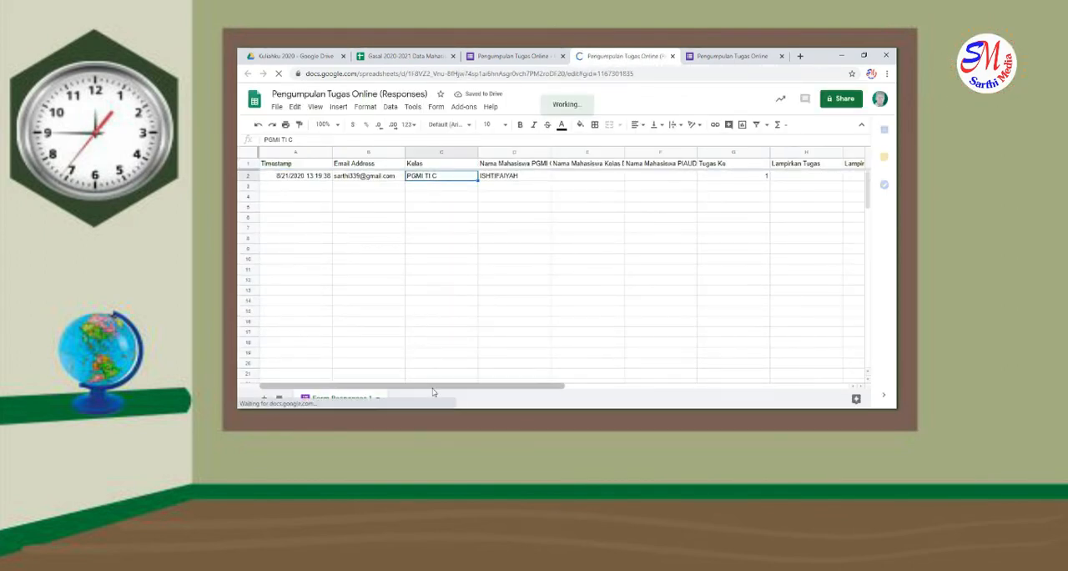
pyautogui.moveTo(433, 386); pyautogui.dragTo(720, 384)
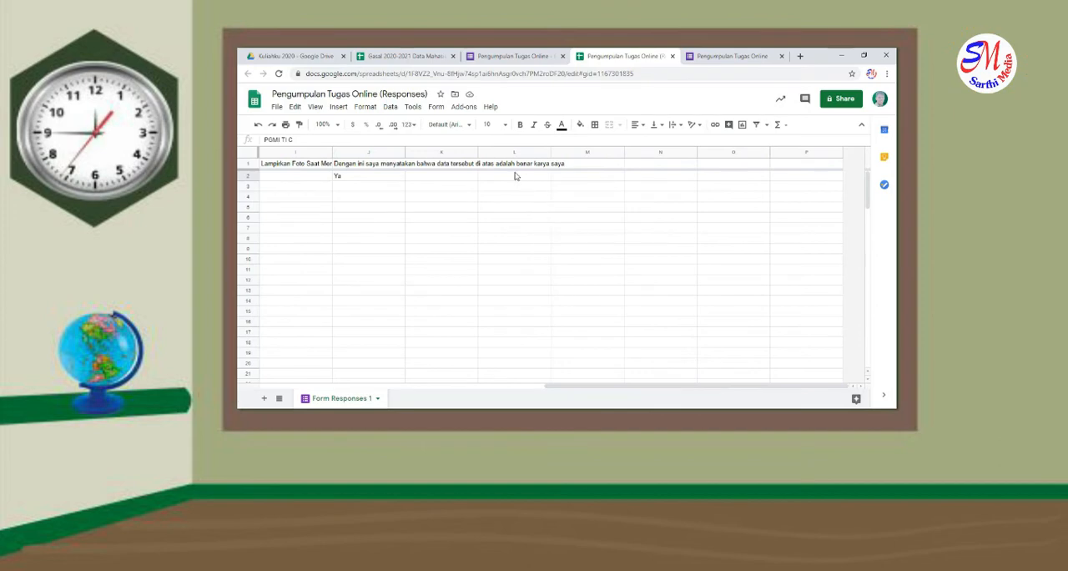
pyautogui.click(442, 165)
pyautogui.click(381, 164)
pyautogui.click(419, 166)
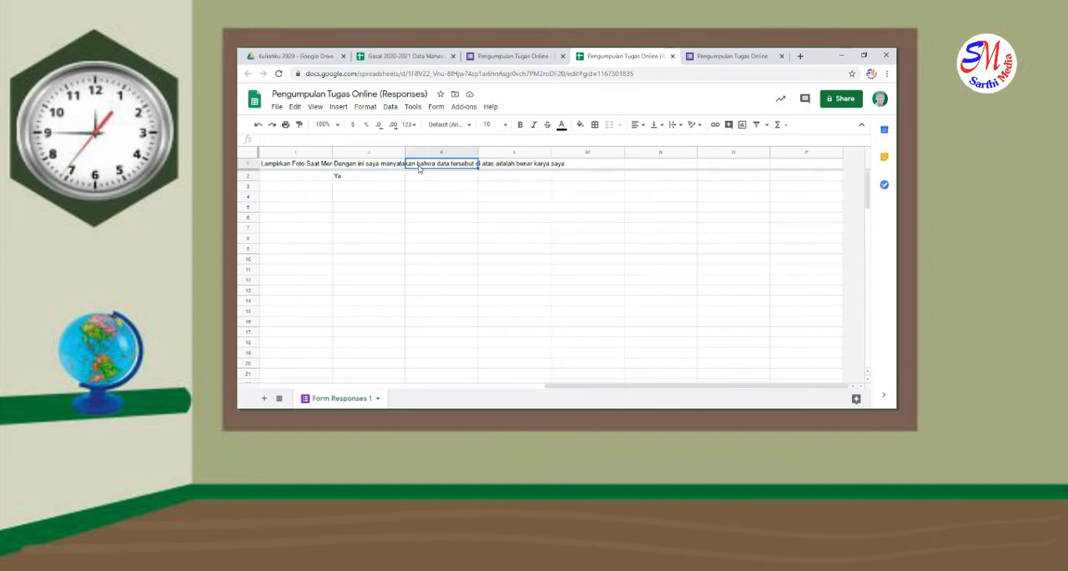
# Copy the first array formula, labelled "PGMI TI C", from the "Formula Tugas Online" text file into cell L1 of the responses sheet
pyautogui.click(502, 167)
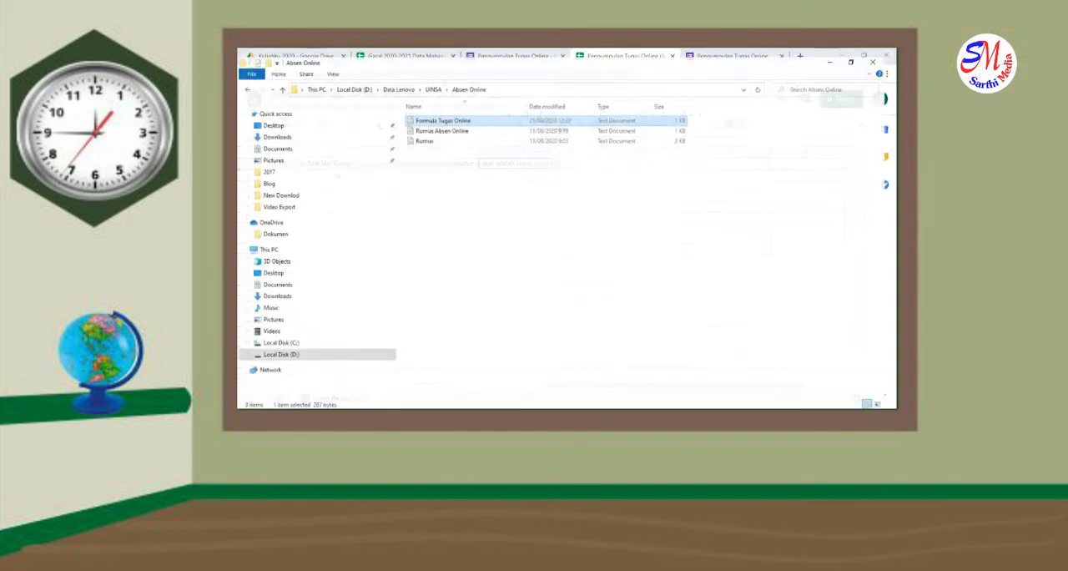
pyautogui.doubleClick(446, 113)
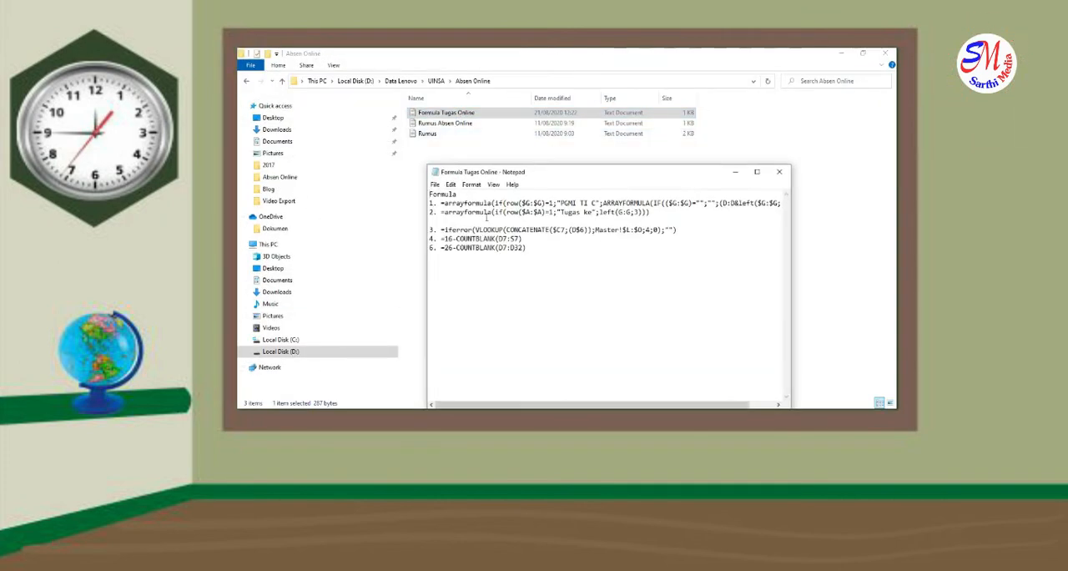
pyautogui.click(757, 171)
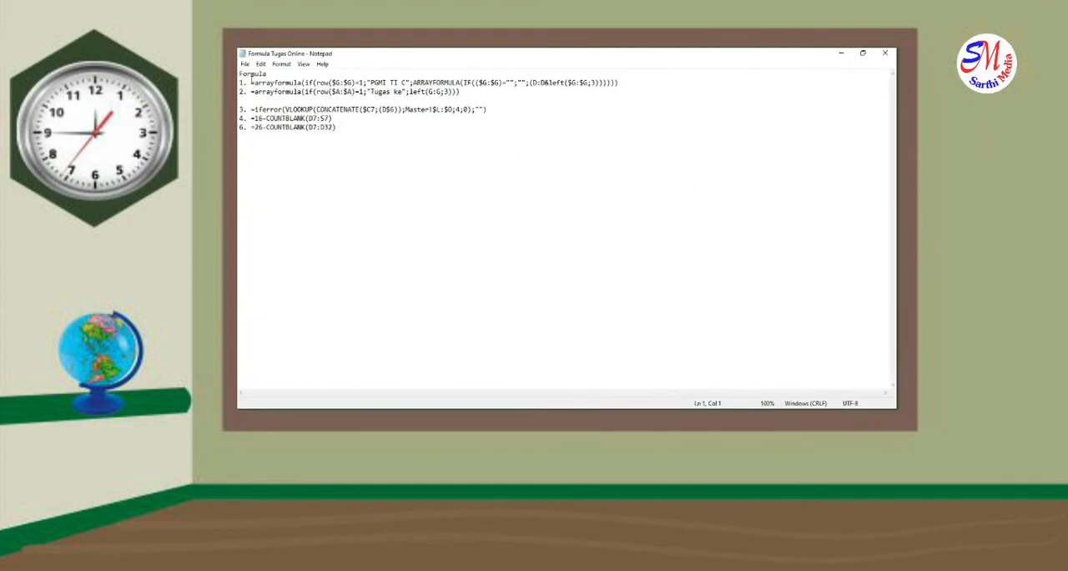
pyautogui.moveTo(252, 81); pyautogui.dragTo(624, 82)
pyautogui.hotkey('ctrl', 'c')
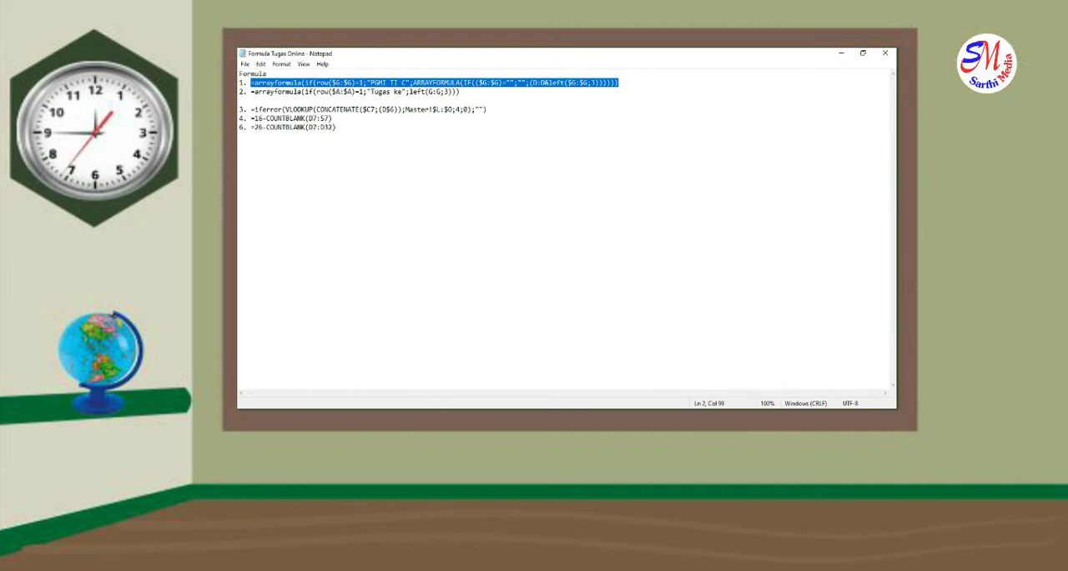
pyautogui.hotkey('alt', 'Tab')
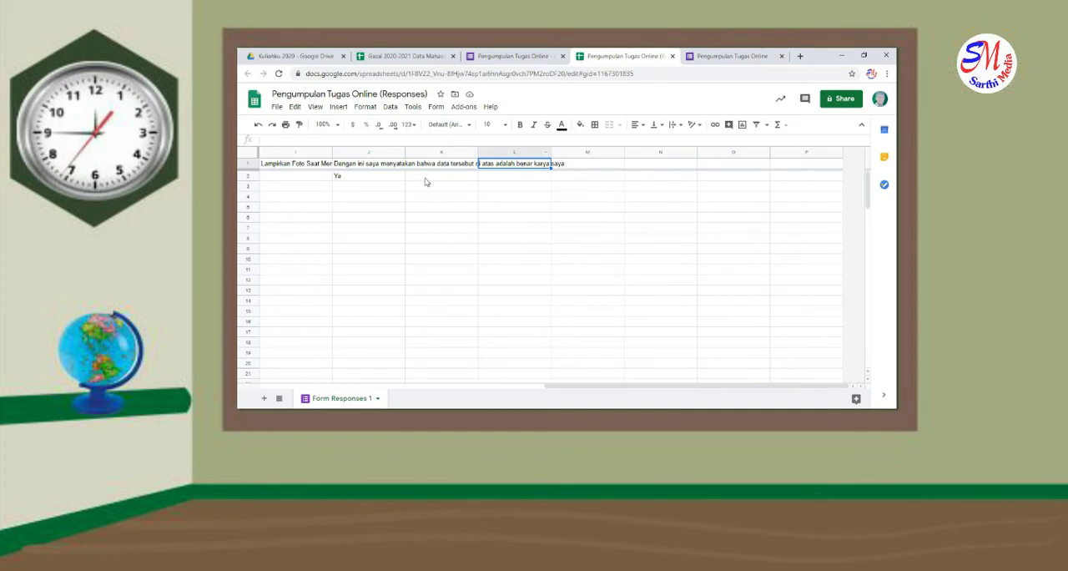
pyautogui.click(475, 140)
pyautogui.hotkey('ctrl', 'v')
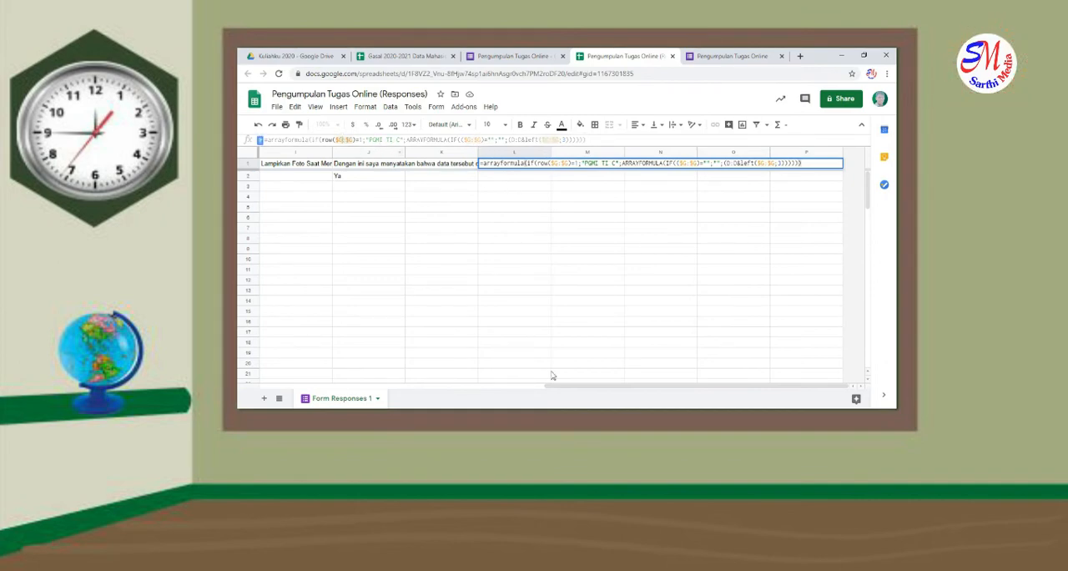
# Check the L1 formula's references against the Tugas Ke and PGMI student-name columns, then enter the formula
pyautogui.moveTo(568, 387); pyautogui.dragTo(442, 375)
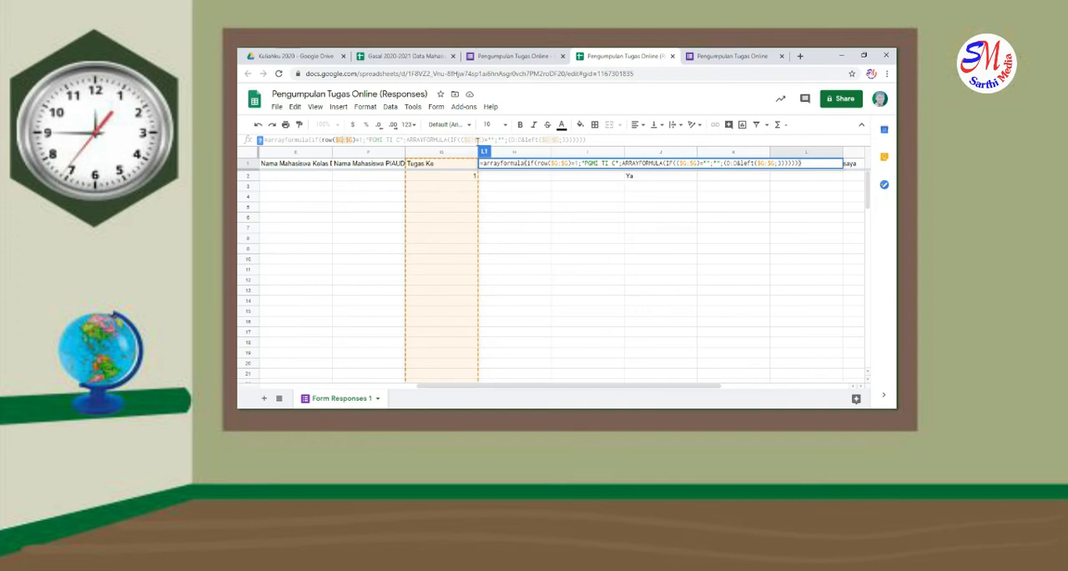
pyautogui.moveTo(513, 140); pyautogui.dragTo(522, 140)
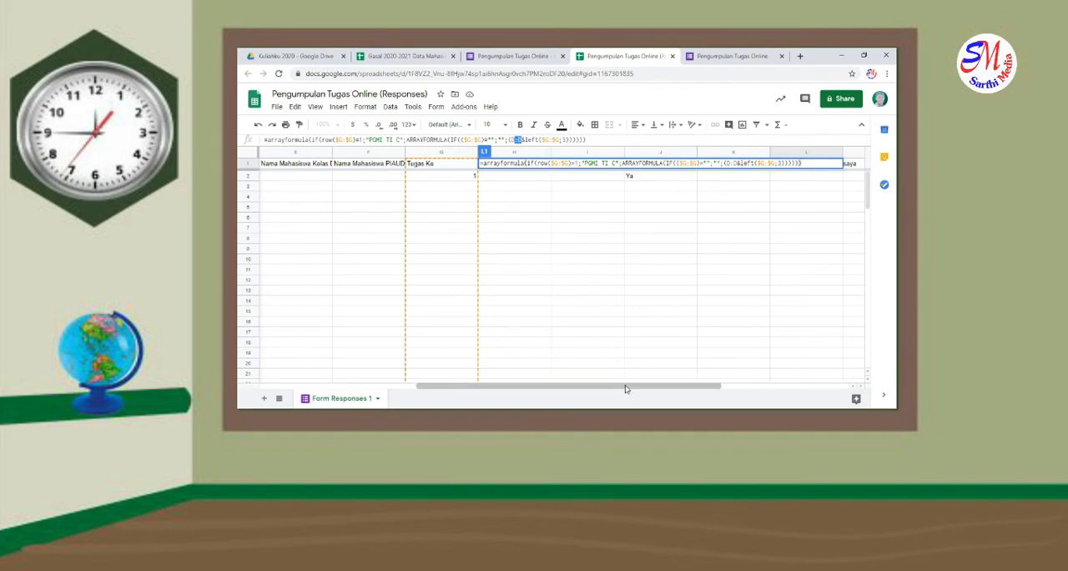
pyautogui.moveTo(627, 389); pyautogui.dragTo(528, 386)
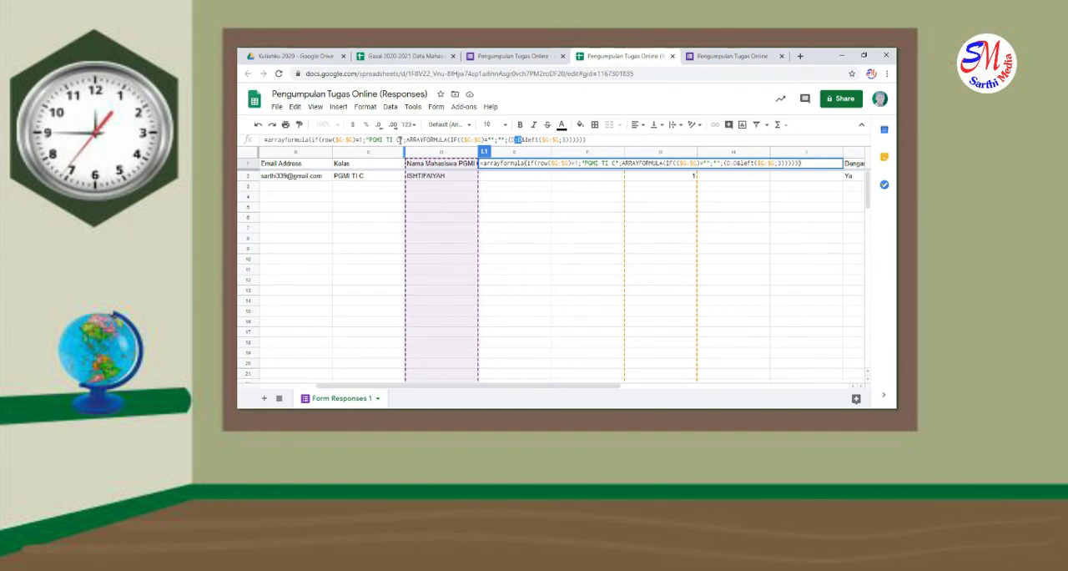
pyautogui.moveTo(400, 140); pyautogui.dragTo(369, 140)
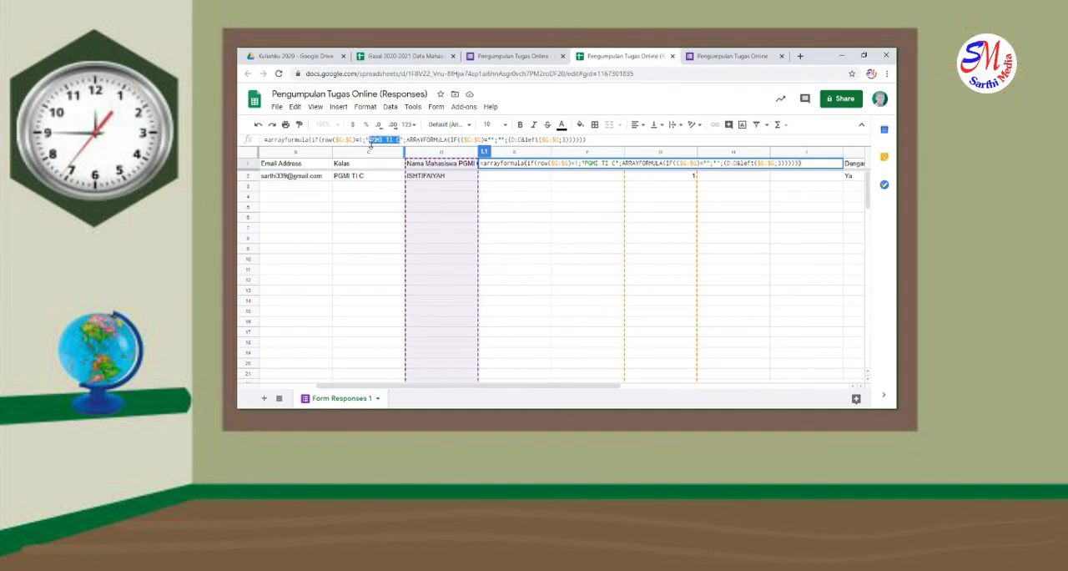
pyautogui.click(603, 140)
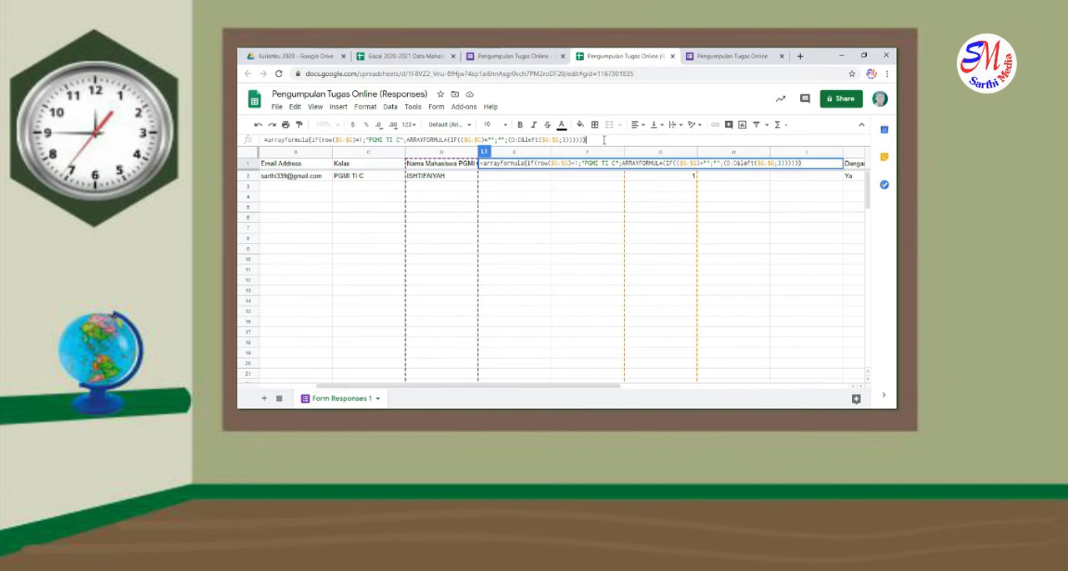
pyautogui.press('Return')
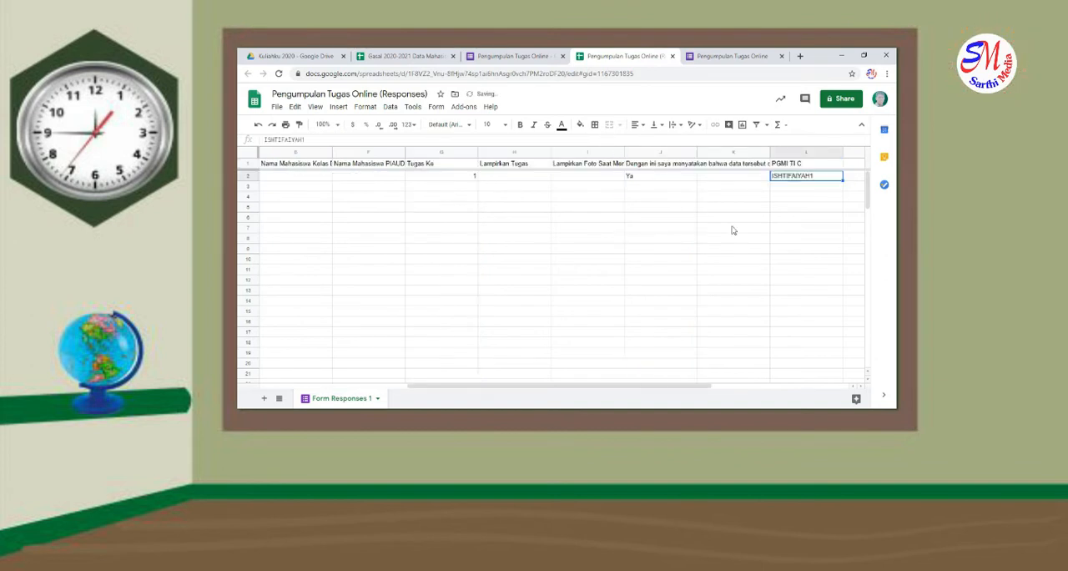
# Fill the "PGMI TI C" array formula from cell L1 across to M1 and N1
pyautogui.moveTo(648, 386); pyautogui.dragTo(779, 370)
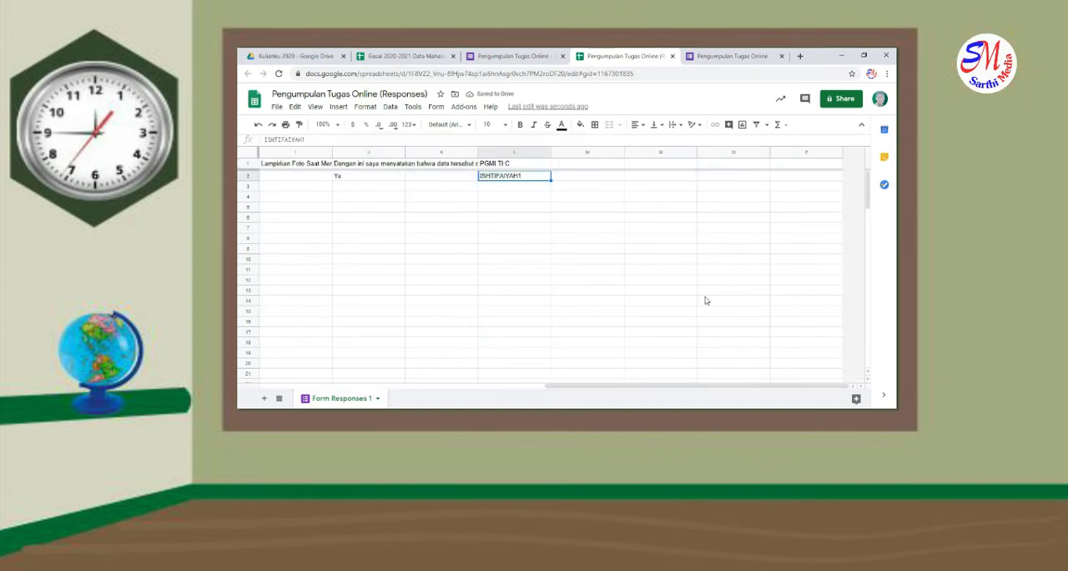
pyautogui.click(523, 164)
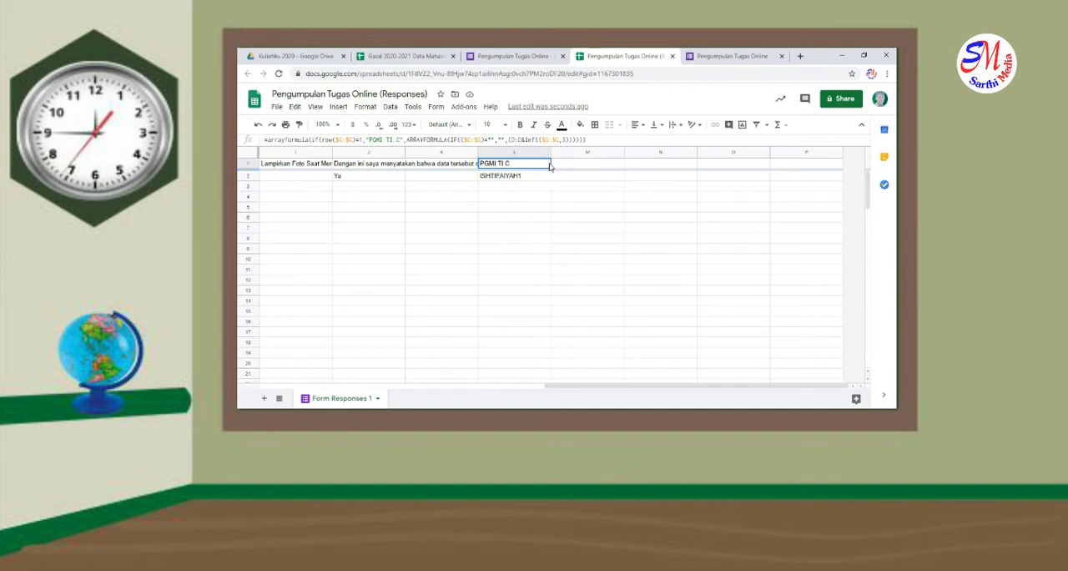
pyautogui.moveTo(551, 169); pyautogui.dragTo(635, 168)
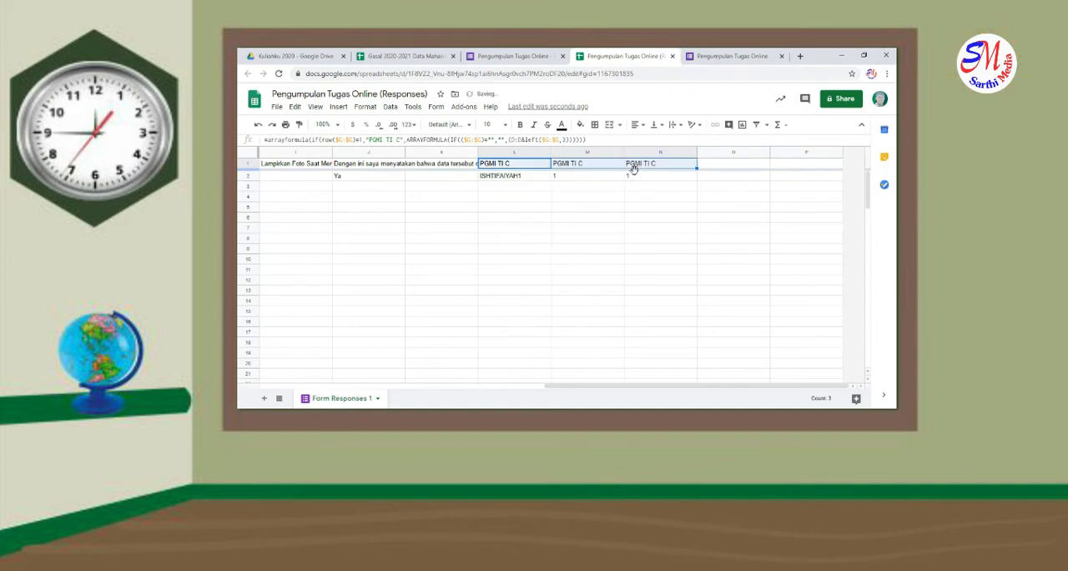
# Change the header label in the M1 formula to "PGMI TI D" after checking the column it references
pyautogui.click(607, 169)
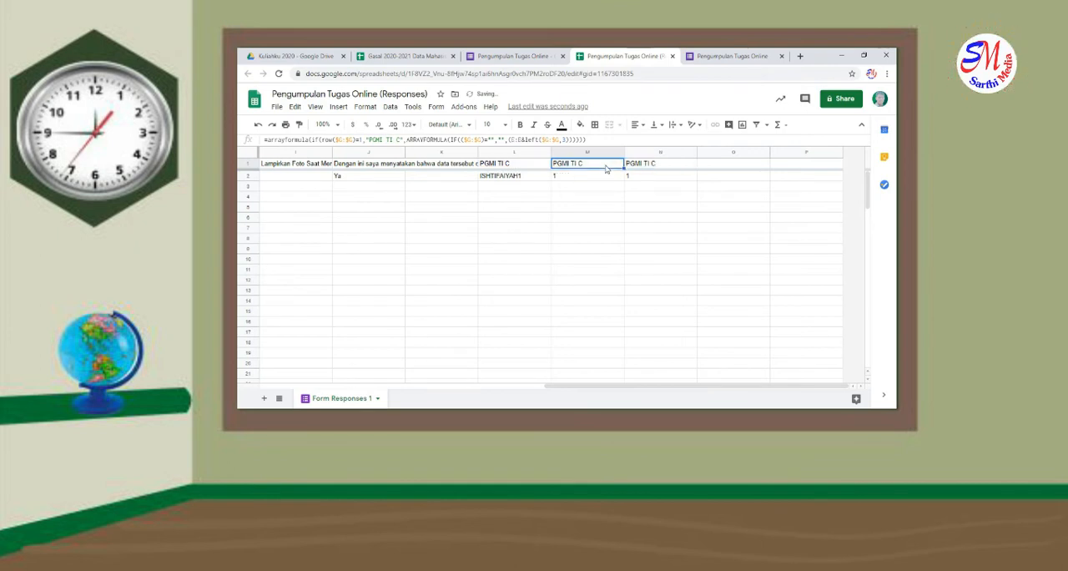
pyautogui.click(589, 139)
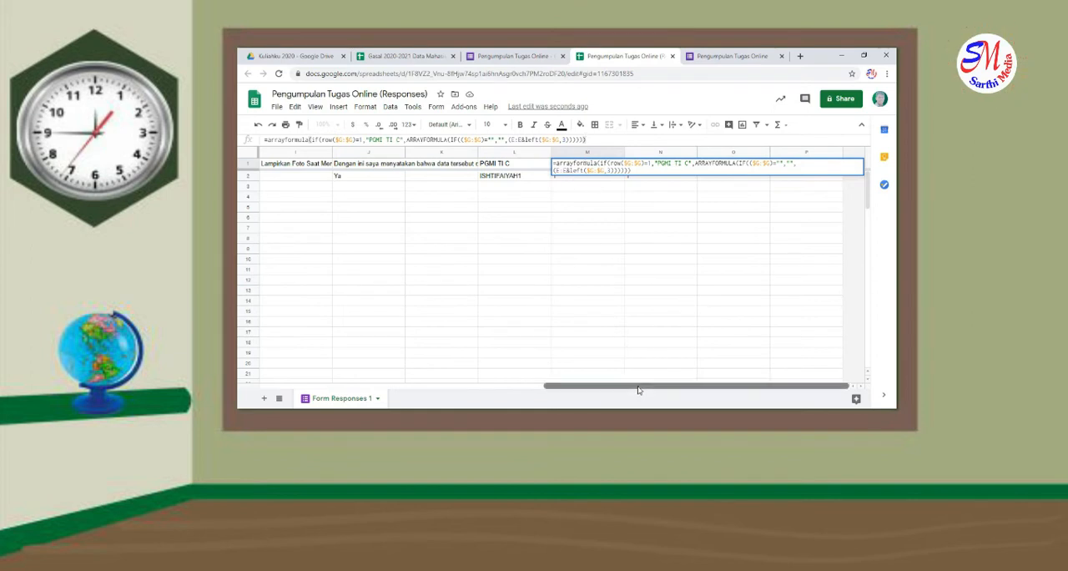
pyautogui.moveTo(638, 390); pyautogui.dragTo(448, 396)
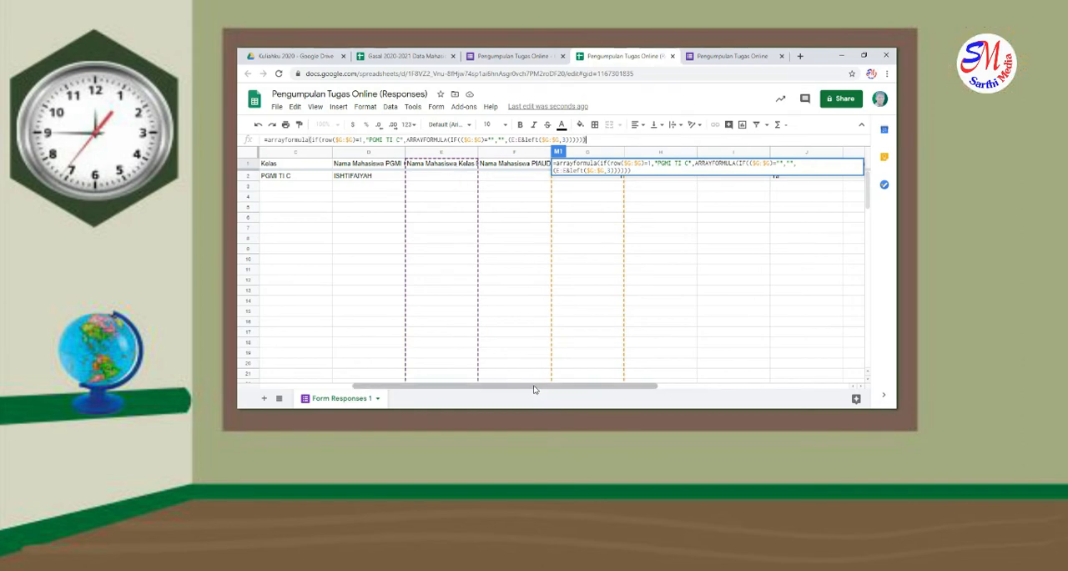
pyautogui.moveTo(534, 389); pyautogui.dragTo(724, 356)
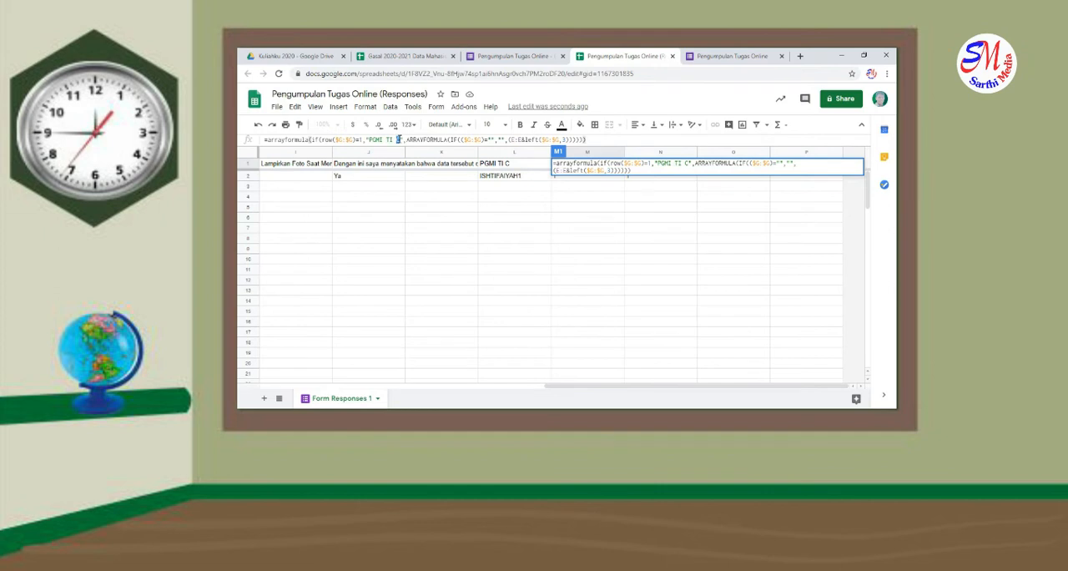
pyautogui.write('d')
pyautogui.press('BackSpace')
pyautogui.write('D')
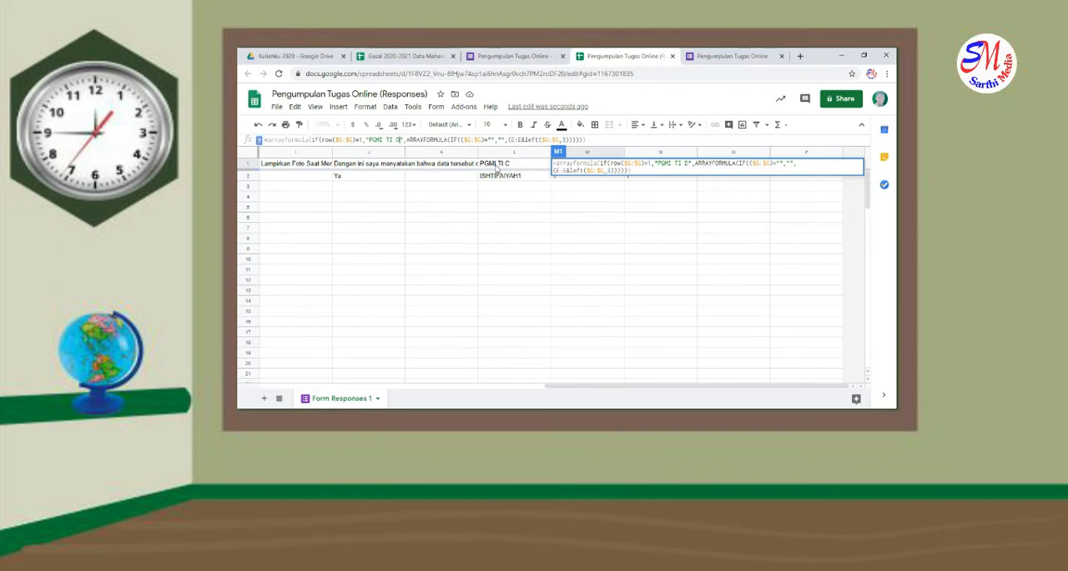
pyautogui.press('Return')
pyautogui.click(632, 165)
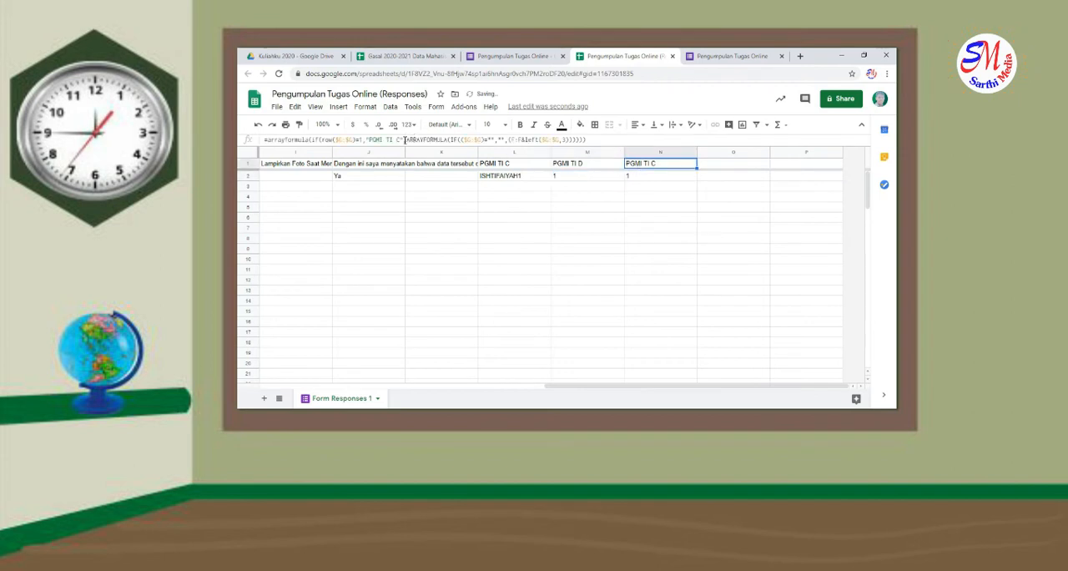
pyautogui.moveTo(397, 140)
pyautogui.mouseDown()
pyautogui.moveTo(382, 140)
pyautogui.moveTo(401, 142)
pyautogui.mouseUp()
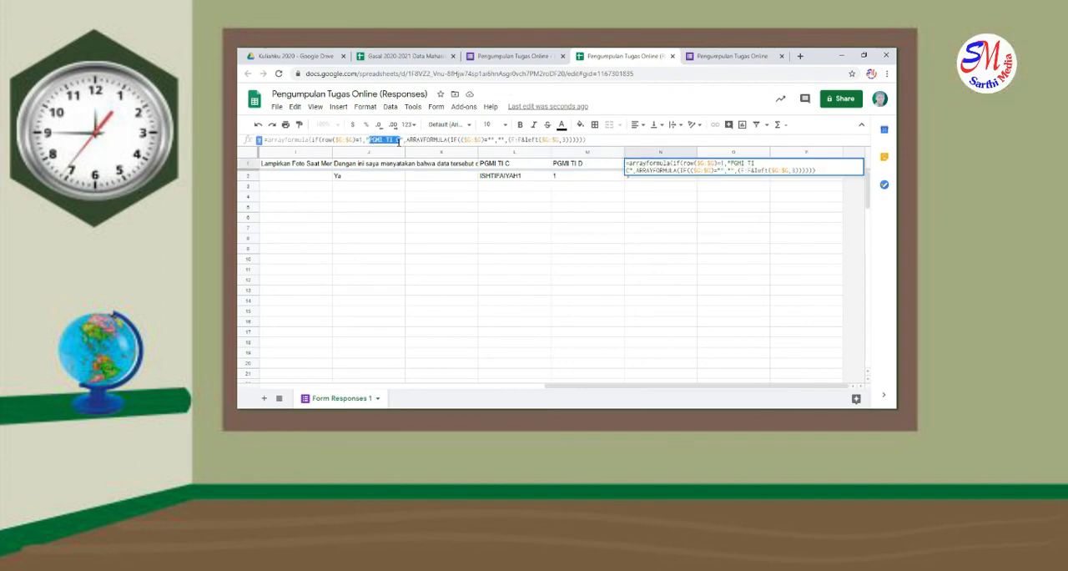
pyautogui.write('PI')
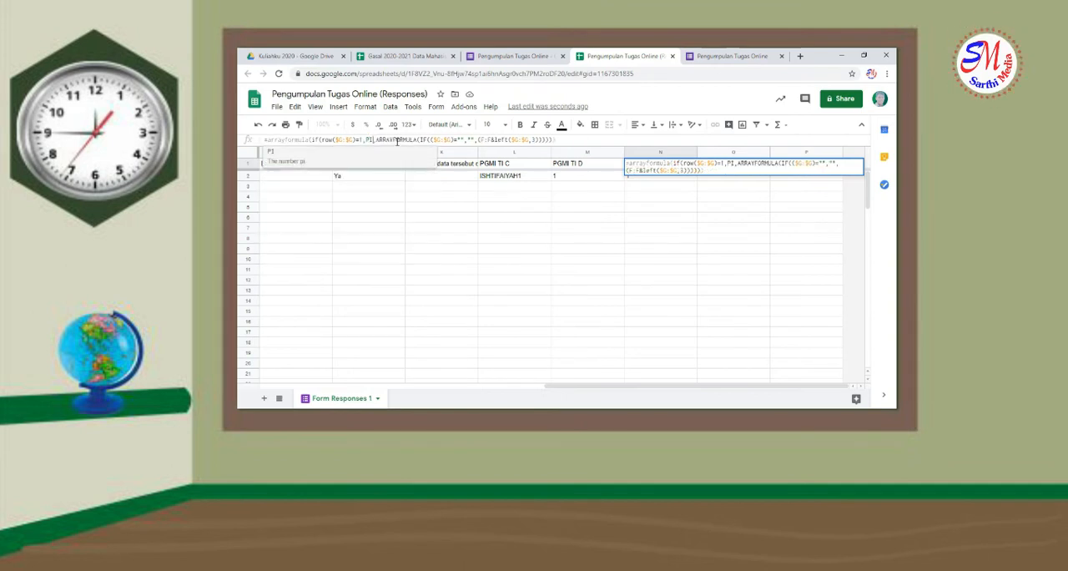
pyautogui.write('AUD EVA')
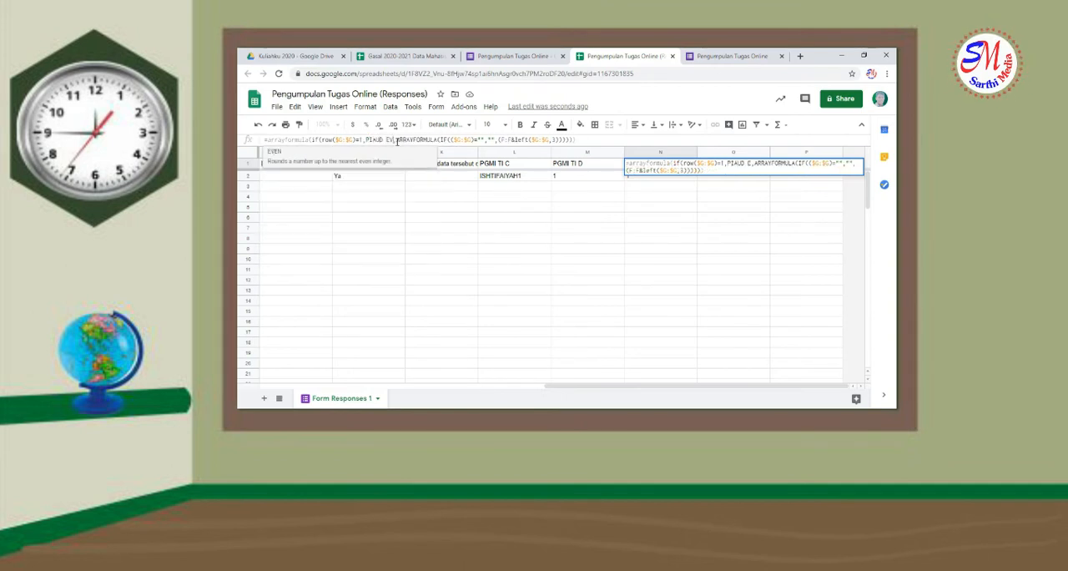
pyautogui.write(' A')
pyautogui.press('Return')
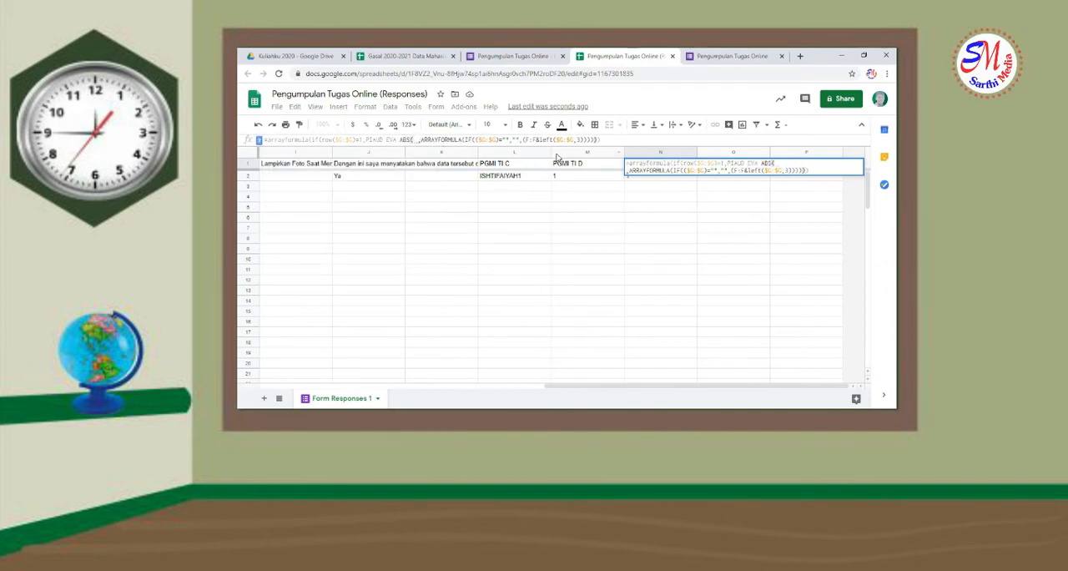
pyautogui.press('Escape')
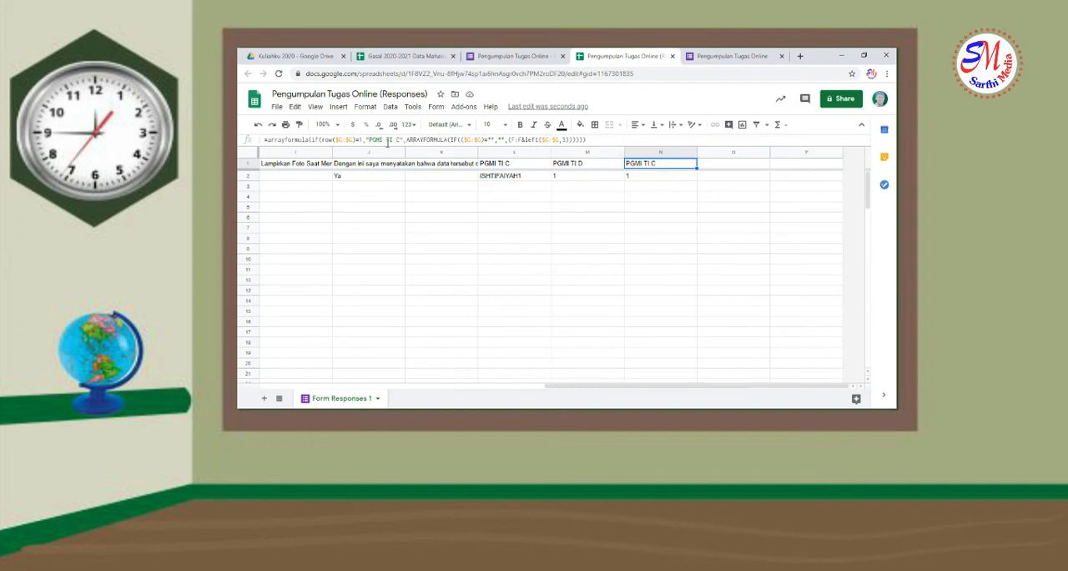
# Change the header label in the N1 formula to "PIAUD EVA A", keeping the quotation marks around it
pyautogui.moveTo(402, 140); pyautogui.dragTo(373, 139)
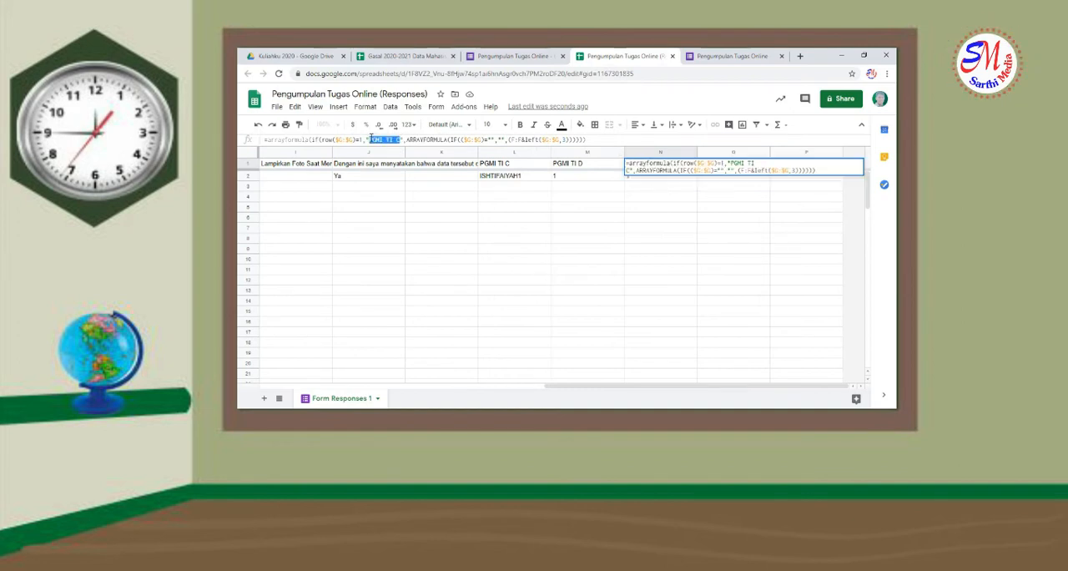
pyautogui.write('PIAUD')
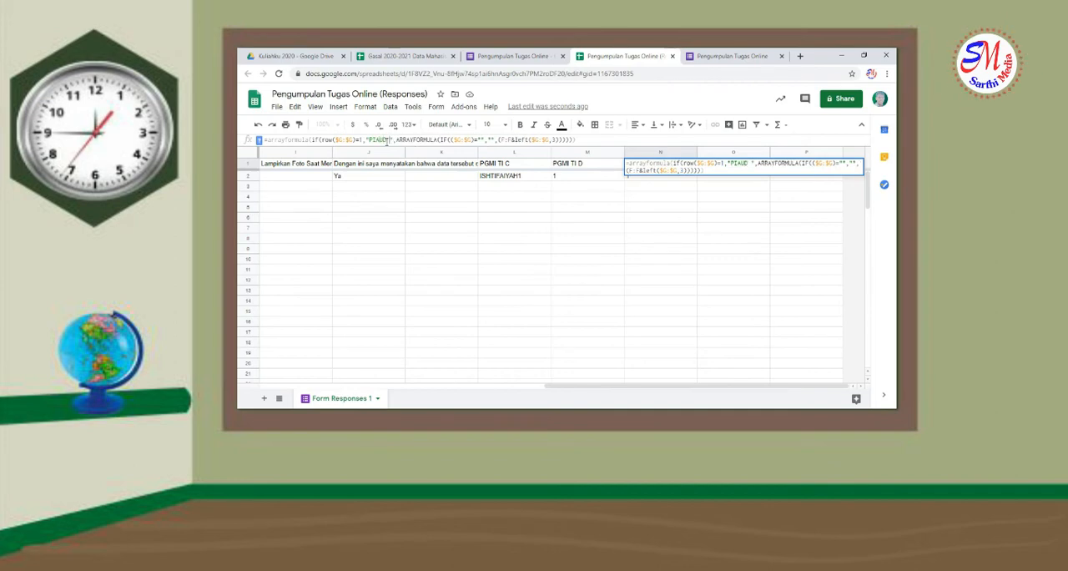
pyautogui.write(' EVA')
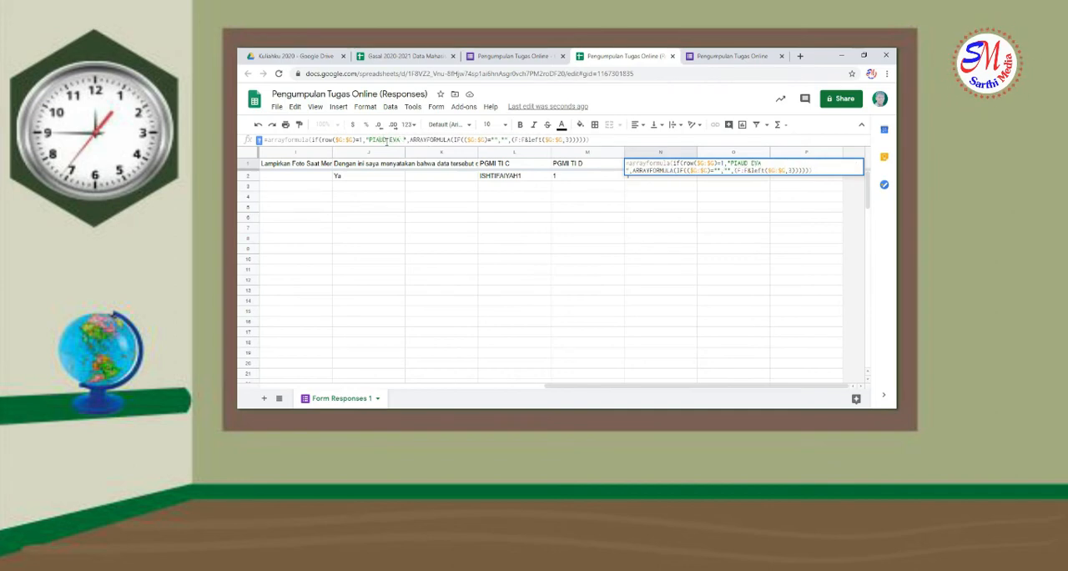
pyautogui.write(' A')
pyautogui.press('Return')
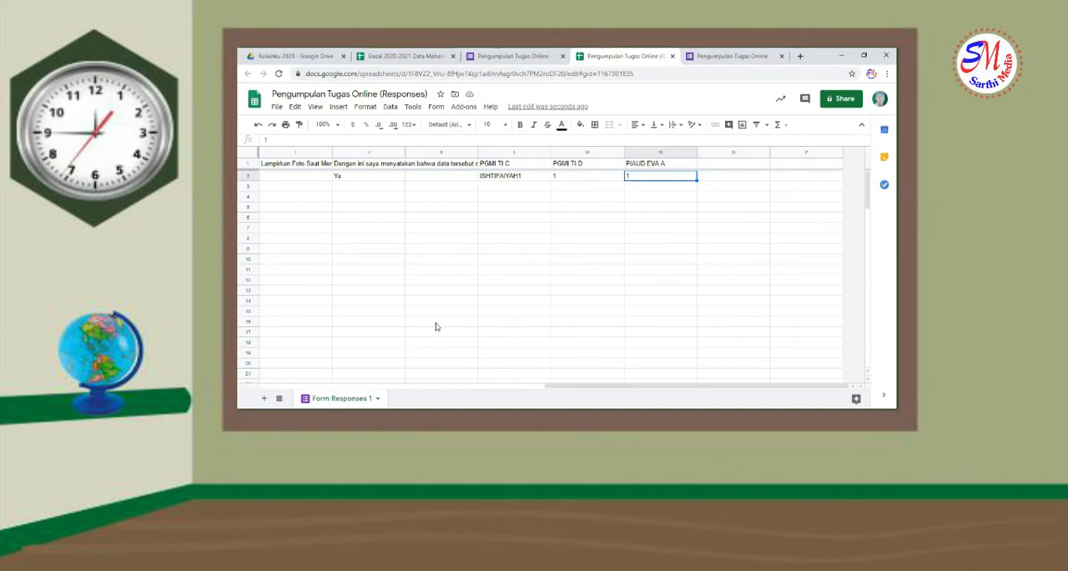
# Copy the second array formula, labelled "Tugas ke", from the "Formula Tugas Online" text file into cell O1 of the responses sheet
pyautogui.hotkey('alt', 'Tab')
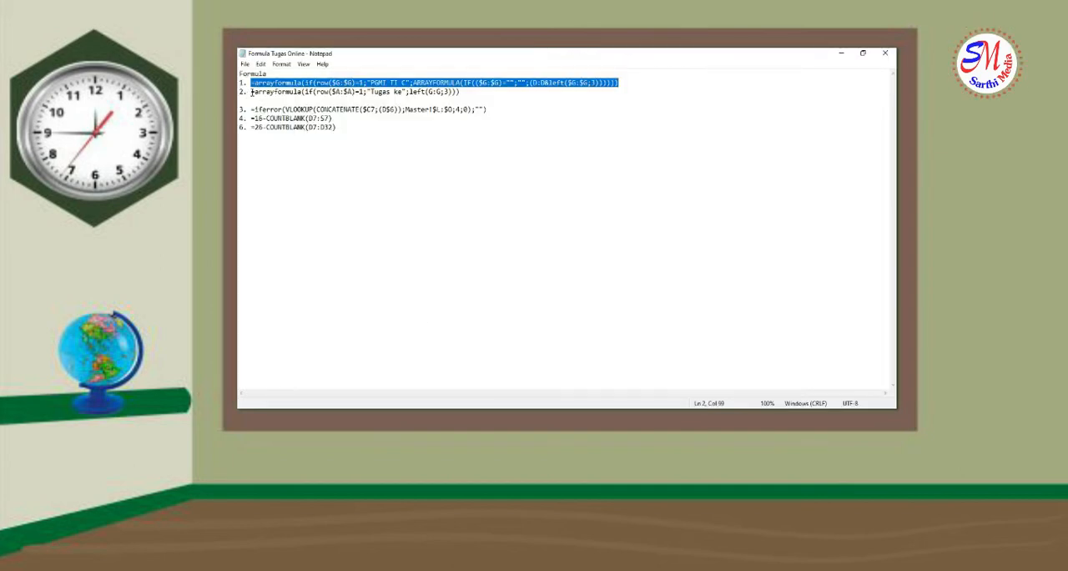
pyautogui.moveTo(251, 92); pyautogui.dragTo(481, 92)
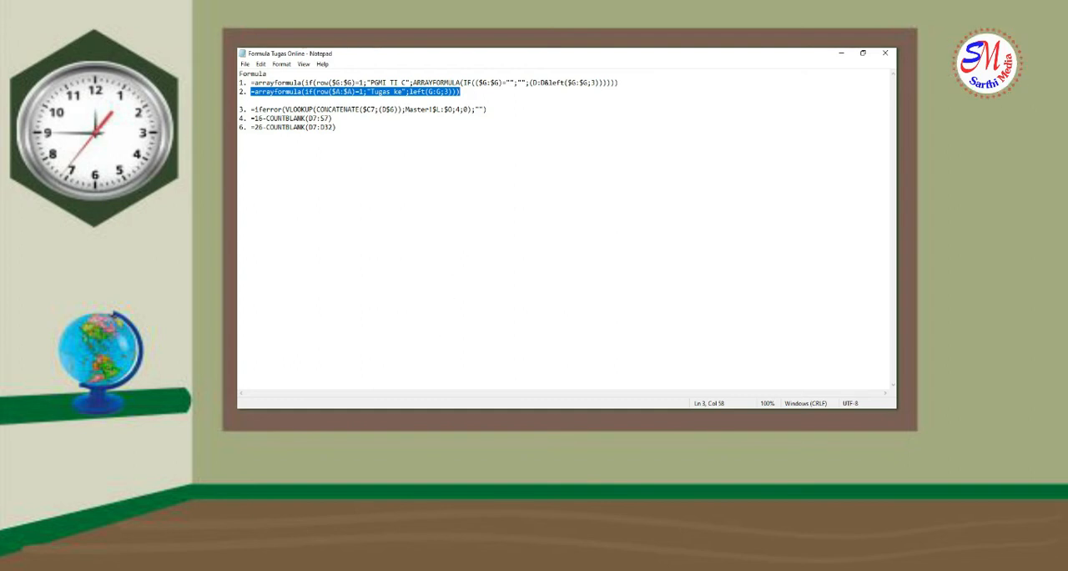
pyautogui.hotkey('alt', 'Tab')
pyautogui.click(725, 165)
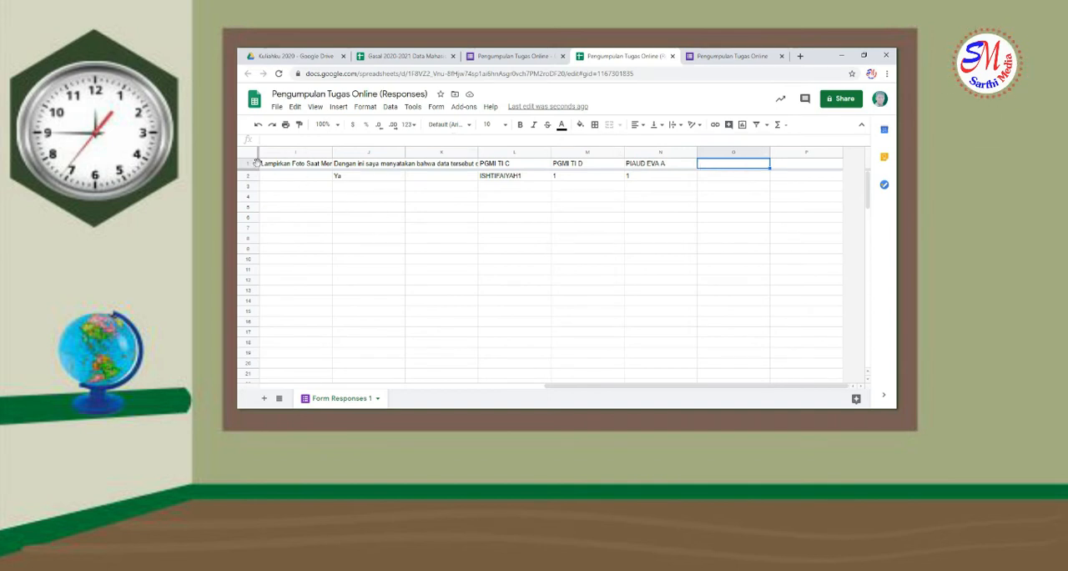
pyautogui.click(304, 138)
pyautogui.write('=arrayformula(if(row($A:$A)=1;"Tugas ke";left(C:C;3)))')
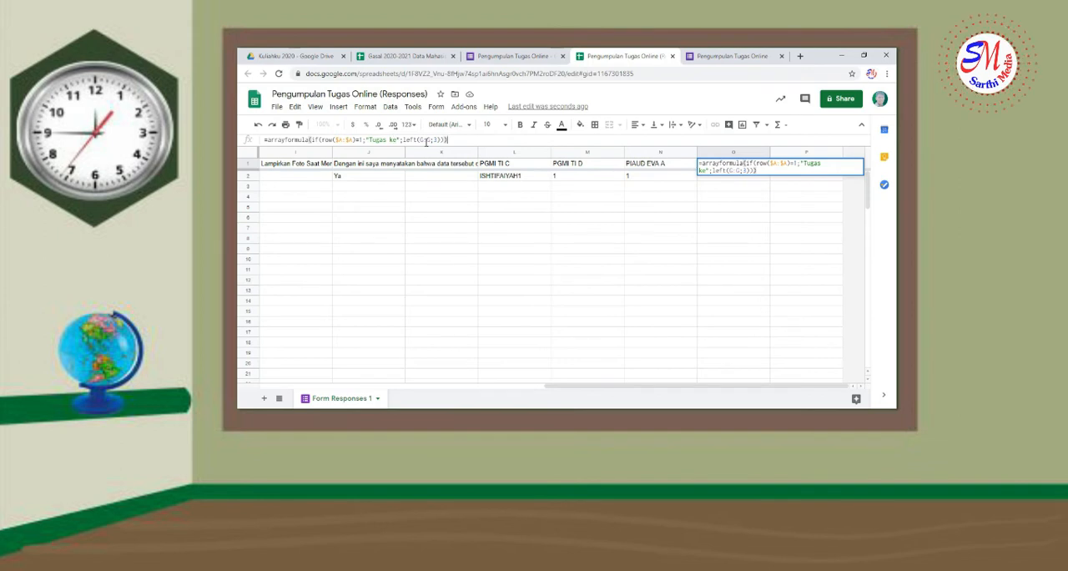
# Check the O1 formula's column G reference against the Tugas Ke column and enter the formula
pyautogui.moveTo(599, 387); pyautogui.dragTo(417, 368)
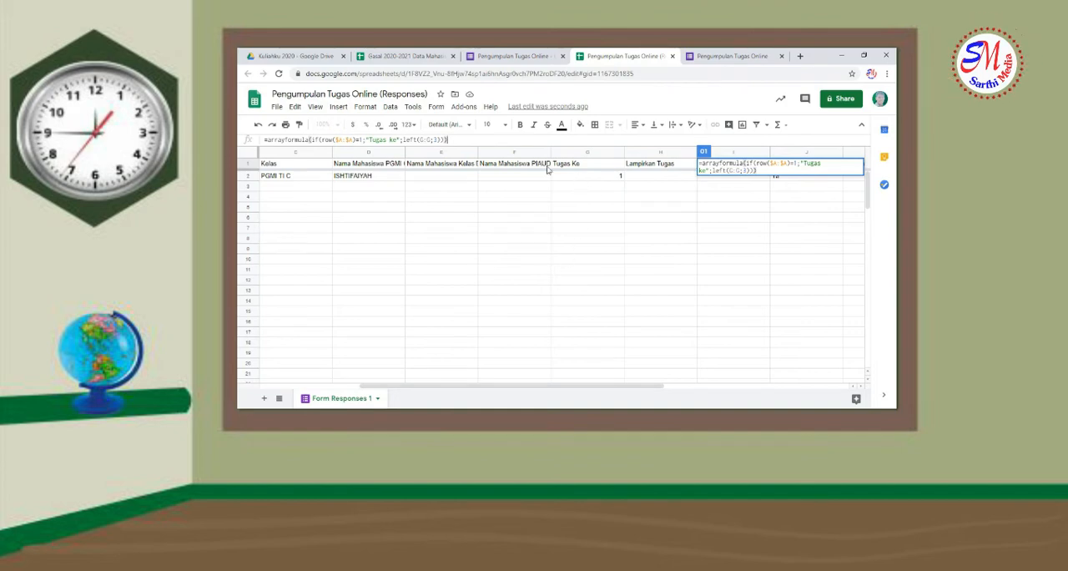
pyautogui.click(488, 139)
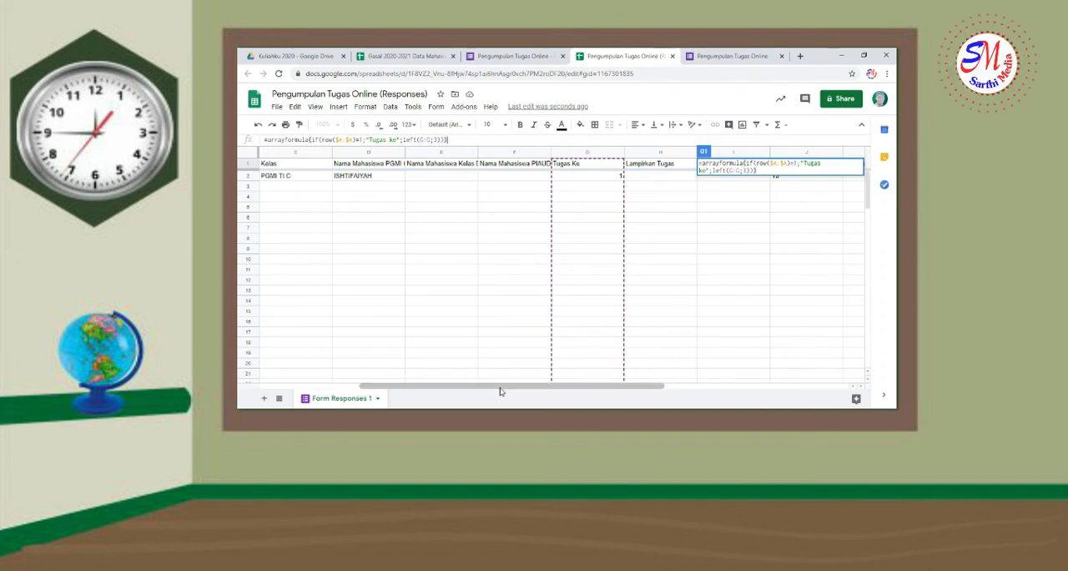
pyautogui.moveTo(501, 389); pyautogui.dragTo(666, 385)
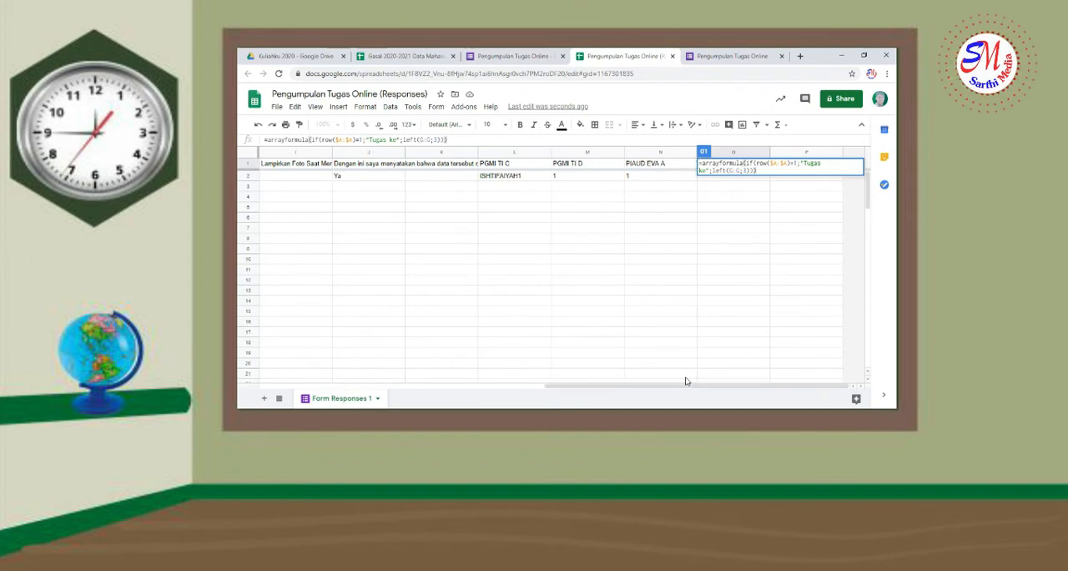
pyautogui.press('Return')
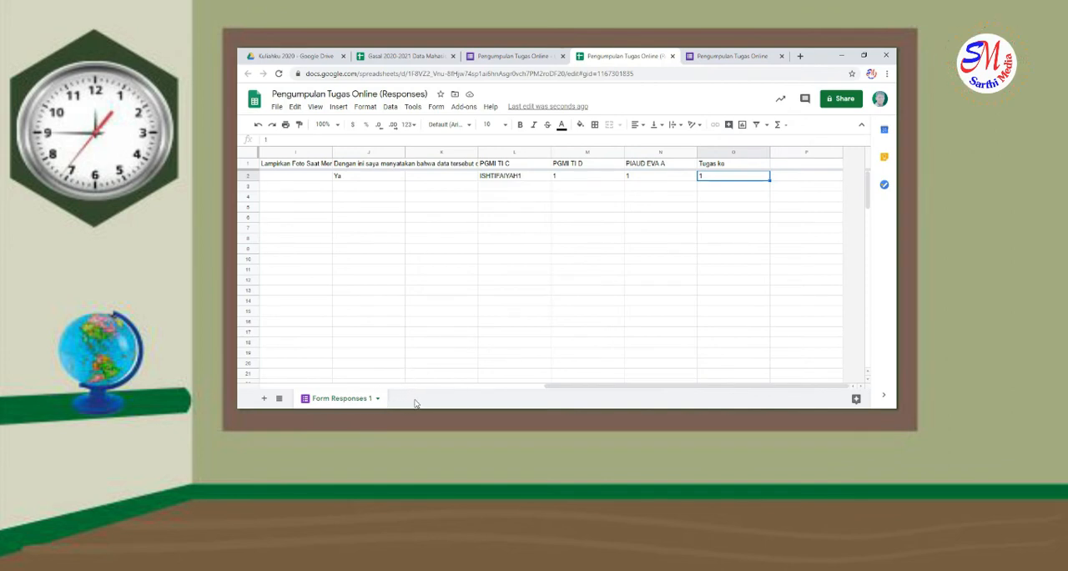
# Rename the "Form Responses 1" sheet as "Master"
pyautogui.rightClick(323, 402)
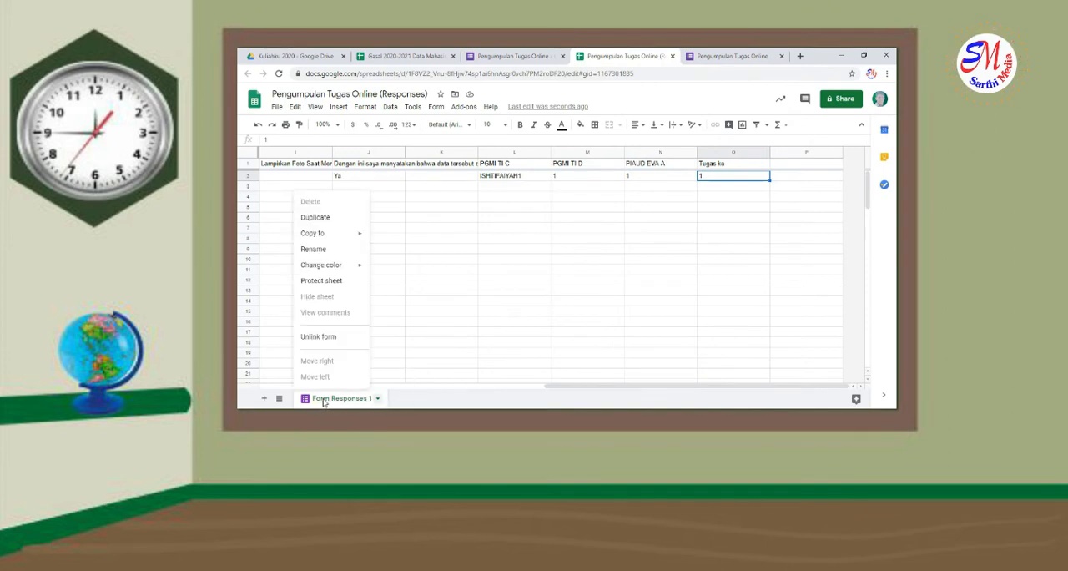
pyautogui.click(452, 353)
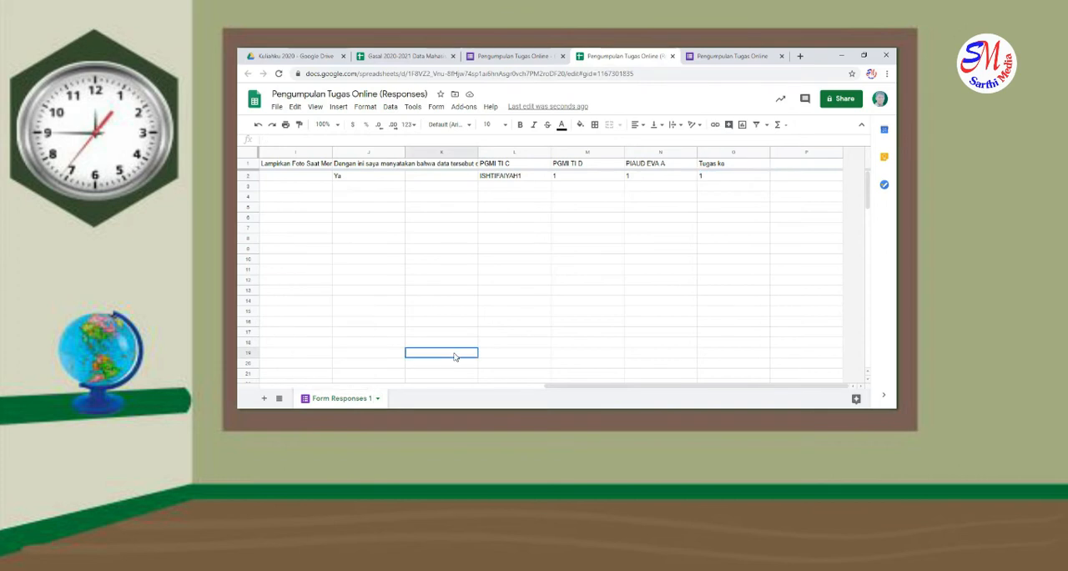
pyautogui.rightClick(340, 400)
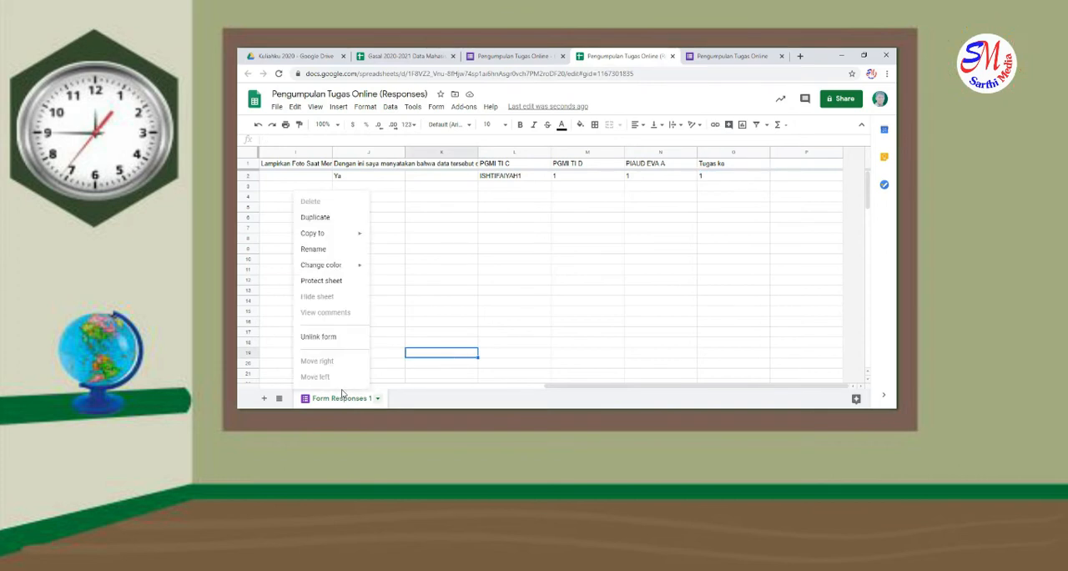
pyautogui.click(313, 248)
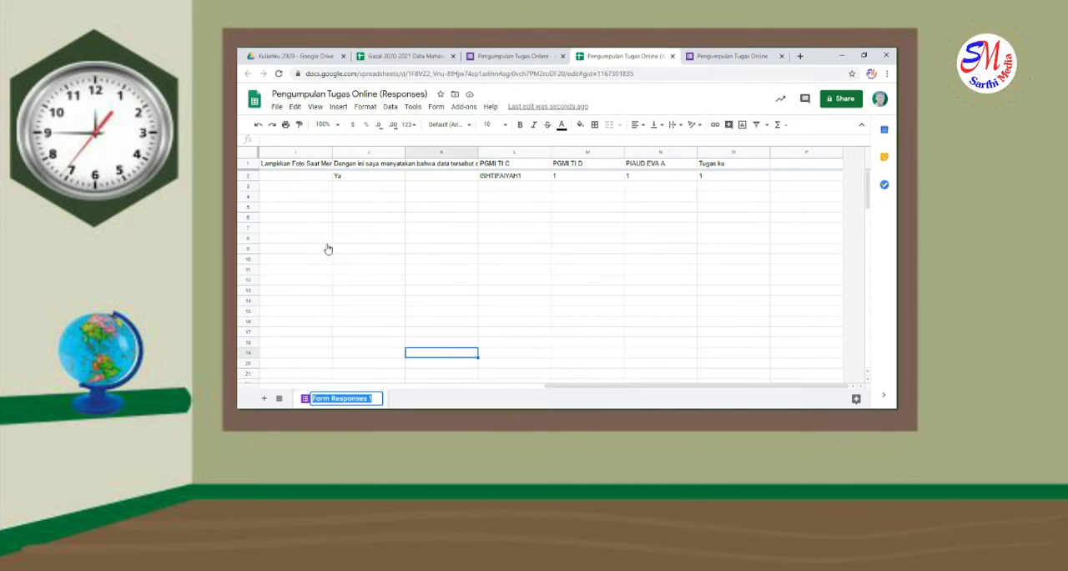
pyautogui.write('Maste')
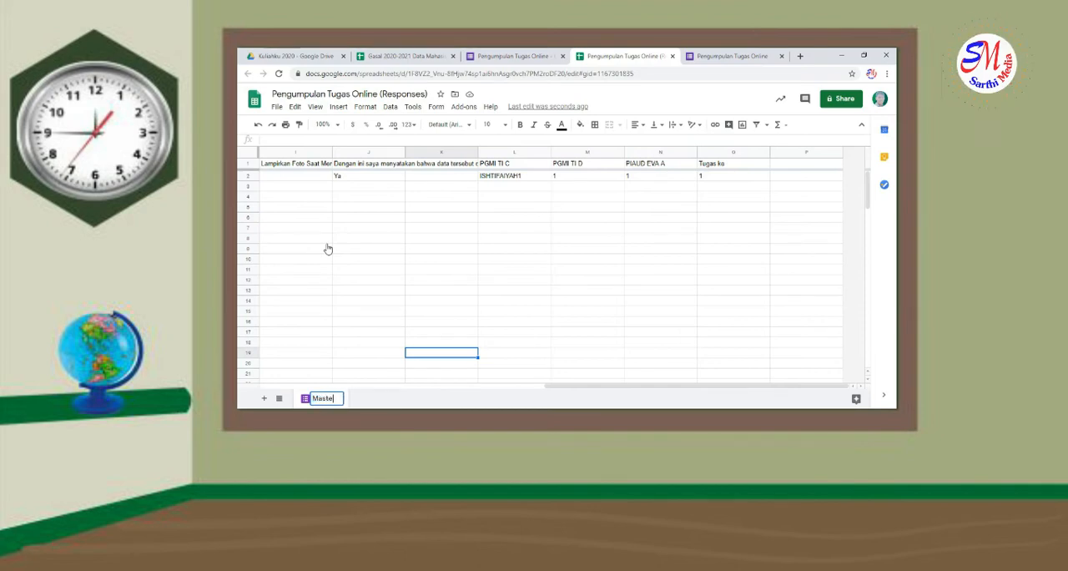
pyautogui.write('r')
pyautogui.click(348, 240)
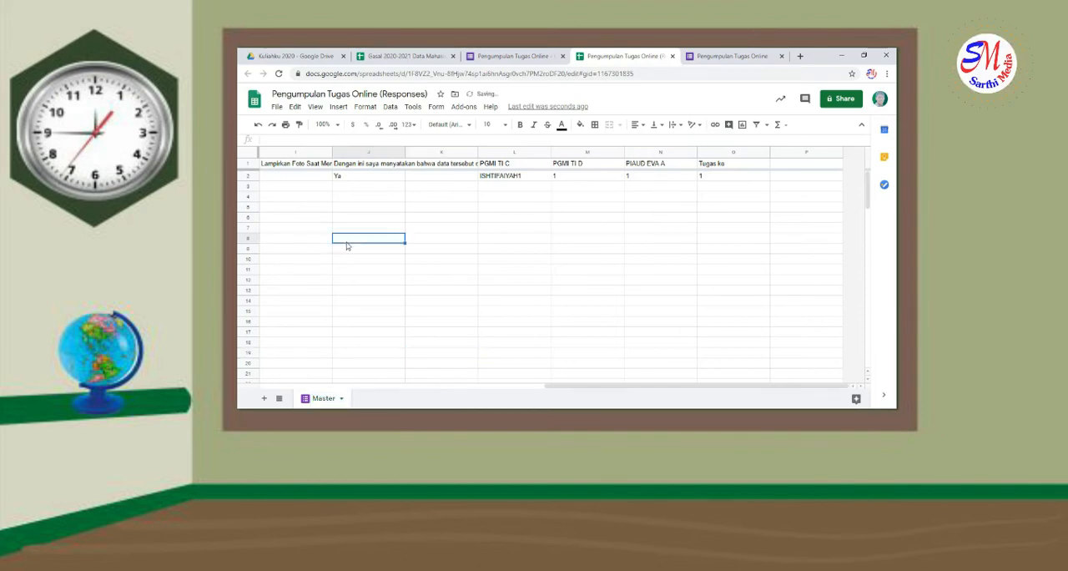
pyautogui.click(433, 255)
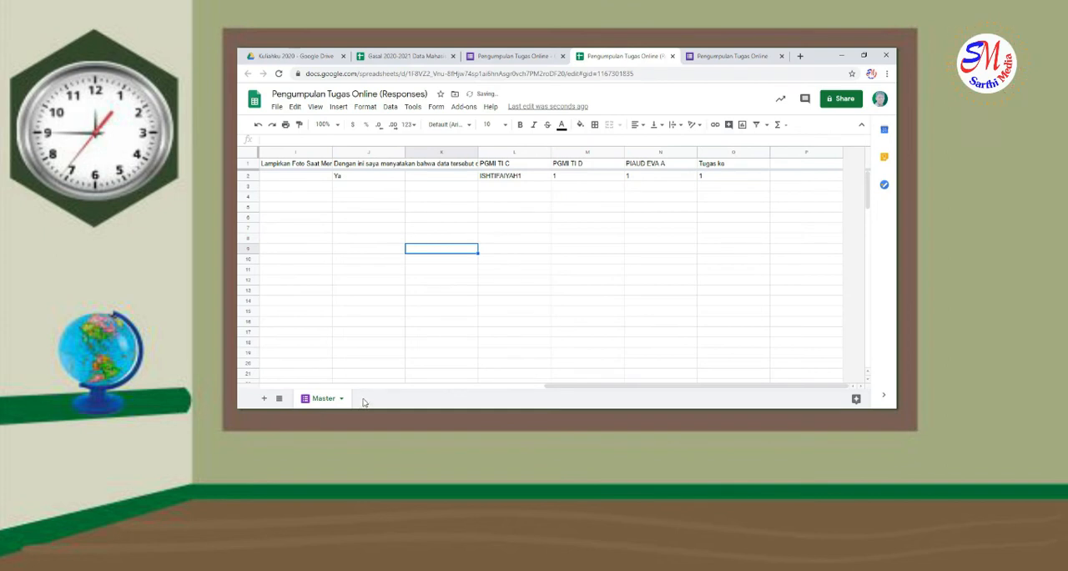
pyautogui.click(408, 312)
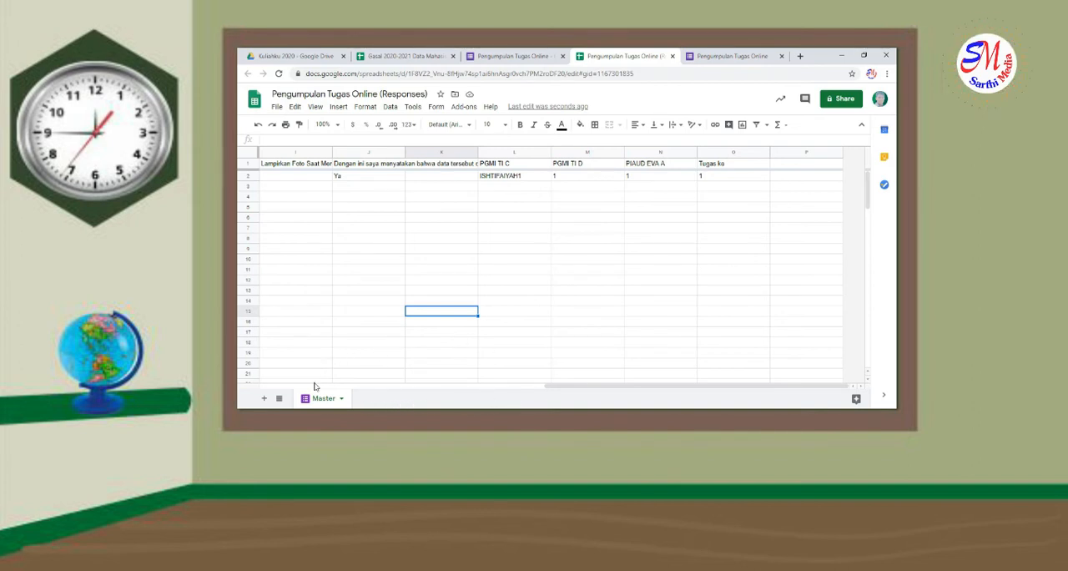
# Add three new blank sheets after the Master sheet
pyautogui.click(263, 399)
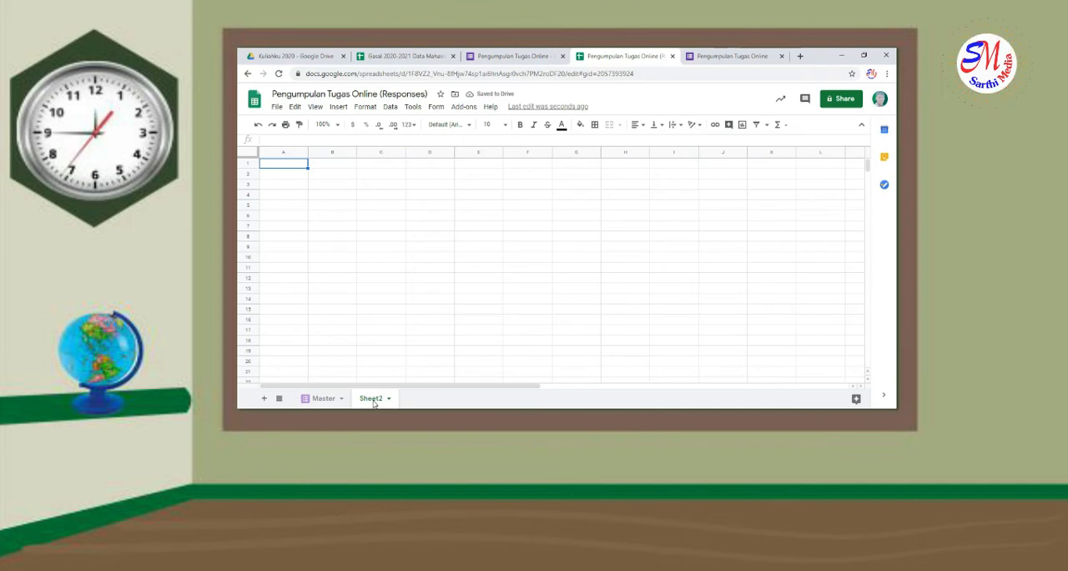
pyautogui.click(264, 398)
pyautogui.click(264, 398)
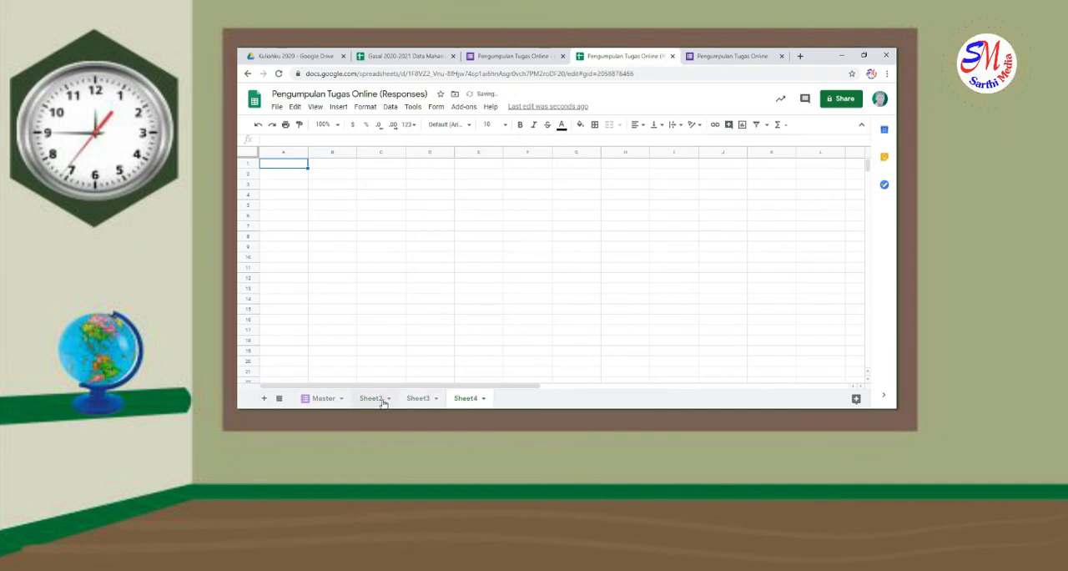
# Rename Sheet2 as "PGMI TI C"
pyautogui.click(382, 400)
pyautogui.rightClick(383, 402)
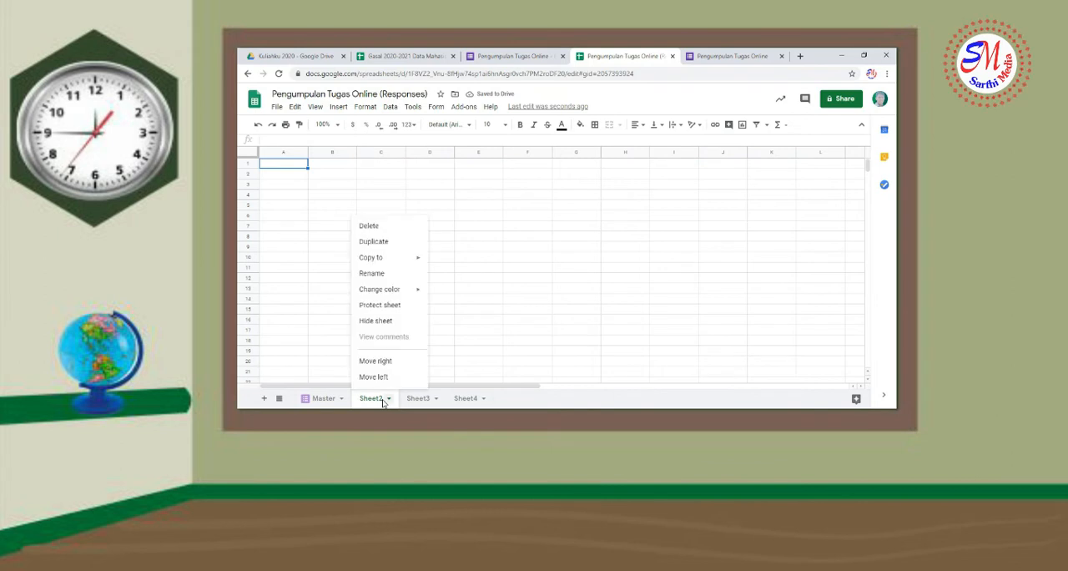
pyautogui.click(386, 276)
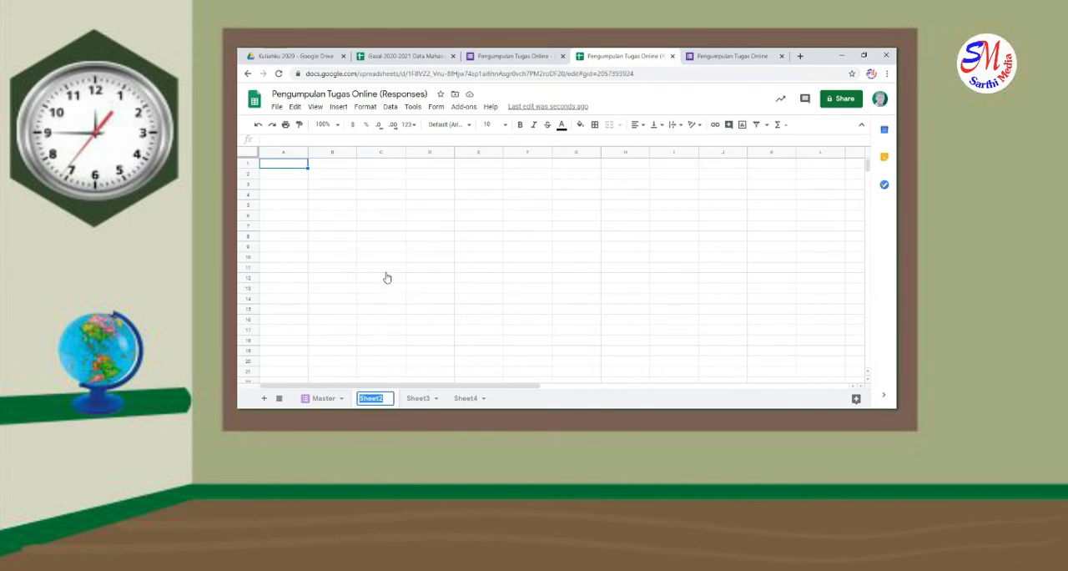
pyautogui.write('PGMI T')
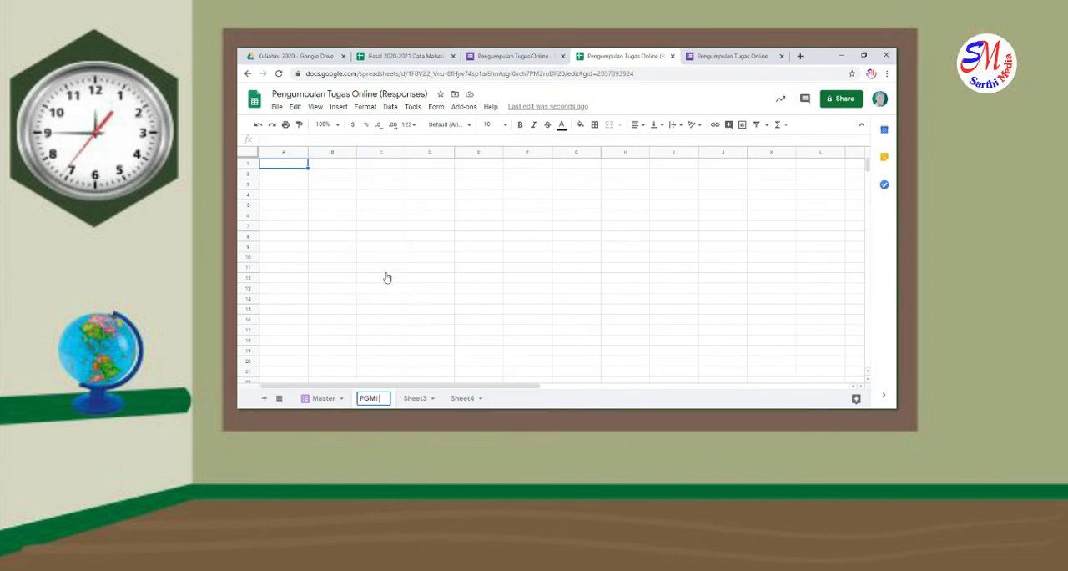
pyautogui.write('I')
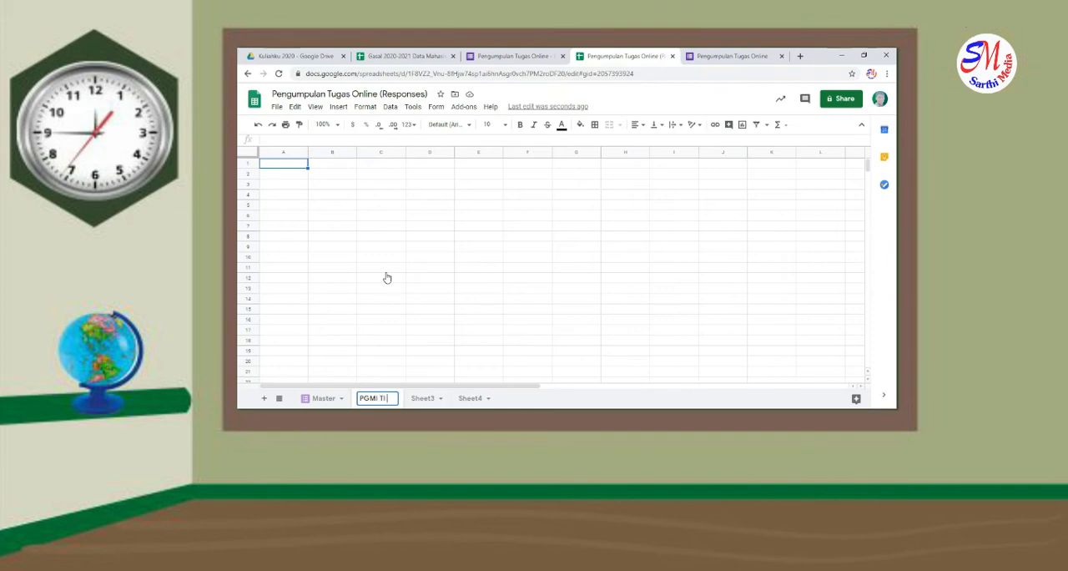
pyautogui.write(' C')
# Rename Sheet3 as "PGMI TI D"
pyautogui.click(442, 399)
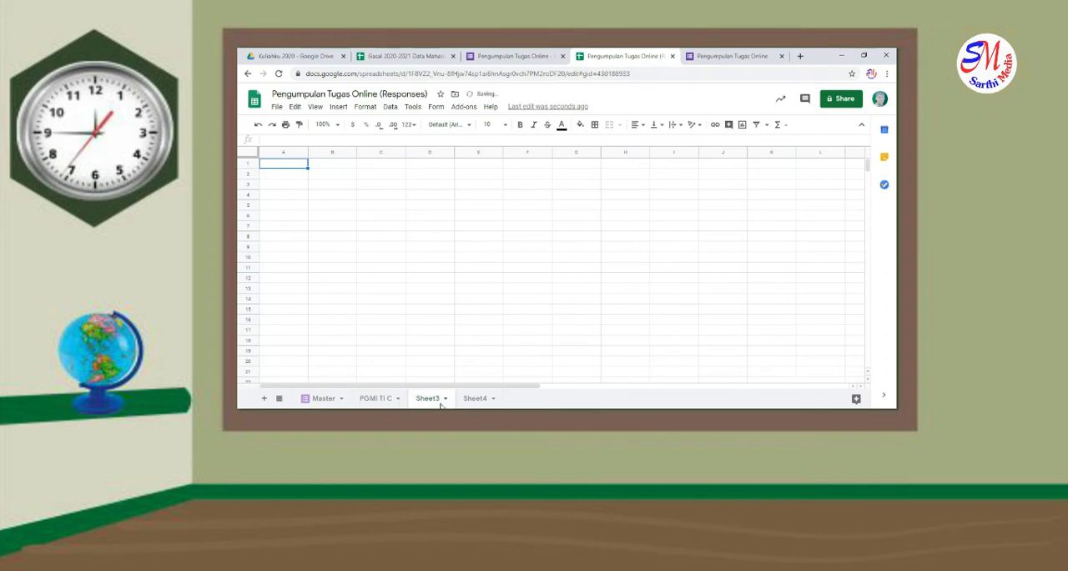
pyautogui.click(445, 398)
pyautogui.click(446, 274)
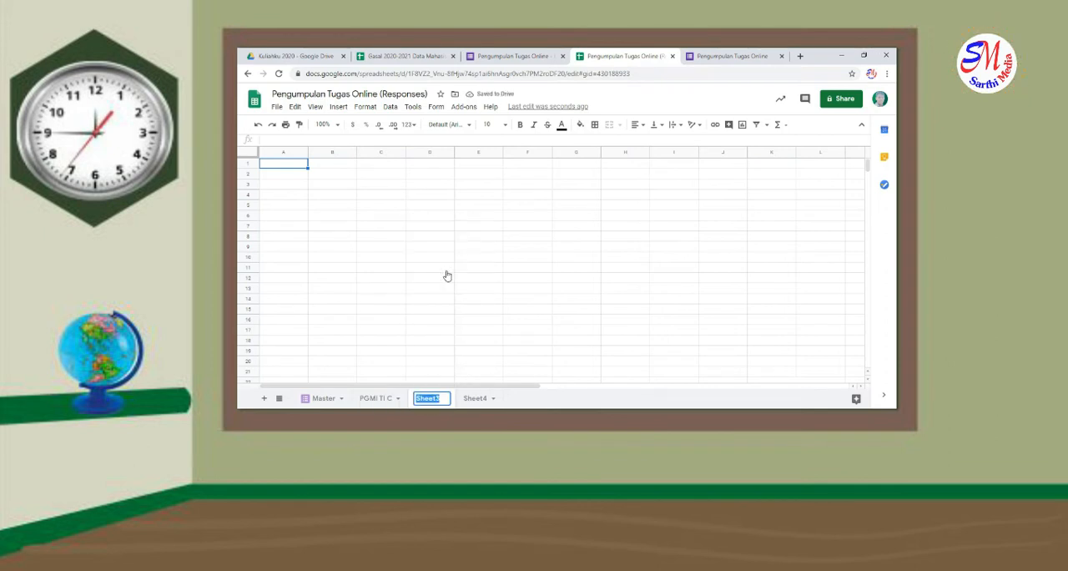
pyautogui.write('PGMI ')
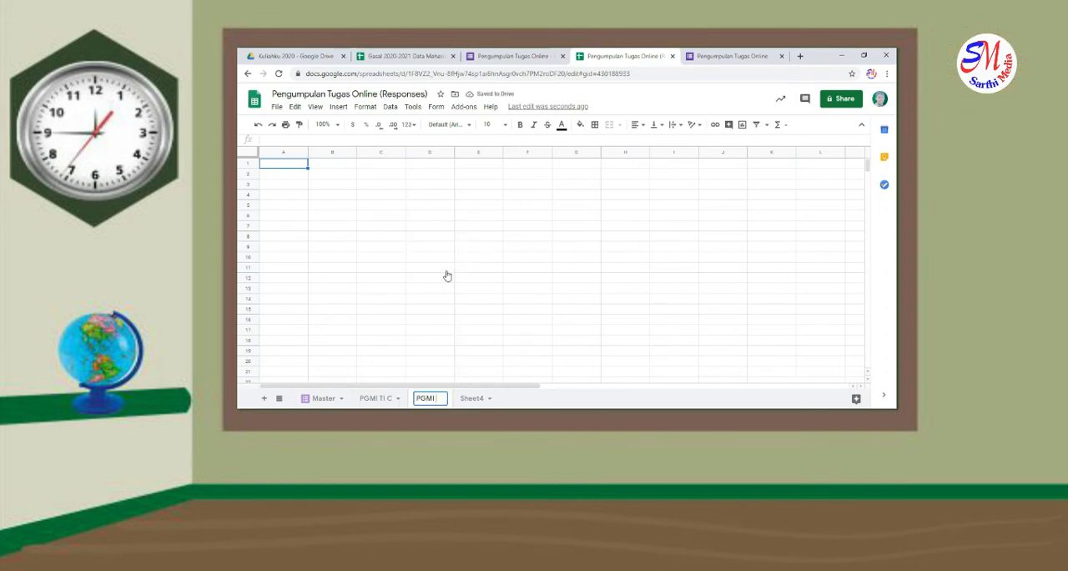
pyautogui.write('TI')
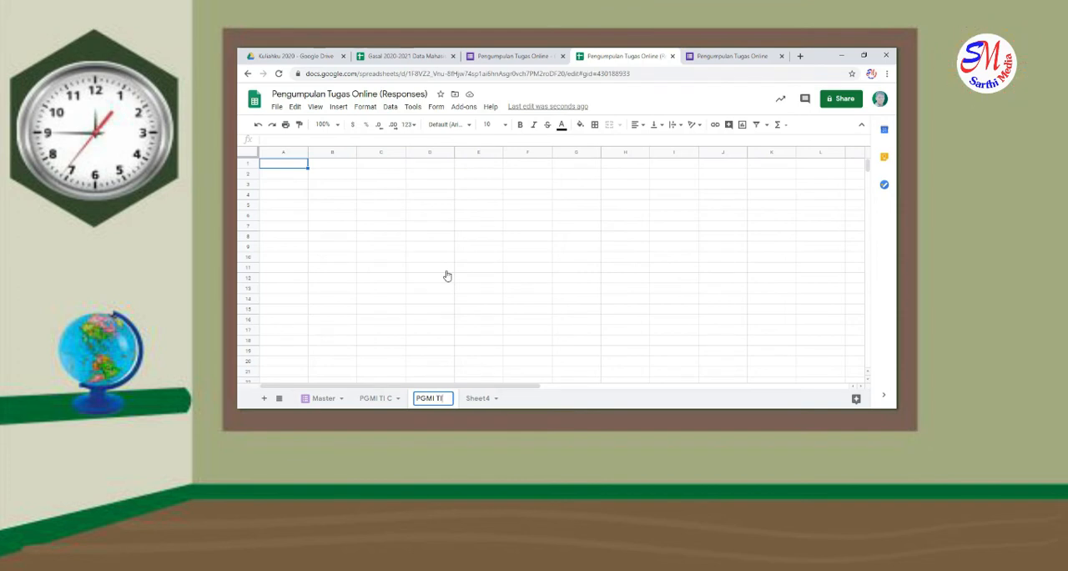
pyautogui.write(' D')
pyautogui.click(486, 398)
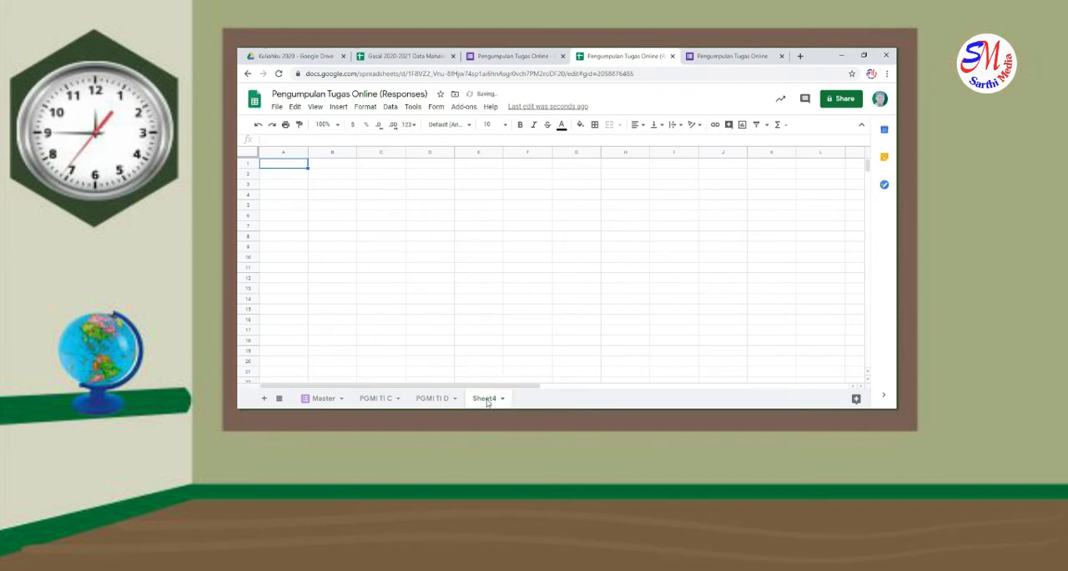
pyautogui.rightClick(487, 398)
pyautogui.click(516, 278)
pyautogui.write('P')
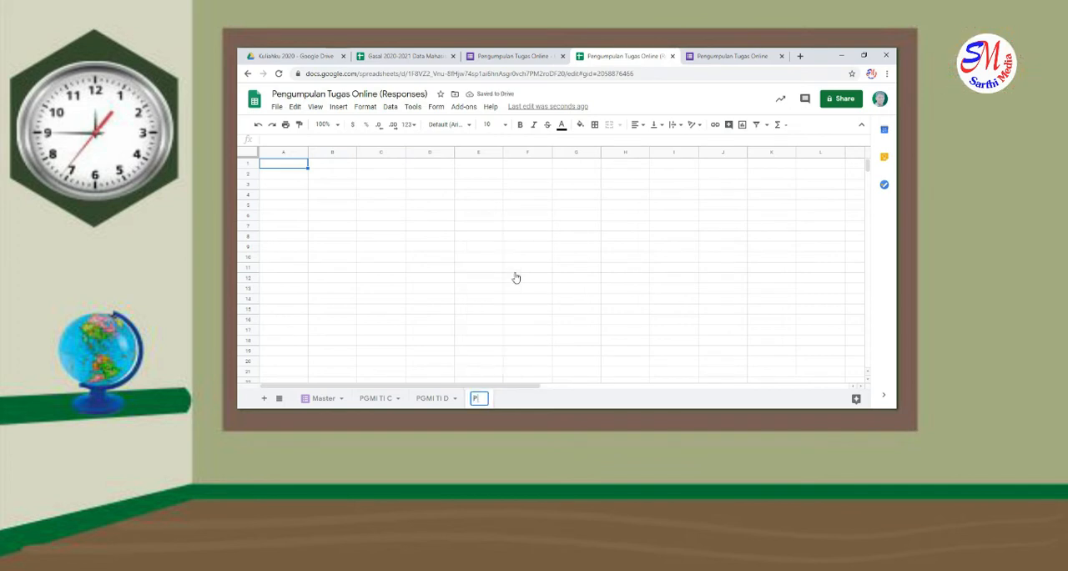
pyautogui.write('GMI')
pyautogui.press('BackSpace')
pyautogui.press('BackSpace')
pyautogui.press('BackSpace')
pyautogui.press('BackSpace')
pyautogui.press('BackSpace')
pyautogui.write('PIAUD')
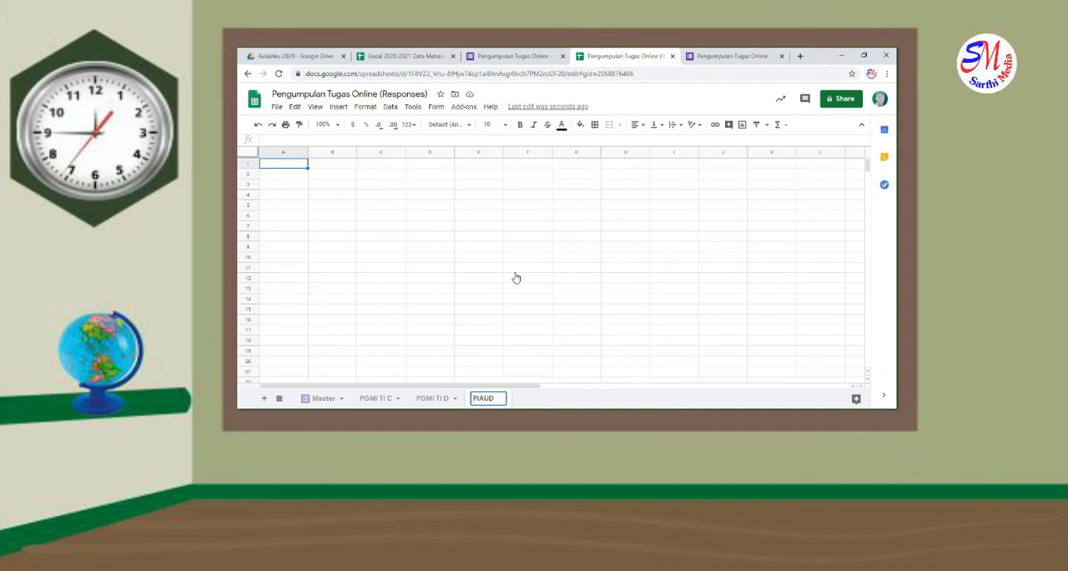
pyautogui.write(' Eva A')
pyautogui.click(514, 271)
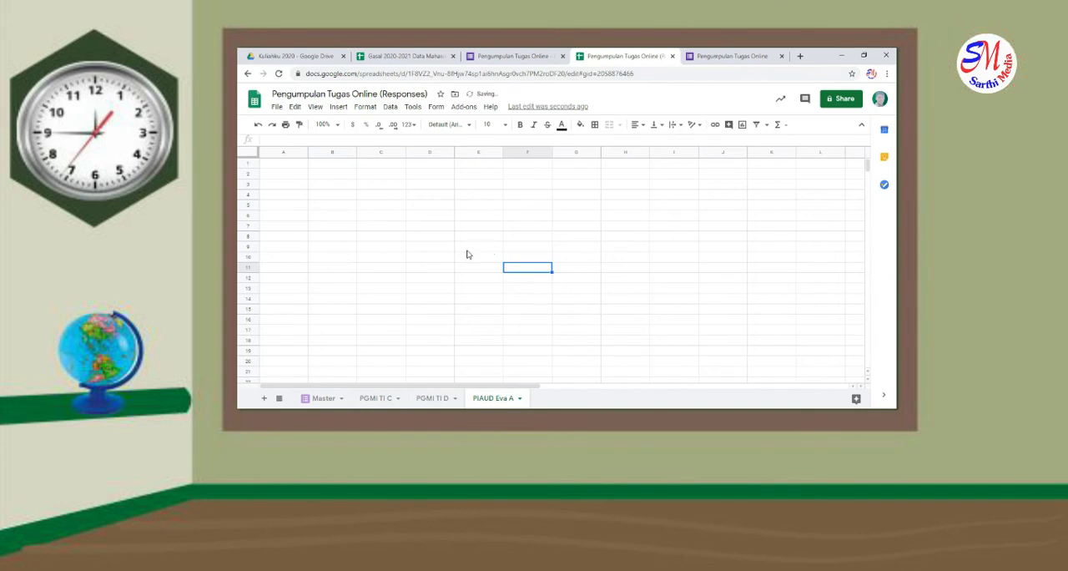
# Enter the letterhead placeholder "KOP Institusi" in cell A1 of the PGMI TI C sheet
pyautogui.click(282, 171)
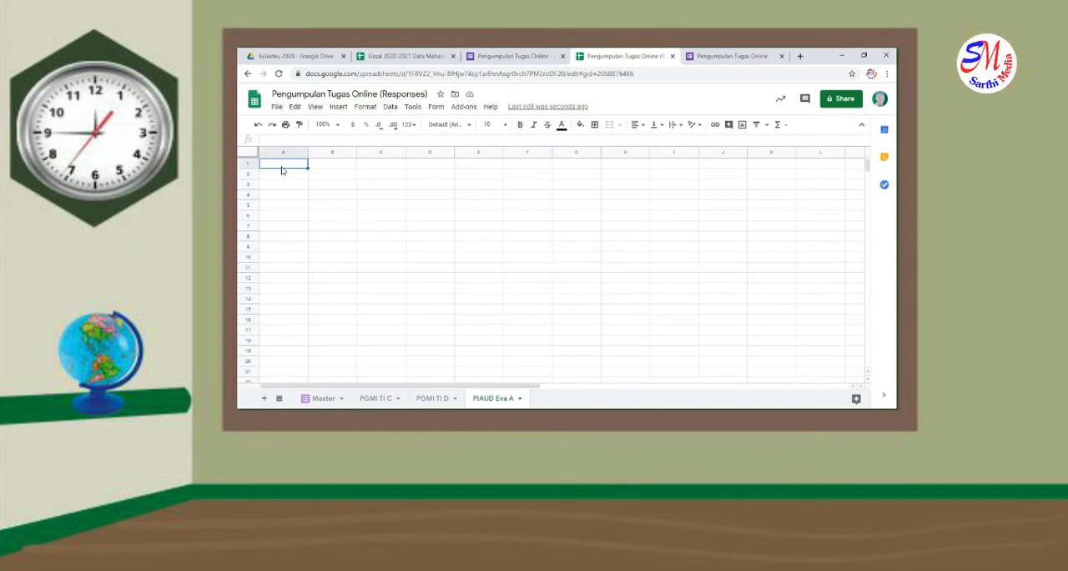
pyautogui.write('KOP')
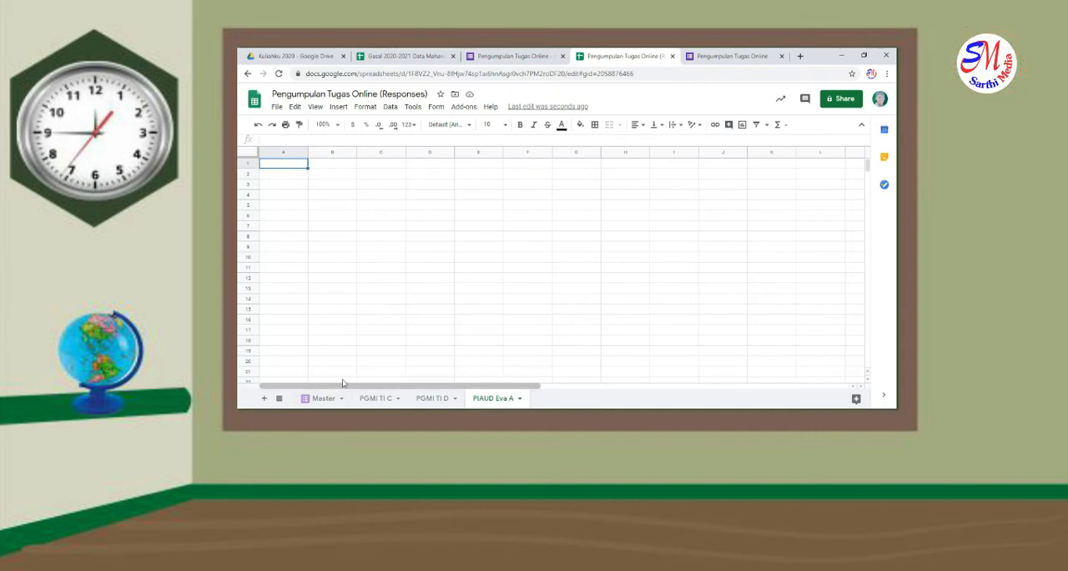
pyautogui.click(374, 399)
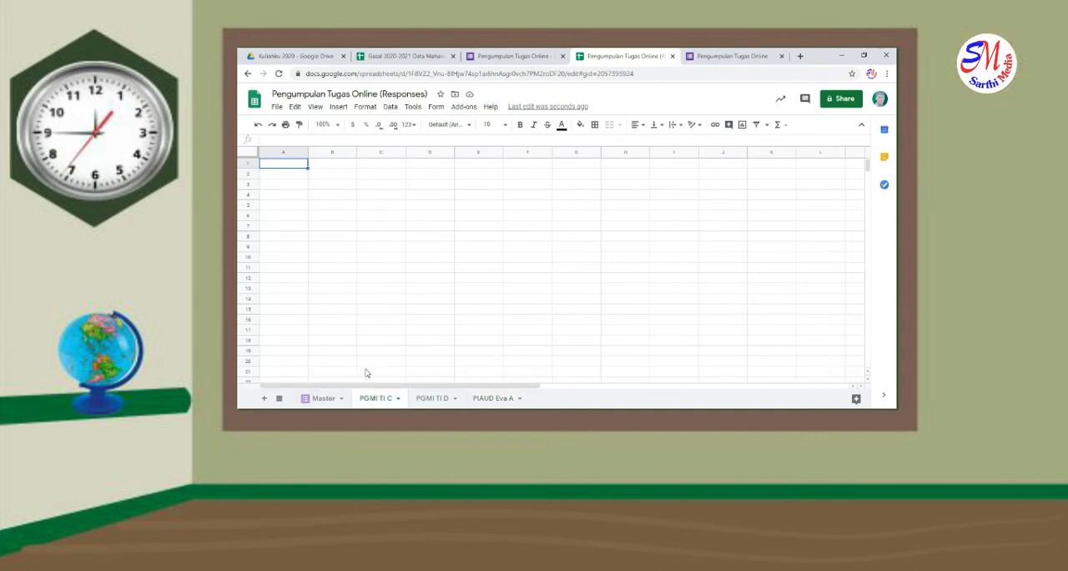
pyautogui.click(282, 177)
pyautogui.click(284, 165)
pyautogui.write('KOP I')
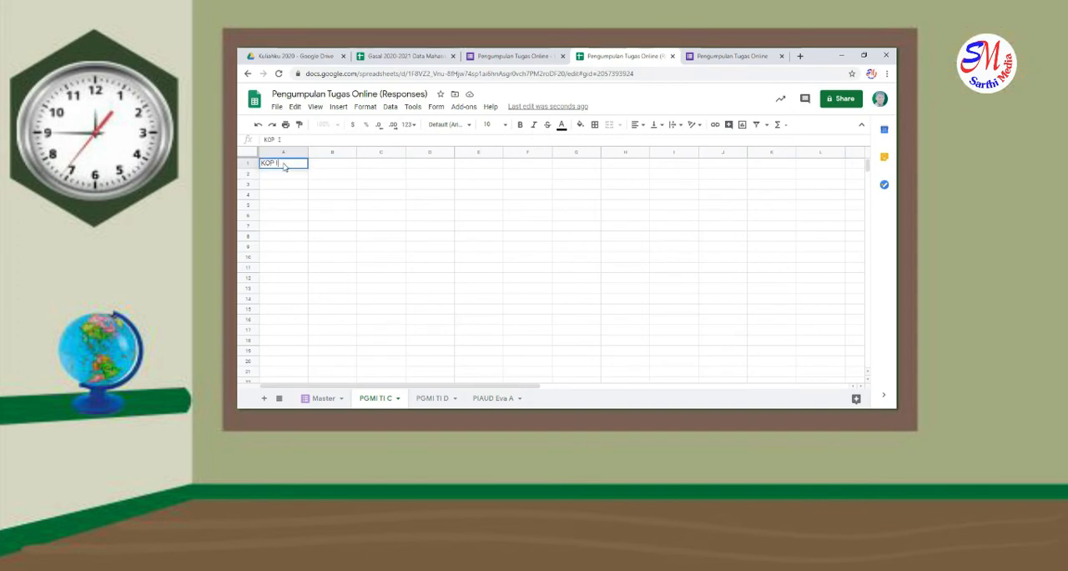
pyautogui.write('nstitusi')
# Enter the title "Pengumpulan Tugas" in cell A3 of the PGMI TI C sheet
pyautogui.click(274, 185)
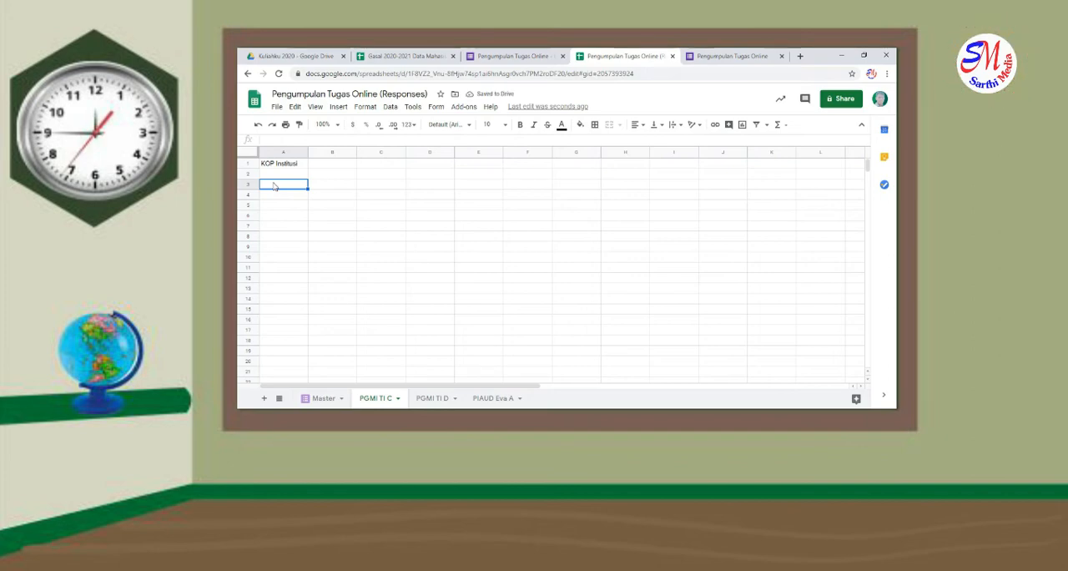
pyautogui.write('Pengumpulan Tugas')
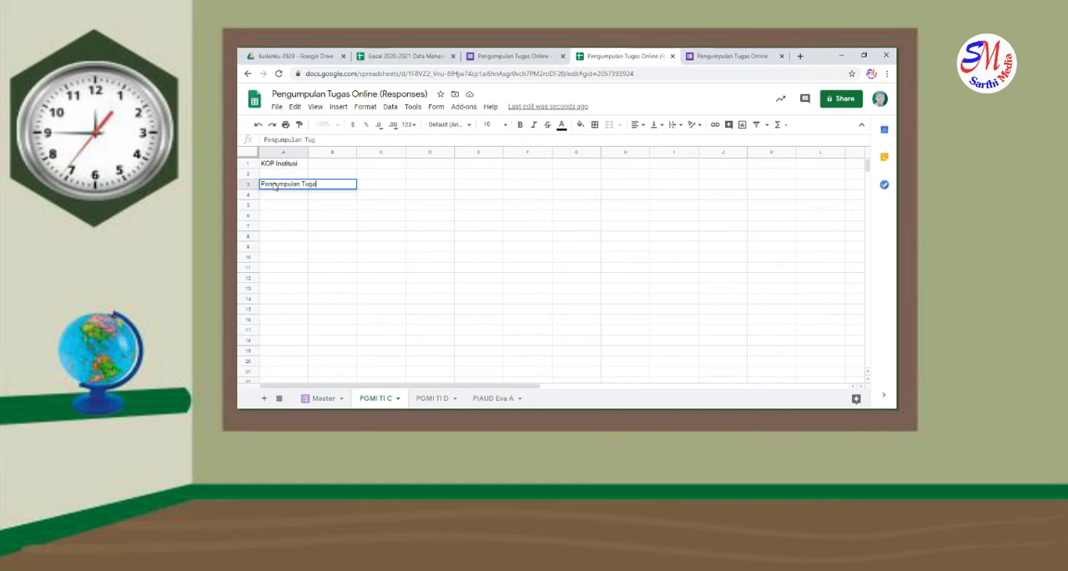
pyautogui.press('Return')
pyautogui.press('Return')
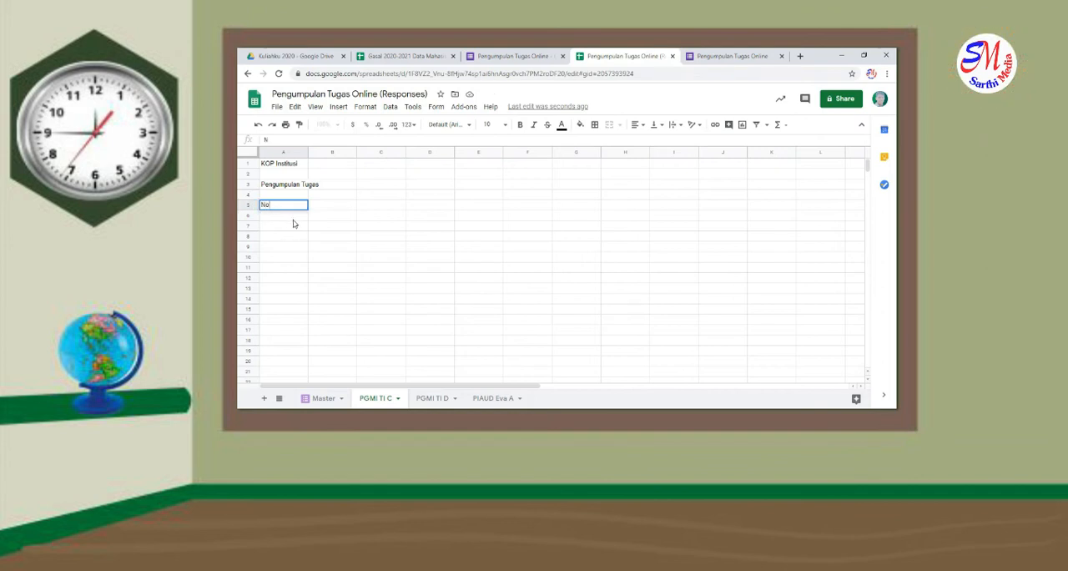
# Enter the column headers "No", "NIM" and "NAMA" in cells A5 to C5 and narrow column A to fit its header
pyautogui.press('Tab')
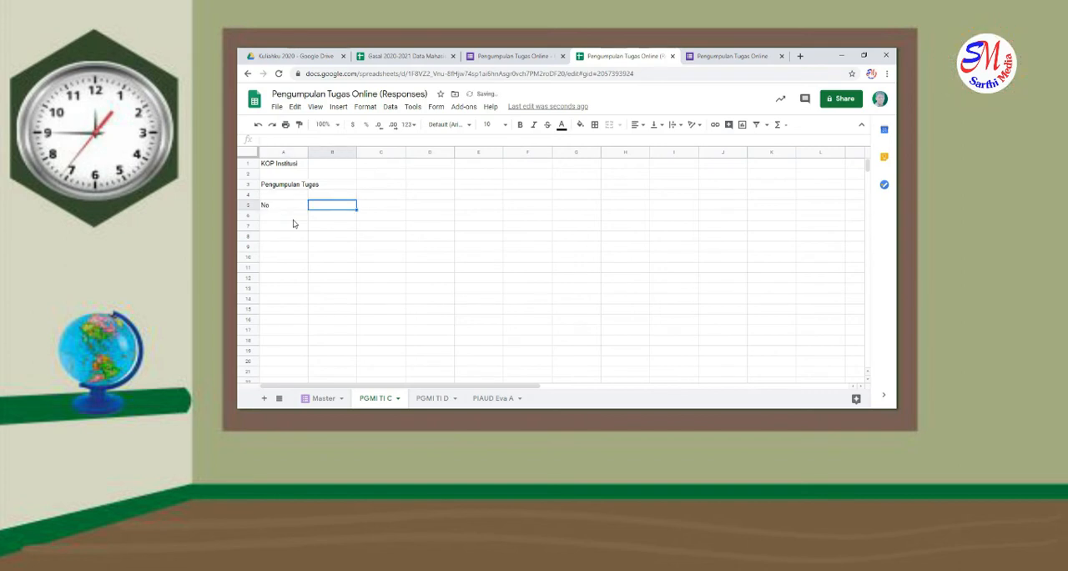
pyautogui.write('NIM')
pyautogui.press('Tab')
pyautogui.write('N')
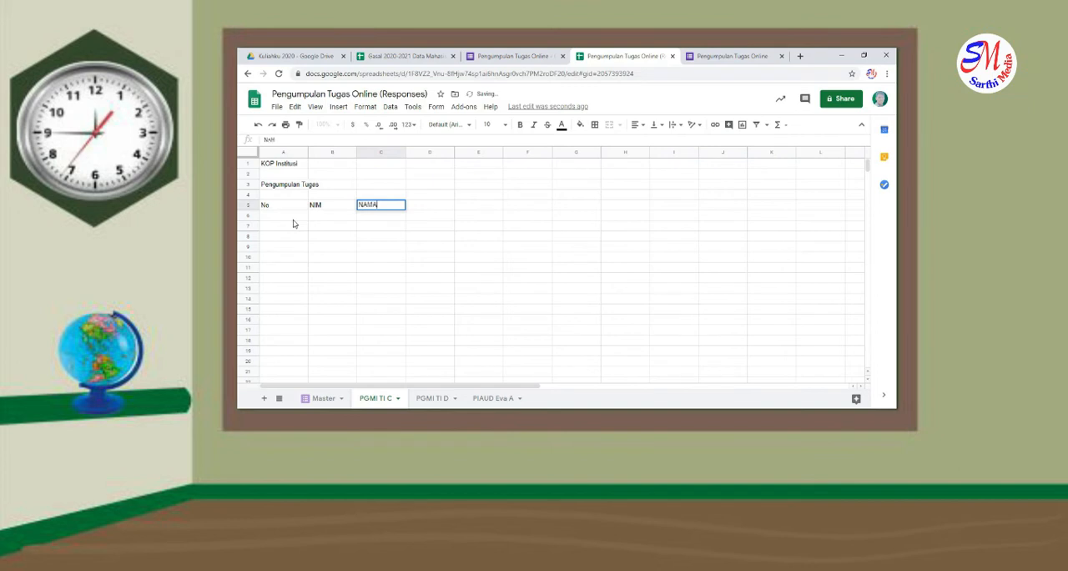
pyautogui.click(342, 240)
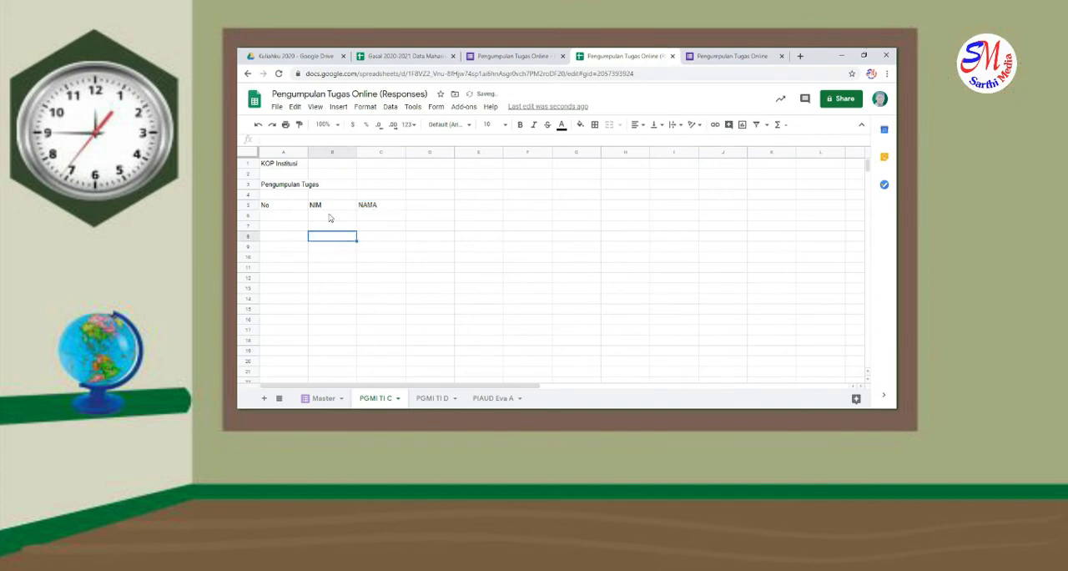
pyautogui.moveTo(307, 150); pyautogui.dragTo(274, 152)
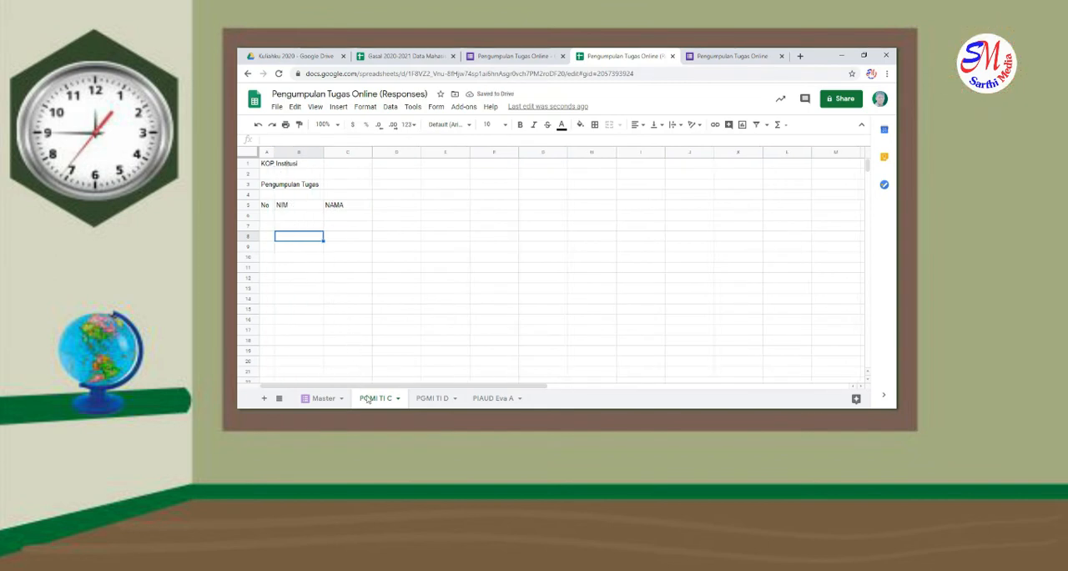
# Switch to the "Gasal 2020-2021 Data Mahasiswa" spreadsheet and examine the PGMI TI C student list down to its last row
pyautogui.click(409, 54)
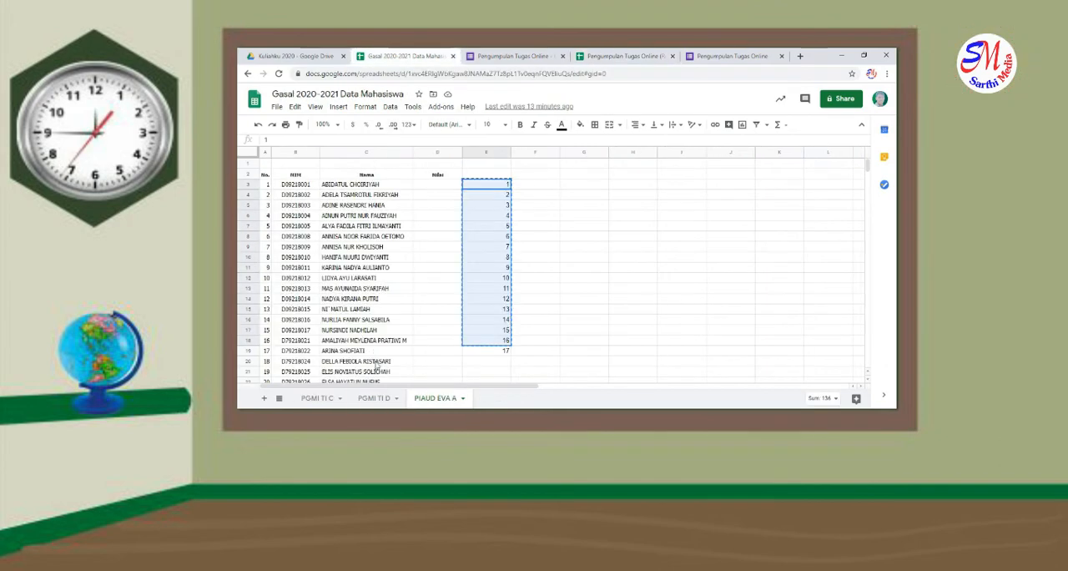
pyautogui.click(335, 394)
pyautogui.scroll(-2, 351, 340)
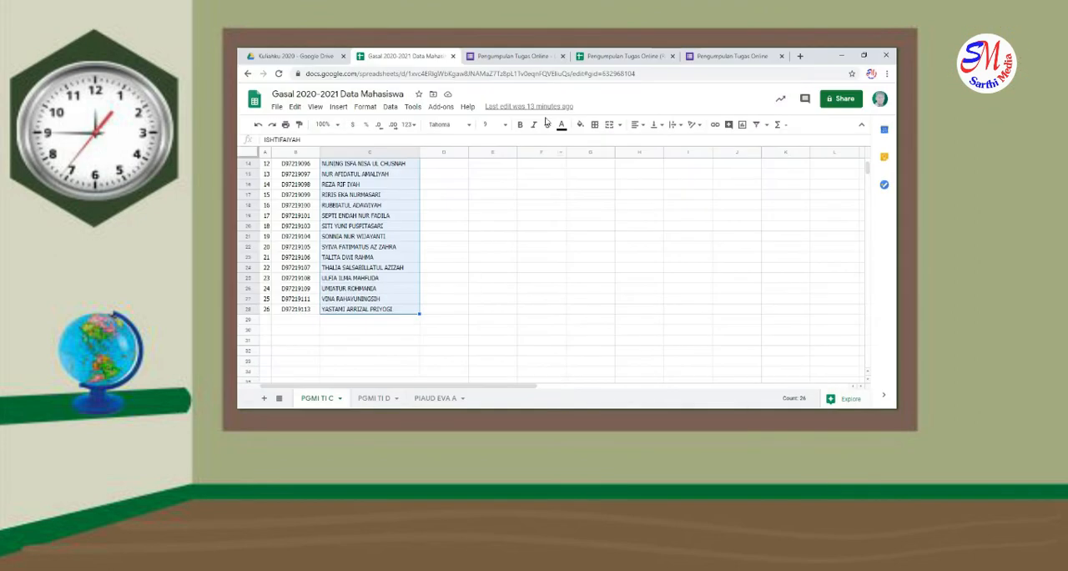
# Switch to the "Pengumpulan Tugas Online (Responses)" spreadsheet and number column A of the PGMI TI C sheet from 1 to 26, starting in A6
pyautogui.click(606, 56)
pyautogui.click(266, 216)
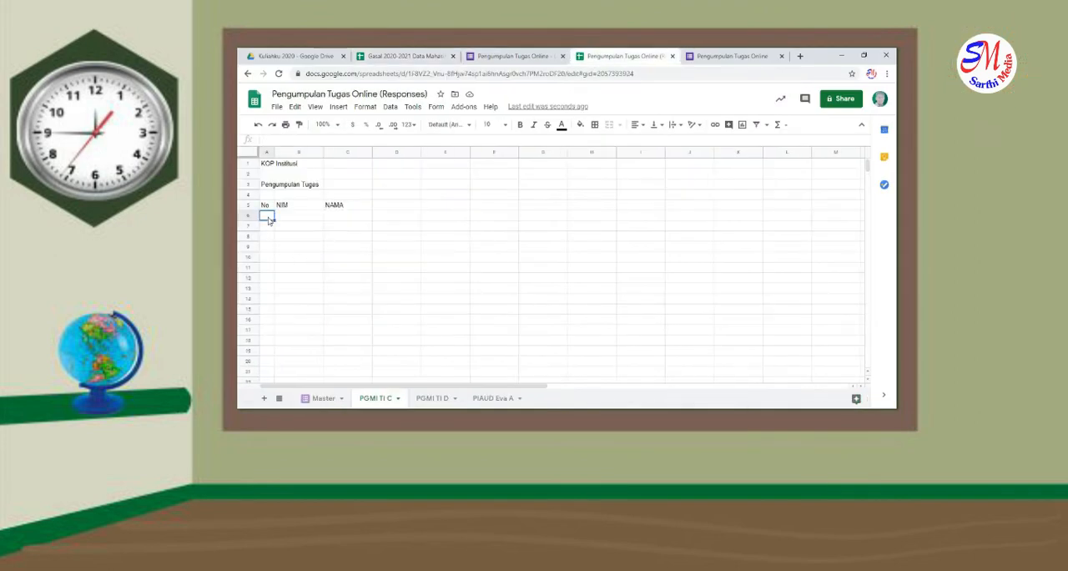
pyautogui.write('1')
pyautogui.press('Return')
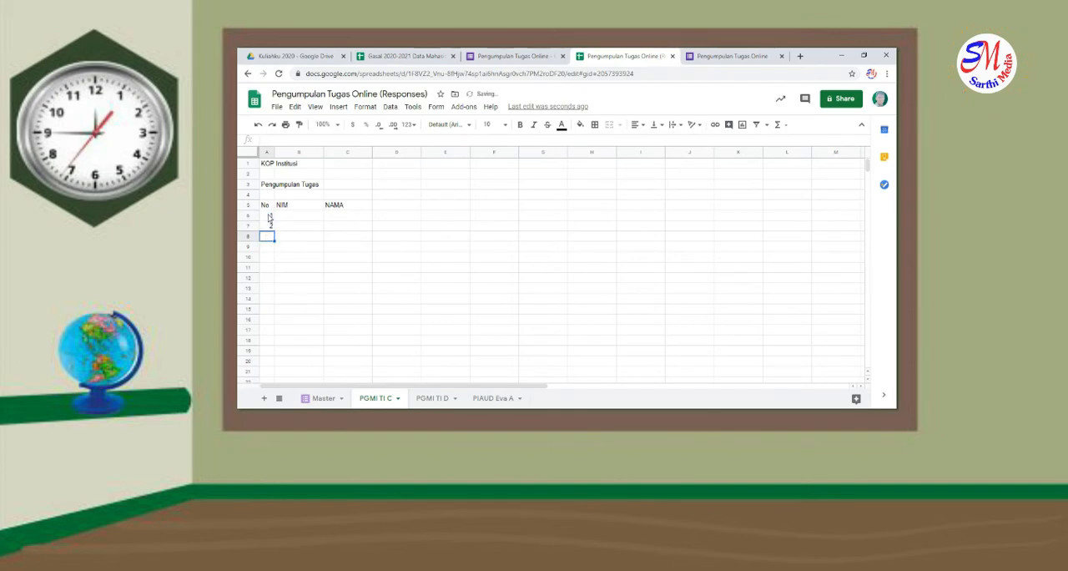
pyautogui.moveTo(266, 216); pyautogui.dragTo(275, 353)
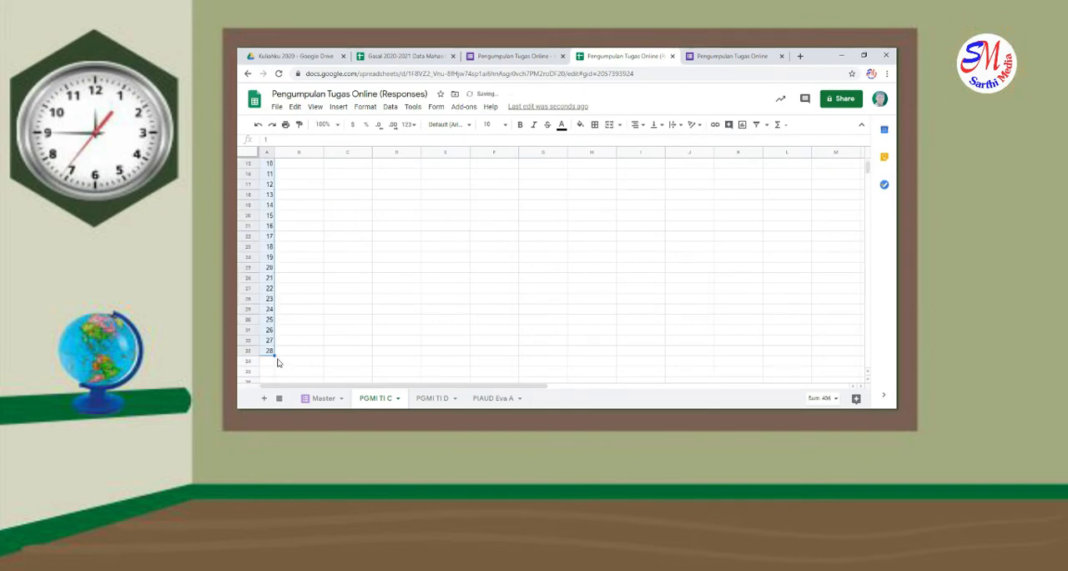
pyautogui.click(268, 341)
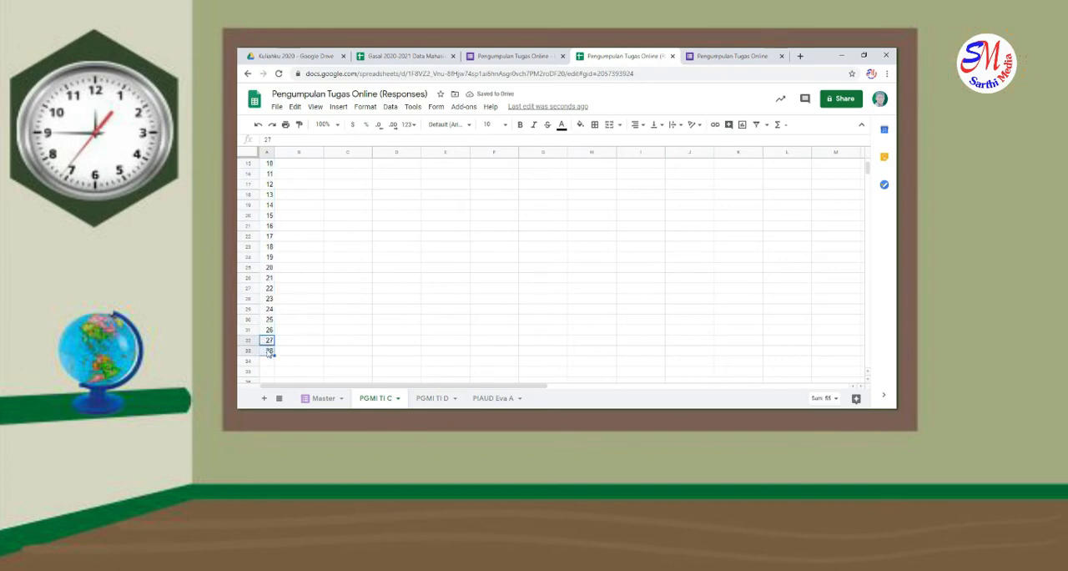
pyautogui.scroll(5, 350, 322)
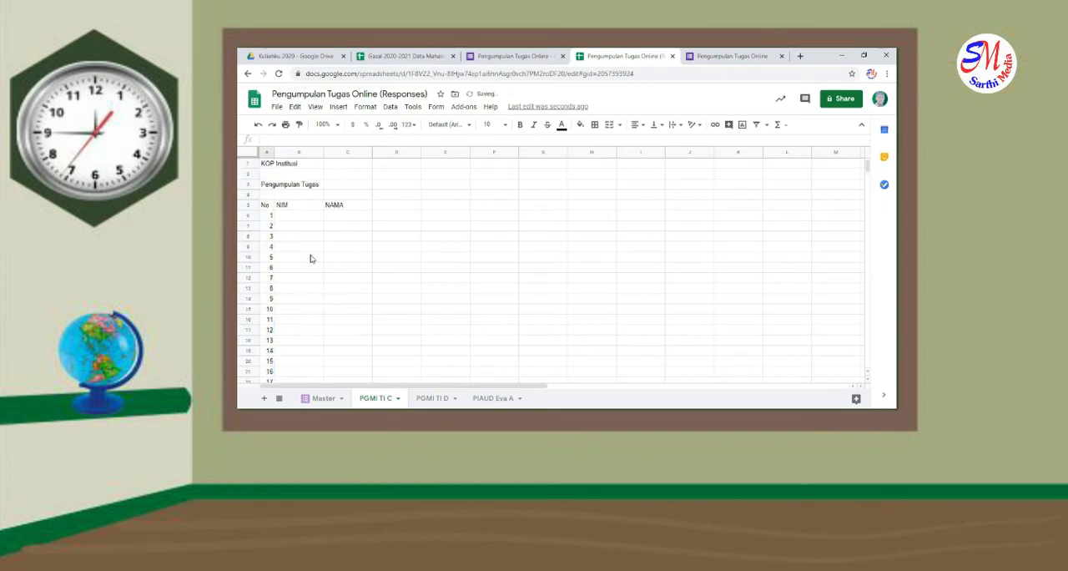
pyautogui.click(311, 259)
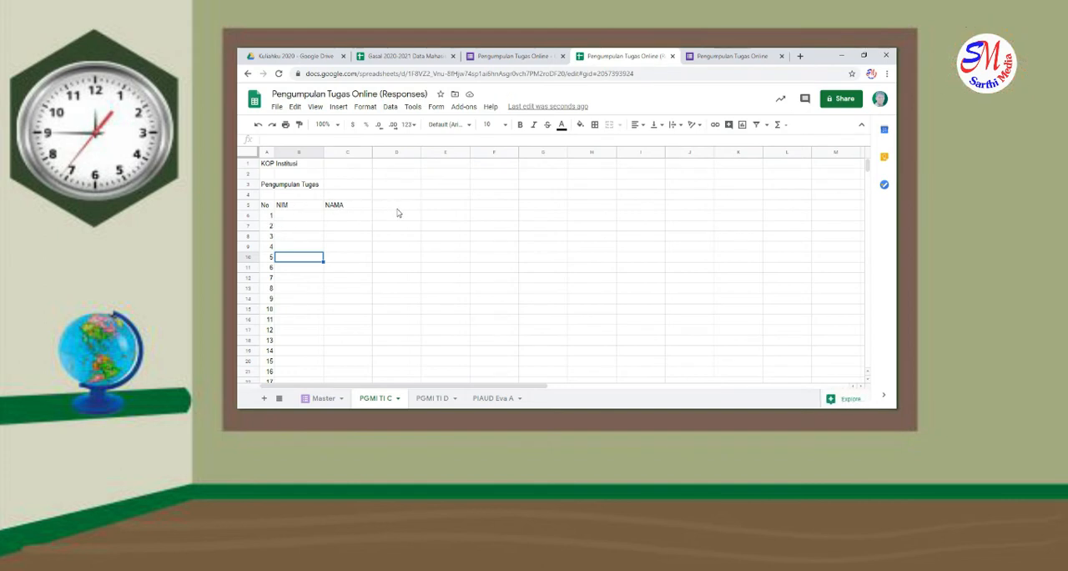
# Copy the number sequence in column A and clear its first four numbers in cells A6 to A9
pyautogui.moveTo(272, 218); pyautogui.dragTo(269, 310)
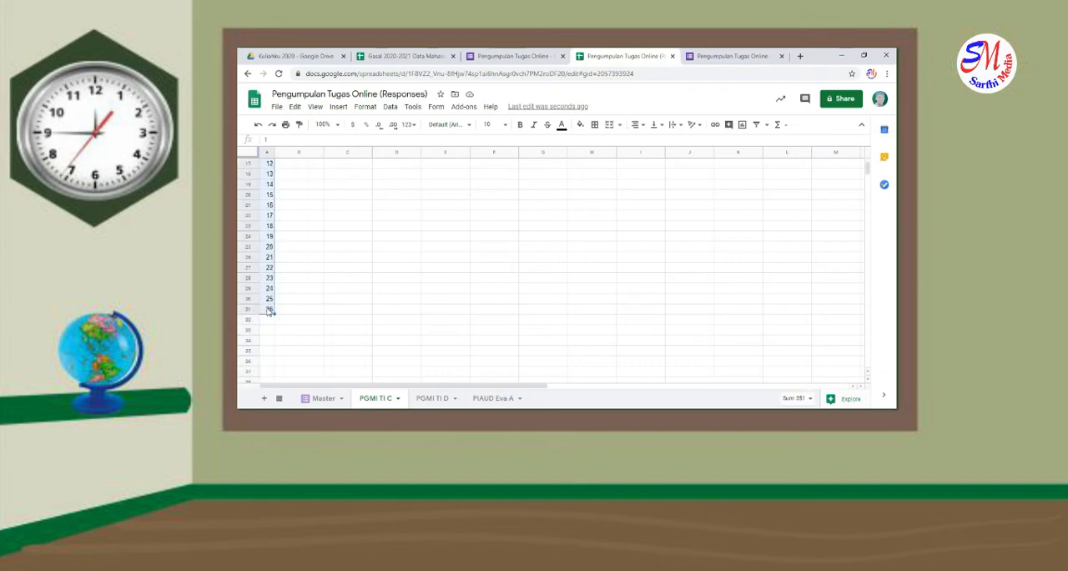
pyautogui.hotkey('ctrl', 'c')
pyautogui.scroll(5, 269, 284)
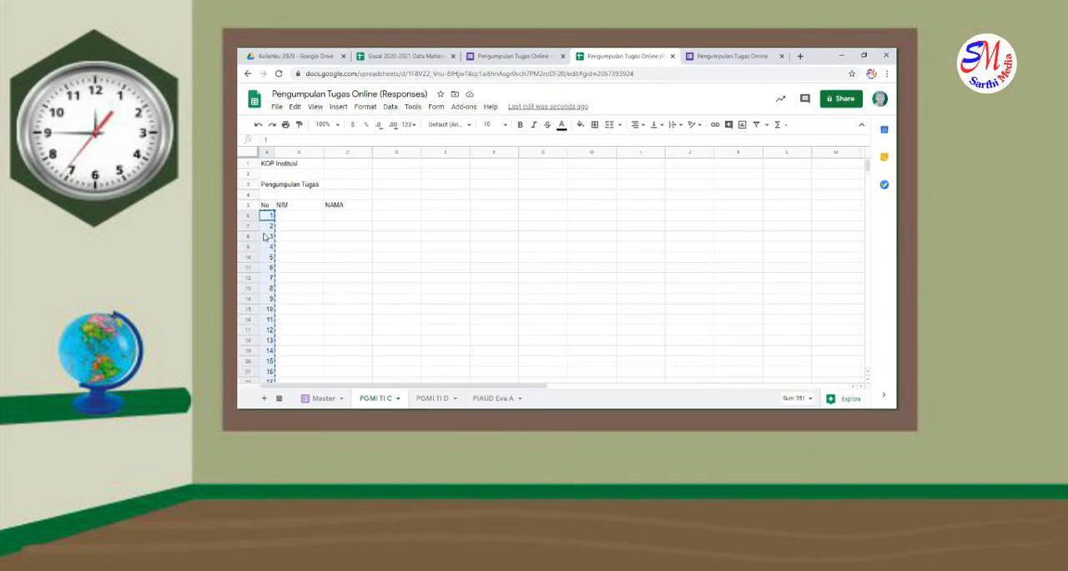
pyautogui.click(264, 228)
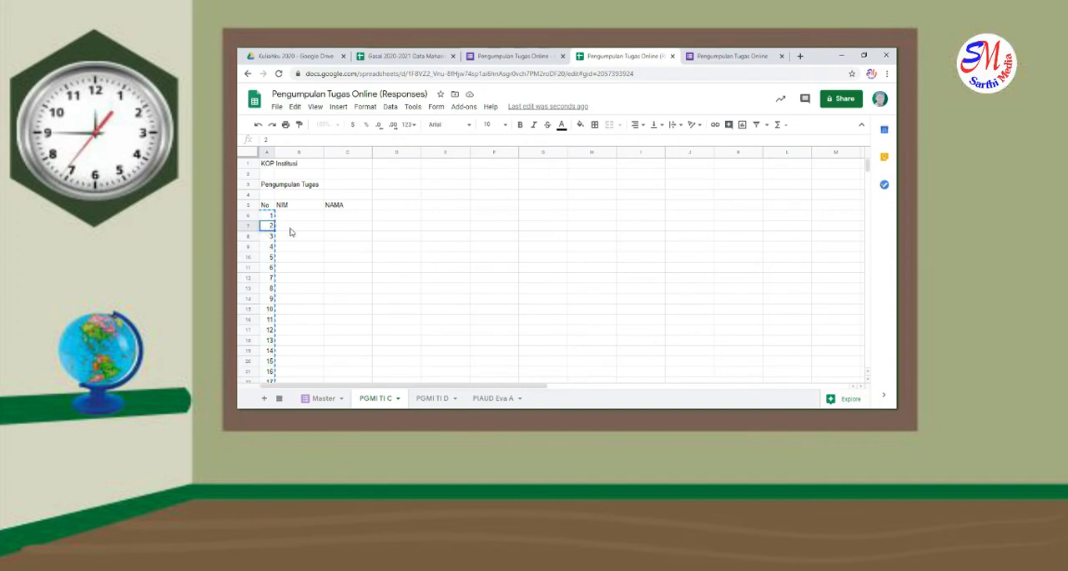
pyautogui.moveTo(265, 216); pyautogui.dragTo(271, 251)
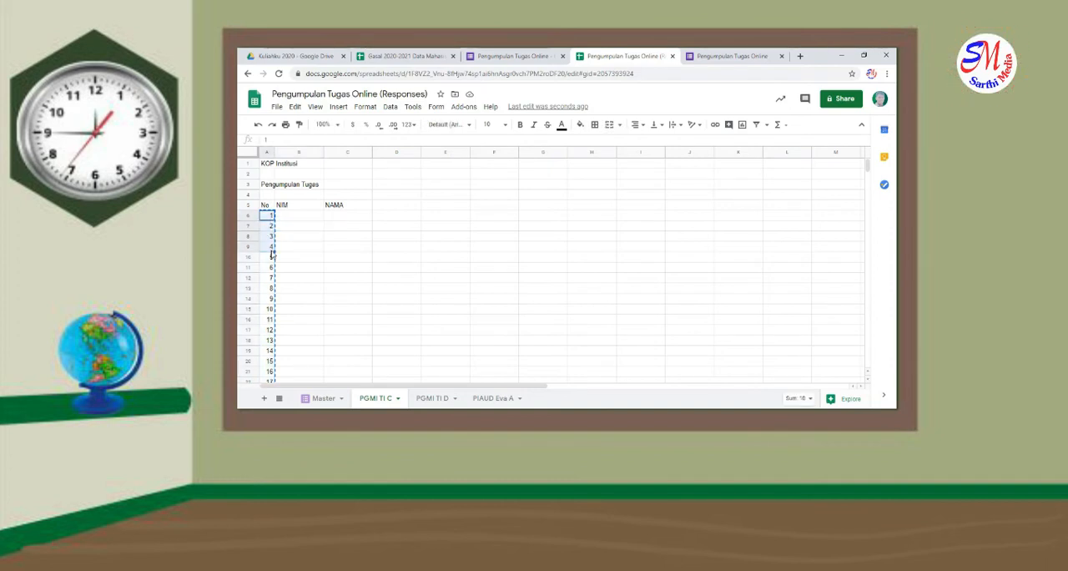
pyautogui.press('Delete')
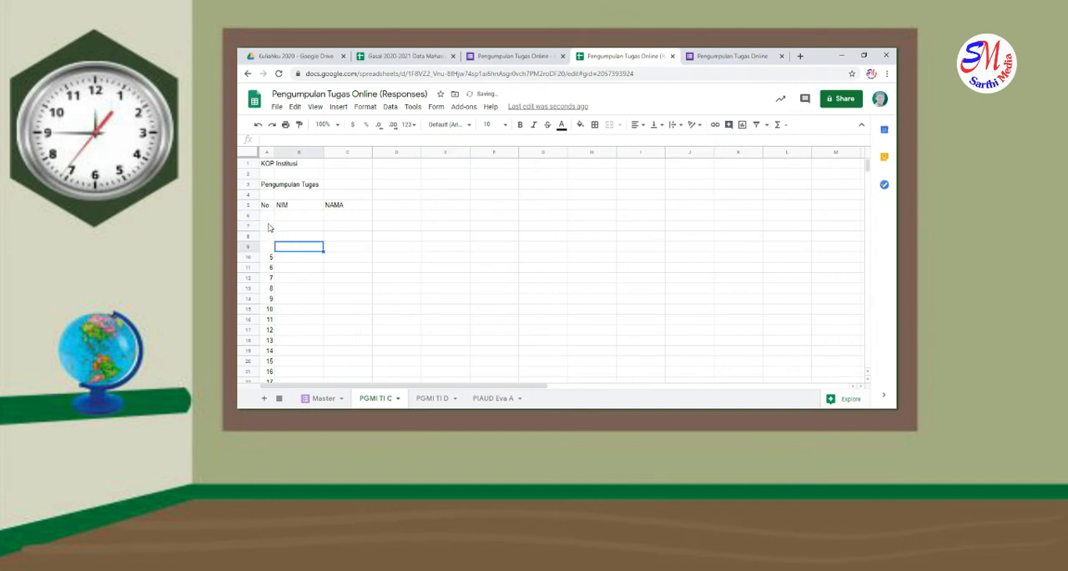
# Enter 1 and 2 in cells A7 and A8 and fill the number sequence down column A over the old numbers
pyautogui.click(269, 228)
pyautogui.write('1')
pyautogui.click(270, 238)
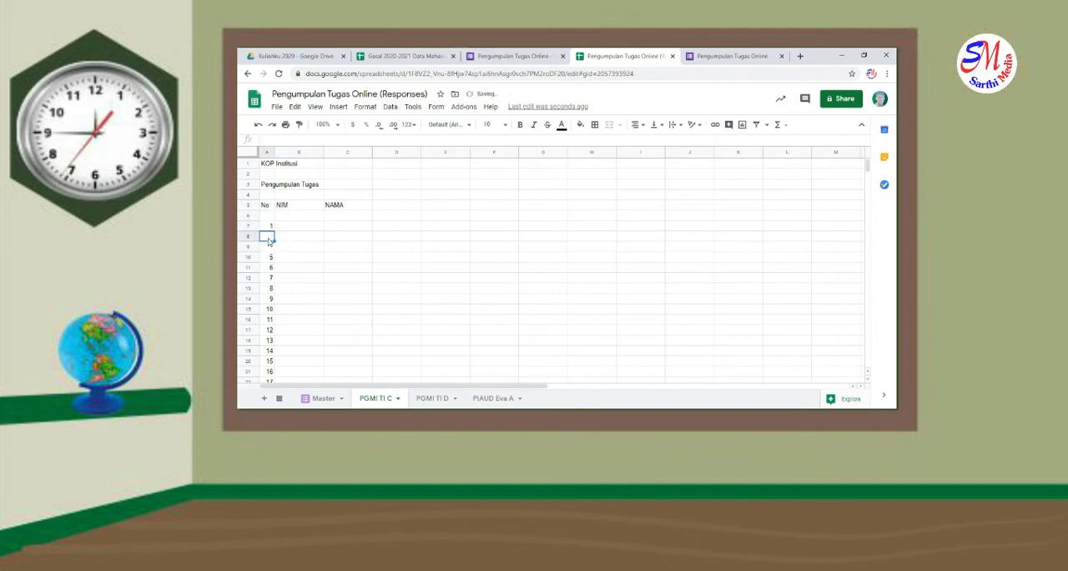
pyautogui.write('2')
pyautogui.click(280, 249)
pyautogui.moveTo(268, 227); pyautogui.dragTo(272, 239)
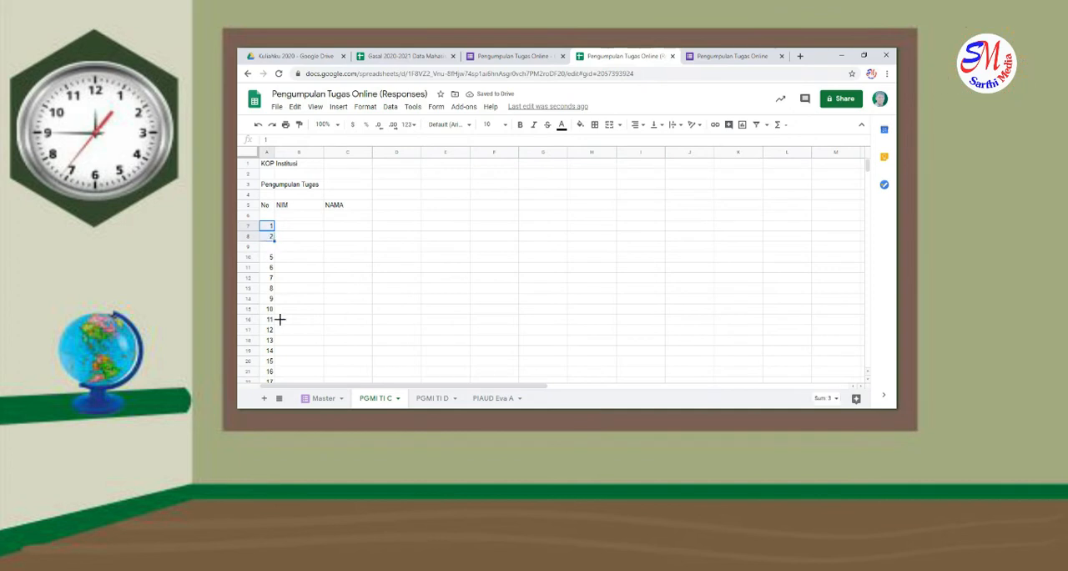
pyautogui.scroll(-10, 280, 319)
pyautogui.moveTo(296, 139); pyautogui.dragTo(275, 197)
pyautogui.click(323, 199)
pyautogui.scroll(6, 323, 198)
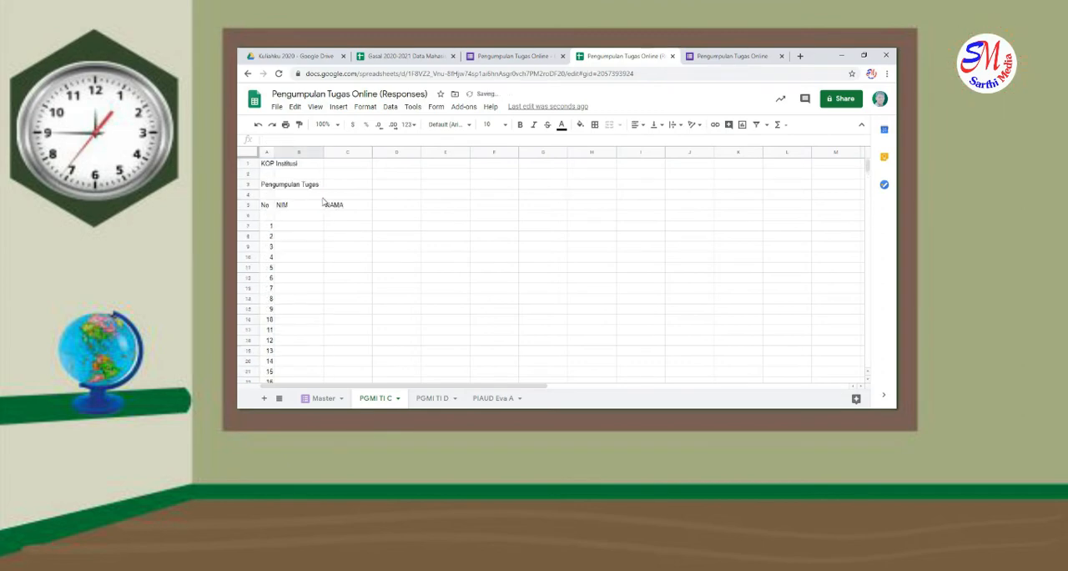
# Merge each of the "No", "NIM" and "NAMA" header cells in row 5 with the empty cell below it in row 6
pyautogui.click(268, 207)
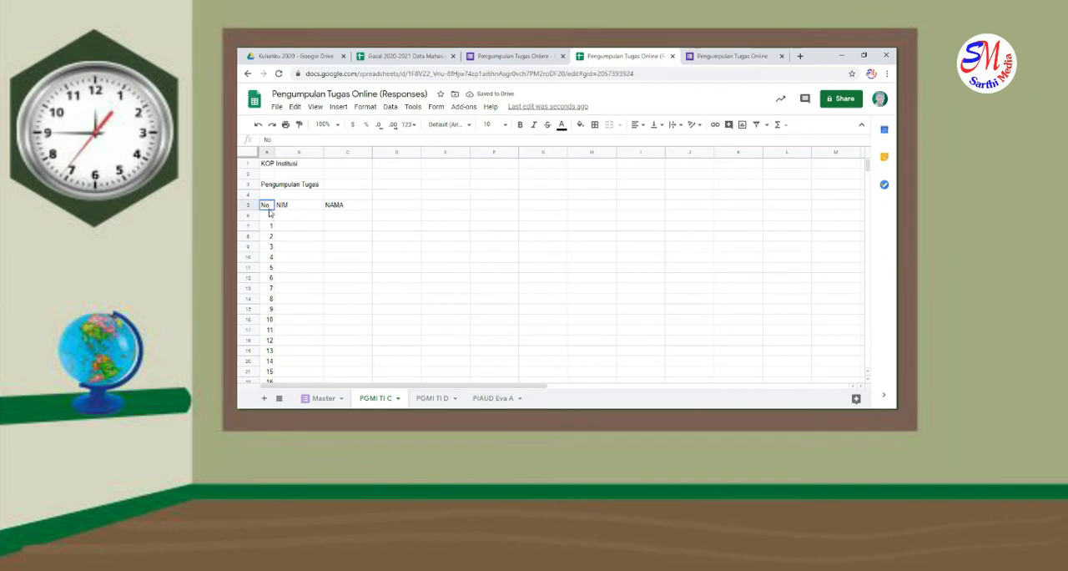
pyautogui.click(620, 125)
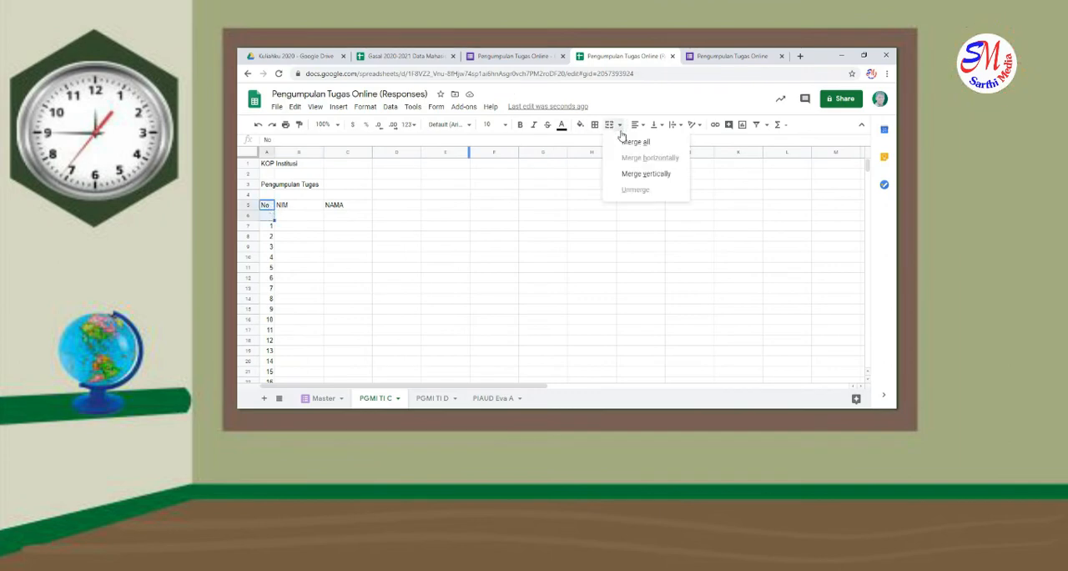
pyautogui.click(635, 143)
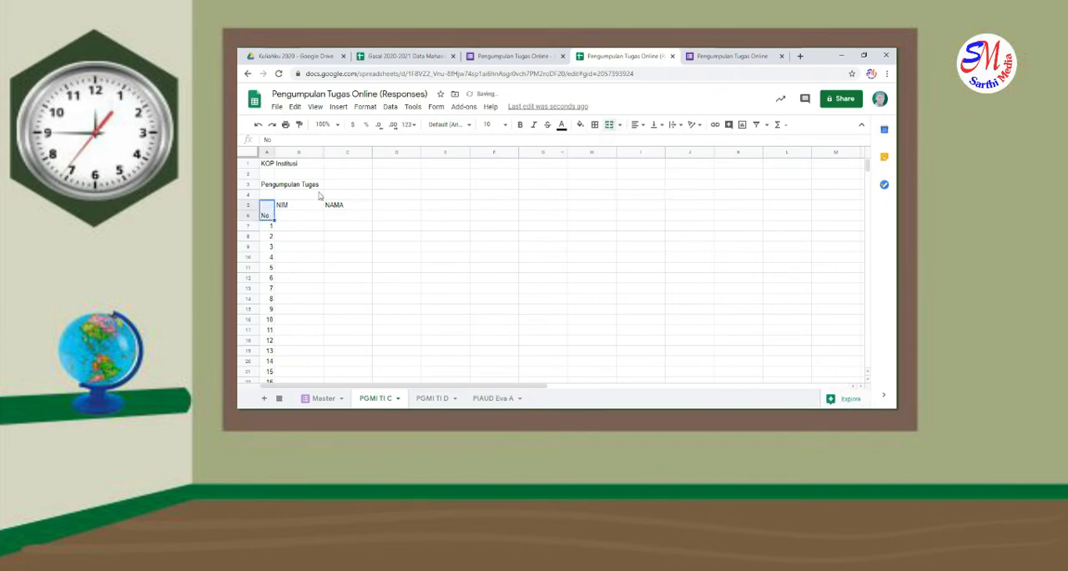
pyautogui.click(297, 208)
pyautogui.moveTo(298, 209); pyautogui.dragTo(299, 216)
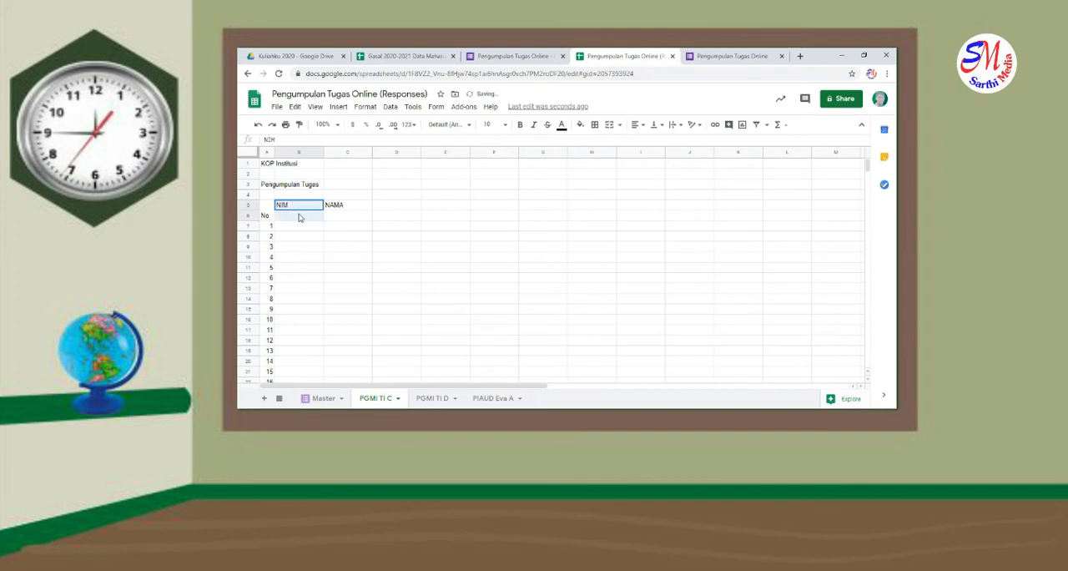
pyautogui.click(609, 125)
pyautogui.moveTo(358, 207); pyautogui.dragTo(359, 216)
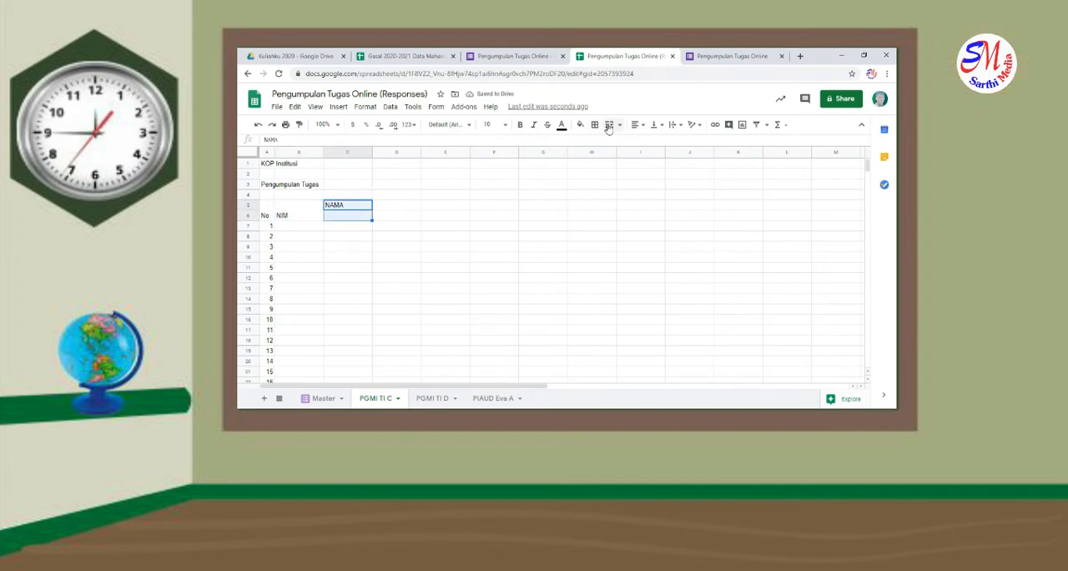
pyautogui.click(609, 125)
pyautogui.click(475, 231)
# Enter the header "Tugas Ke" in cell D5 and the assignment numbers 1 and 2 in cells D6 and E6
pyautogui.click(406, 209)
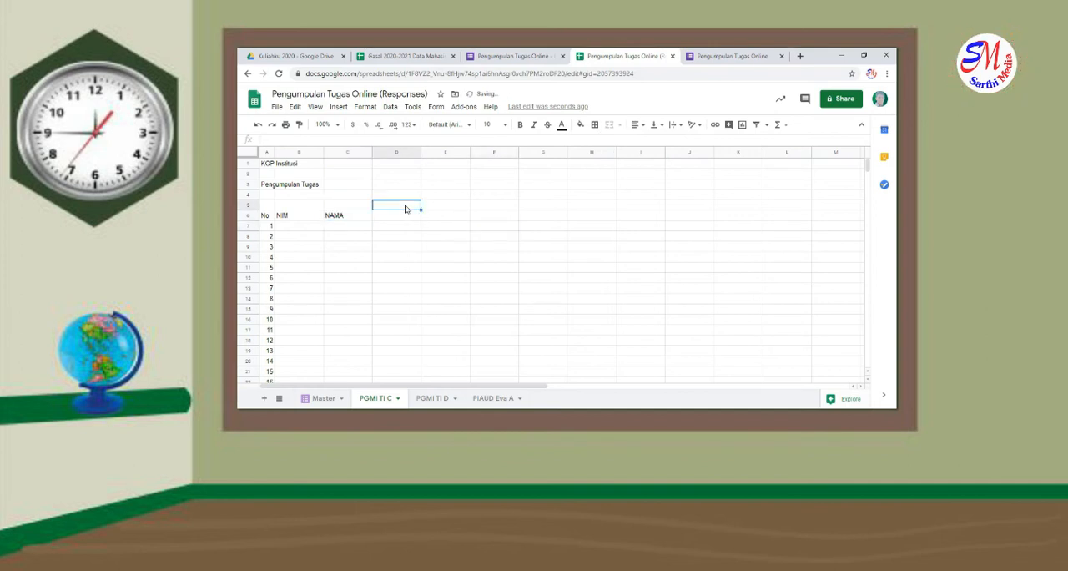
pyautogui.write('Tugas Ke')
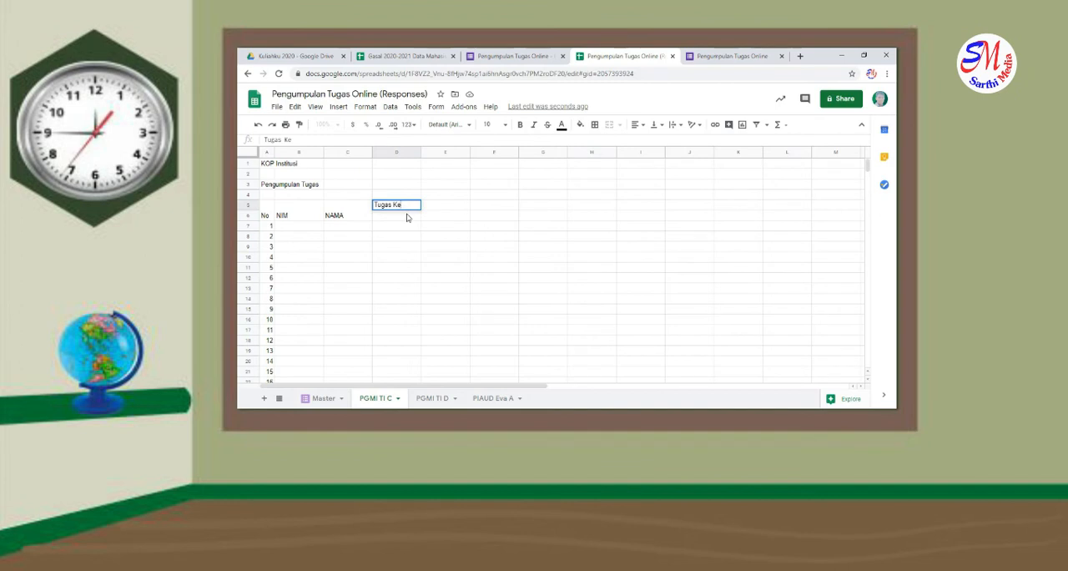
pyautogui.click(408, 218)
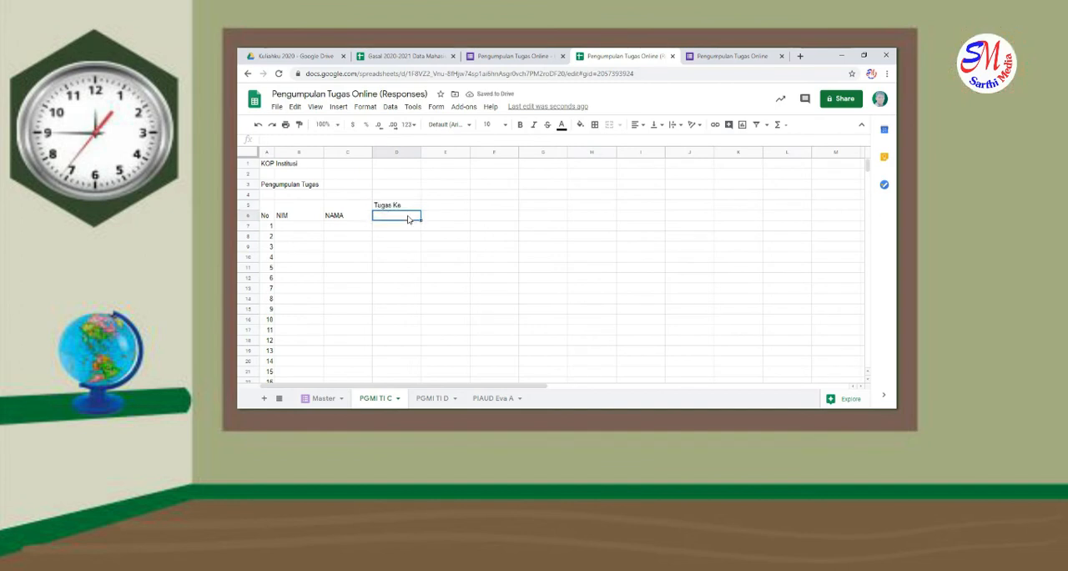
pyautogui.write('1')
pyautogui.press('Tab')
pyautogui.write('2')
pyautogui.press('Tab')
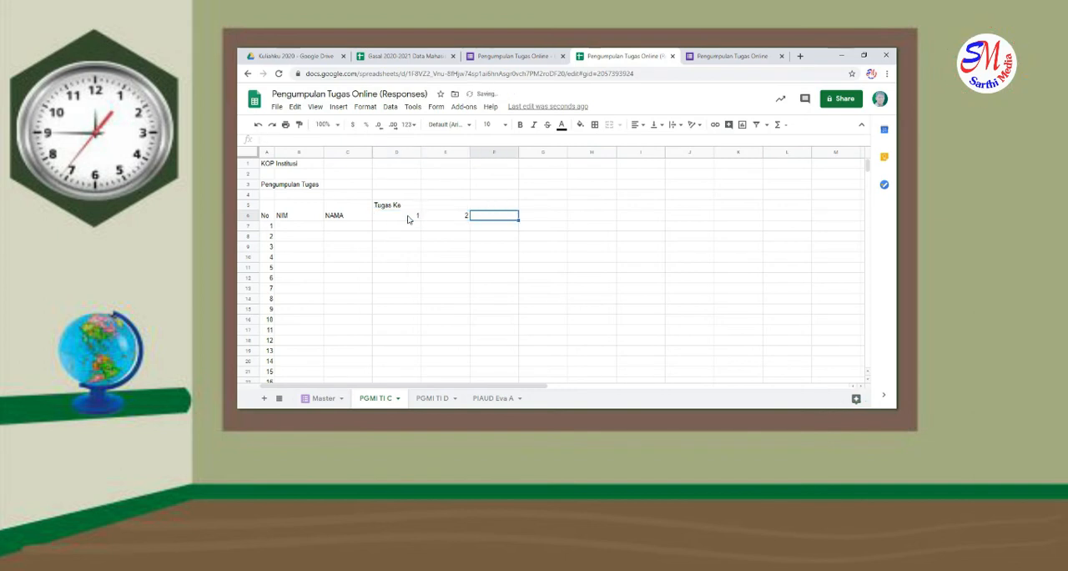
# Extend the assignment numbers along row 6 up to 16 in column S, clearing the surplus numbers 17 and 18
pyautogui.moveTo(409, 219); pyautogui.dragTo(461, 217)
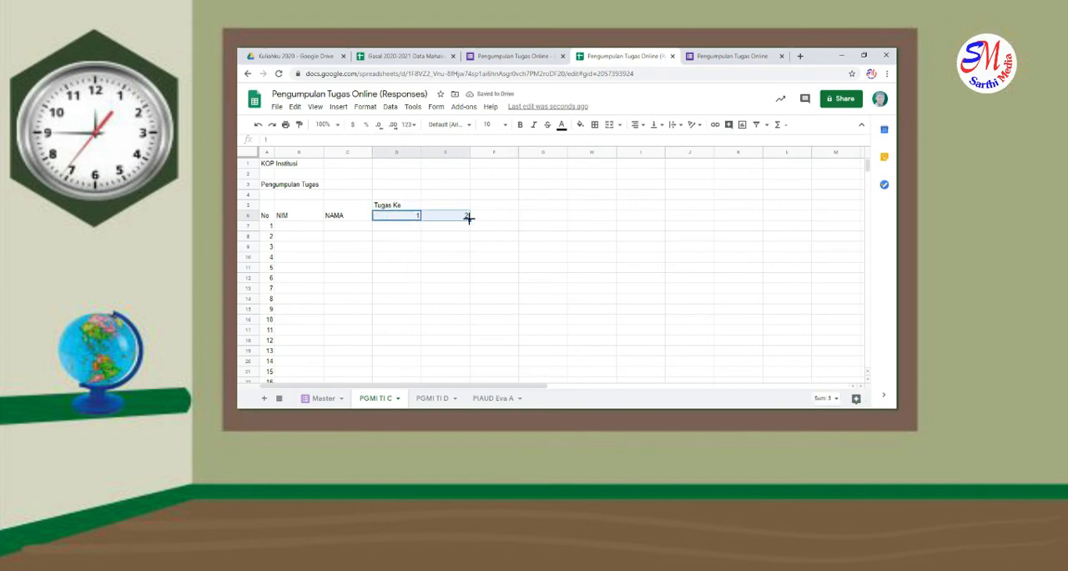
pyautogui.moveTo(469, 218); pyautogui.dragTo(799, 232)
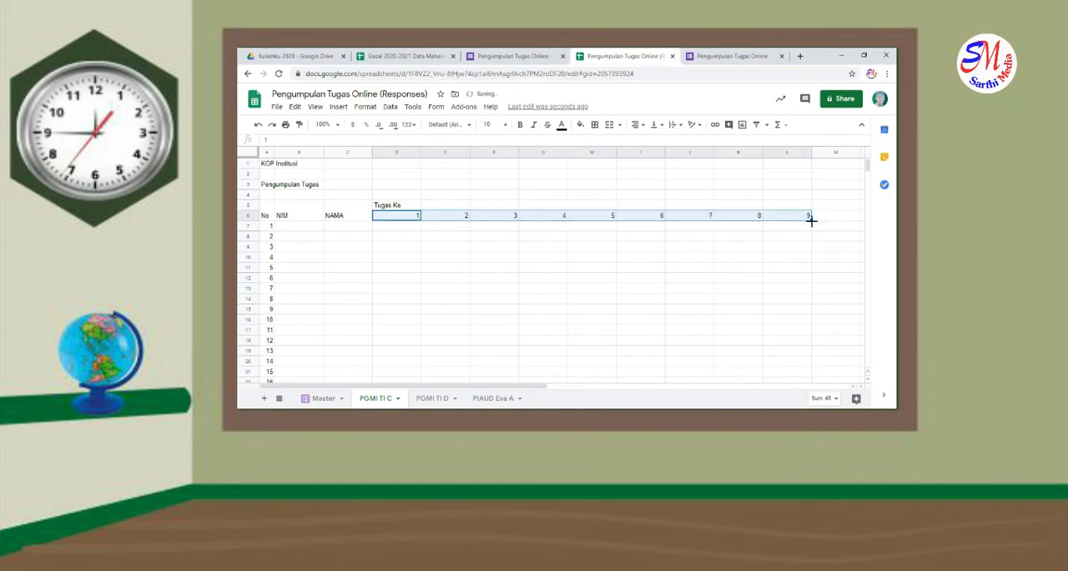
pyautogui.hscroll(5, 864, 227)
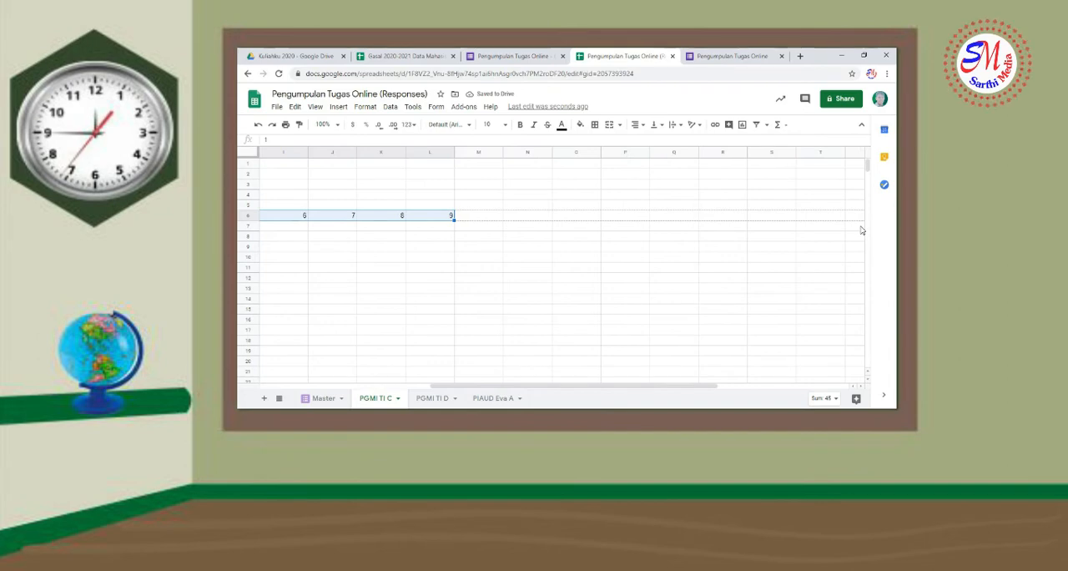
pyautogui.moveTo(863, 230); pyautogui.dragTo(862, 231)
pyautogui.click(839, 217)
pyautogui.press('Delete')
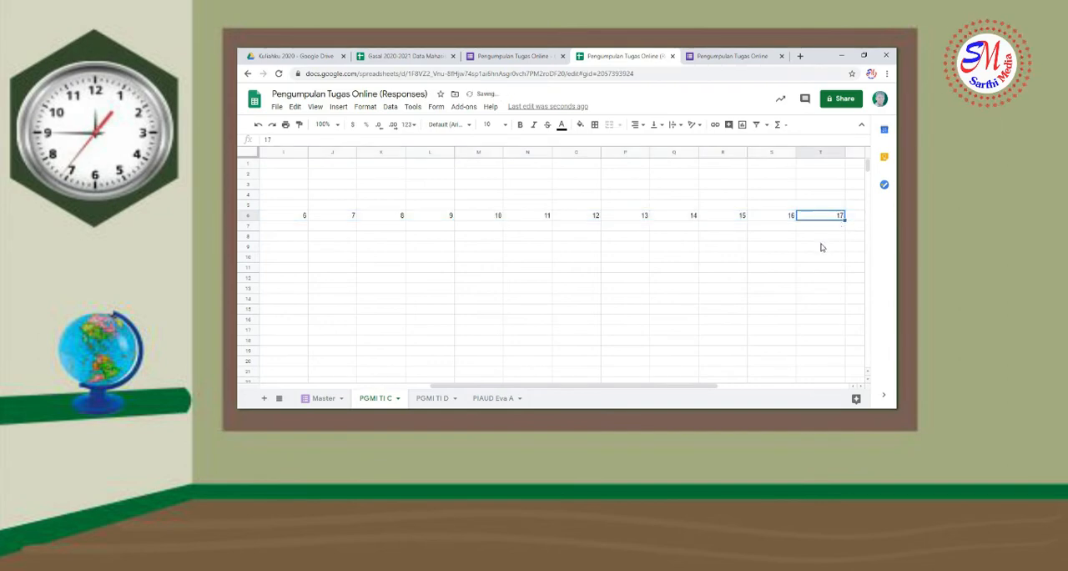
pyautogui.moveTo(692, 389); pyautogui.dragTo(740, 384)
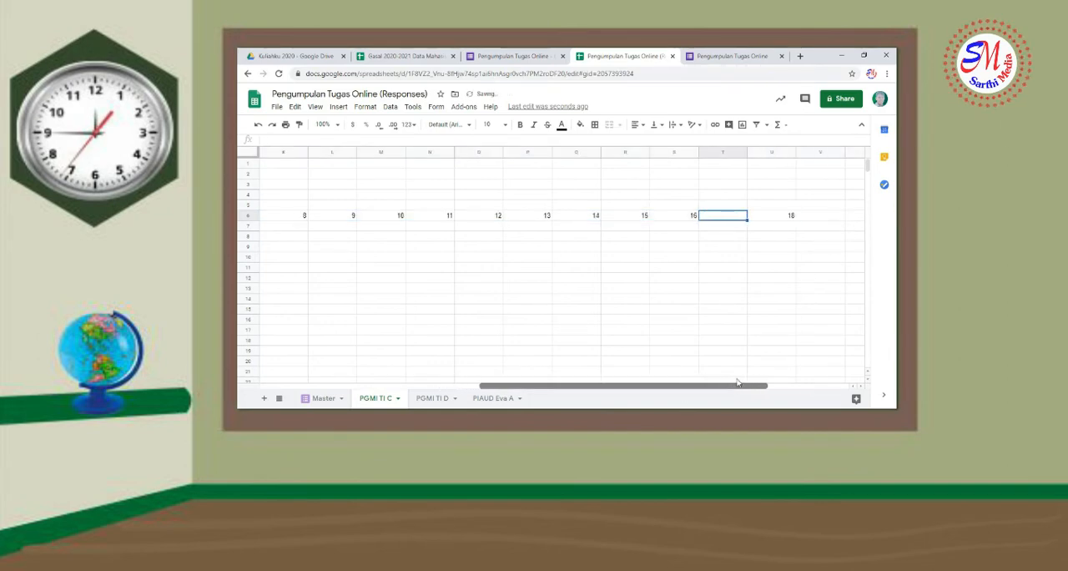
pyautogui.click(790, 225)
pyautogui.click(790, 217)
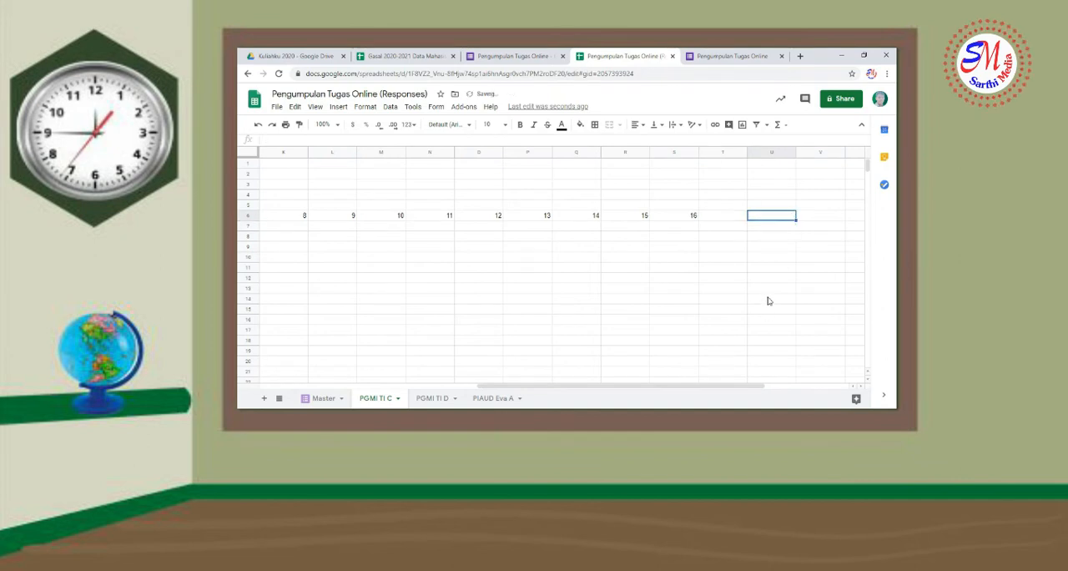
pyautogui.moveTo(752, 386); pyautogui.dragTo(528, 397)
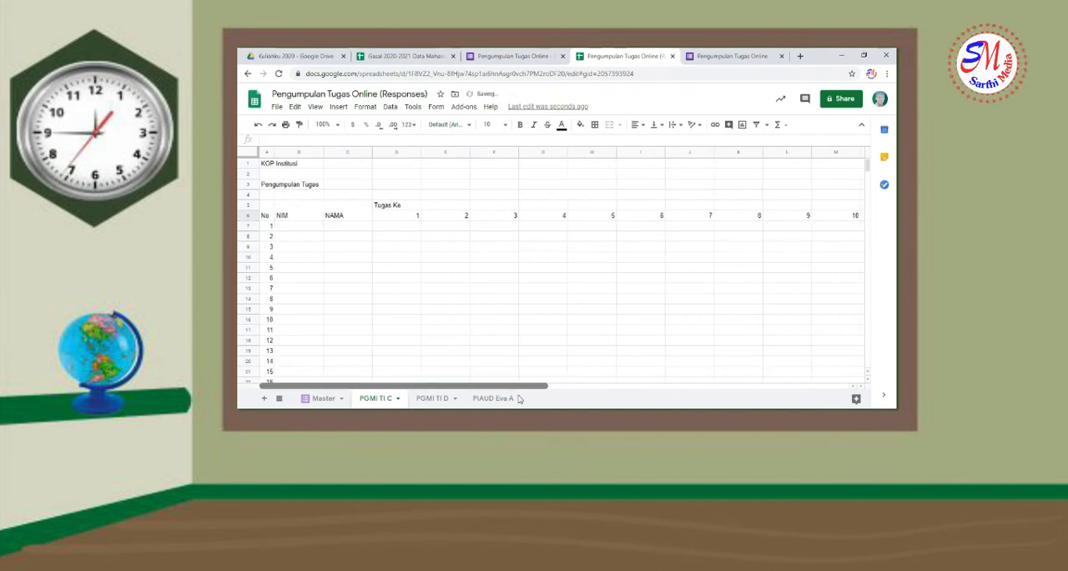
# Narrow columns D to S together so that they just fit the assignment numbers
pyautogui.moveTo(400, 152); pyautogui.dragTo(772, 182)
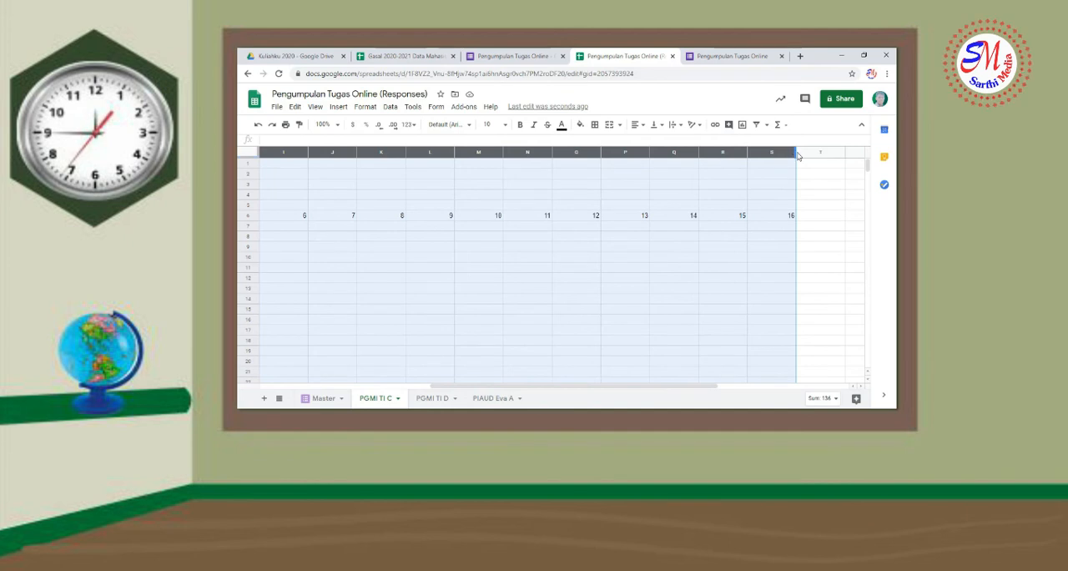
pyautogui.moveTo(791, 155); pyautogui.dragTo(758, 157)
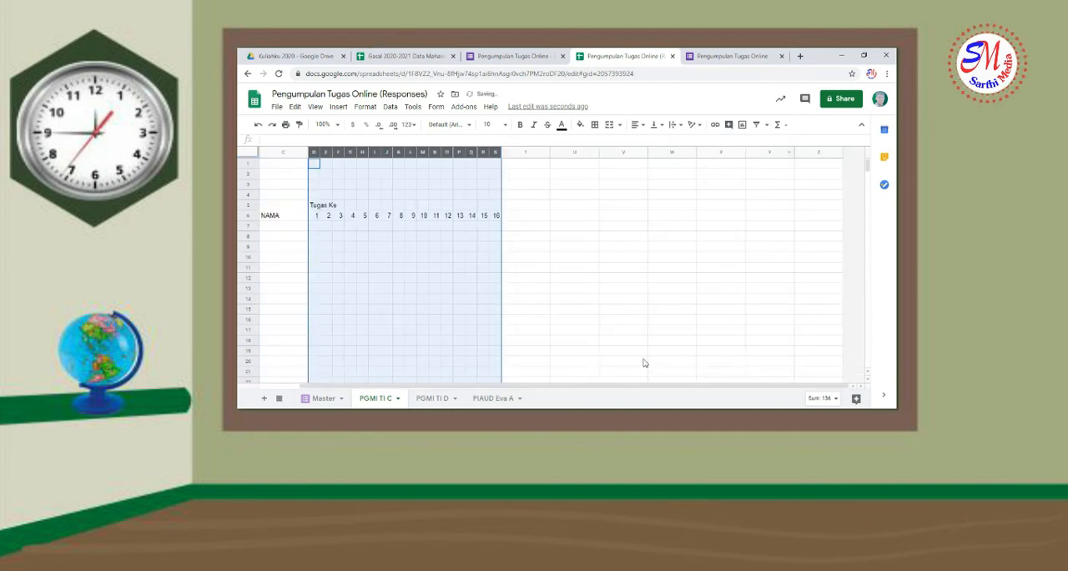
pyautogui.click(632, 382)
pyautogui.moveTo(630, 386); pyautogui.dragTo(392, 402)
pyautogui.scroll(5, 449, 311)
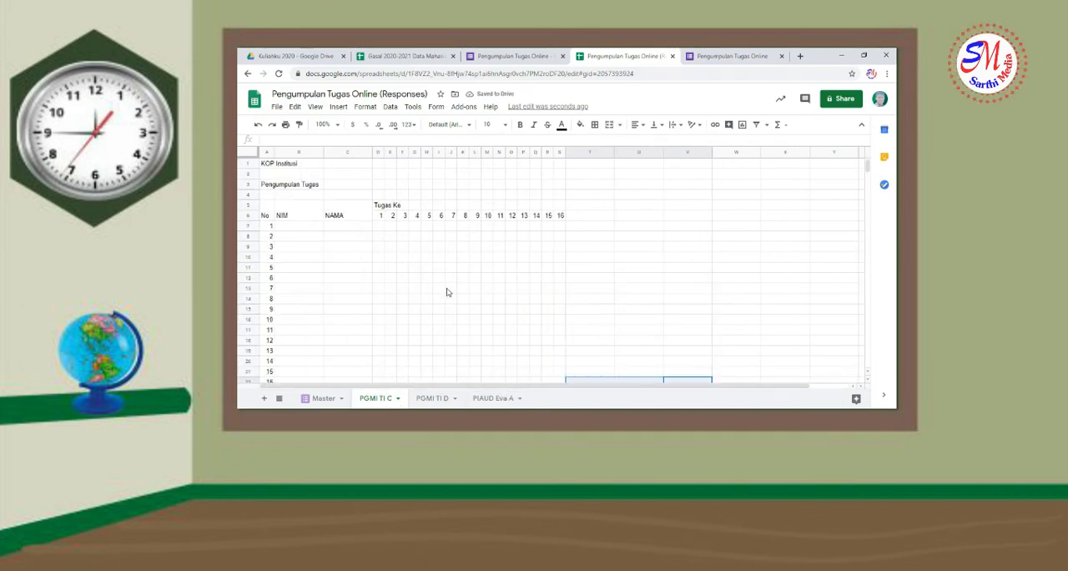
# Merge cells D5 to S5 so the "Tugas Ke" header spans all 16 assignment columns
pyautogui.click(404, 207)
pyautogui.moveTo(405, 208); pyautogui.dragTo(565, 207)
pyautogui.click(609, 126)
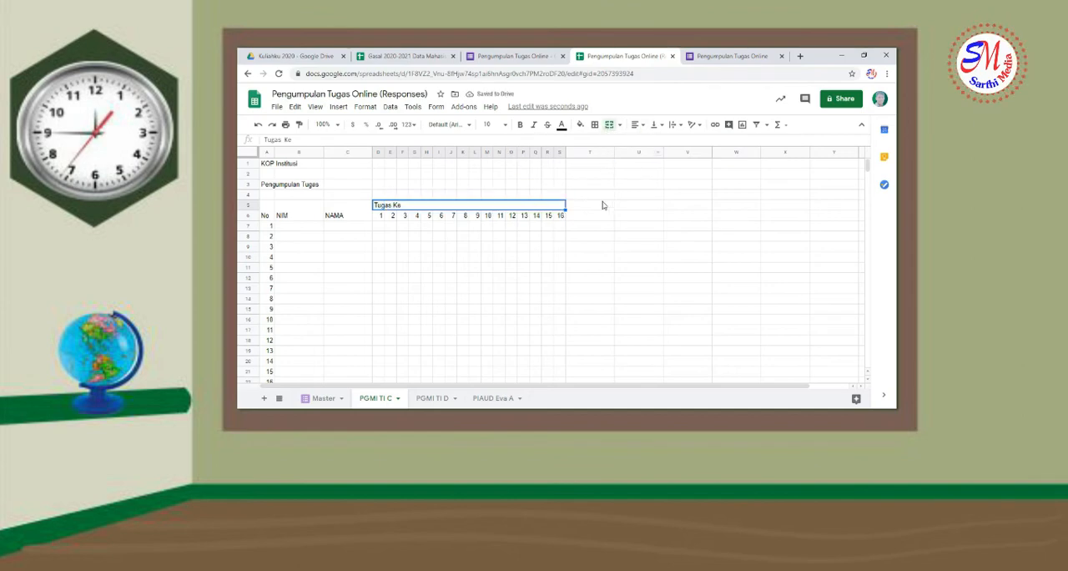
# Merge cells T5 and T6 and enter the header "Ket Tugas" in the merged cell
pyautogui.moveTo(603, 205); pyautogui.dragTo(601, 215)
pyautogui.click(611, 126)
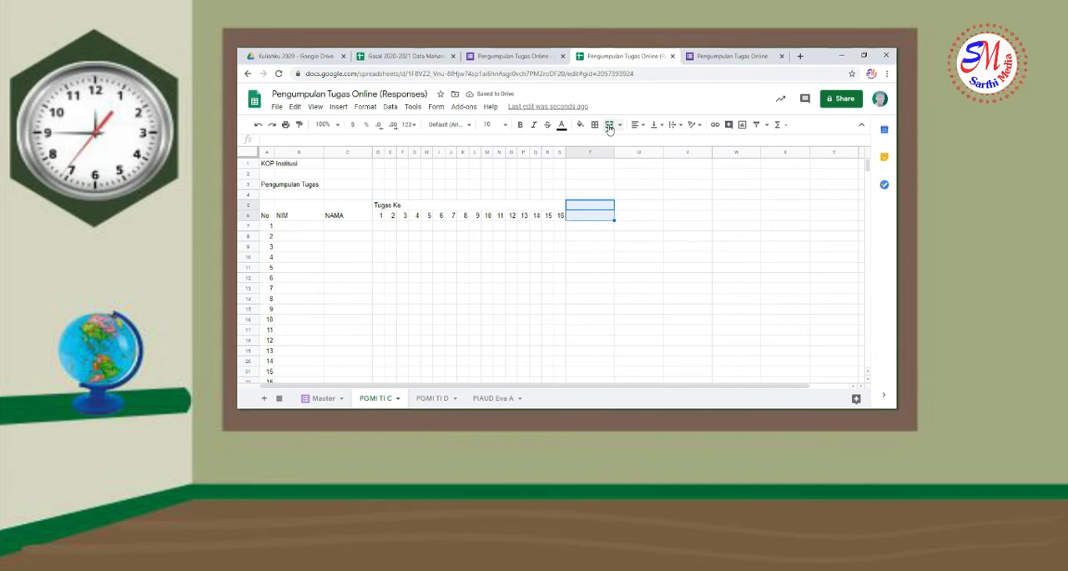
pyautogui.write('Ke')
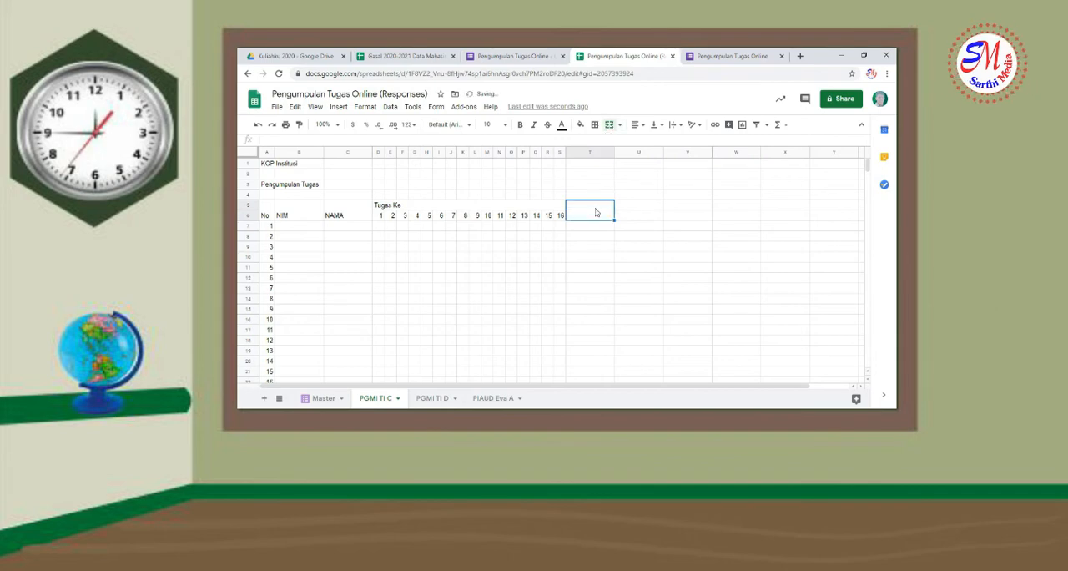
pyautogui.write('t Tugas')
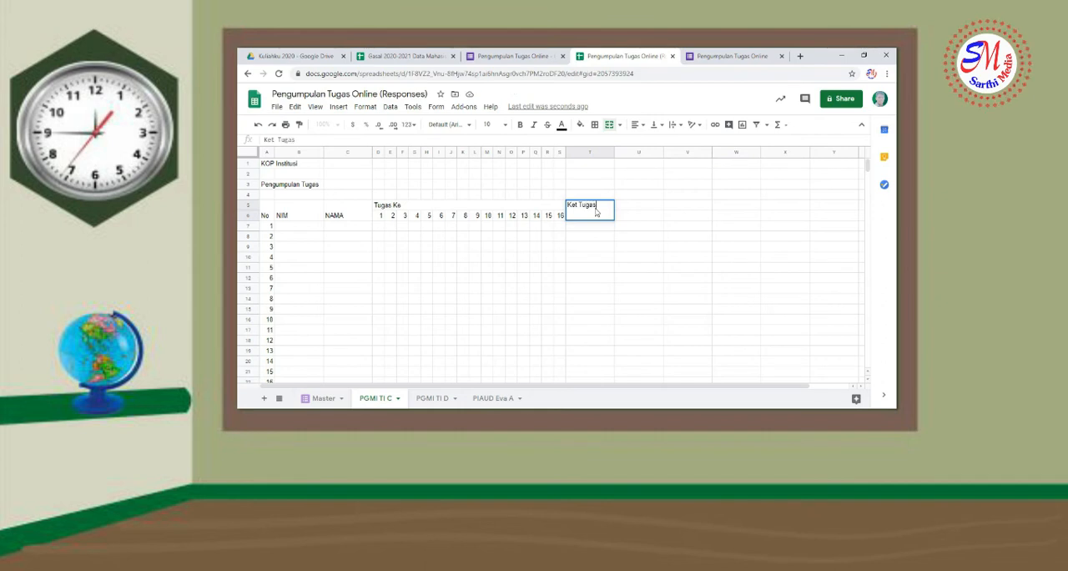
pyautogui.click(584, 215)
# Center the header cells A5 to T6 horizontally and vertically and make their text bold
pyautogui.moveTo(265, 211); pyautogui.dragTo(609, 216)
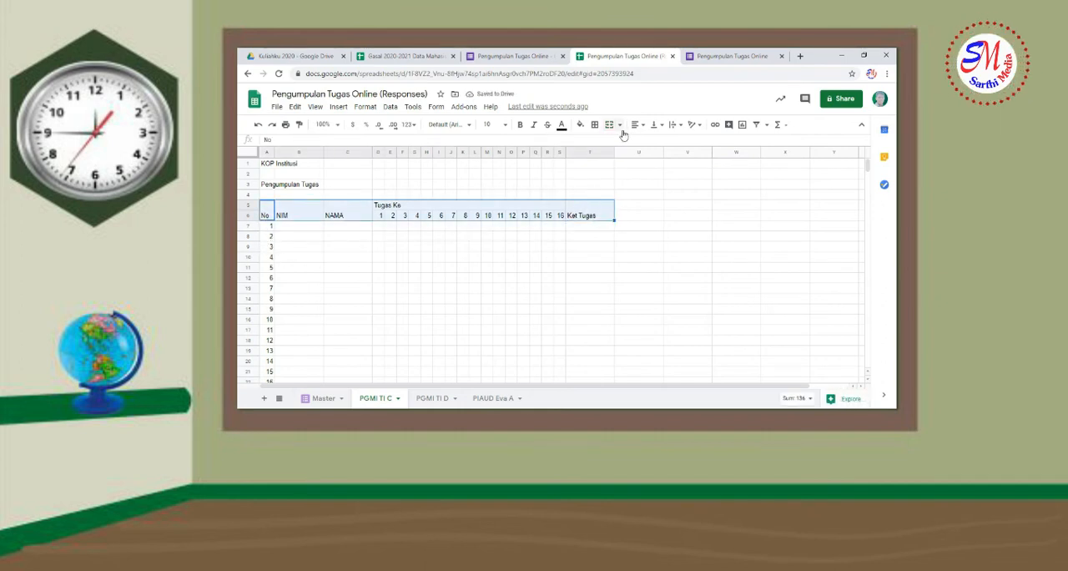
pyautogui.click(638, 125)
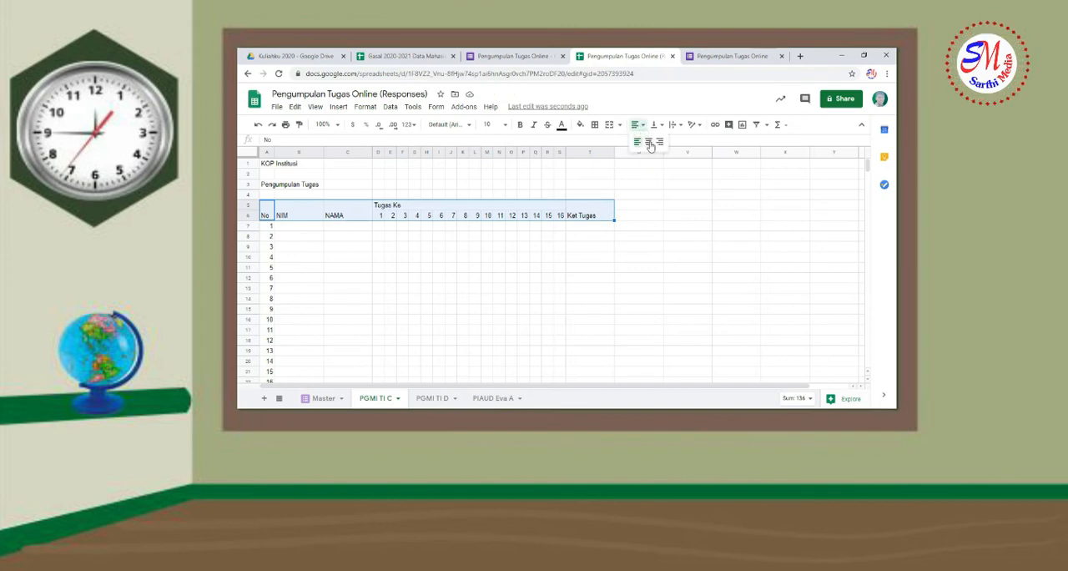
pyautogui.click(649, 143)
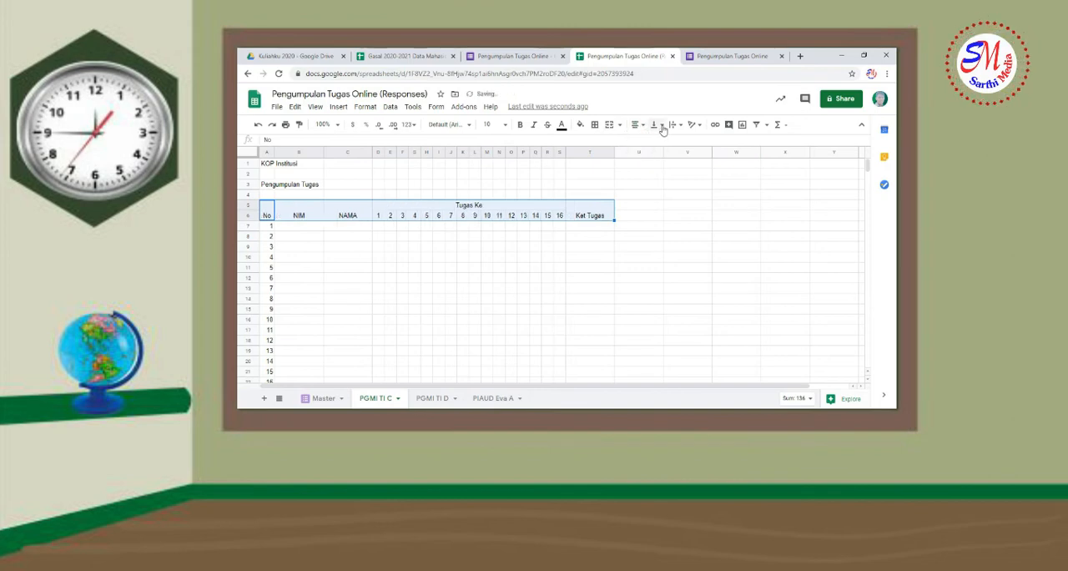
pyautogui.click(656, 124)
pyautogui.click(668, 144)
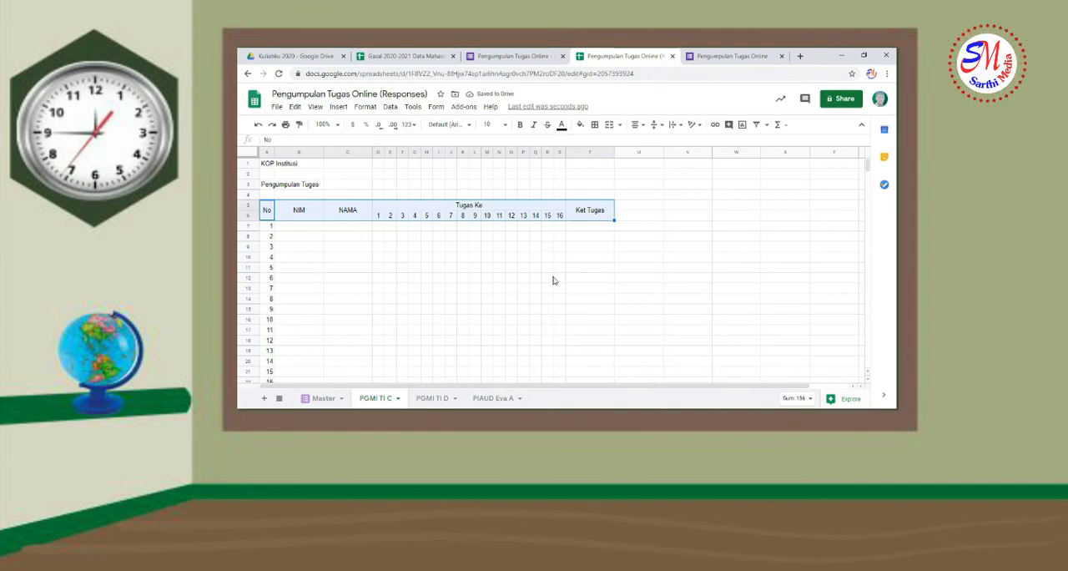
pyautogui.click(500, 288)
# Clear the assignment numbers from cells D6 to S6 under the "Tugas Ke" header
pyautogui.moveTo(379, 216); pyautogui.dragTo(558, 218)
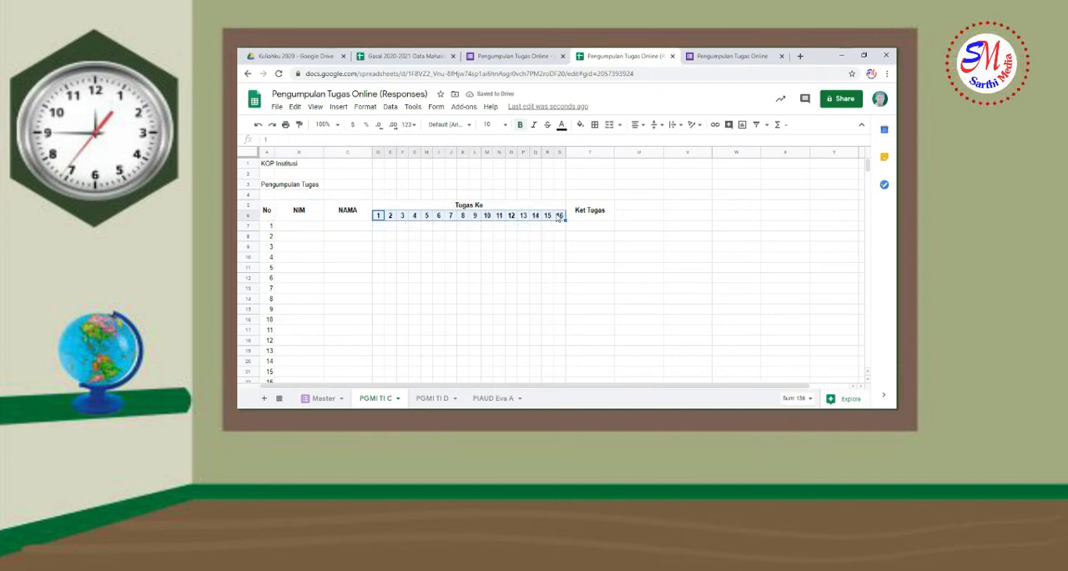
pyautogui.press('Delete')
pyautogui.click(403, 217)
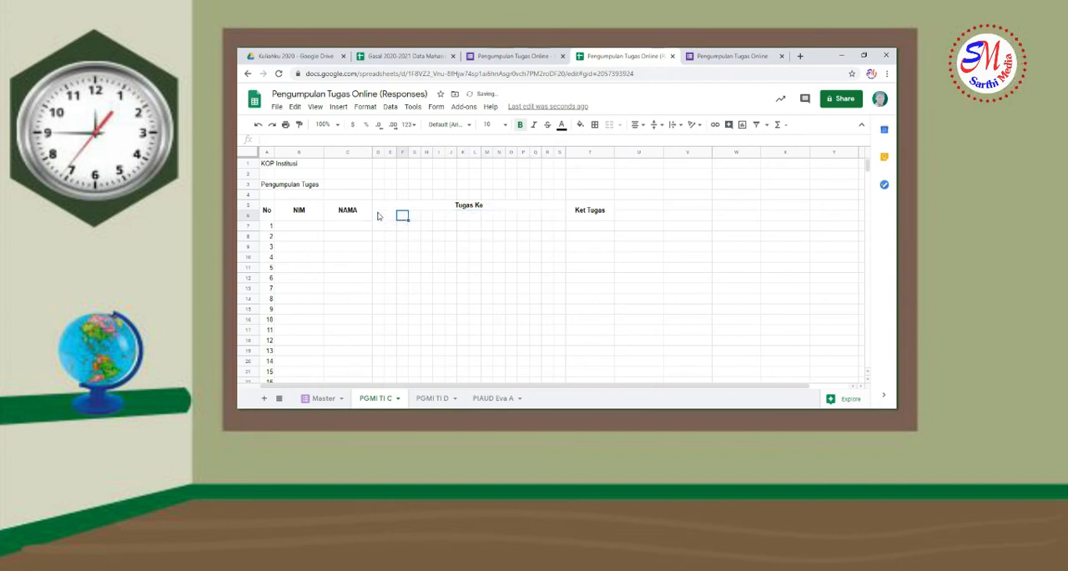
# Set the text color of cells D6 to S6 to white
pyautogui.click(379, 217)
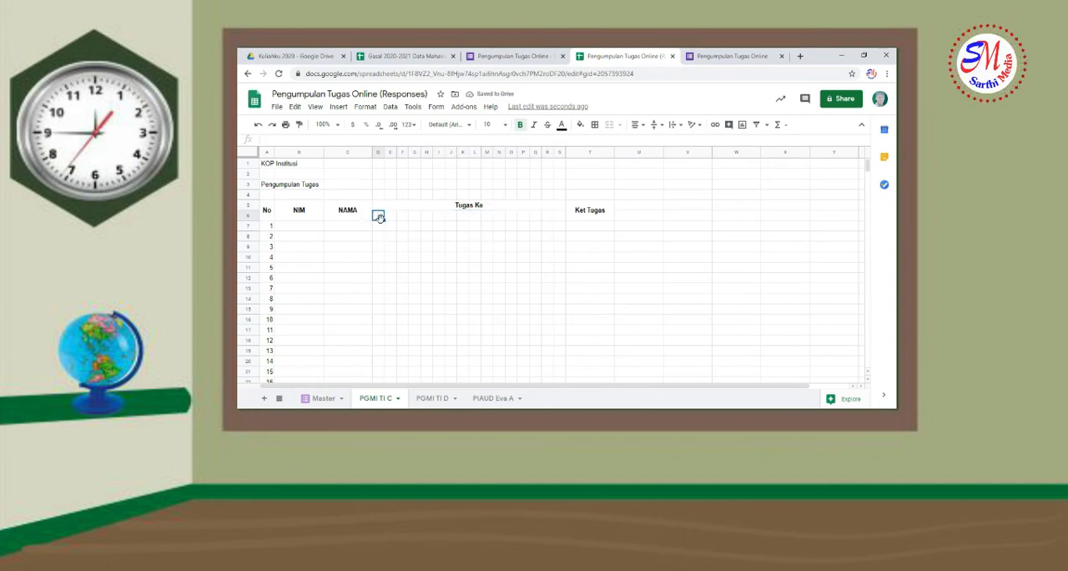
pyautogui.moveTo(377, 215); pyautogui.dragTo(560, 217)
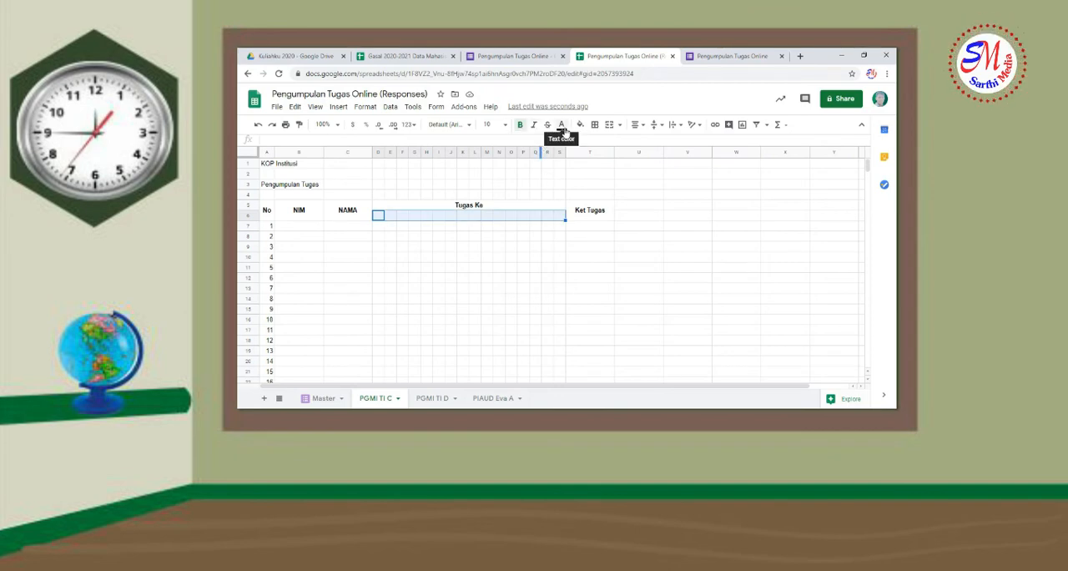
pyautogui.click(563, 127)
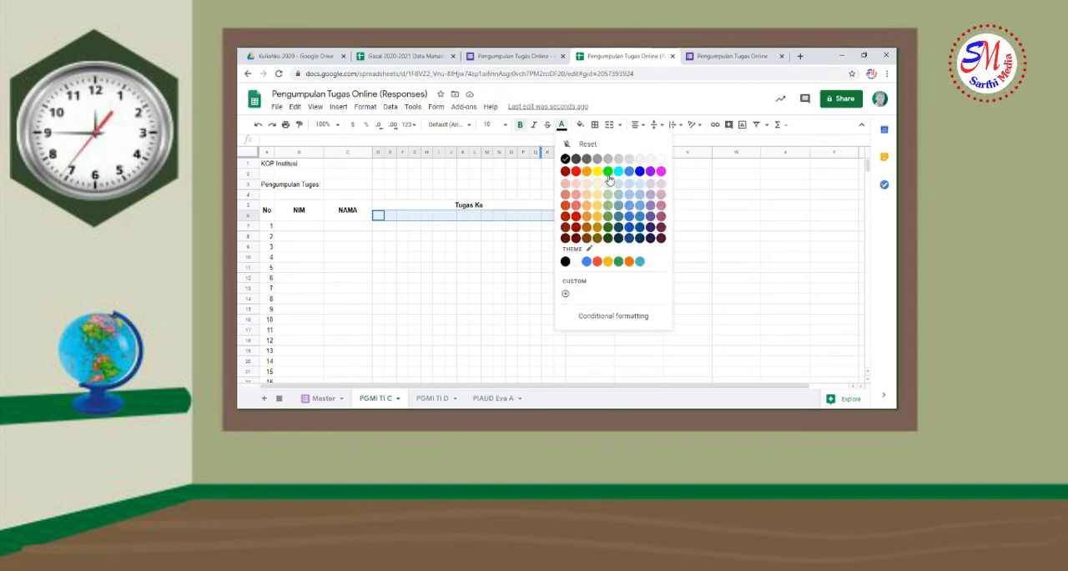
pyautogui.click(609, 224)
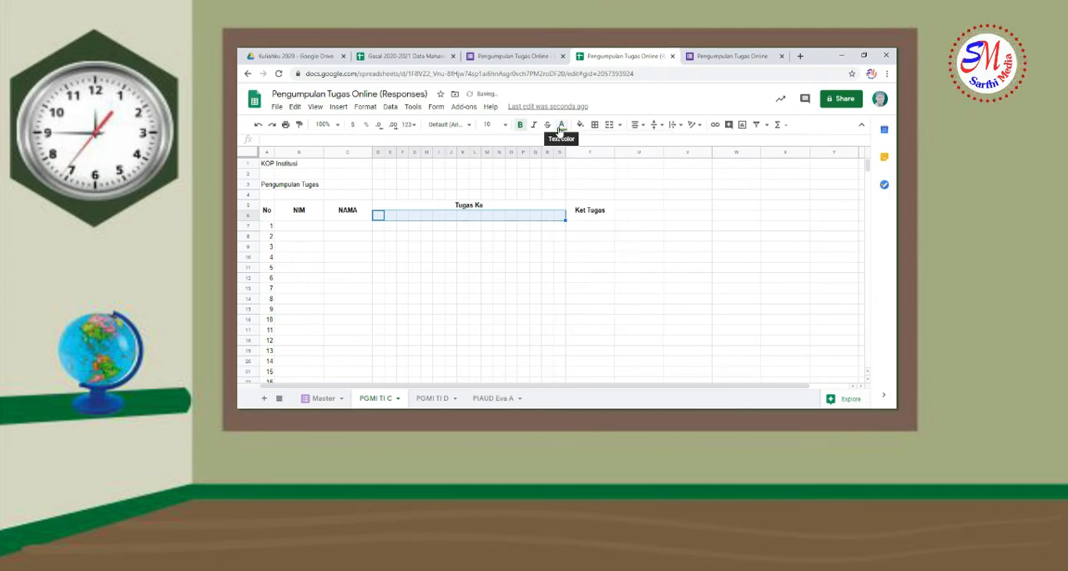
pyautogui.click(562, 126)
pyautogui.click(576, 262)
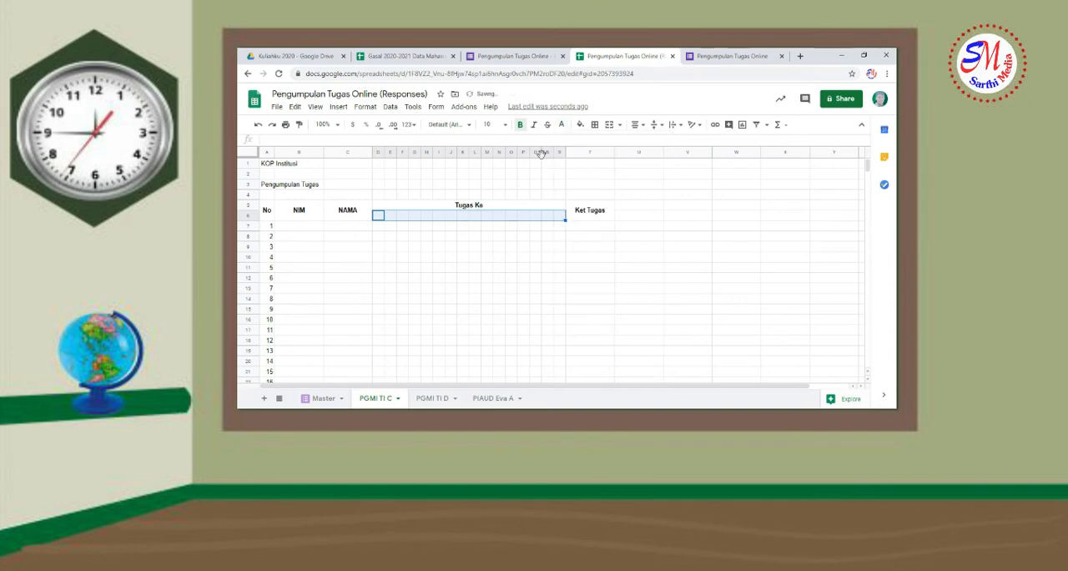
# Fill cells D6 to S6 with the green theme color
pyautogui.click(582, 126)
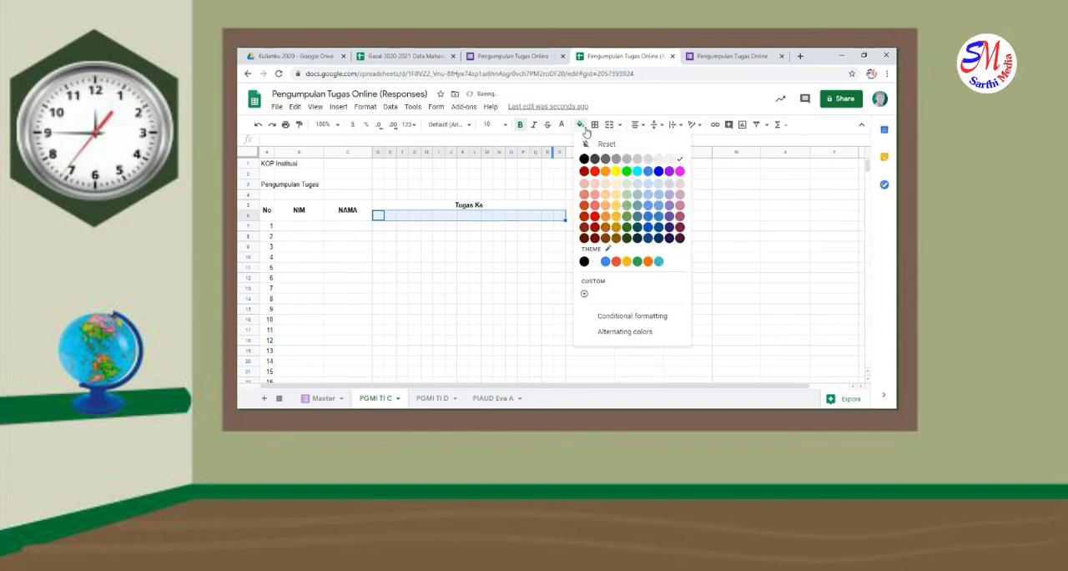
pyautogui.click(637, 261)
pyautogui.click(536, 278)
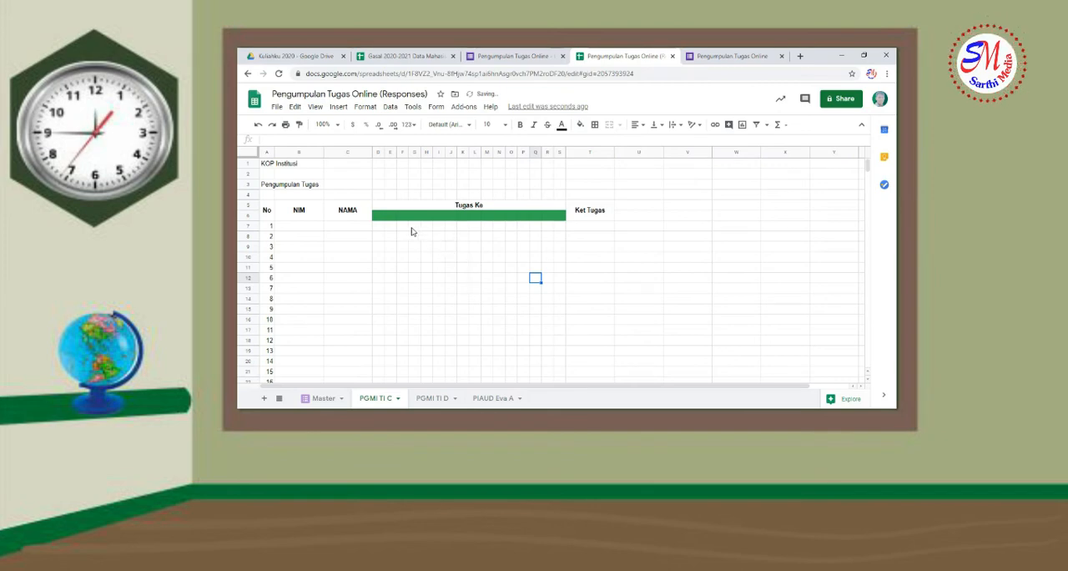
pyautogui.click(384, 218)
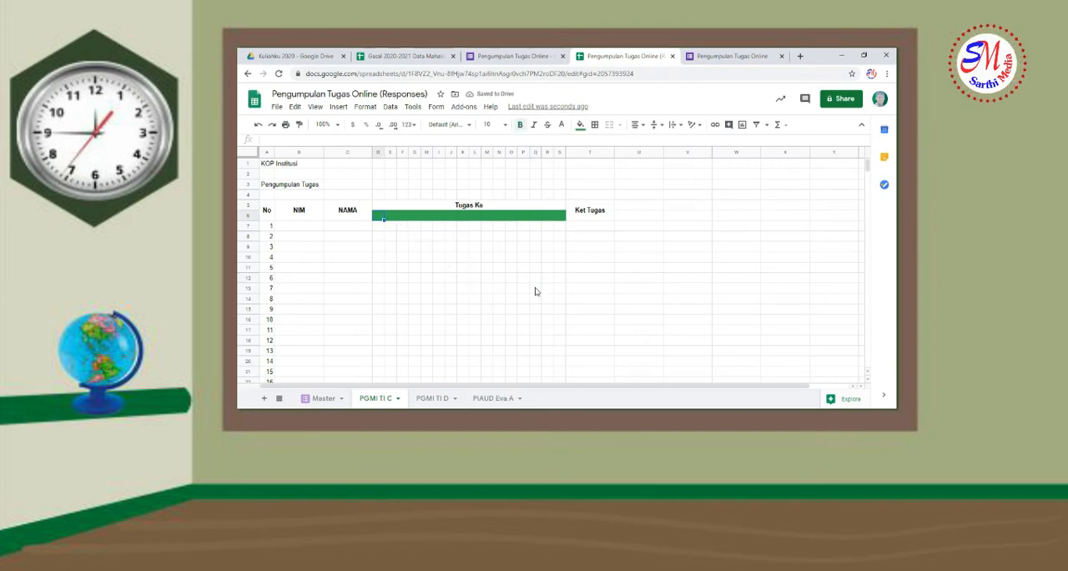
pyautogui.click(439, 277)
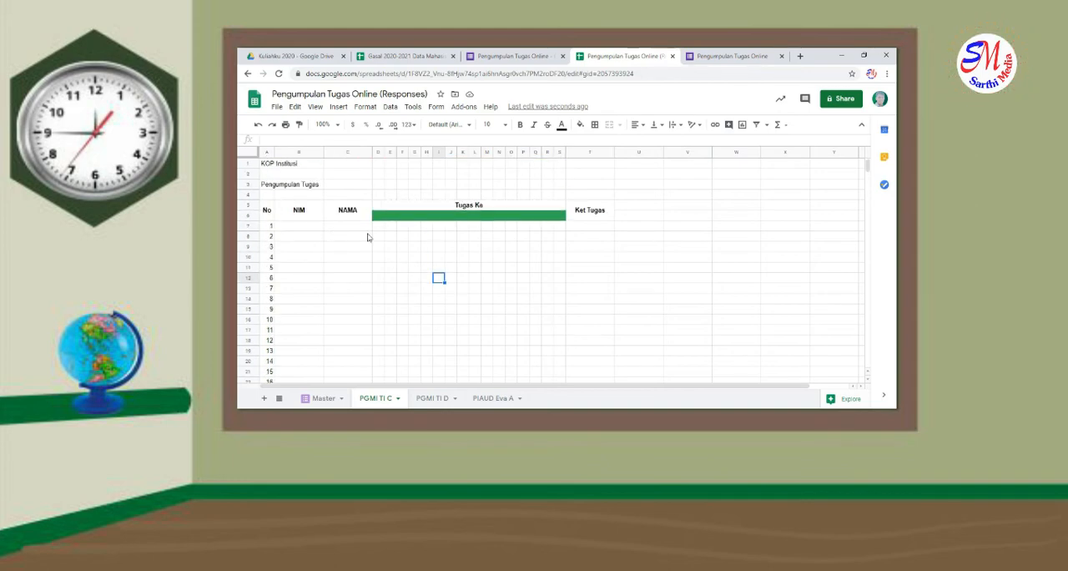
# Copy all NIM and student name entries from the PGMI TI C sheet of the "Gasal 2020-2021 Data Mahasiswa" spreadsheet
pyautogui.click(407, 55)
pyautogui.scroll(5, 334, 236)
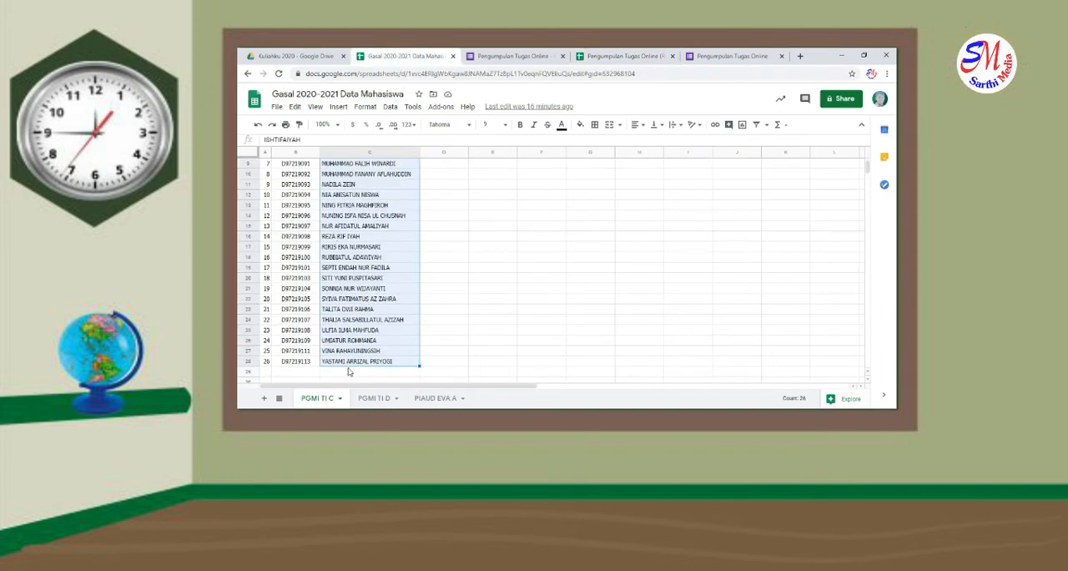
pyautogui.moveTo(297, 185); pyautogui.dragTo(368, 331)
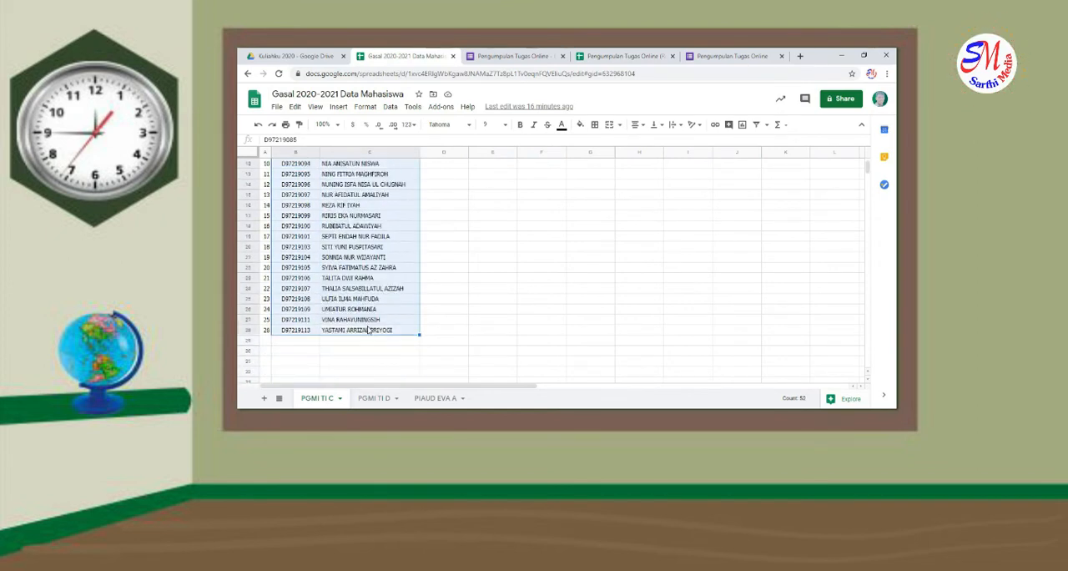
pyautogui.hotkey('ctrl', 'c')
pyautogui.click(375, 398)
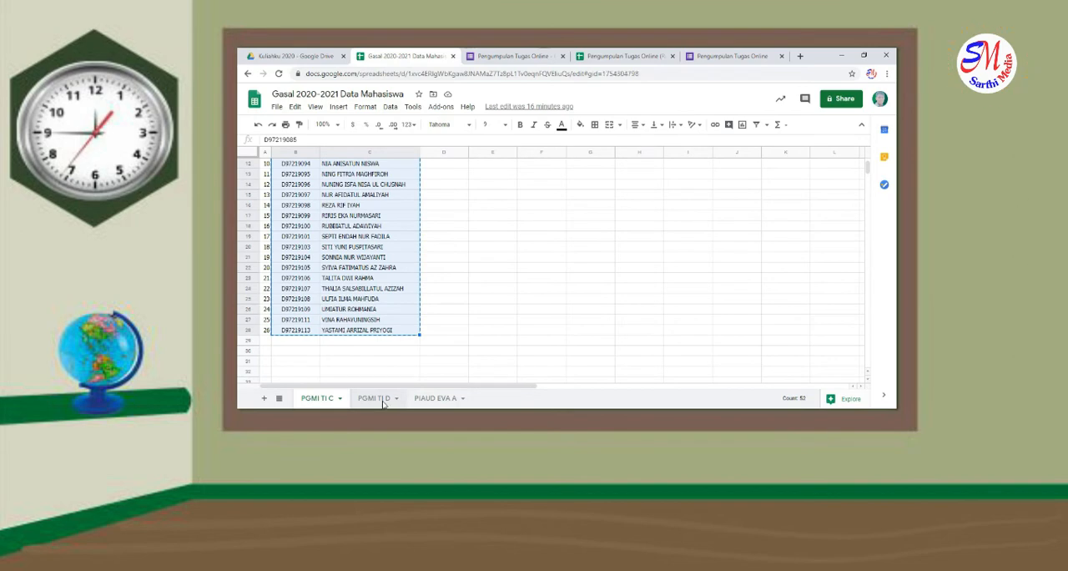
pyautogui.click(327, 398)
# Paste the student list at cell B7 of the responses spreadsheet's PGMI TI C sheet and fit column C to the names
pyautogui.click(601, 55)
pyautogui.click(304, 227)
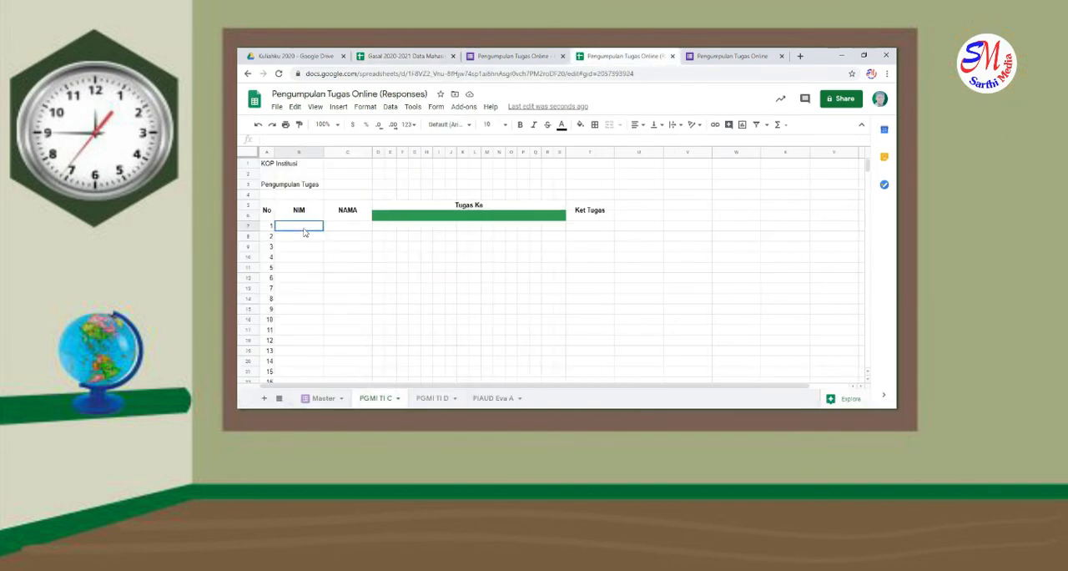
pyautogui.hotkey('ctrl', 'v')
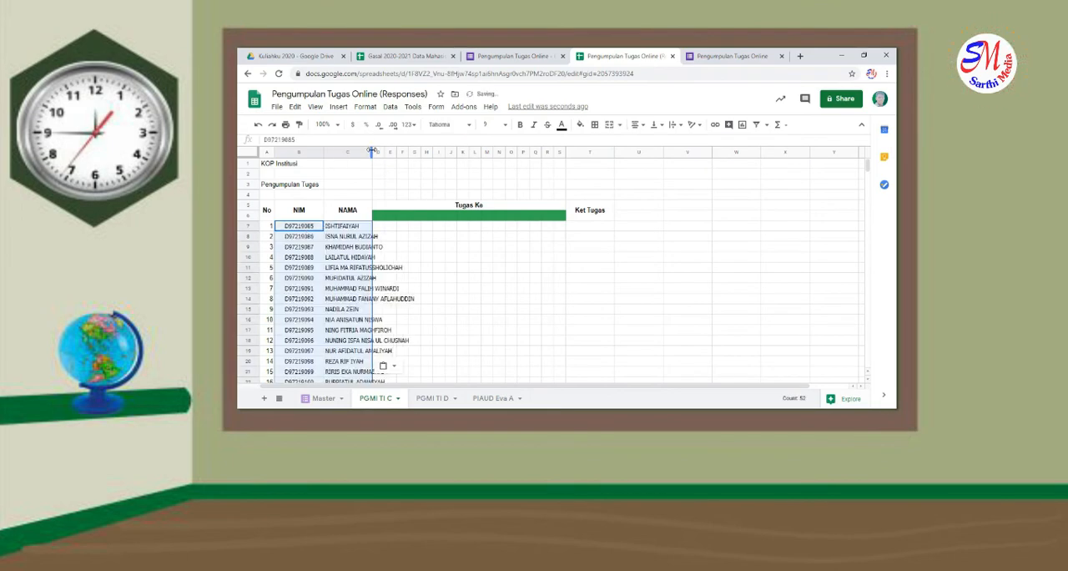
pyautogui.doubleClick(372, 152)
pyautogui.scroll(-5, 446, 296)
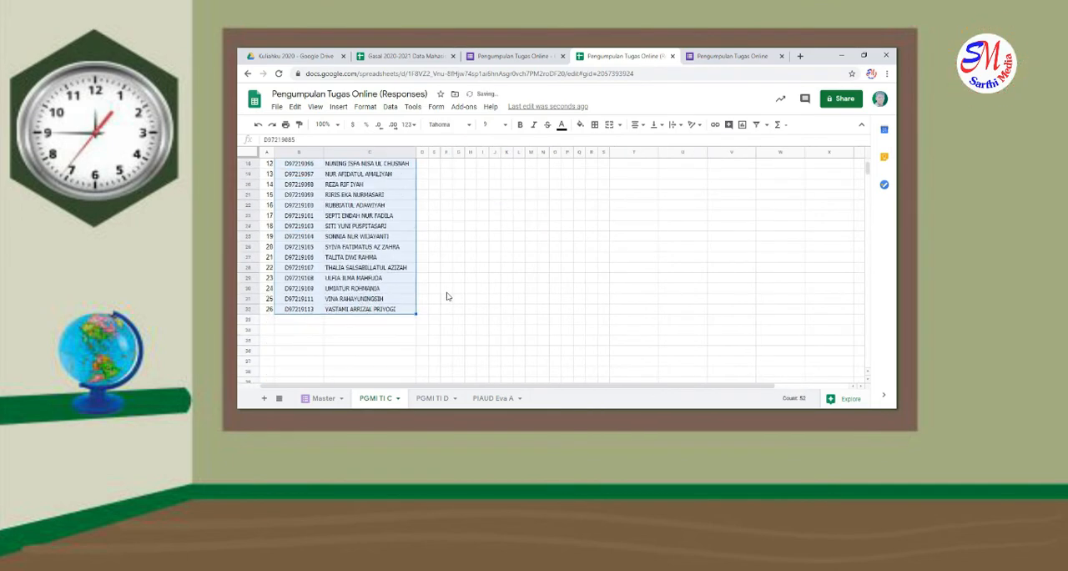
pyautogui.scroll(5, 447, 297)
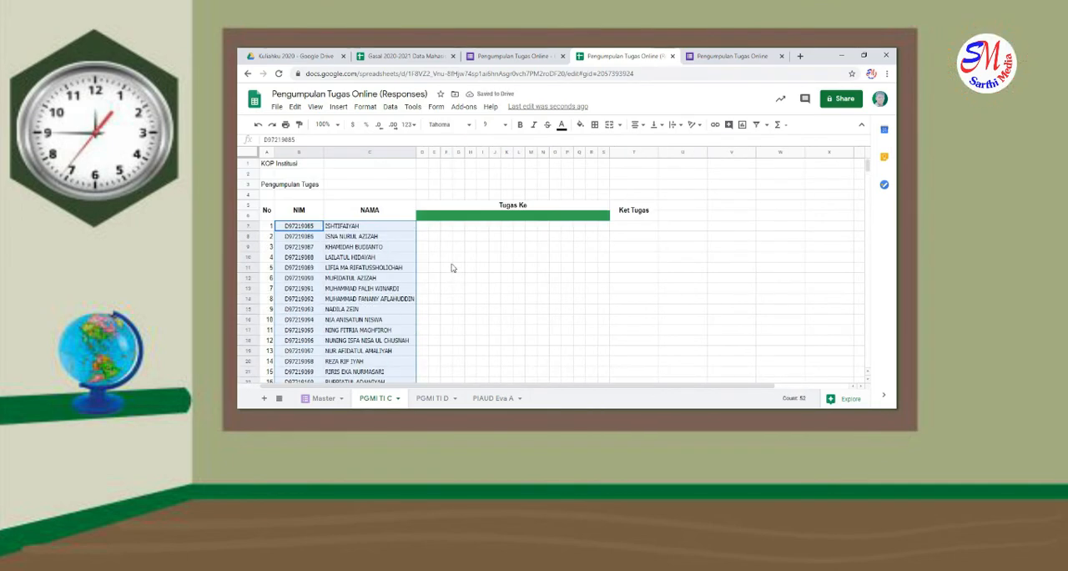
# Copy formula 3 from the Notepad file and enter it in cell D7: =iferror(VLOOKUP(CONCATENATE($C7;(D$6));Master!$L:$O;4;0);"")
pyautogui.click(423, 227)
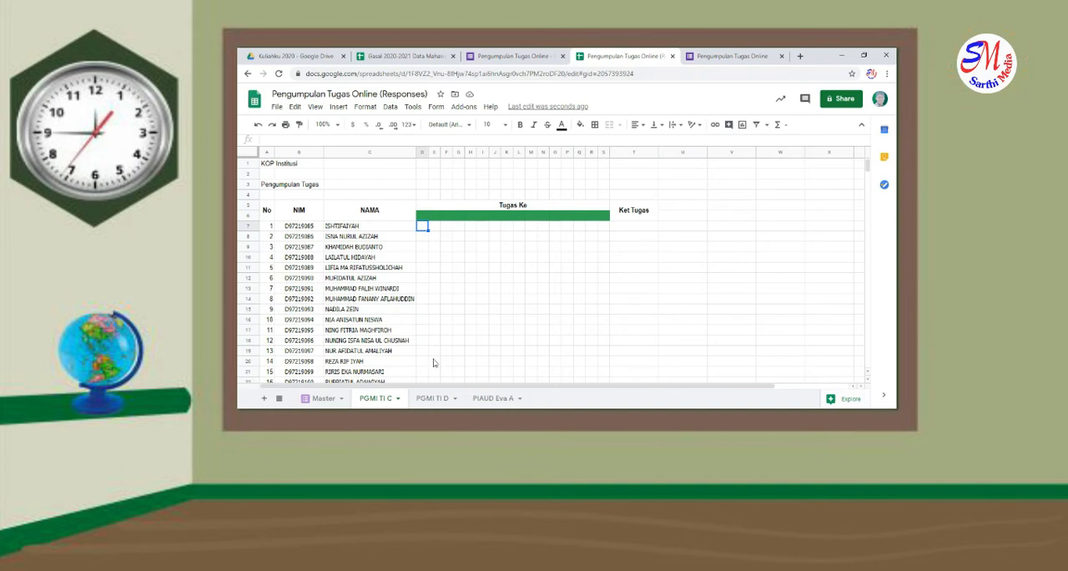
pyautogui.hotkey('alt', 'Tab')
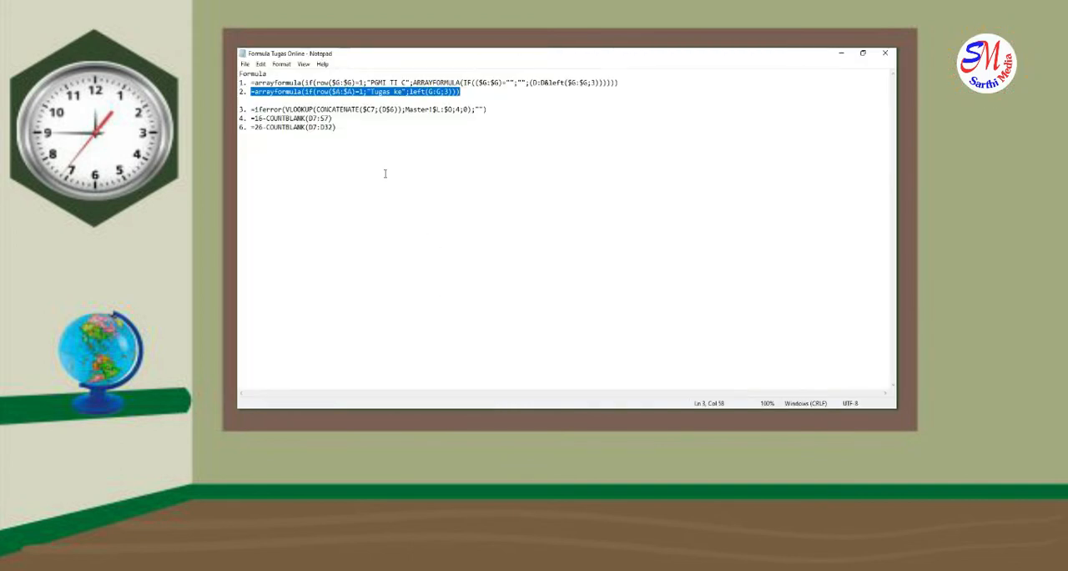
pyautogui.moveTo(251, 108); pyautogui.dragTo(493, 106)
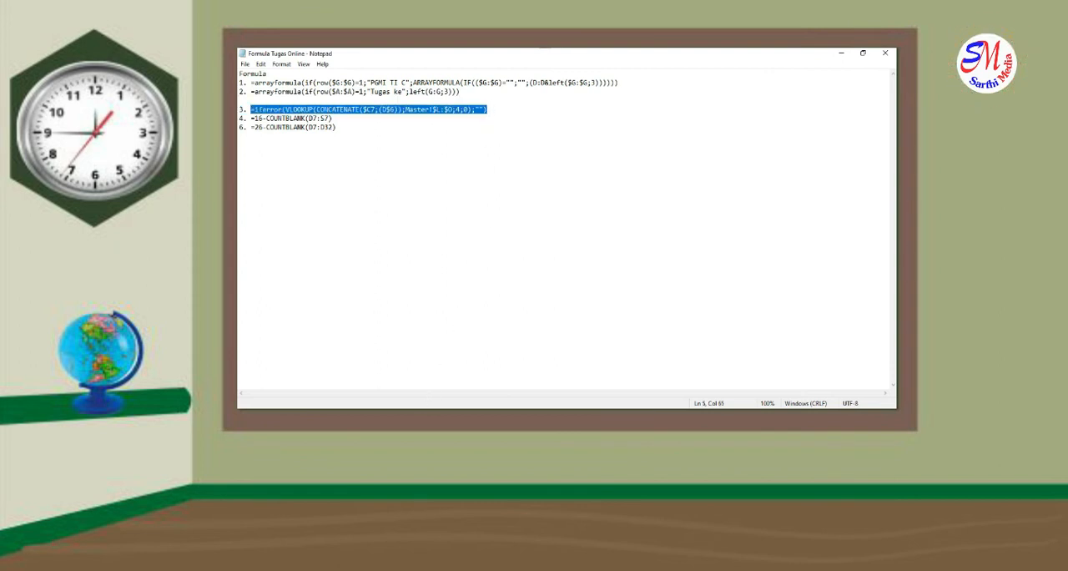
pyautogui.hotkey('alt', 'Tab')
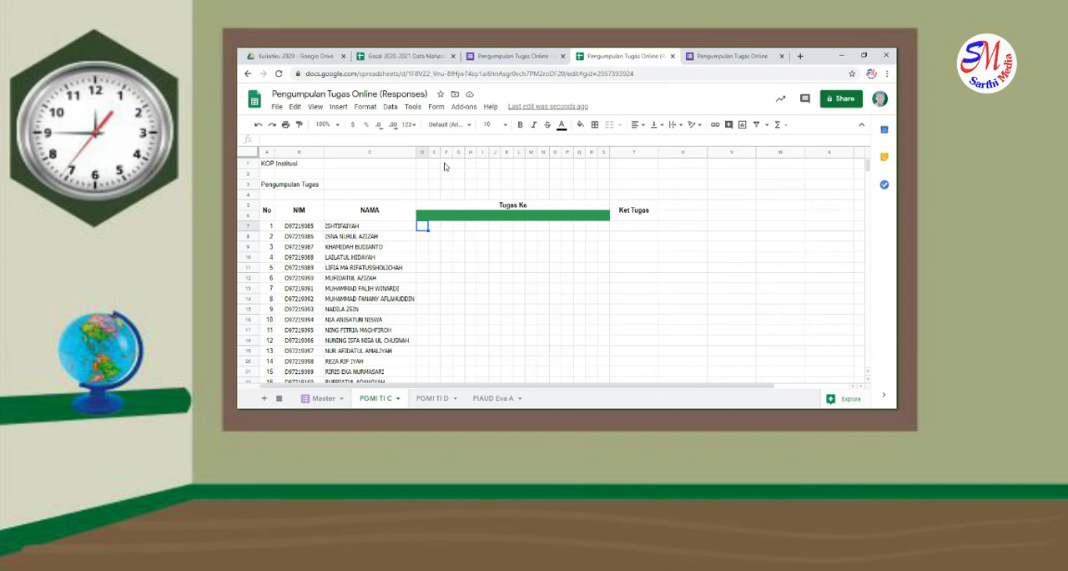
pyautogui.click(433, 142)
pyautogui.hotkey('ctrl', 'v')
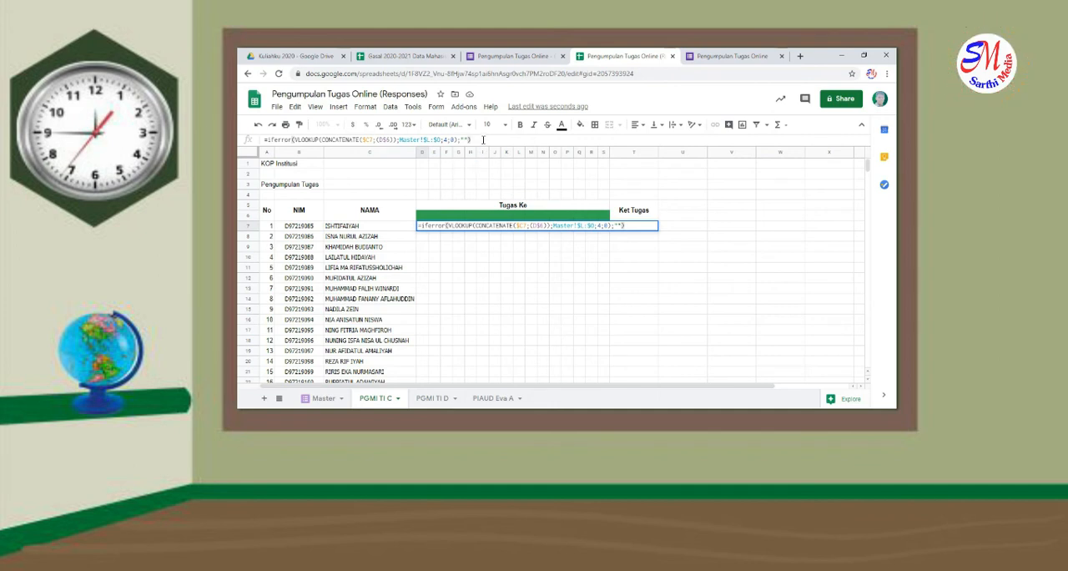
pyautogui.click(484, 141)
# Compare the D7 formula's lookup range and column index with columns L to O of the Master sheet
pyautogui.click(324, 398)
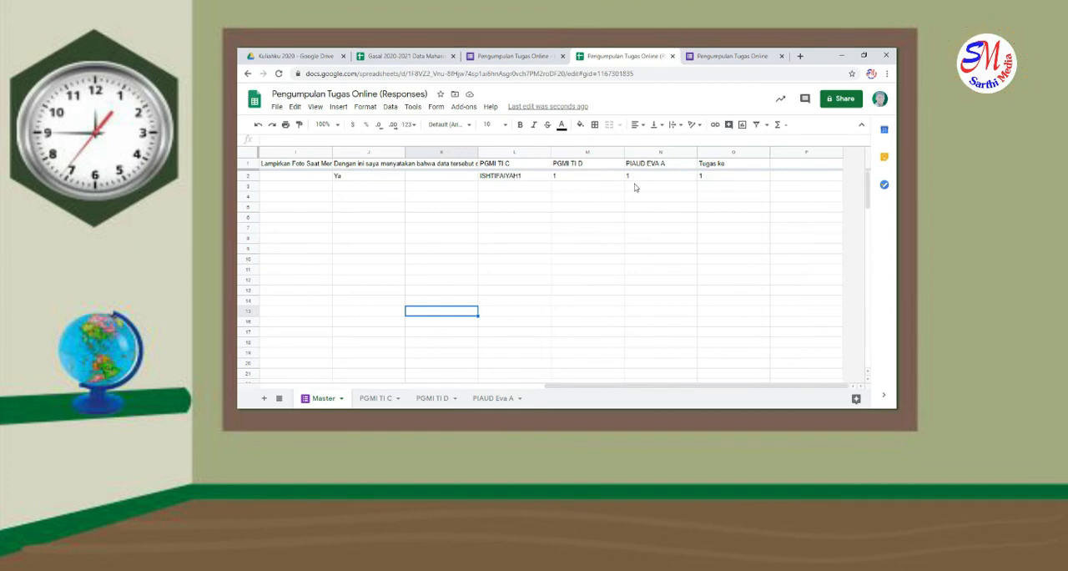
pyautogui.click(389, 399)
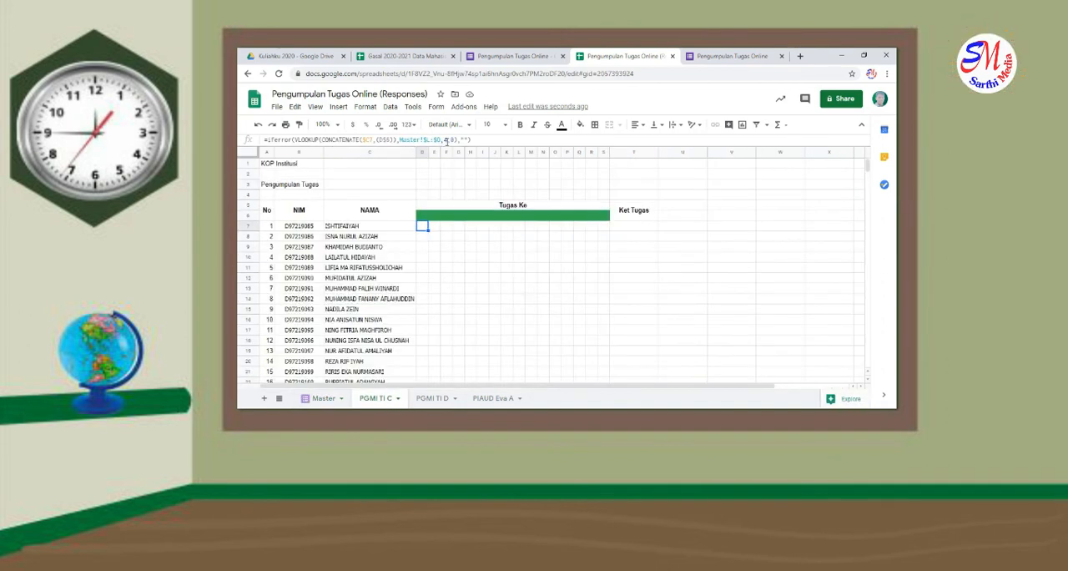
pyautogui.click(446, 140)
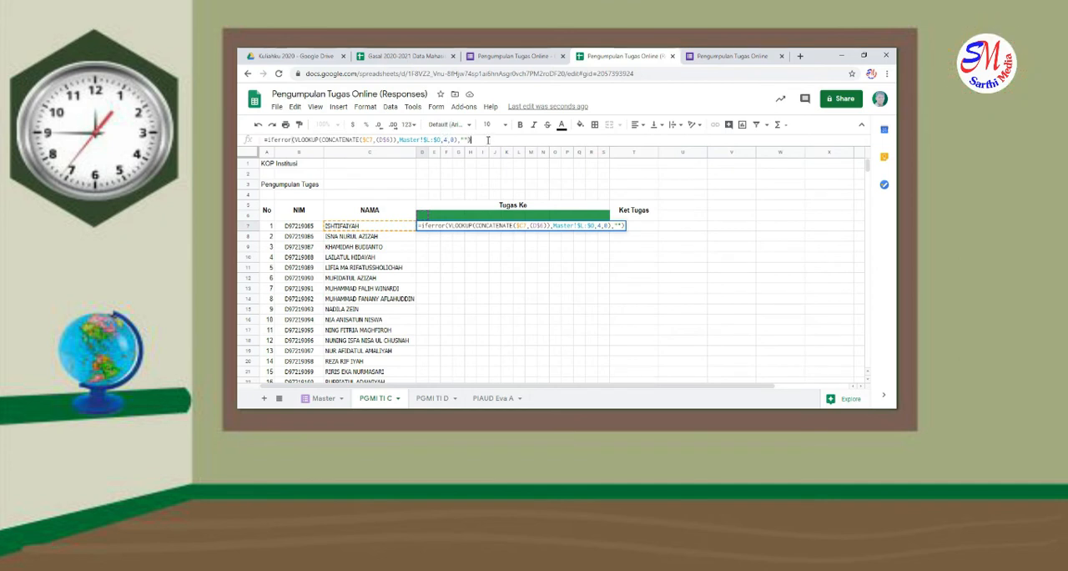
pyautogui.press('Return')
# Fill the D7 formula across to column S and down to the last student in row 32
pyautogui.click(427, 227)
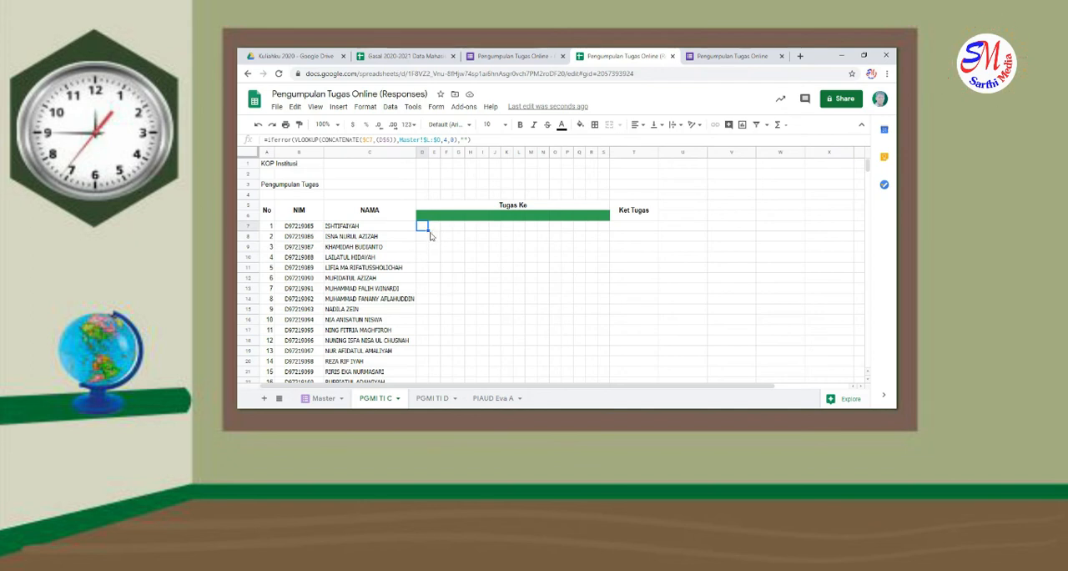
pyautogui.moveTo(428, 232); pyautogui.dragTo(587, 359)
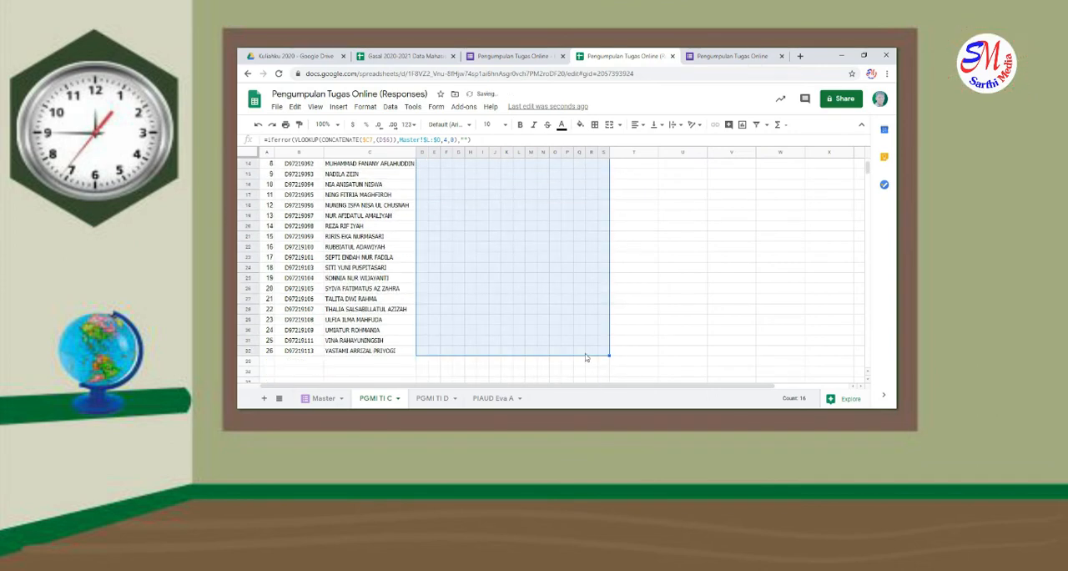
# Copy formula 4 from the Notepad file and enter it in the Ket Tugas cell T7: =16-COUNTBLANK(D7:S7)
pyautogui.scroll(4, 491, 337)
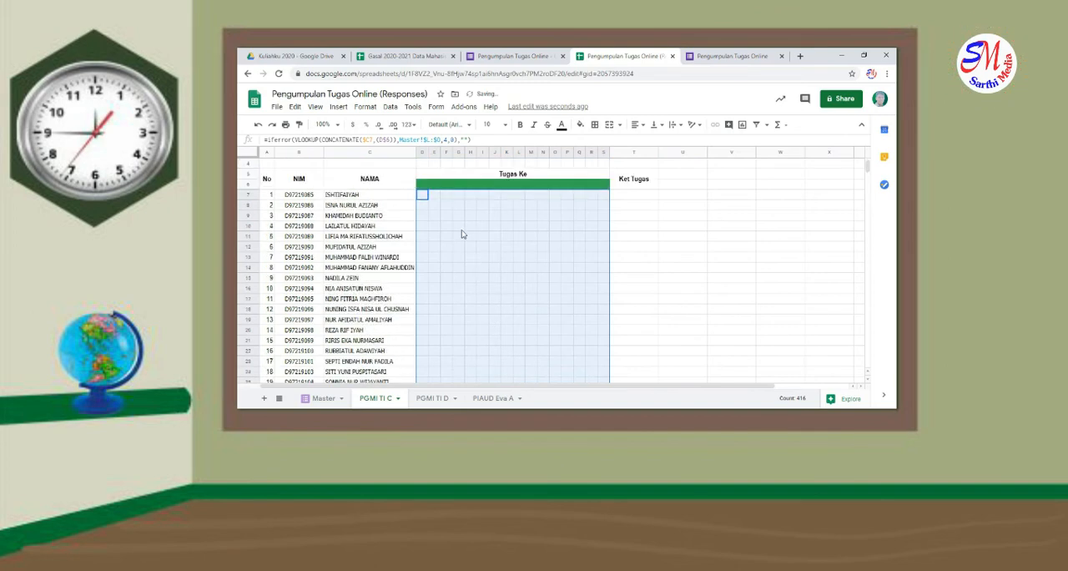
pyautogui.click(463, 235)
pyautogui.click(484, 215)
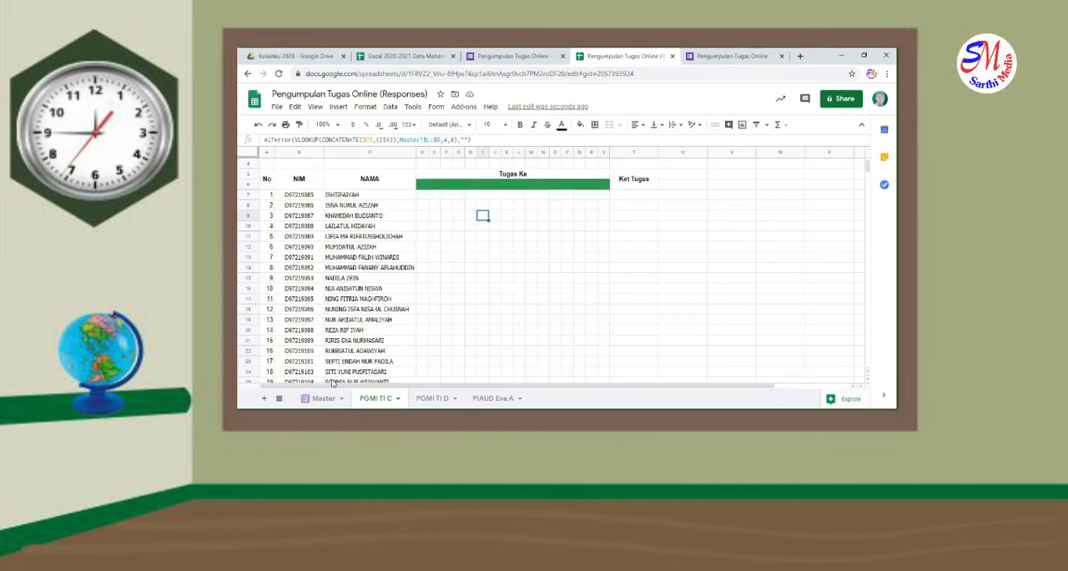
pyautogui.click(326, 407)
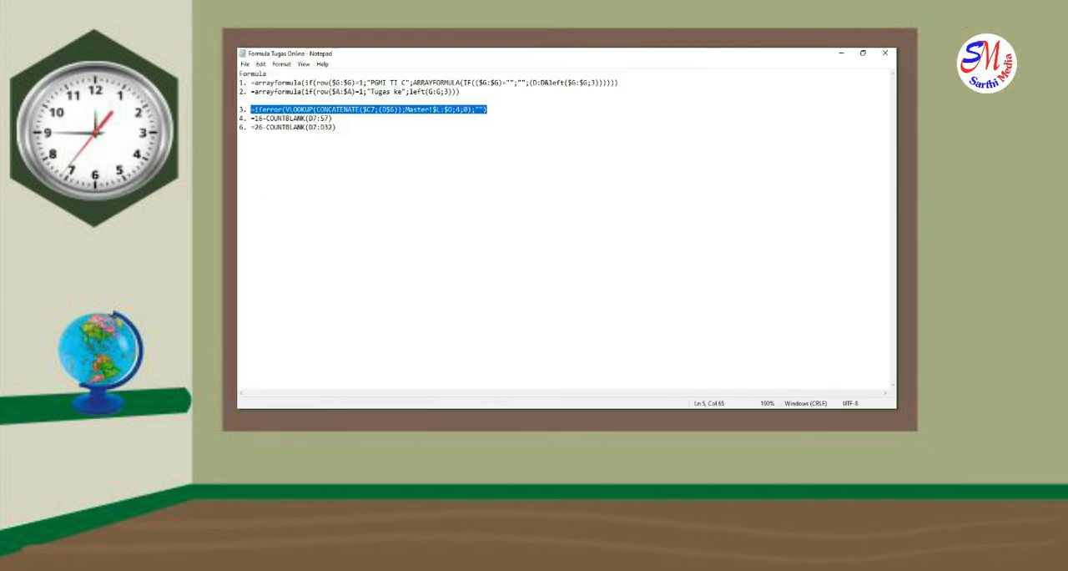
pyautogui.moveTo(250, 117); pyautogui.dragTo(332, 119)
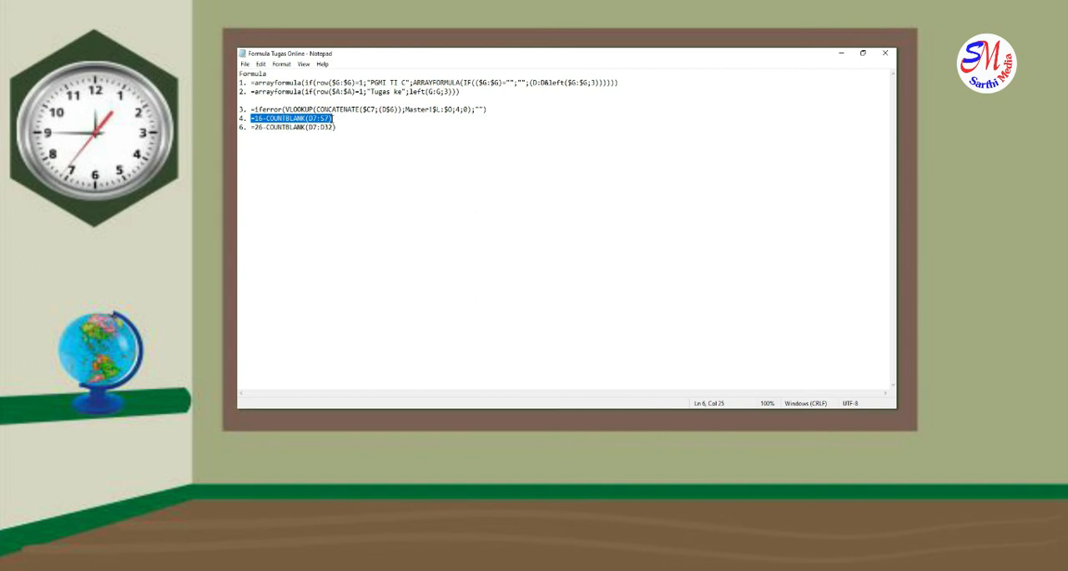
pyautogui.hotkey('alt', 'Tab')
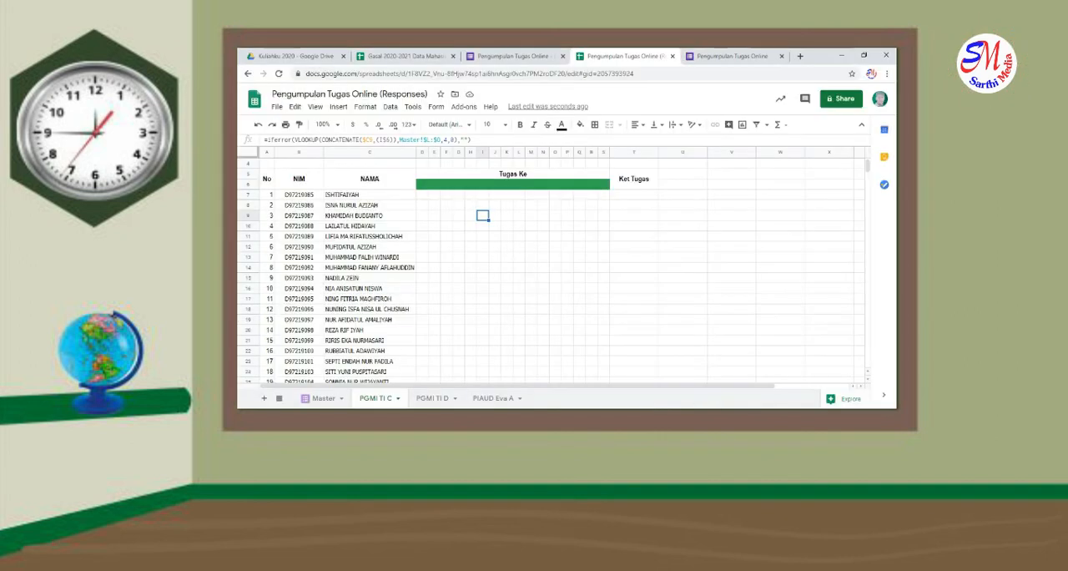
pyautogui.click(628, 198)
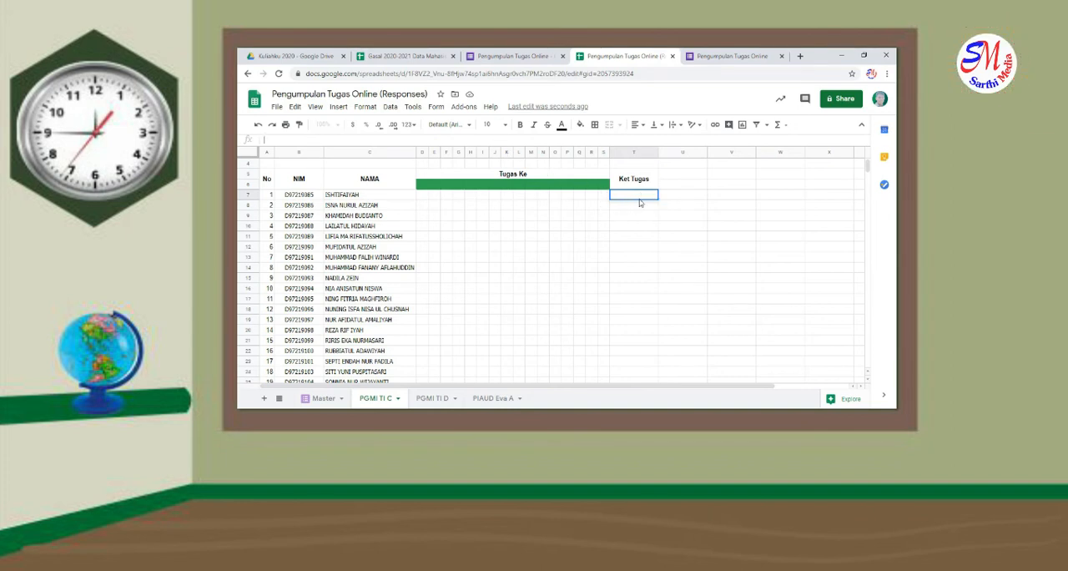
pyautogui.hotkey('ctrl', 'v')
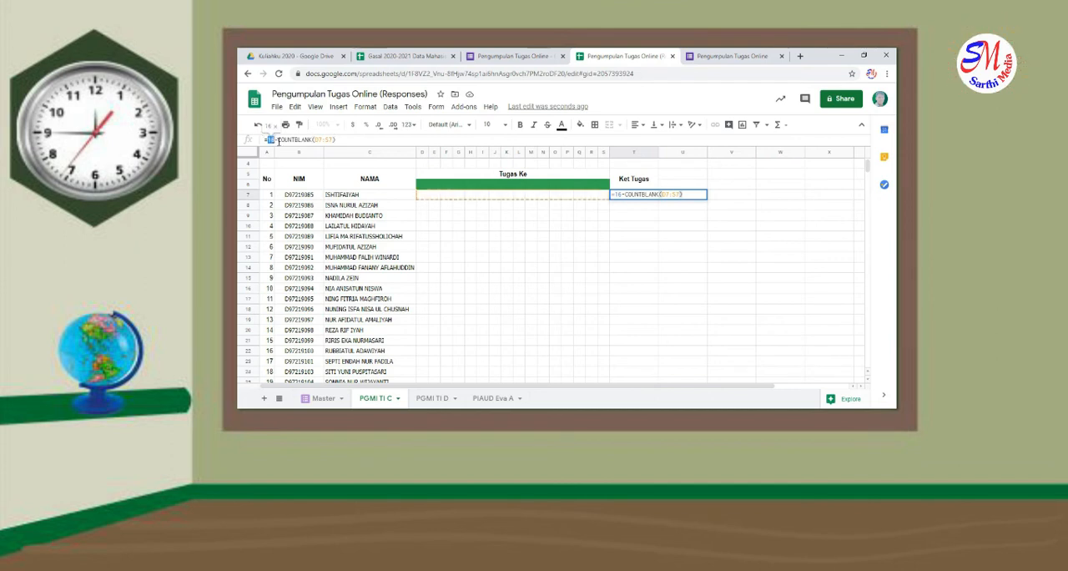
pyautogui.moveTo(279, 141); pyautogui.dragTo(294, 142)
pyautogui.click(360, 142)
pyautogui.press('Return')
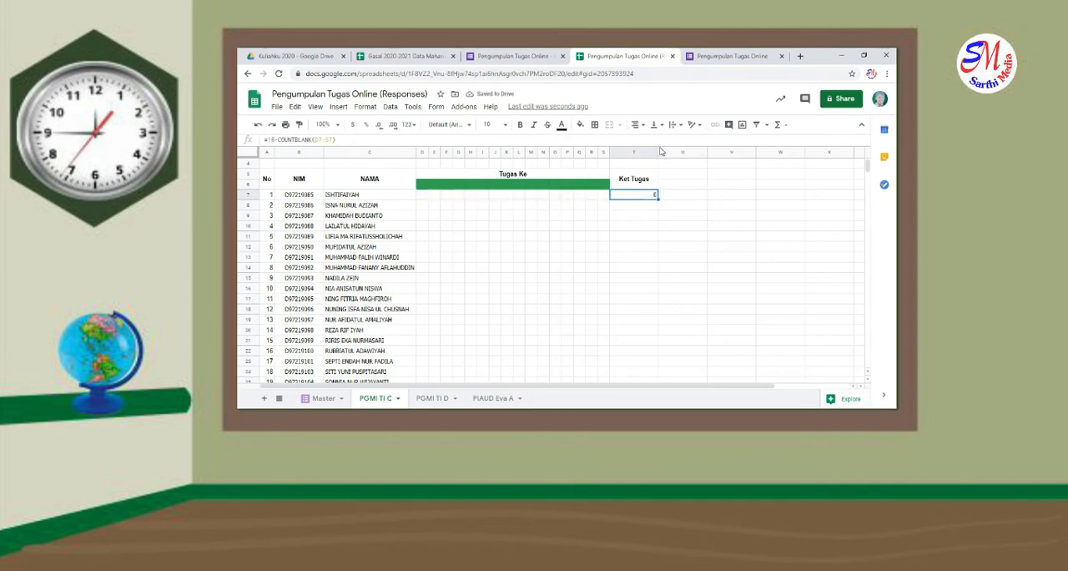
# Narrow column T to fit the Ket Tugas header and center the value in cell T7
pyautogui.moveTo(660, 155); pyautogui.dragTo(643, 155)
pyautogui.click(641, 127)
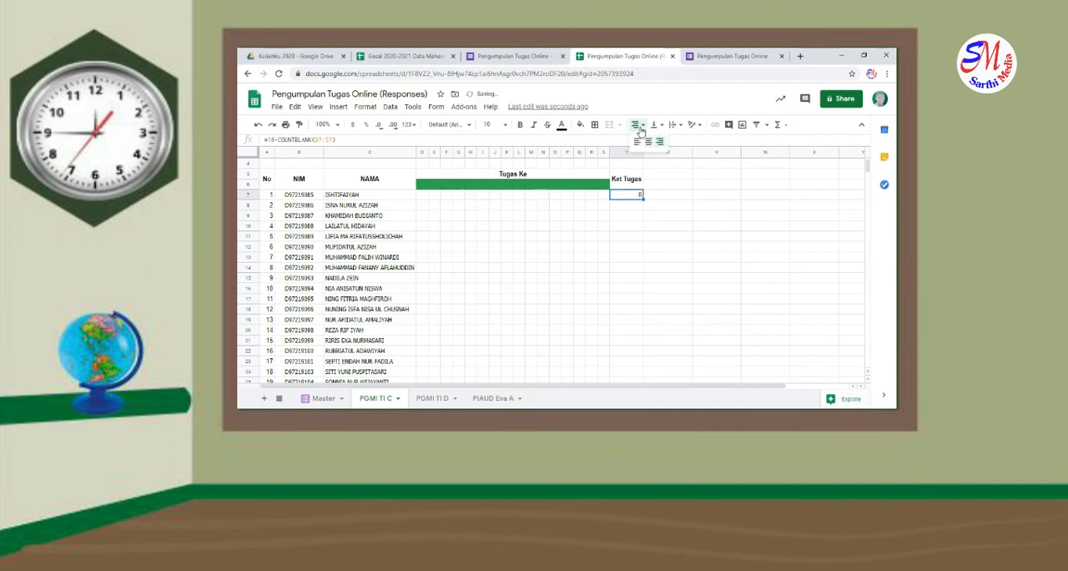
pyautogui.click(644, 145)
pyautogui.click(631, 218)
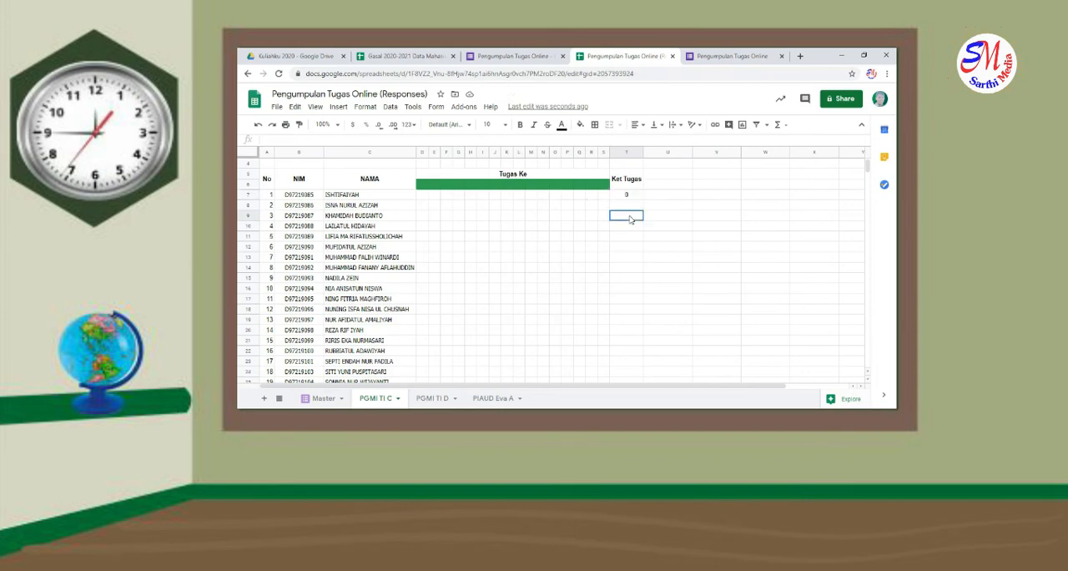
# Check the submission row on the Master sheet and enter assignment number 1 in header cell D6 of the PGMI TI C sheet
pyautogui.click(331, 401)
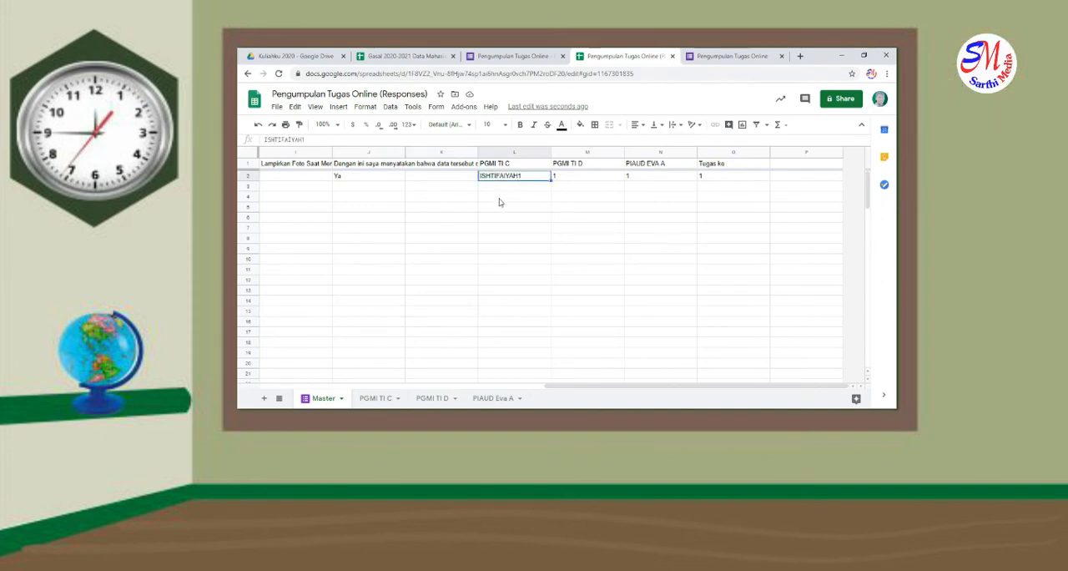
pyautogui.click(389, 399)
pyautogui.scroll(1, 505, 290)
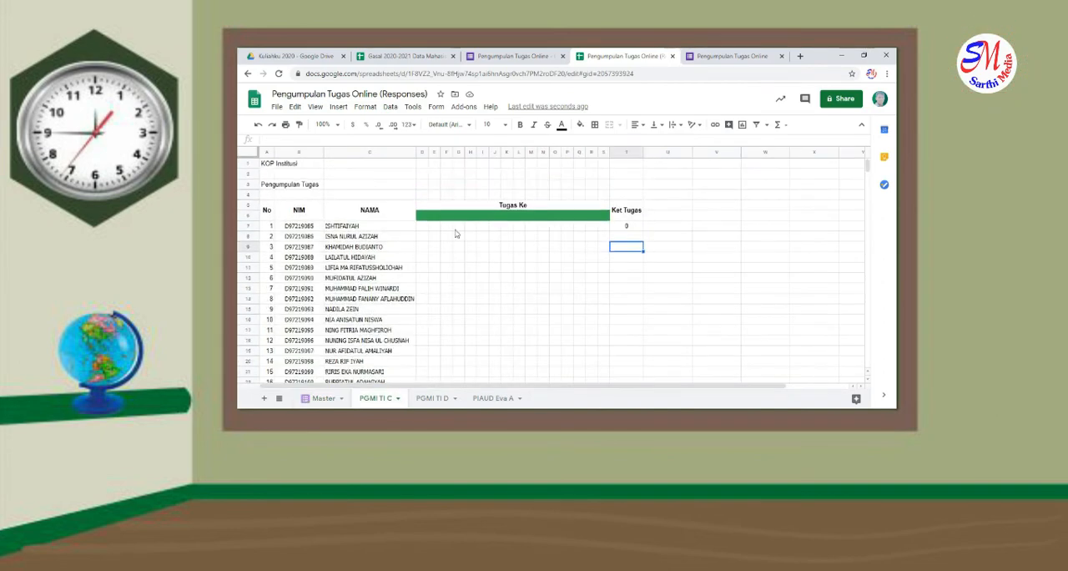
pyautogui.click(426, 220)
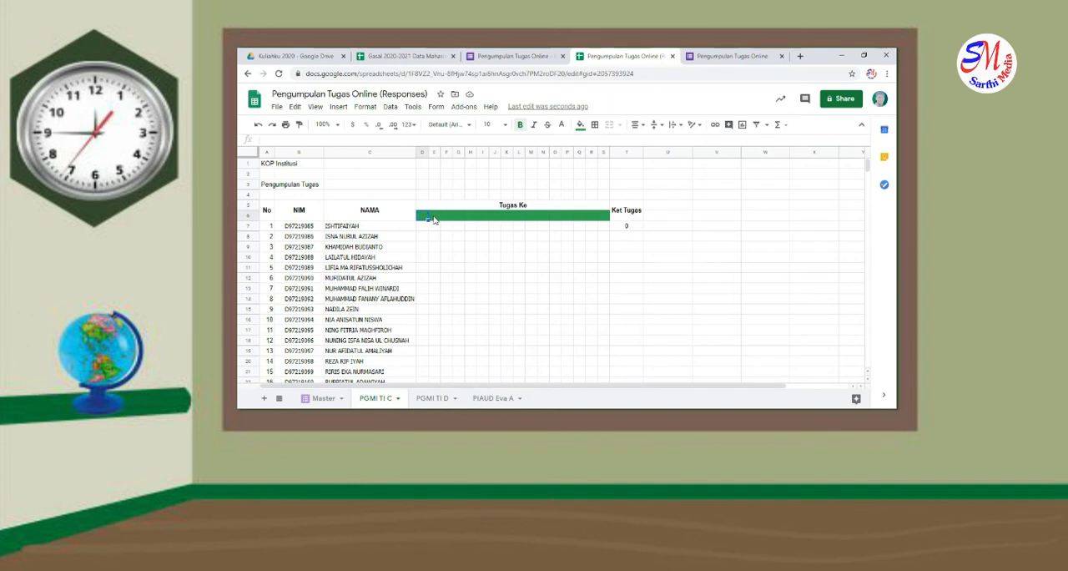
pyautogui.click(434, 268)
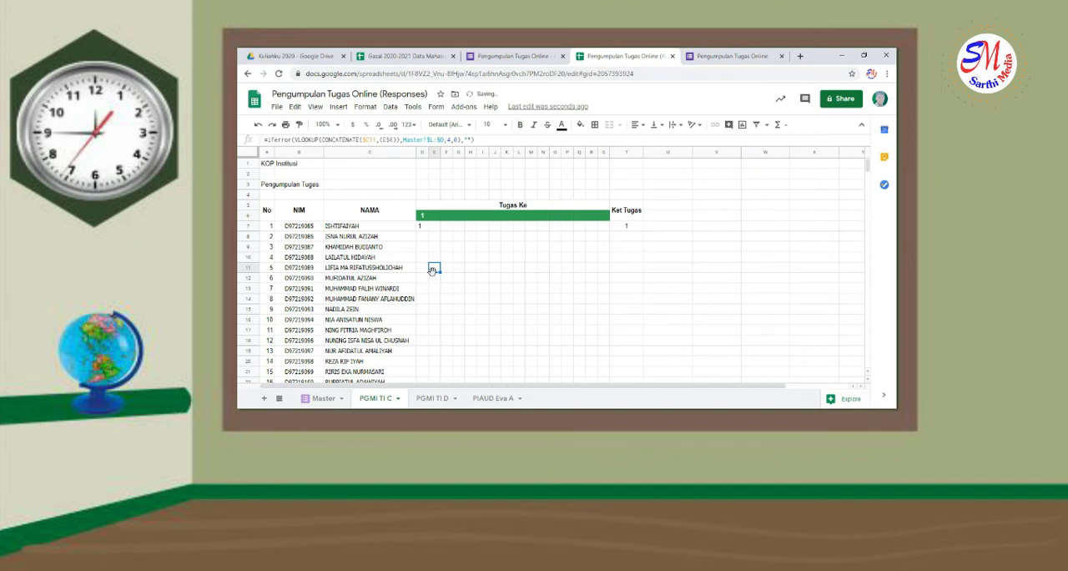
# Compare the lookup result in cell D7 with the submission recorded on the Master sheet
pyautogui.click(423, 228)
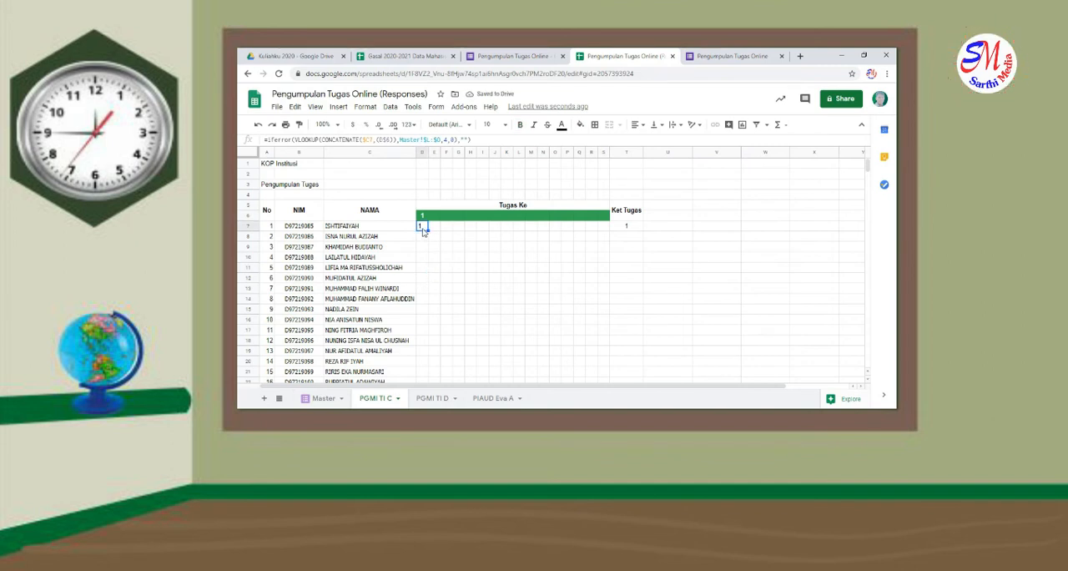
pyautogui.click(324, 399)
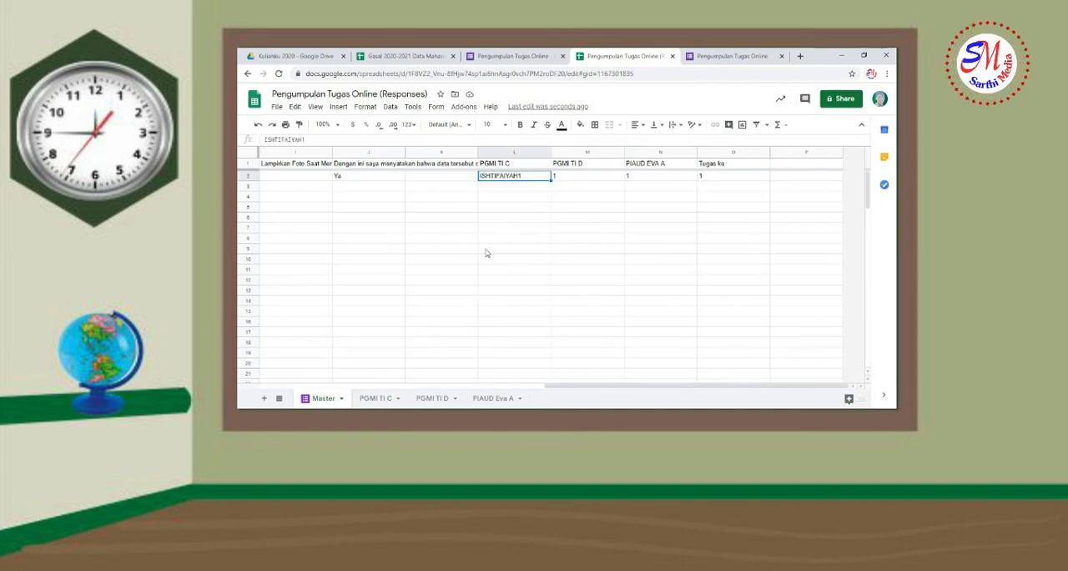
pyautogui.click(393, 399)
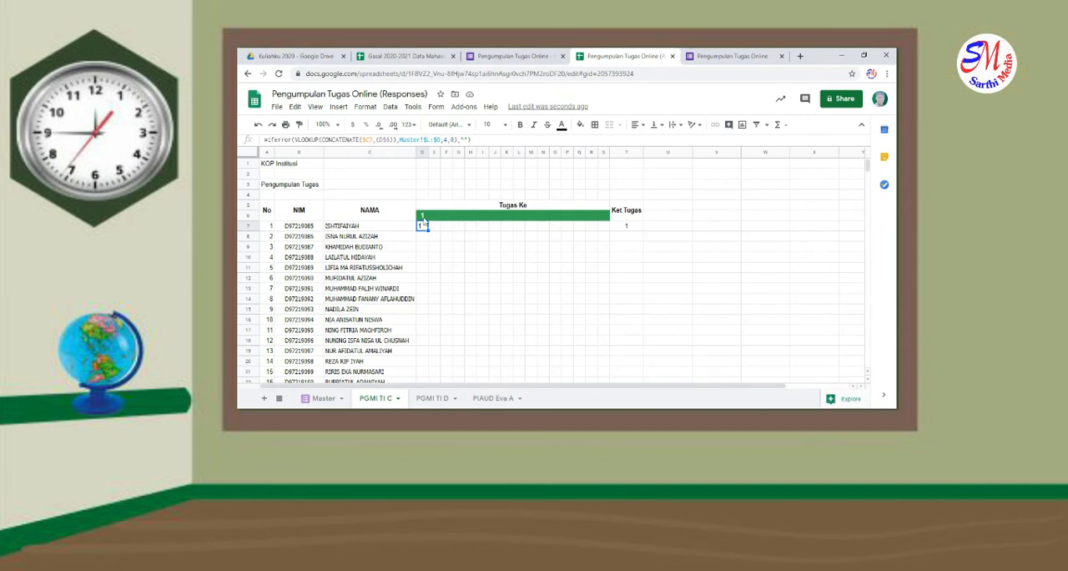
# Test the recap formulas by entering 1 in header cell I6, and clear that cell again
pyautogui.click(485, 217)
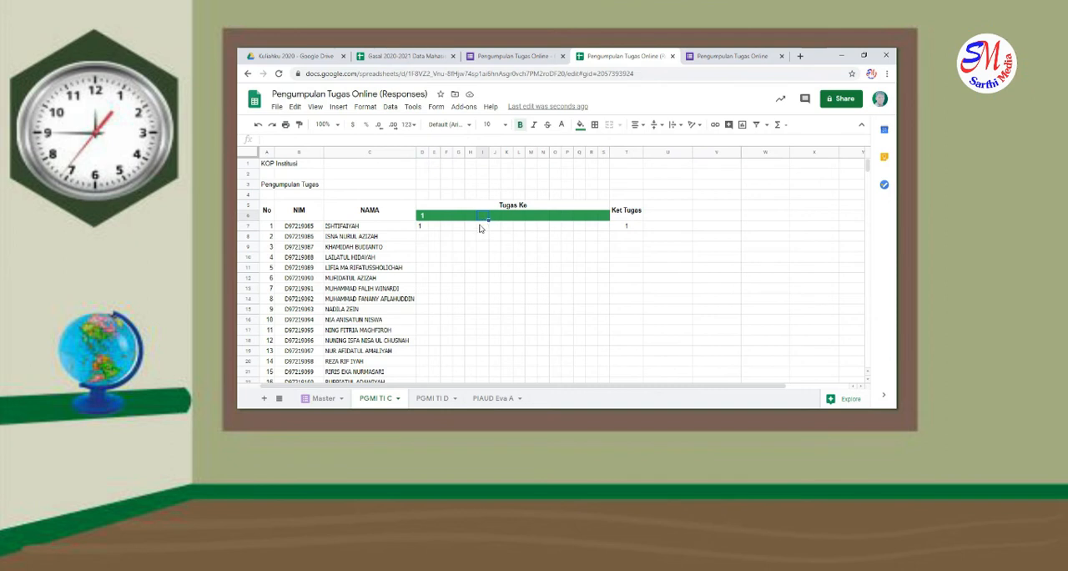
pyautogui.write('1')
pyautogui.click(473, 248)
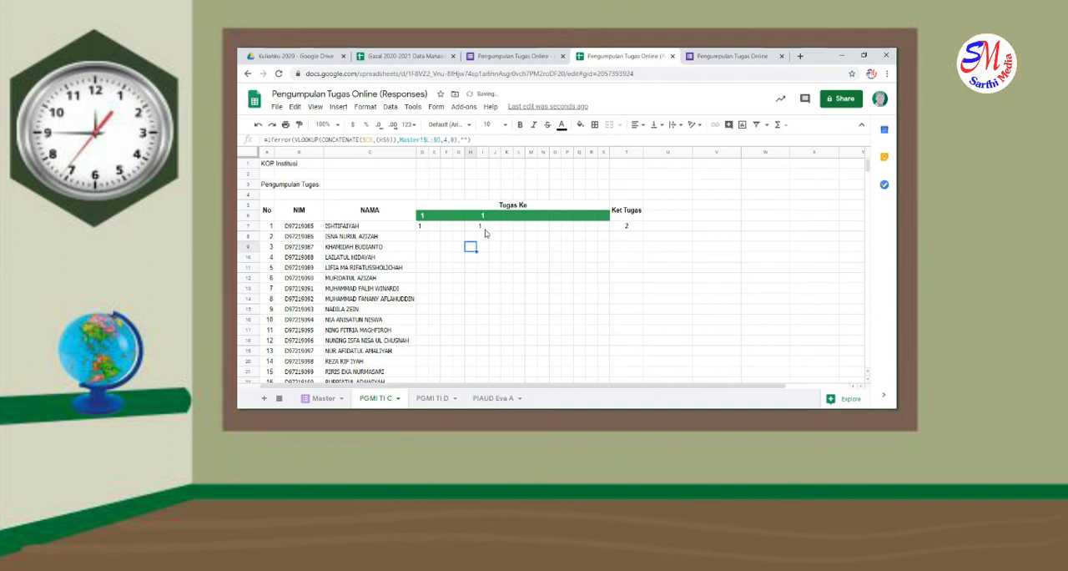
pyautogui.click(484, 217)
pyautogui.press('Delete')
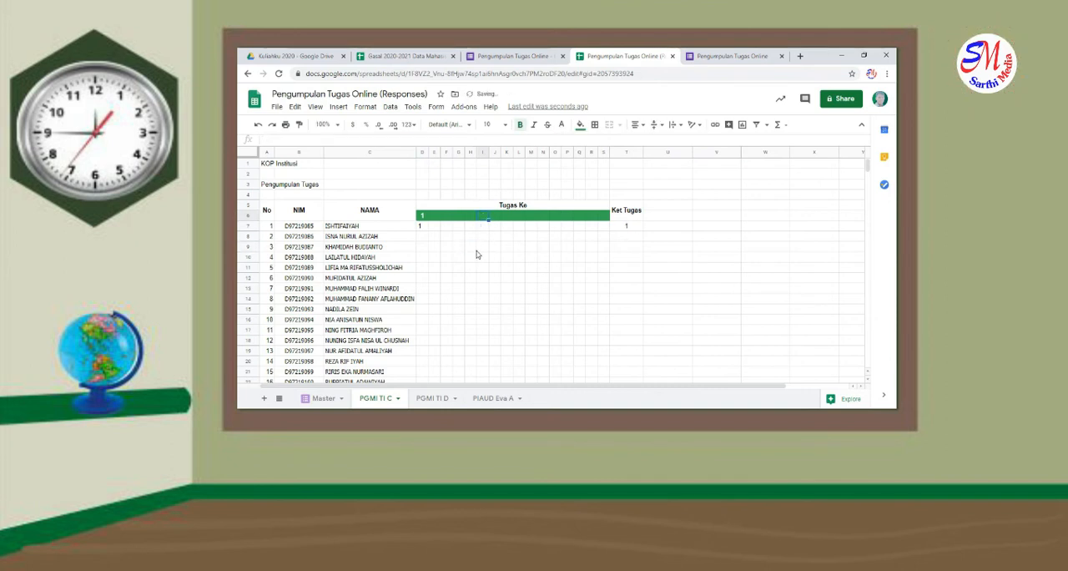
pyautogui.click(473, 248)
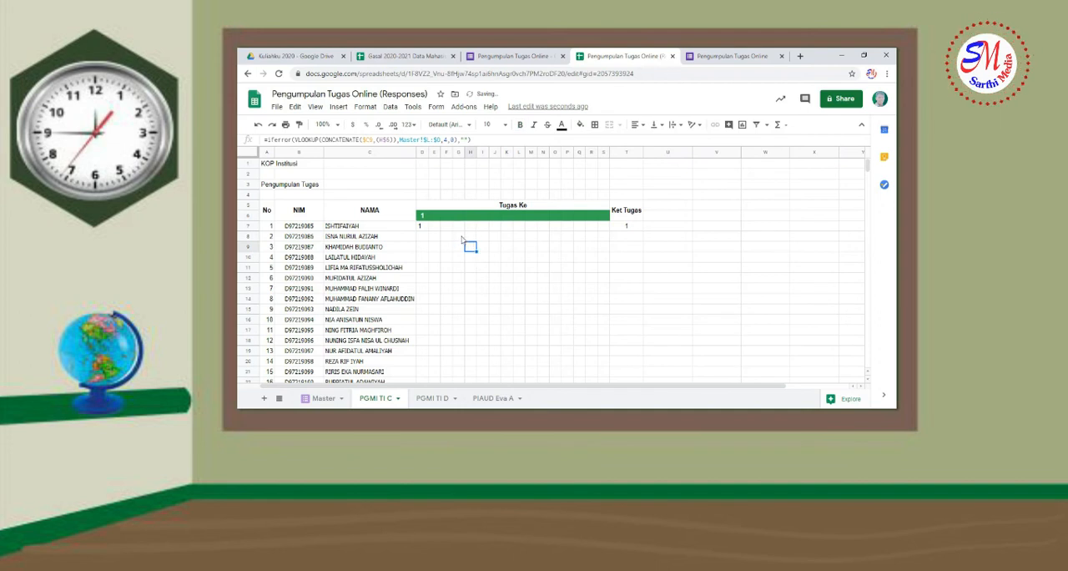
# Fill the T7 COUNTBLANK formula down column T to the last student in row 32
pyautogui.click(629, 230)
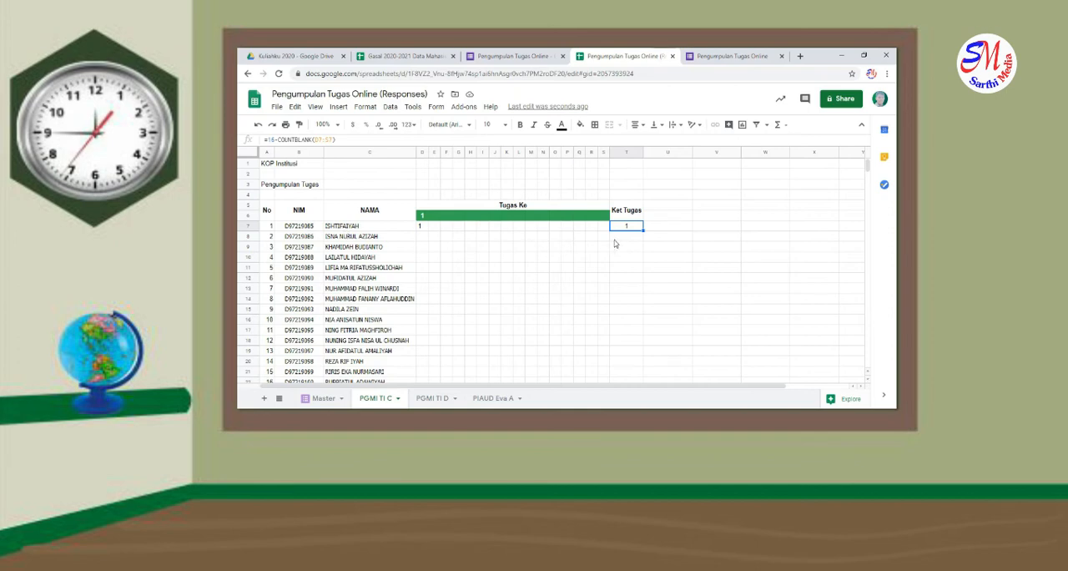
pyautogui.moveTo(644, 232)
pyautogui.mouseDown()
pyautogui.moveTo(649, 389)
pyautogui.moveTo(652, 232)
pyautogui.mouseUp()
pyautogui.scroll(2, 614, 264)
pyautogui.scroll(5, 613, 264)
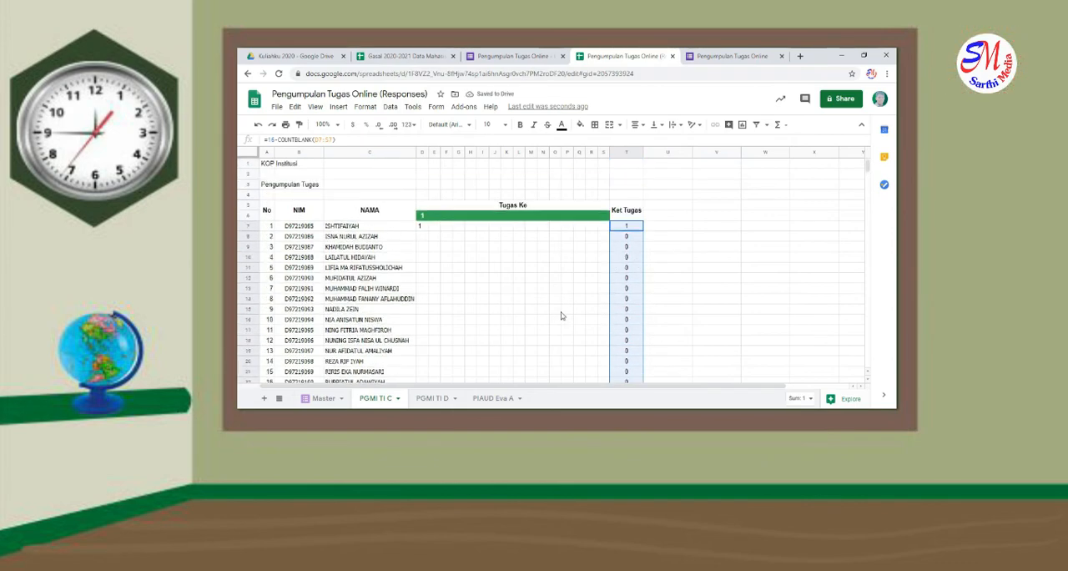
pyautogui.scroll(-2, 573, 316)
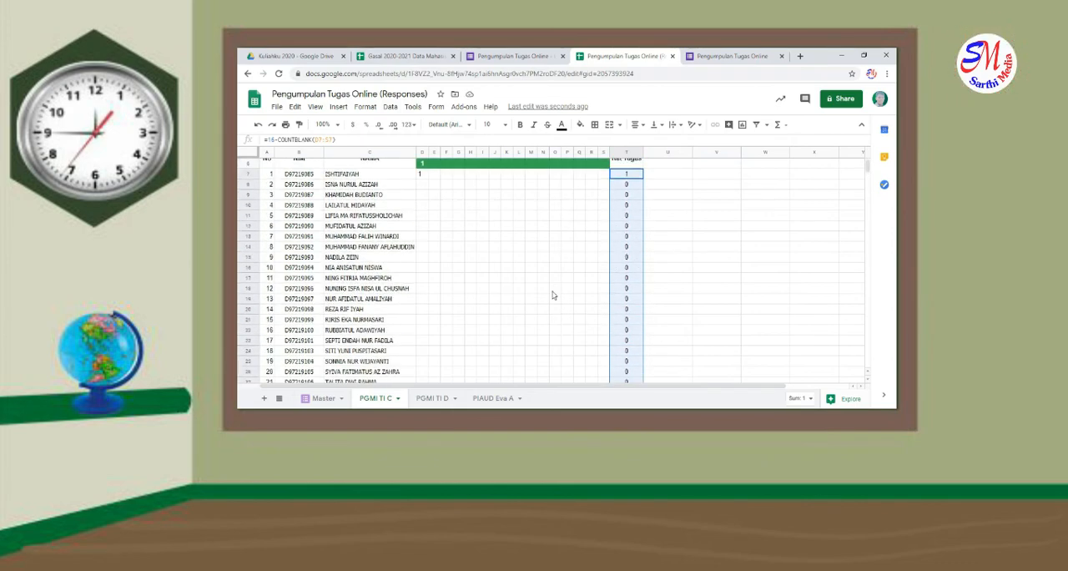
pyautogui.scroll(2, 553, 294)
# Merge cells A33:C33 and cells A34:C34 below the student list, each as one row label cell
pyautogui.scroll(-7, 516, 225)
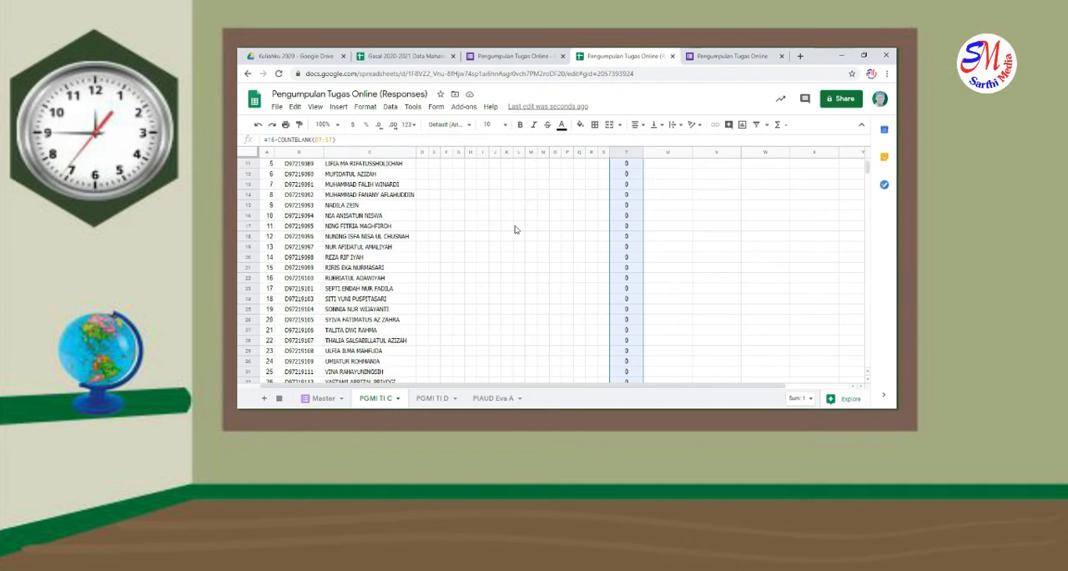
pyautogui.click(267, 289)
pyautogui.moveTo(292, 292); pyautogui.dragTo(365, 292)
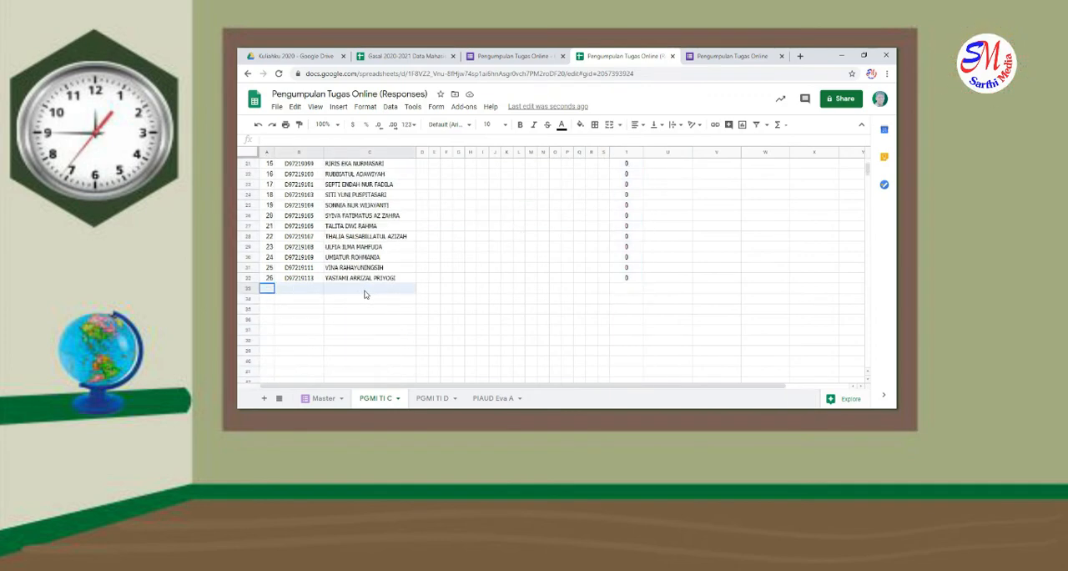
pyautogui.click(610, 124)
pyautogui.moveTo(269, 303); pyautogui.dragTo(382, 301)
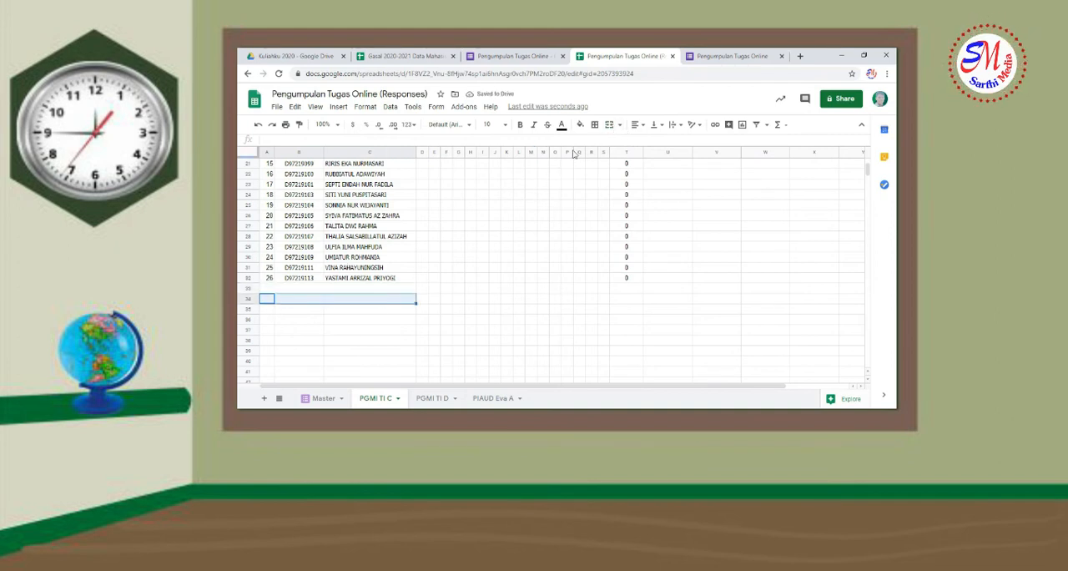
pyautogui.click(611, 124)
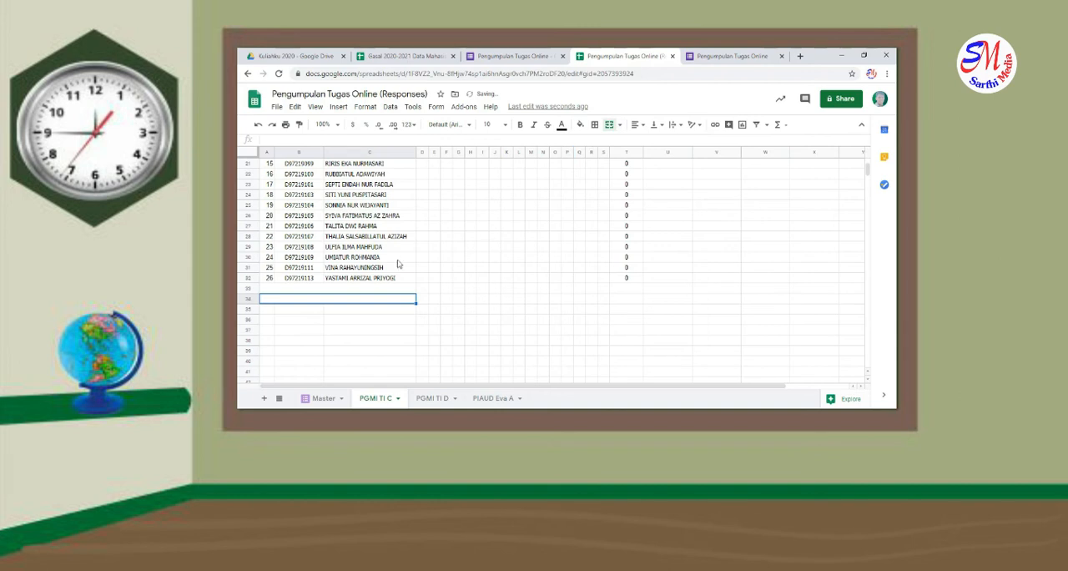
# Label the merged cell in row 33 "Jumlah Mahasiswa yang mengumpulkan tugas"
pyautogui.click(305, 289)
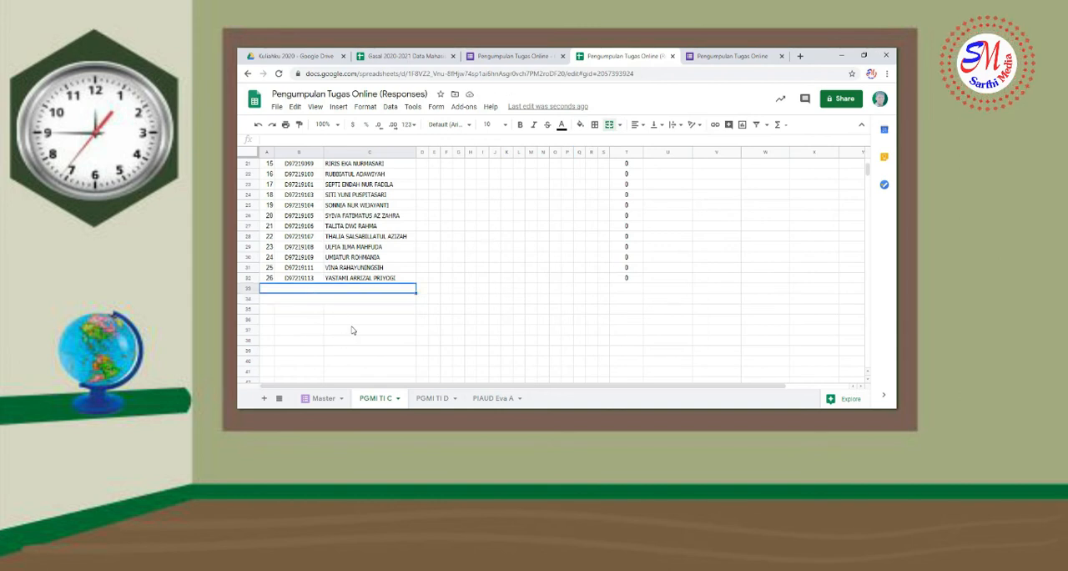
pyautogui.write('Jumlah ')
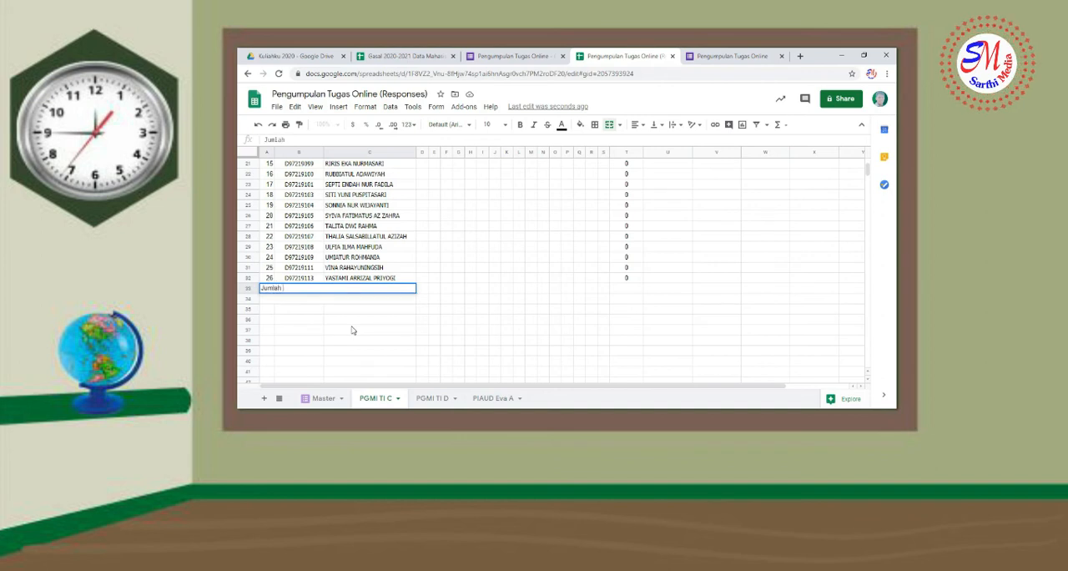
pyautogui.write('Mahasiswa yang mengump')
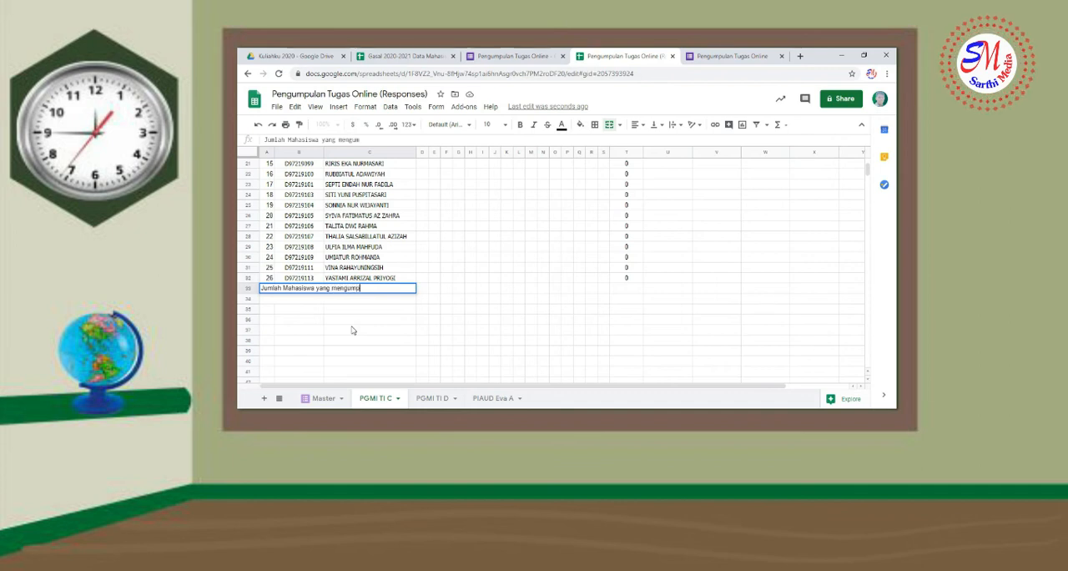
pyautogui.write('ulkan')
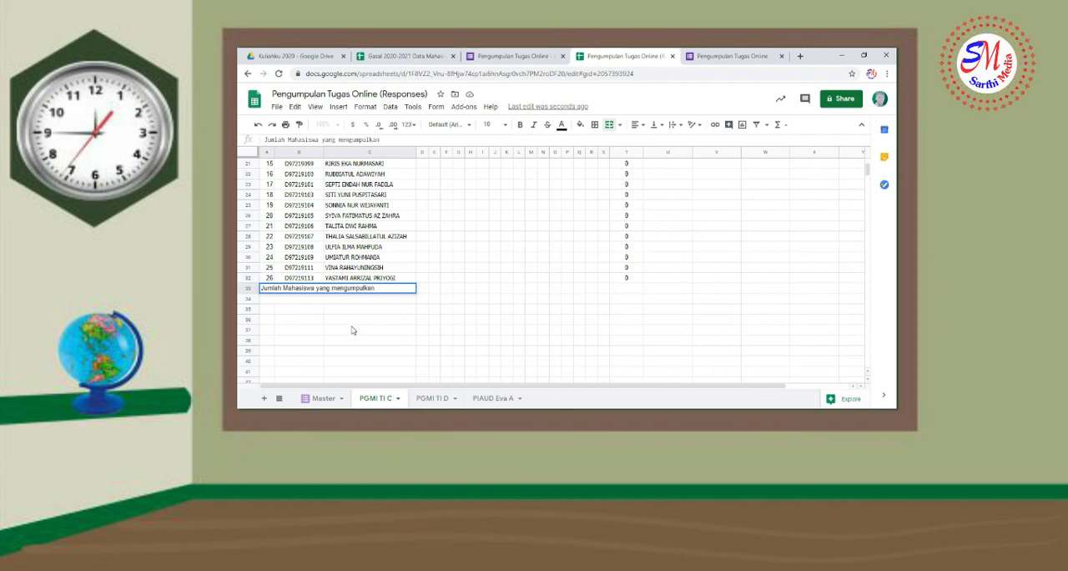
pyautogui.write(' (ugas')
pyautogui.press('Return')
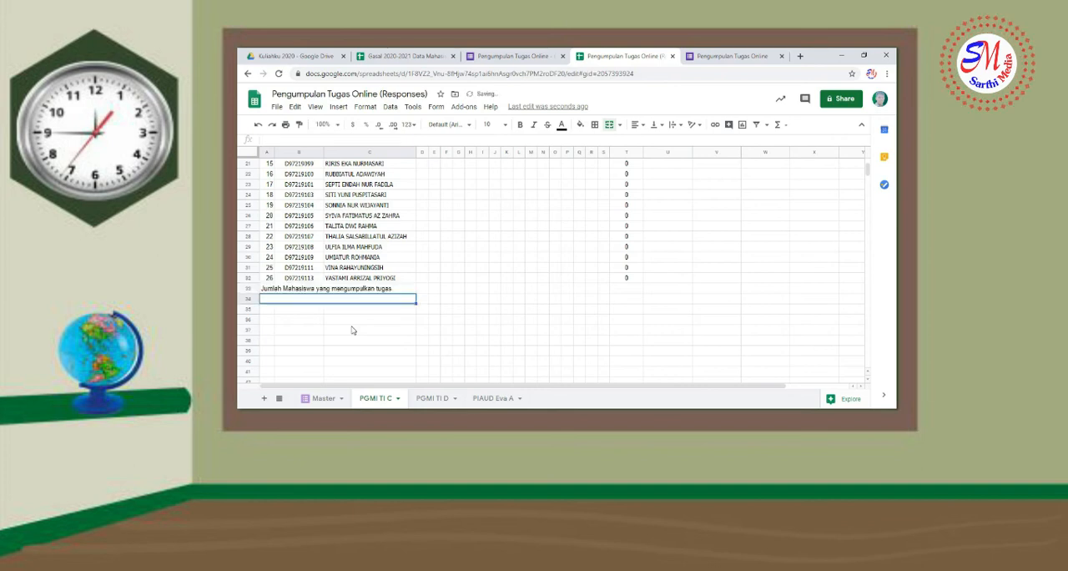
# Label the merged cell in row 34 "Jumlah Mahasiswa yang tidak mengumpulkan tugas"
pyautogui.write('Jumlah')
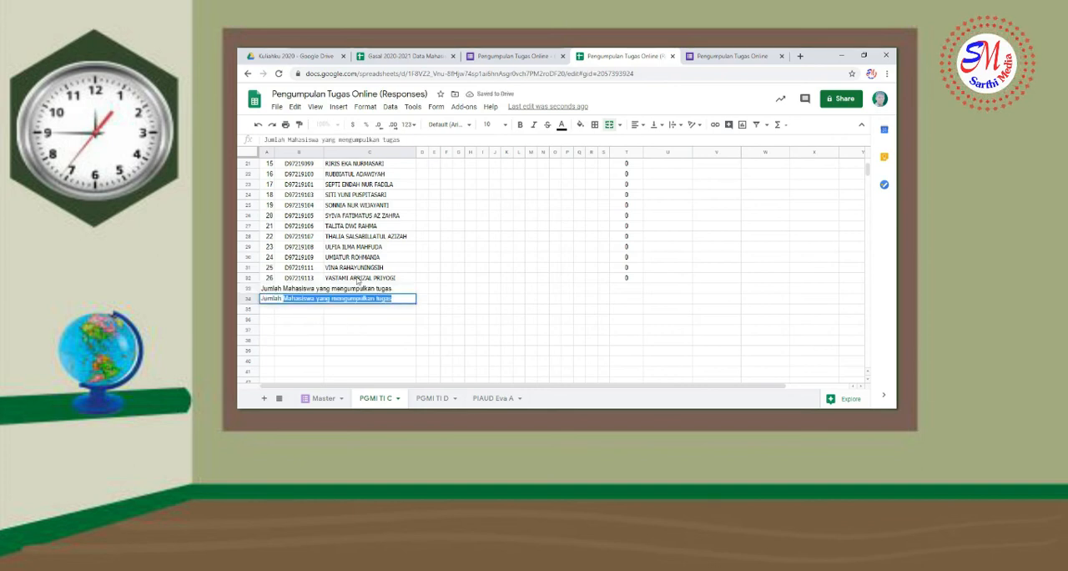
pyautogui.click(332, 300)
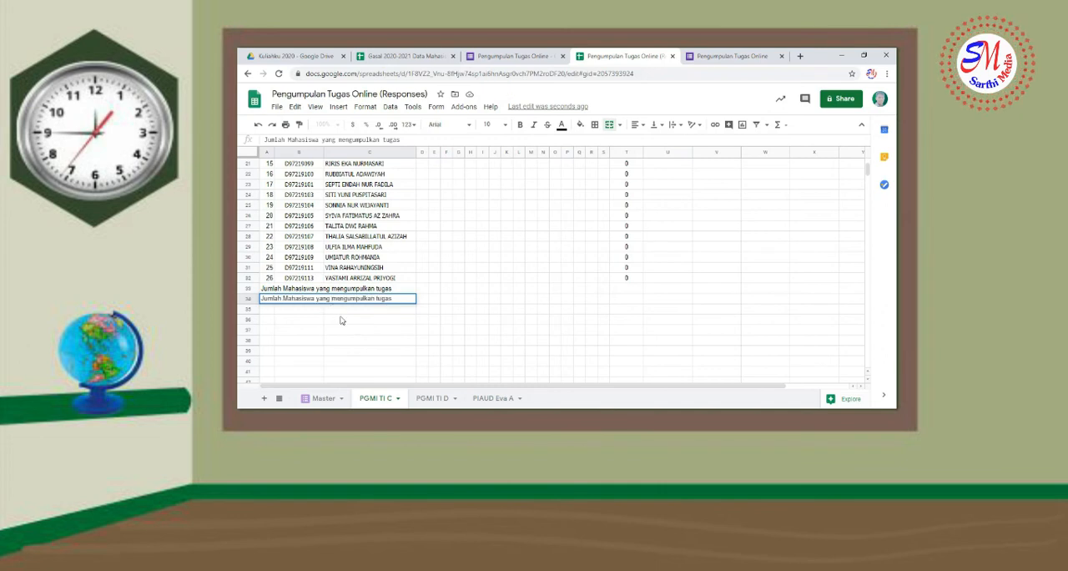
pyautogui.write('tidak')
pyautogui.press('Return')
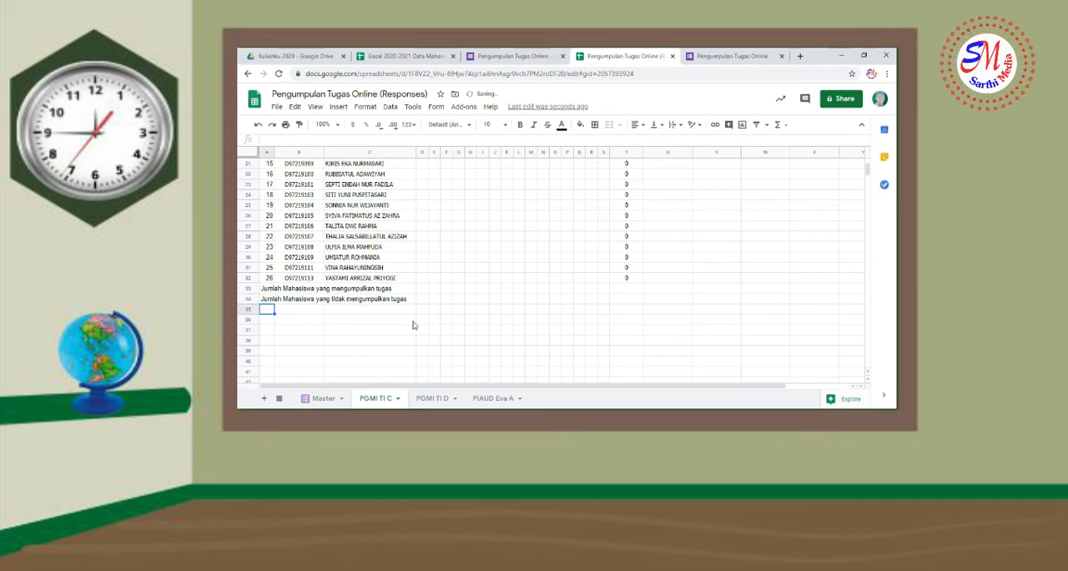
# Copy the formula =26-COUNTBLANK(D7:D32) from the Formula Tugas Online file in Notepad into cell D33 of the PGMI TI C sheet
pyautogui.scroll(2, 413, 326)
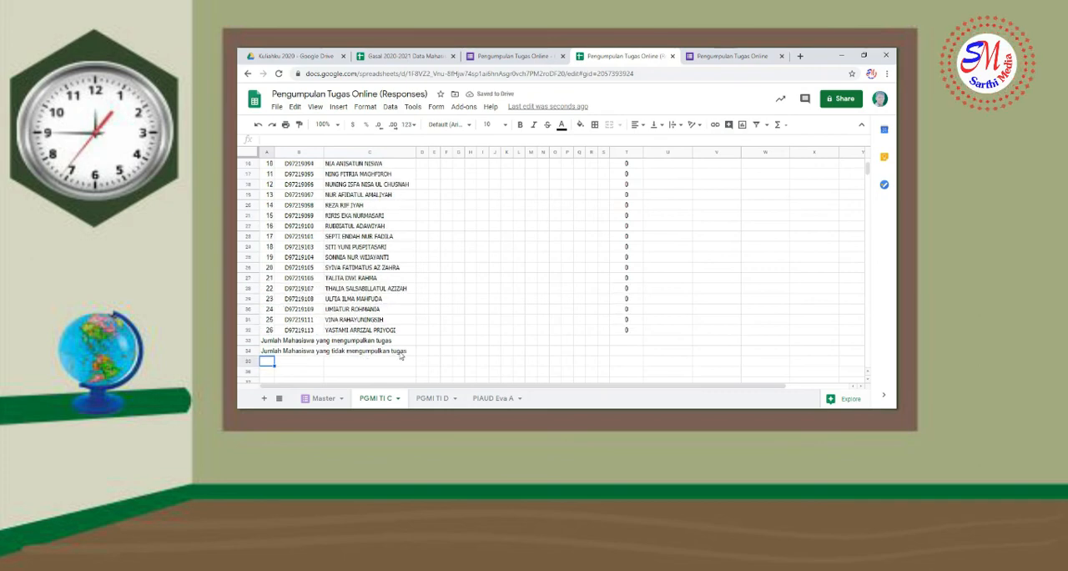
pyautogui.click(435, 413)
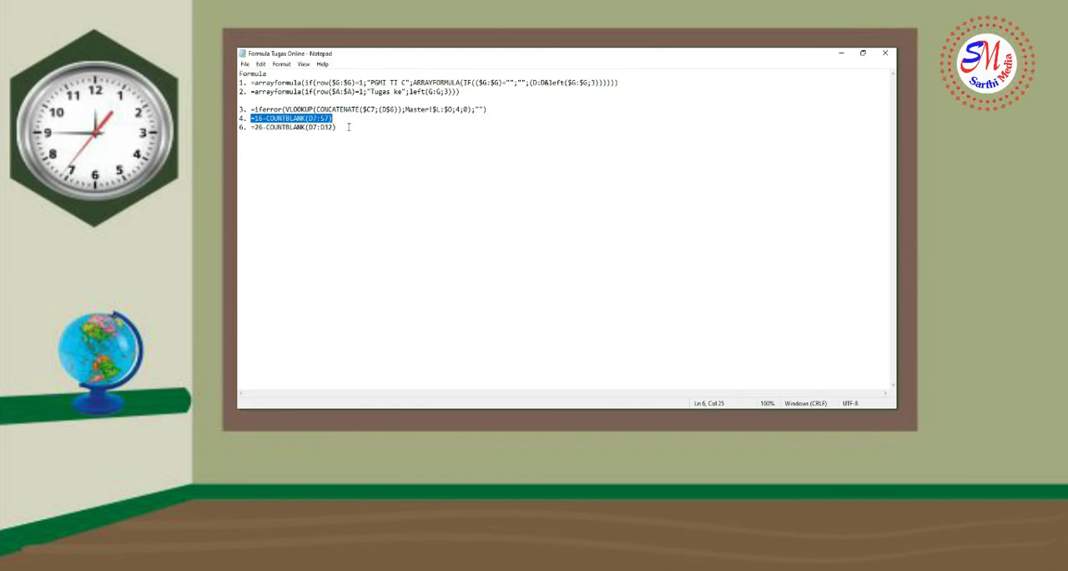
pyautogui.moveTo(338, 128); pyautogui.dragTo(258, 137)
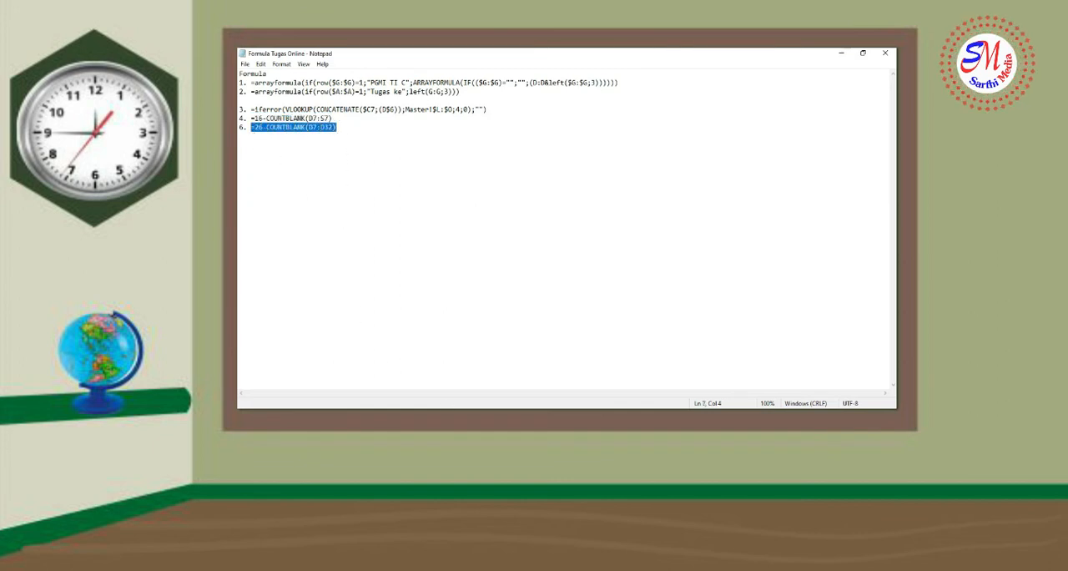
pyautogui.click(411, 412)
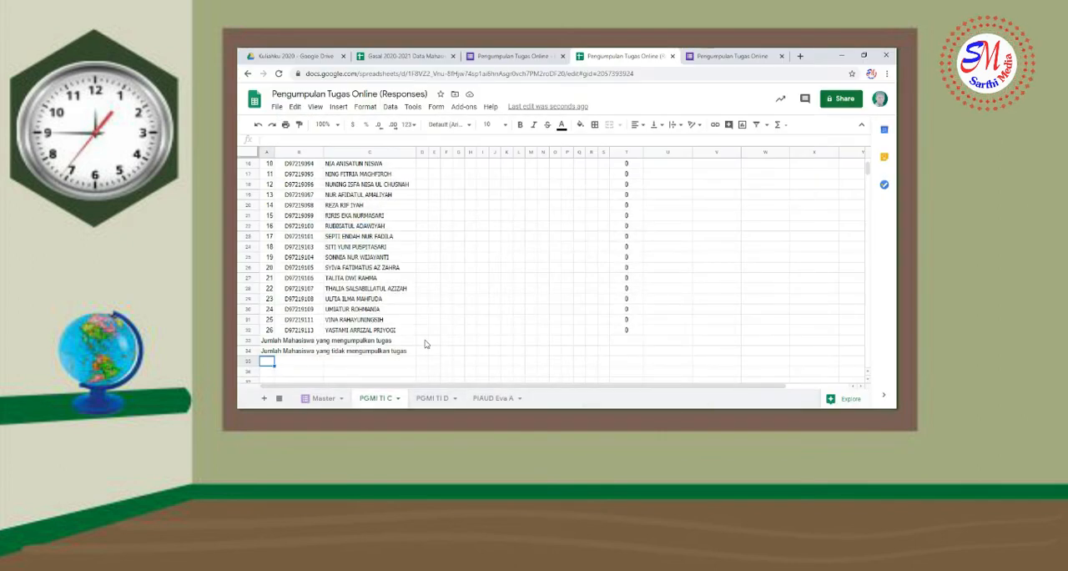
pyautogui.click(424, 341)
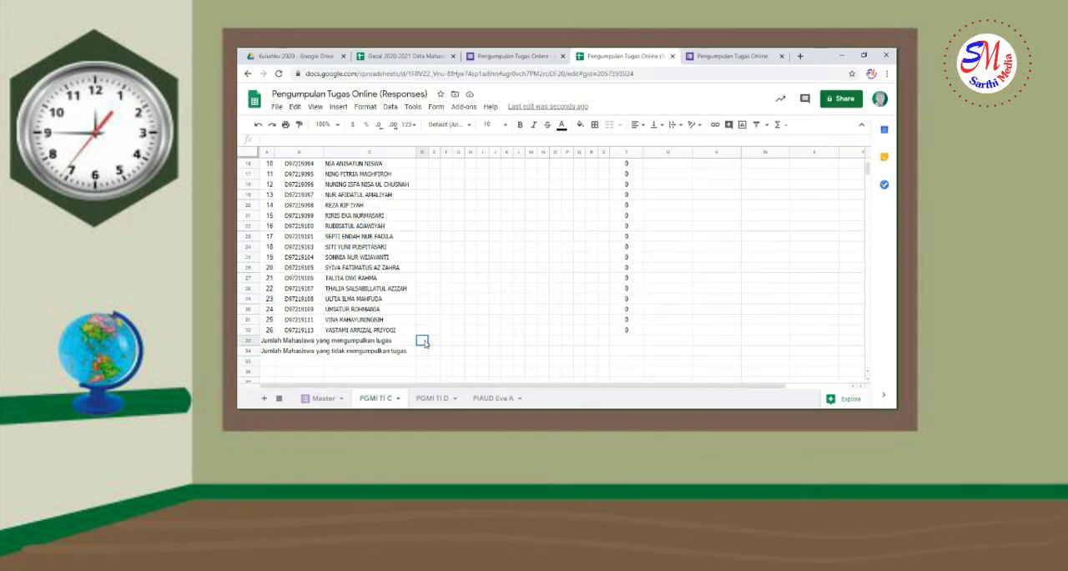
pyautogui.write('=26-COUNTBLANK(D7:D32)')
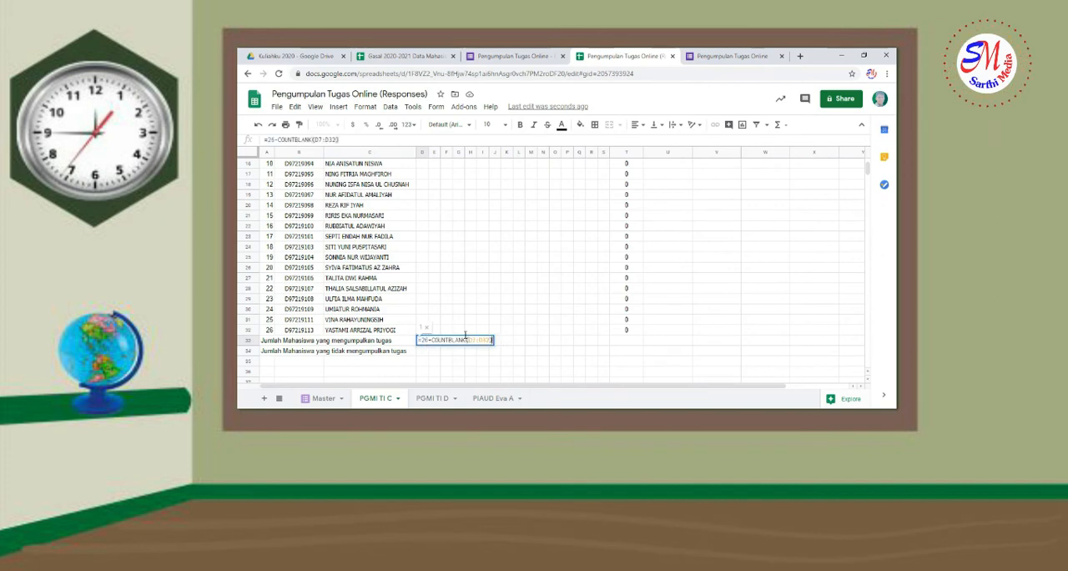
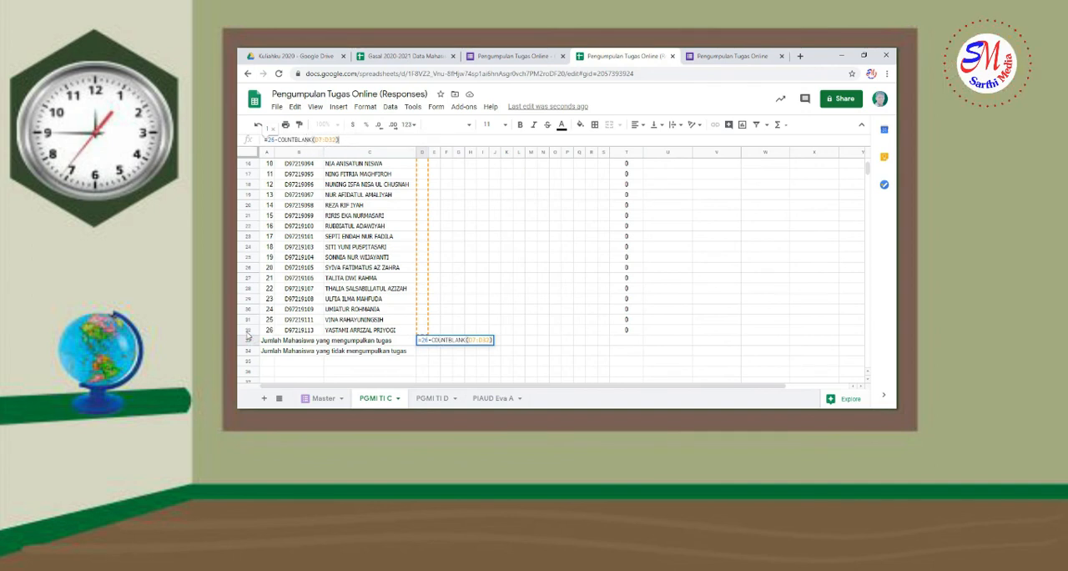
# Finish entering =26-COUNTBLANK(D7:D32) in cell D33 and check the count against the entries in column D
pyautogui.press('Return')
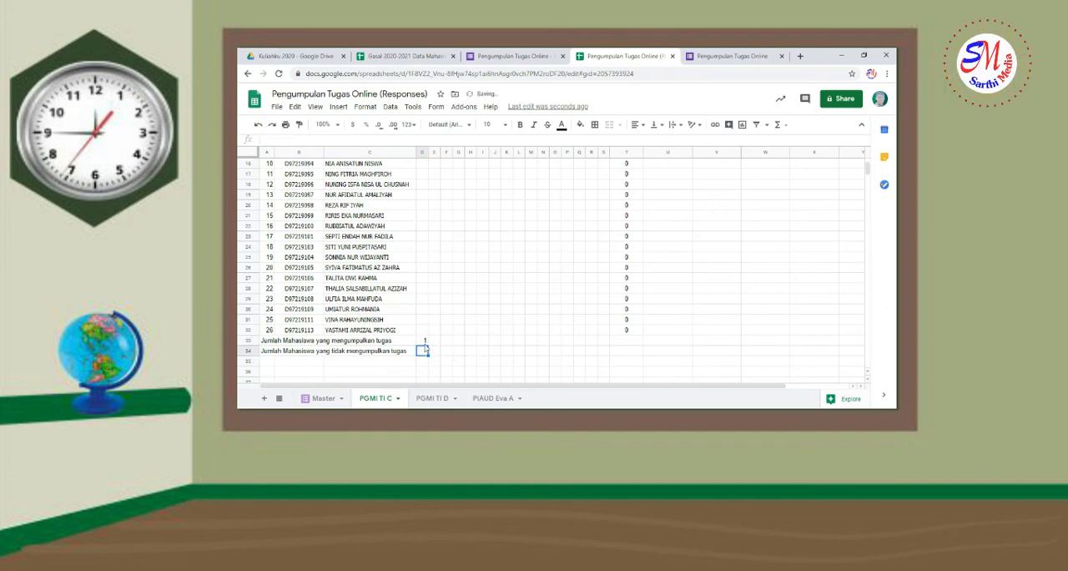
pyautogui.click(423, 341)
pyautogui.scroll(5, 425, 257)
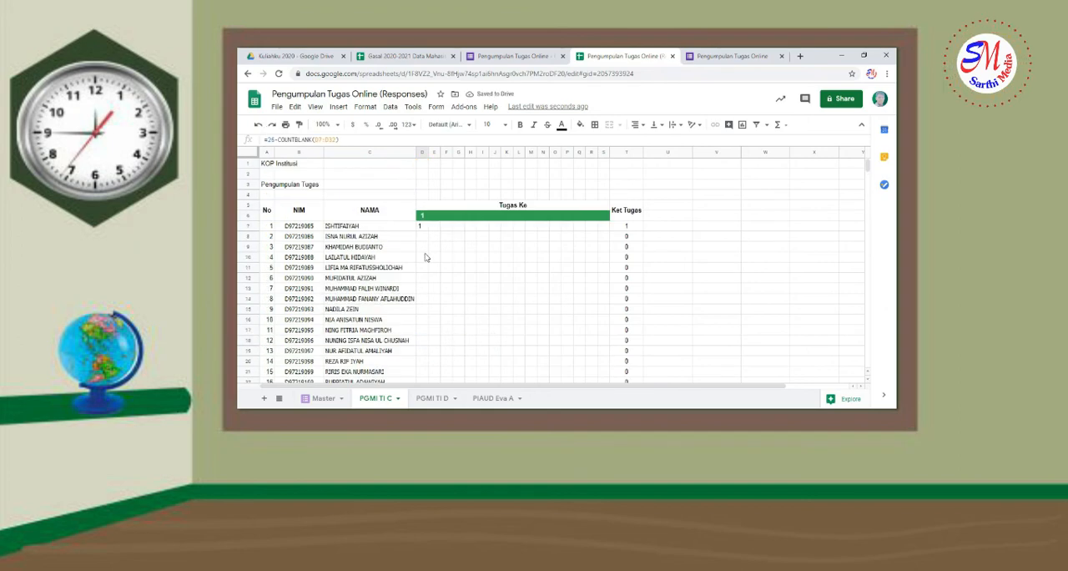
pyautogui.scroll(-5, 422, 226)
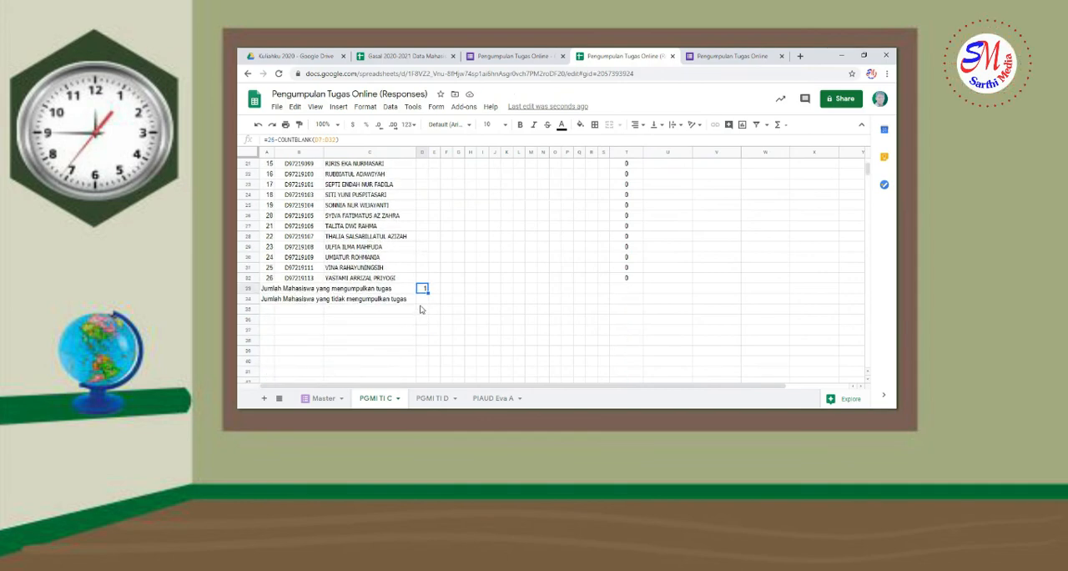
# Enter the formula =26-D33 in cell D34 to count the students who have not submitted
pyautogui.click(423, 299)
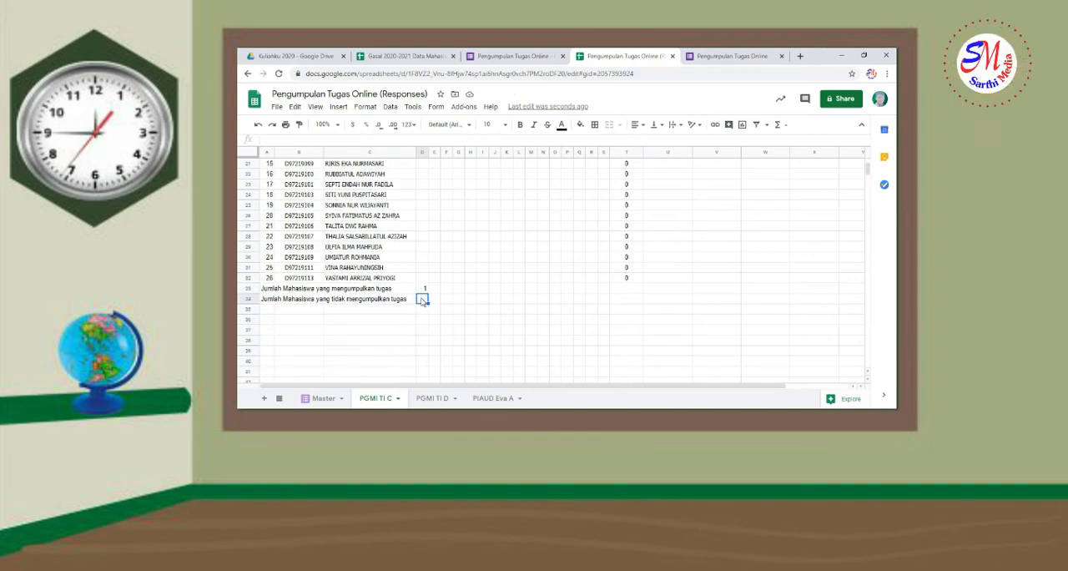
pyautogui.write('=26')
pyautogui.write('-')
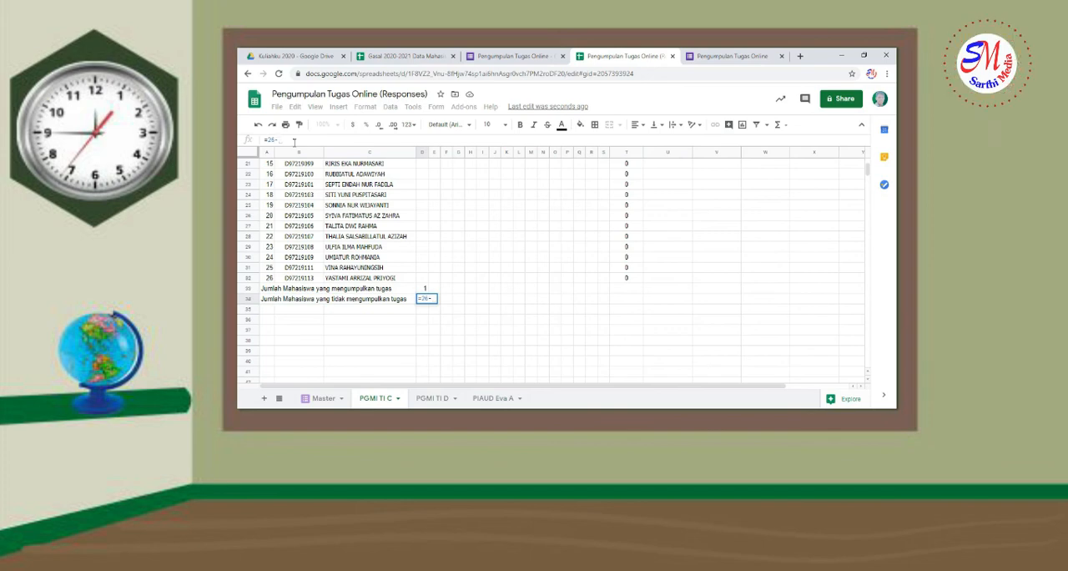
pyautogui.click(424, 289)
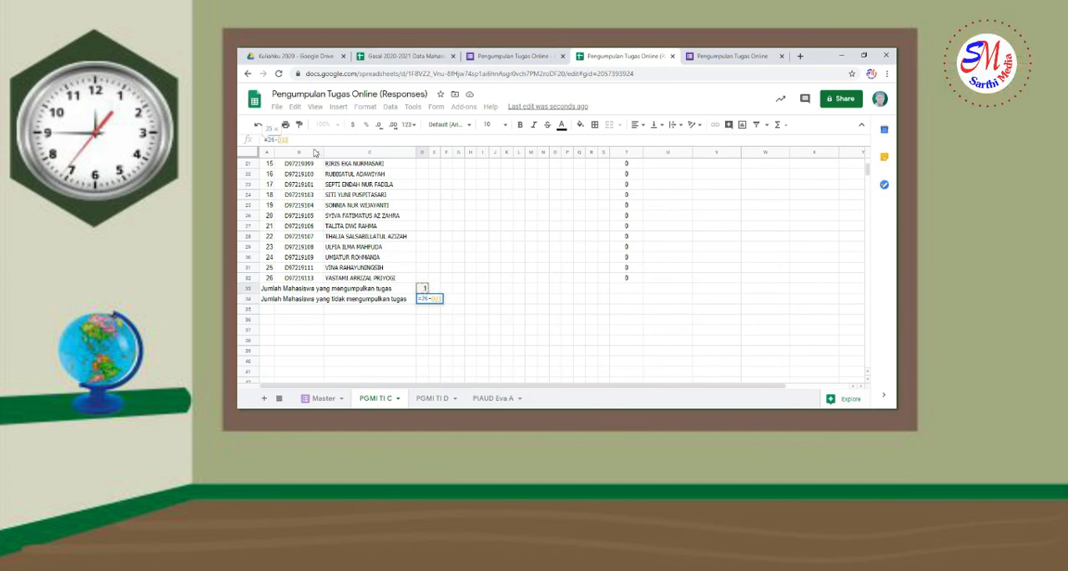
pyautogui.press('Return')
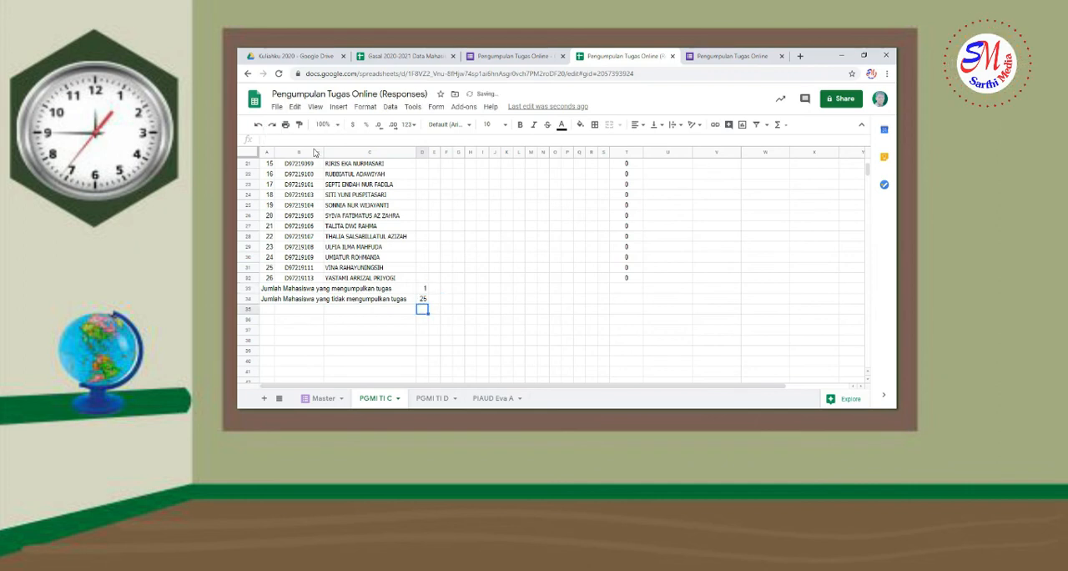
# Fill the two count formulas in D33:D34 across to column S
pyautogui.click(423, 300)
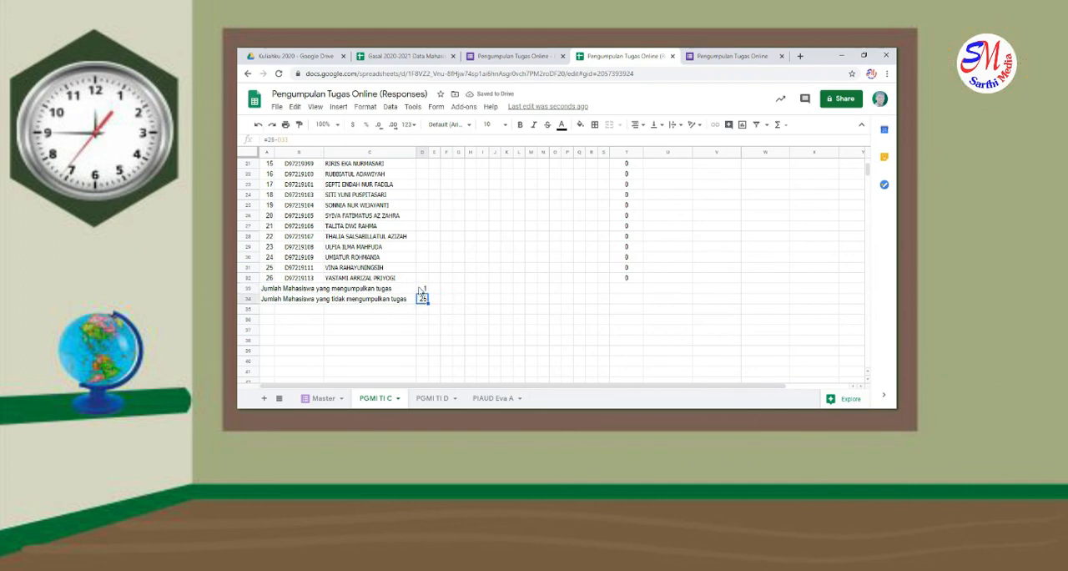
pyautogui.moveTo(422, 289); pyautogui.dragTo(608, 293)
pyautogui.click(555, 321)
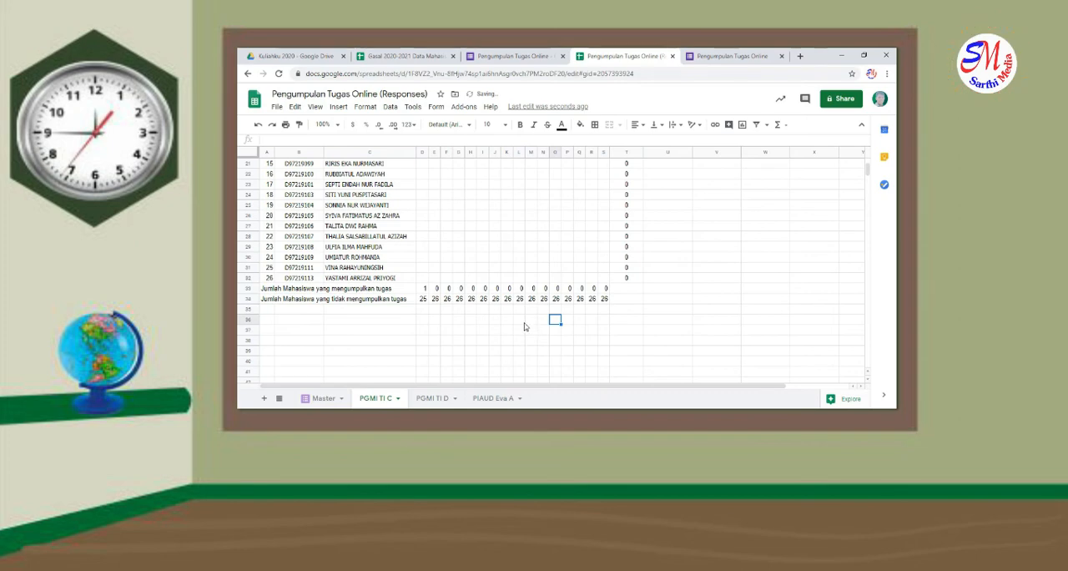
# Apply all borders to the whole recap table, from the No header in A5 through T34
pyautogui.scroll(5, 525, 327)
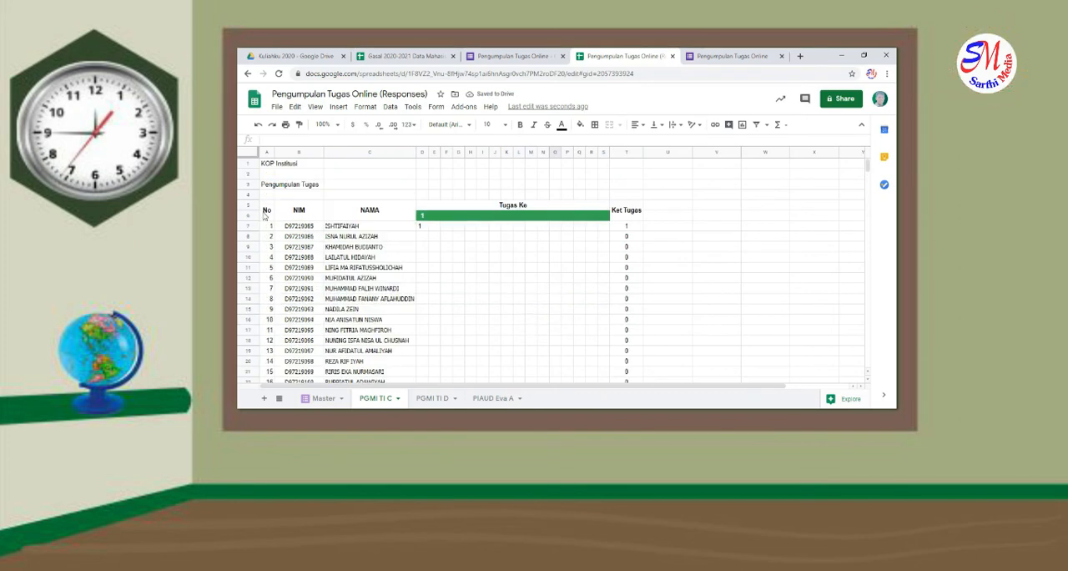
pyautogui.moveTo(264, 216); pyautogui.dragTo(634, 291)
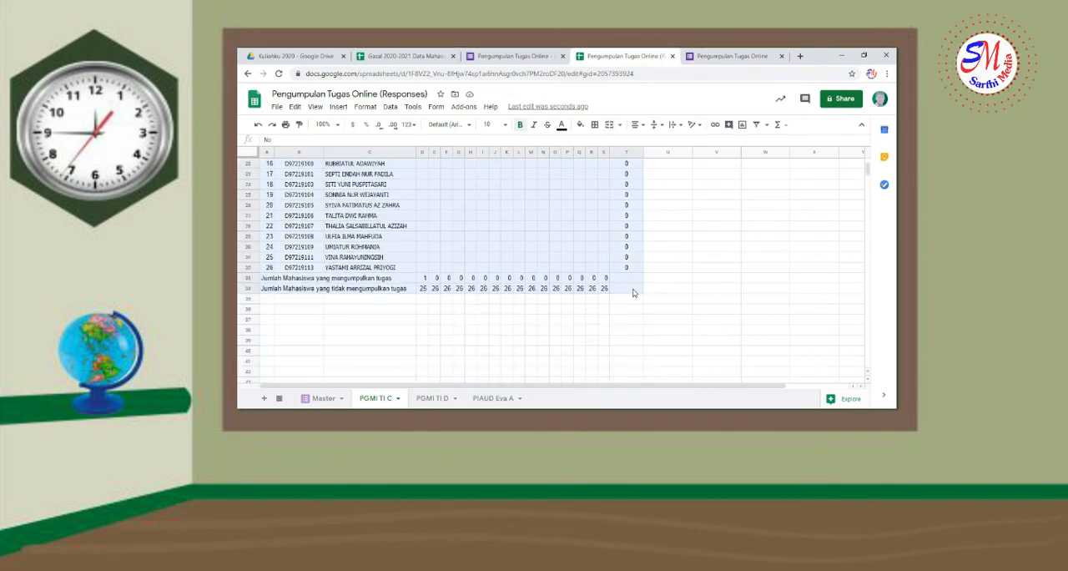
pyautogui.click(595, 125)
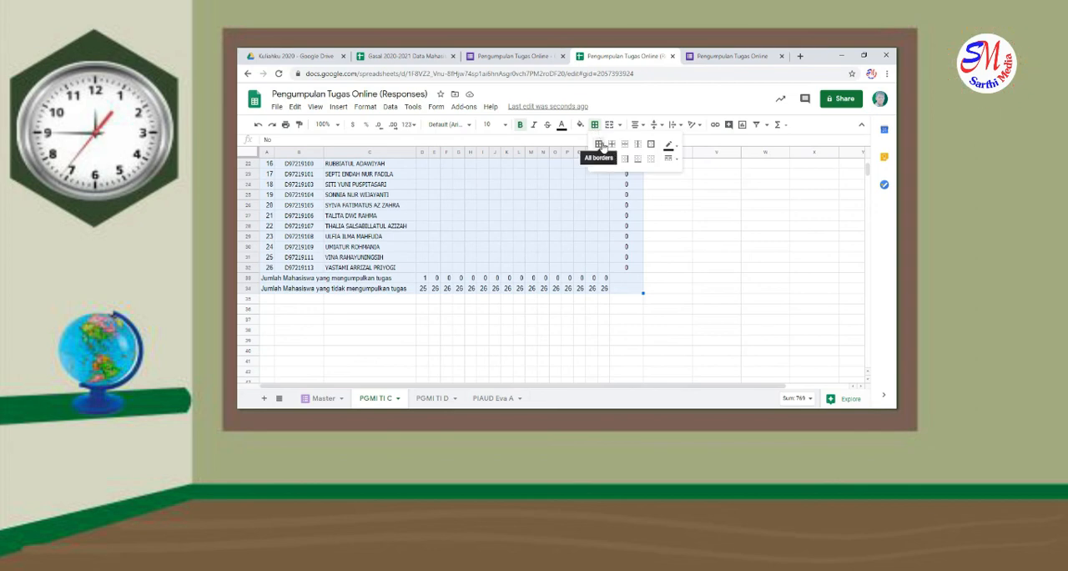
pyautogui.click(599, 144)
pyautogui.click(547, 224)
pyautogui.scroll(5, 494, 257)
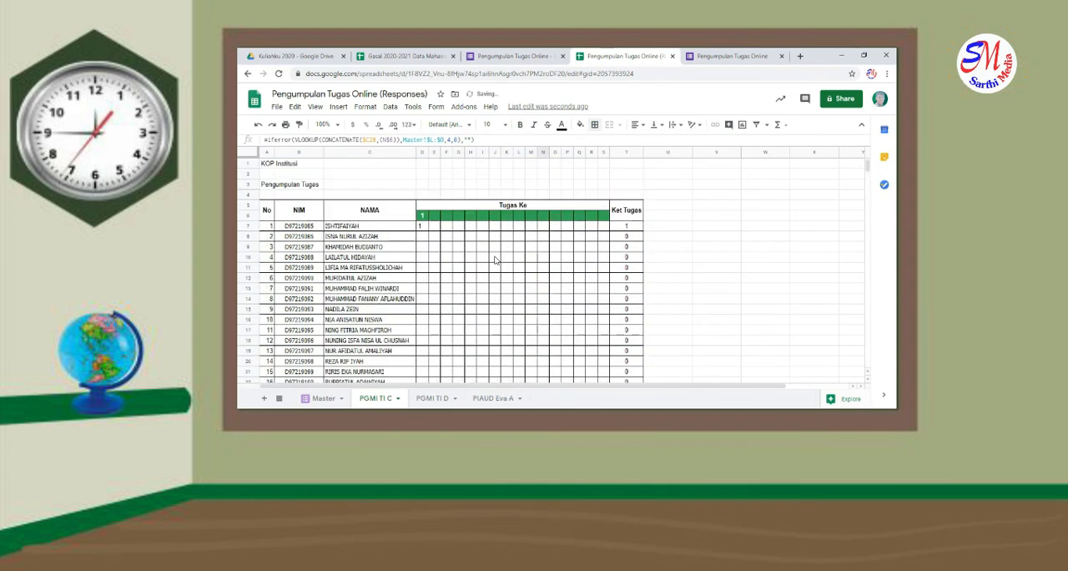
pyautogui.scroll(-5, 494, 261)
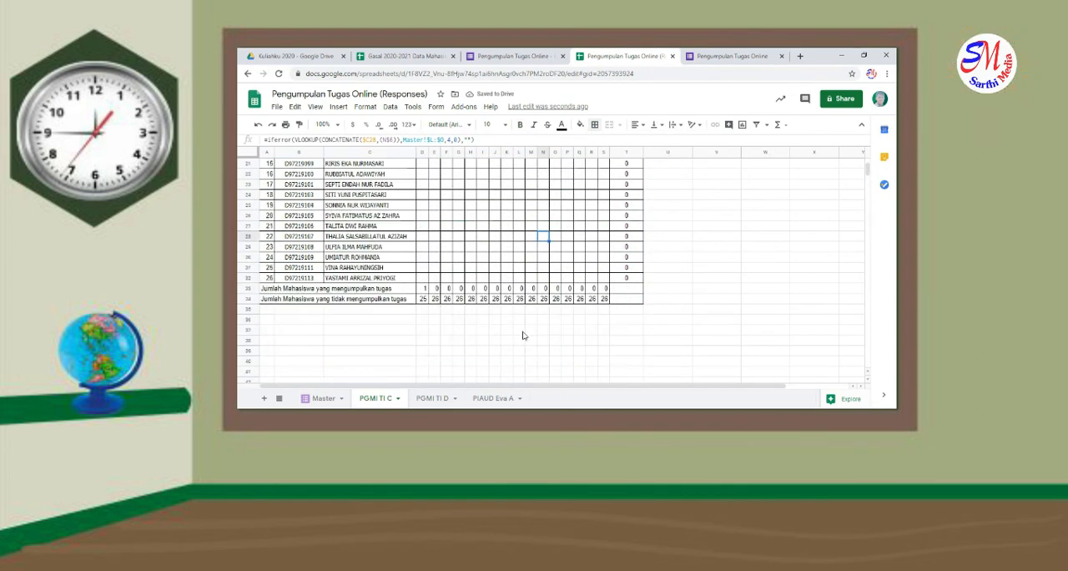
# Enter the date line "Surabaya, .................. 2020" in cell M36 below the table
pyautogui.click(531, 322)
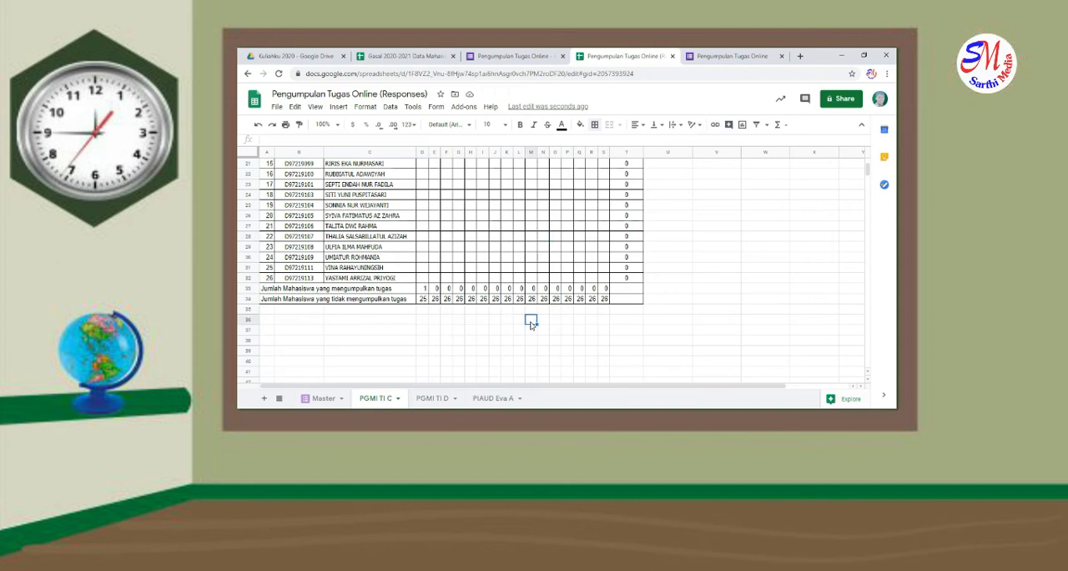
pyautogui.write('Surabaya, .......... 2020')
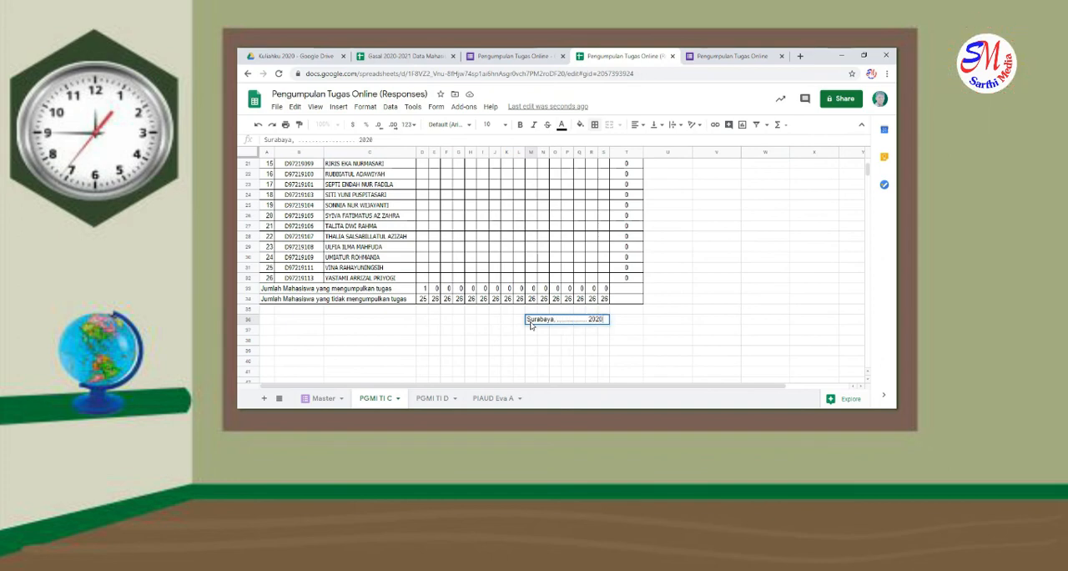
pyautogui.press('Return')
pyautogui.press('Return')
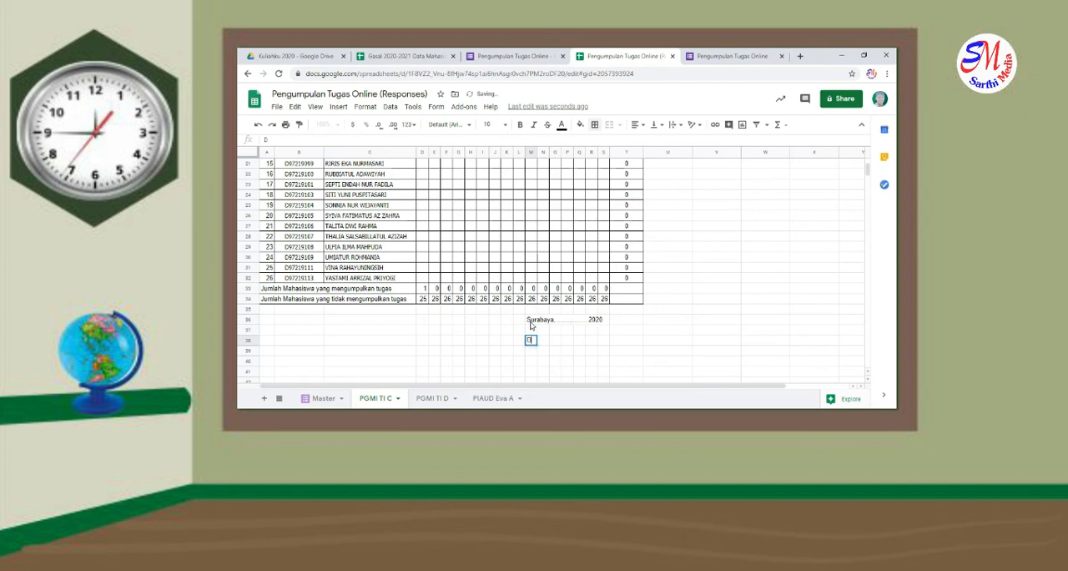
# Add the signature block below the date line: "Dosen" in M38 and a dotted line in M41
pyautogui.write('Dosen')
pyautogui.press('Return')
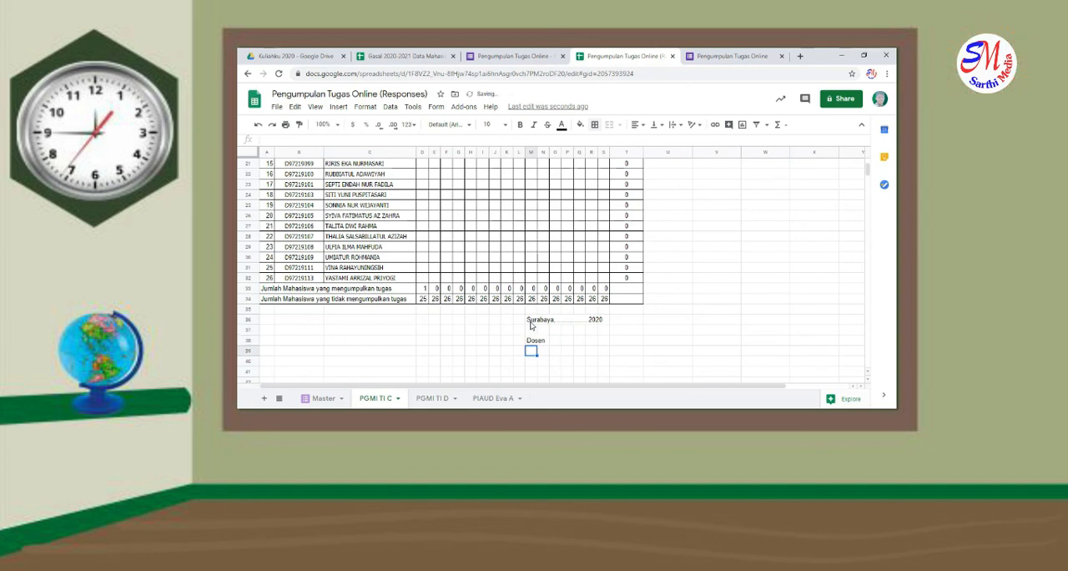
pyautogui.press('Return')
pyautogui.press('Down')
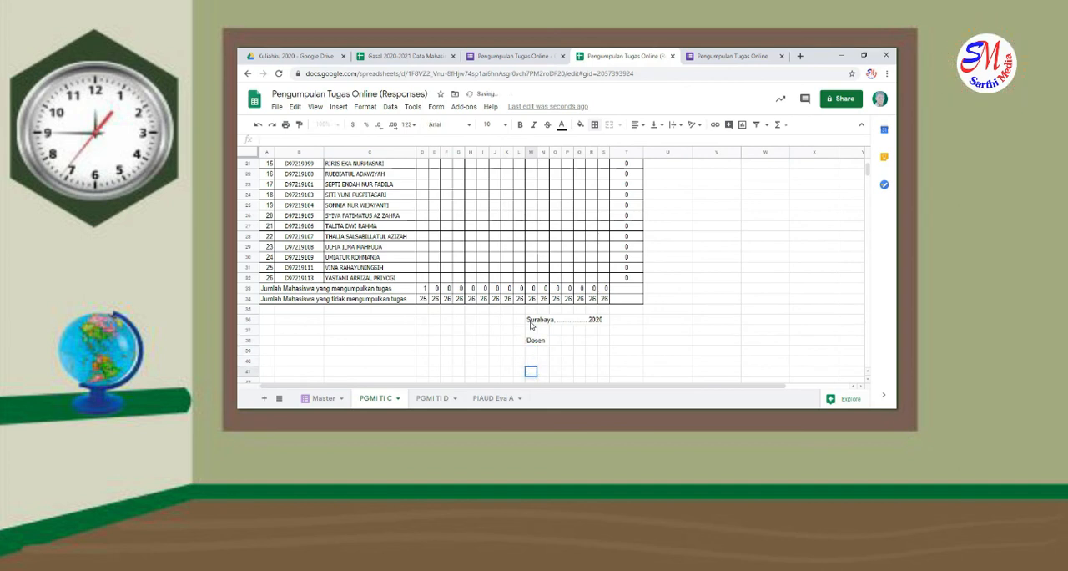
pyautogui.press('Return')
pyautogui.write('..............................')
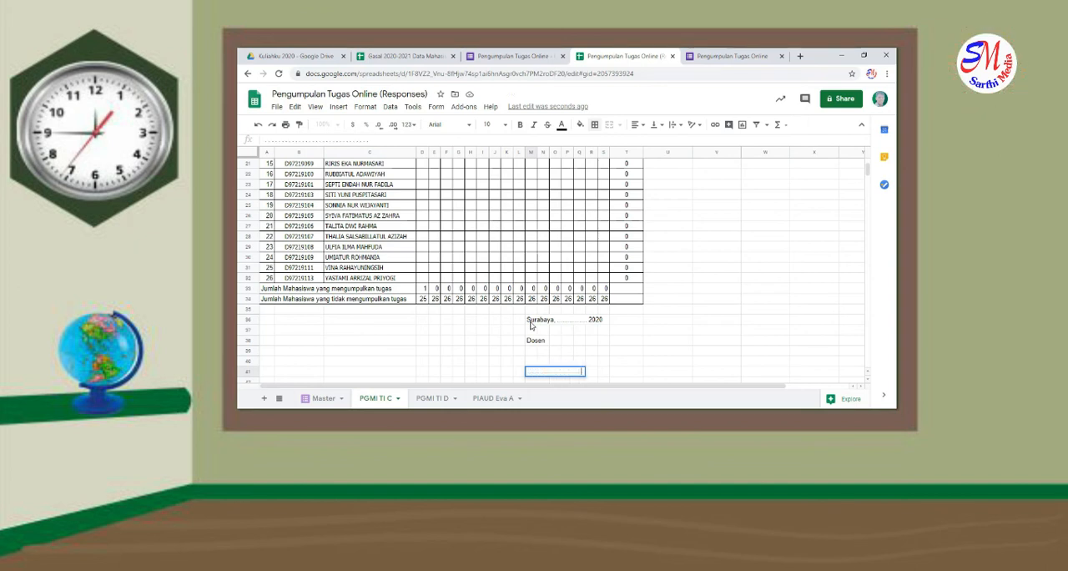
pyautogui.click(471, 350)
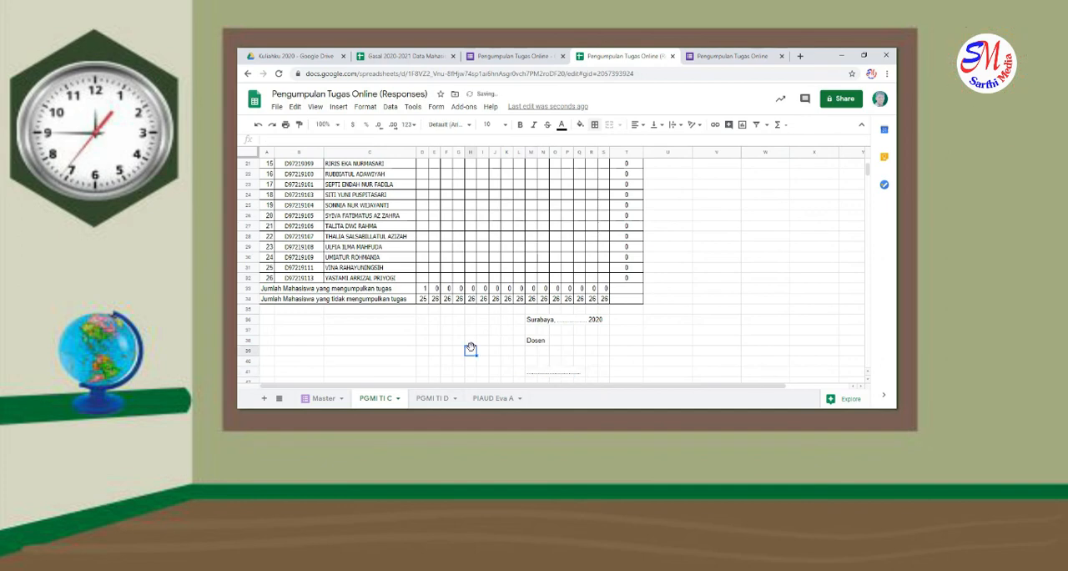
# Copy the entire PGMI TI C sheet into the empty PGMI TI D sheet and check the pasted table and formulas
pyautogui.scroll(10, 471, 350)
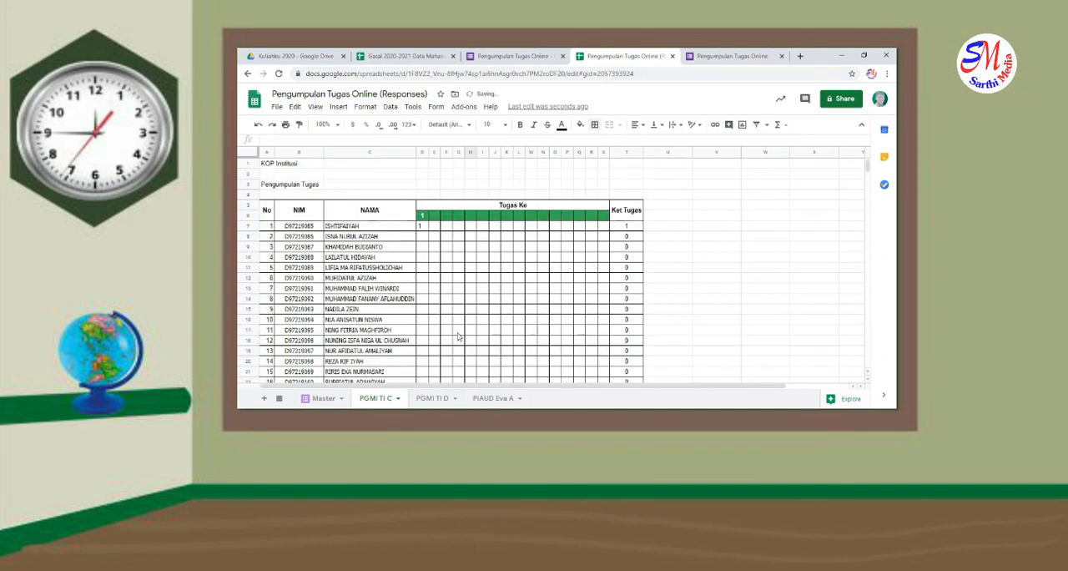
pyautogui.scroll(-3, 415, 277)
pyautogui.scroll(3, 409, 263)
pyautogui.click(250, 153)
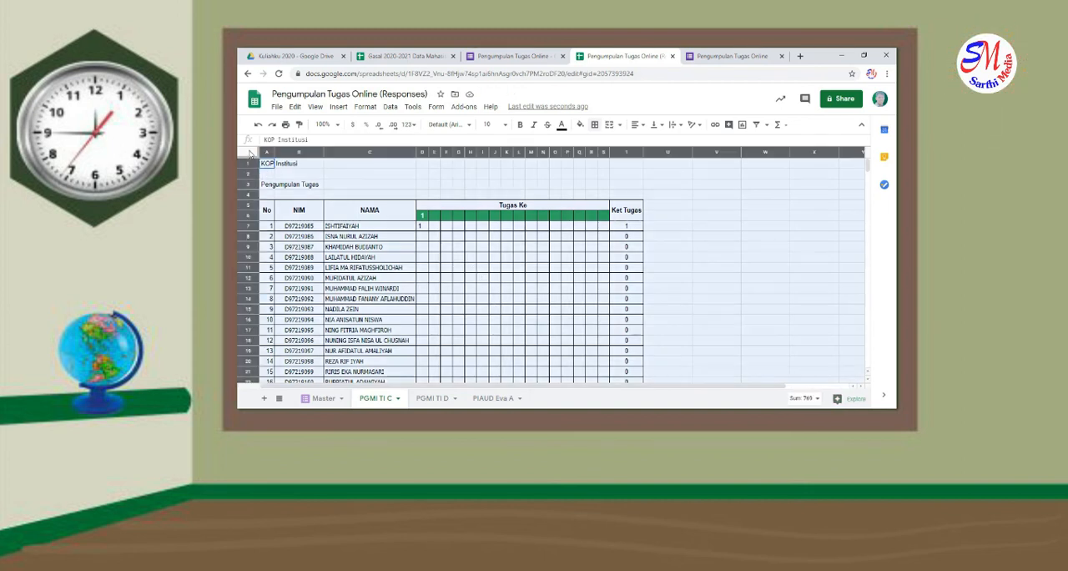
pyautogui.click(449, 398)
pyautogui.click(251, 153)
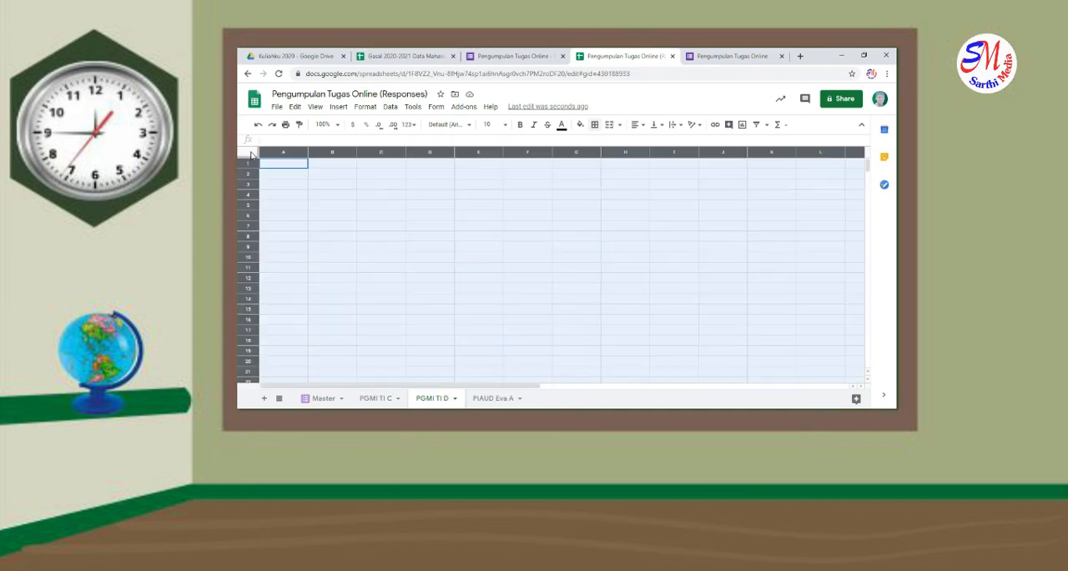
pyautogui.hotkey('ctrl', 'v')
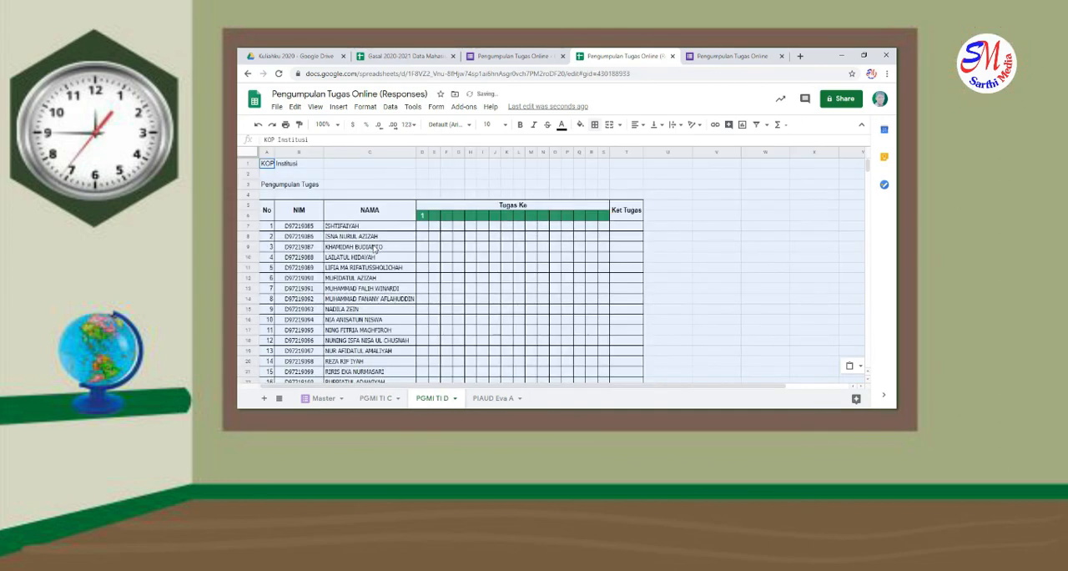
pyautogui.click(406, 272)
pyautogui.scroll(-3, 434, 267)
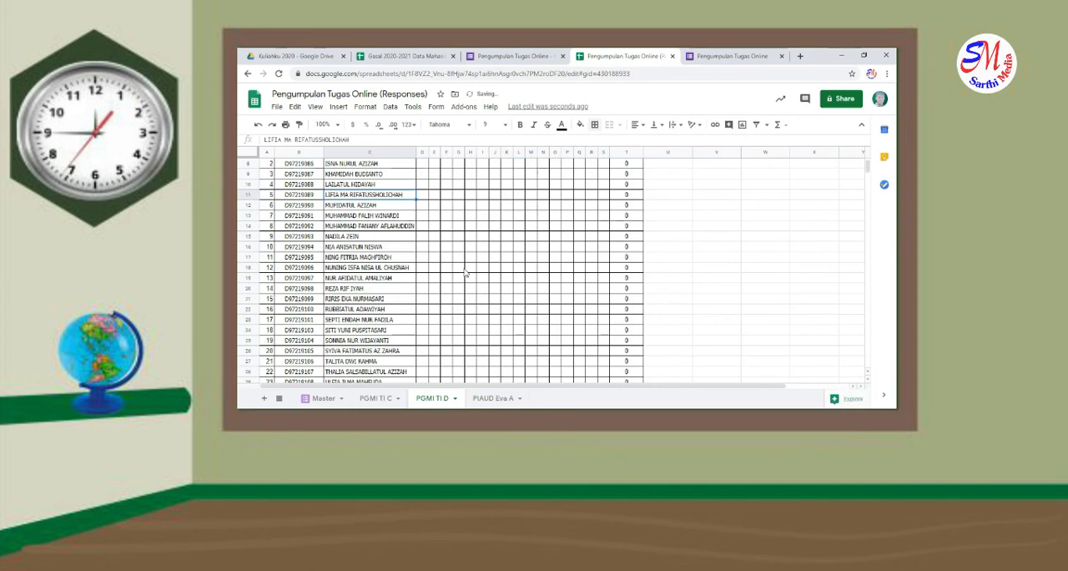
pyautogui.scroll(3, 458, 263)
pyautogui.click(423, 227)
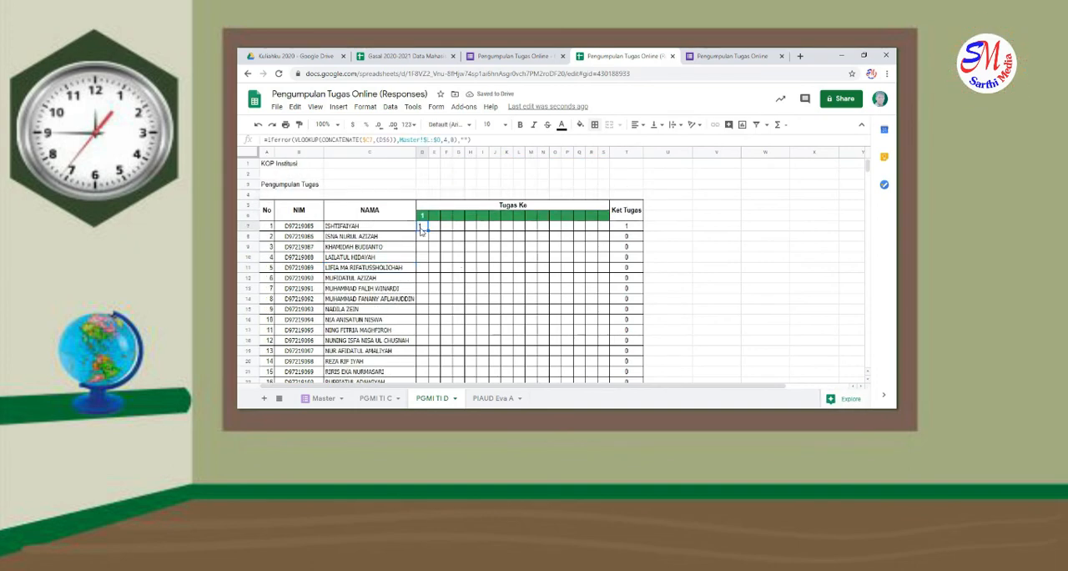
pyautogui.scroll(-3, 423, 232)
pyautogui.scroll(3, 351, 294)
# Replace the NIM and NAMA entries from B7 on PGMI TI D with that class's list from the Gasal 2020-2021 Data Mahasiswa spreadsheet
pyautogui.click(405, 56)
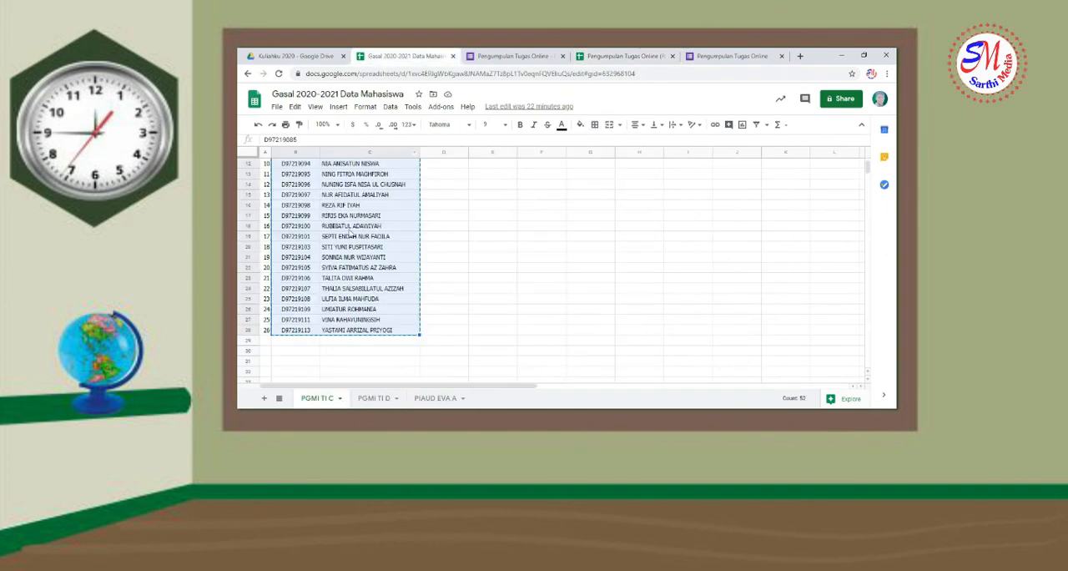
pyautogui.click(387, 398)
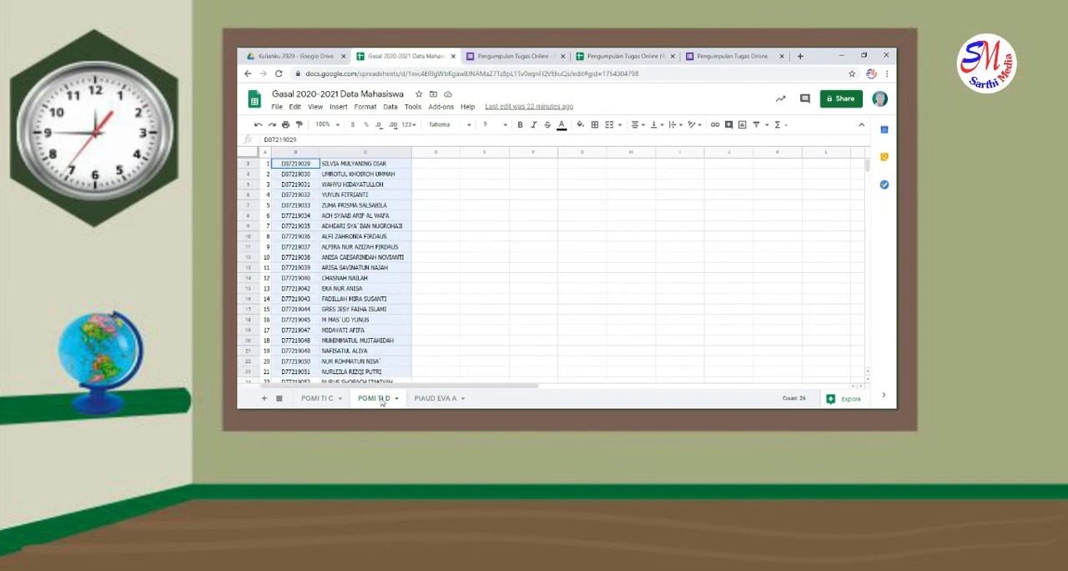
pyautogui.scroll(-3, 378, 367)
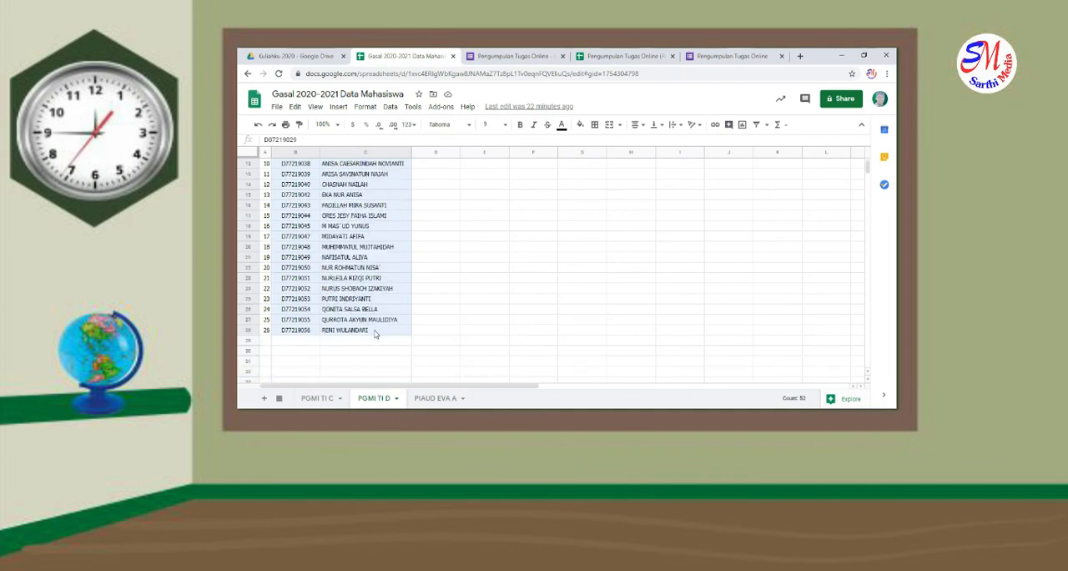
pyautogui.hotkey('ctrl', 'c')
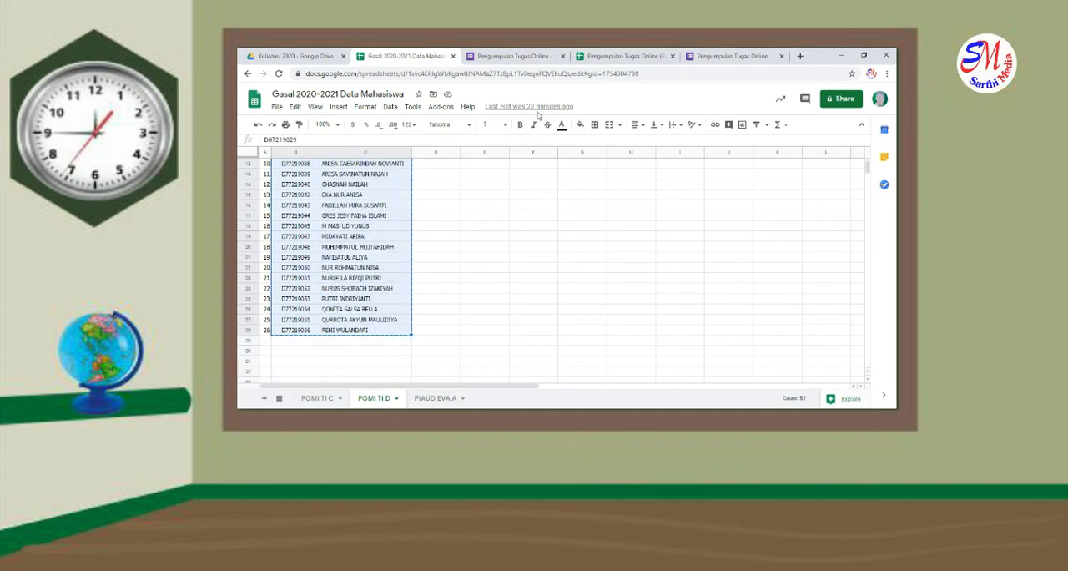
pyautogui.click(624, 56)
pyautogui.click(299, 226)
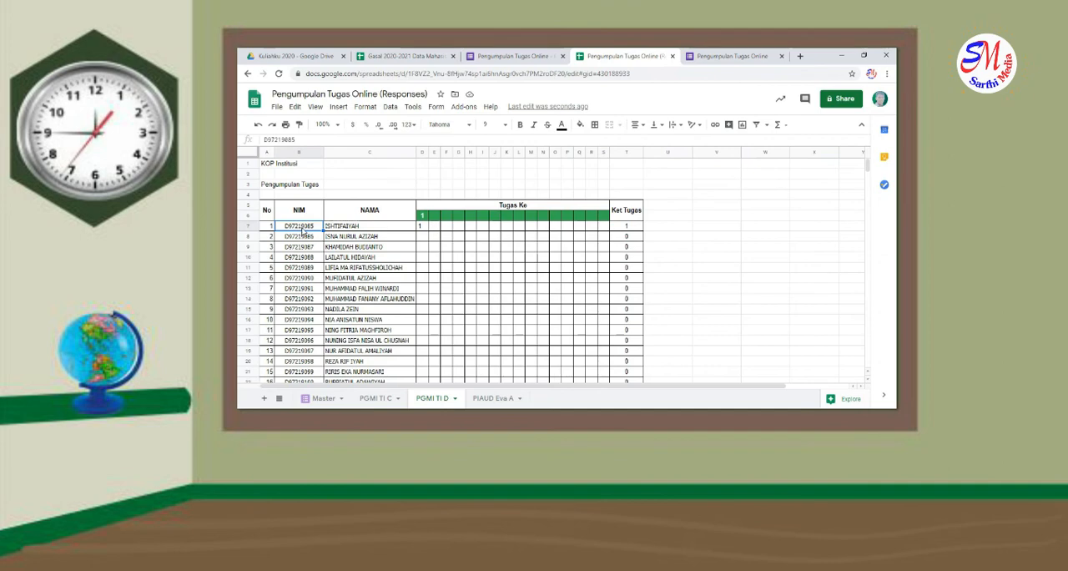
pyautogui.hotkey('ctrl', 'v')
pyautogui.scroll(-6, 351, 259)
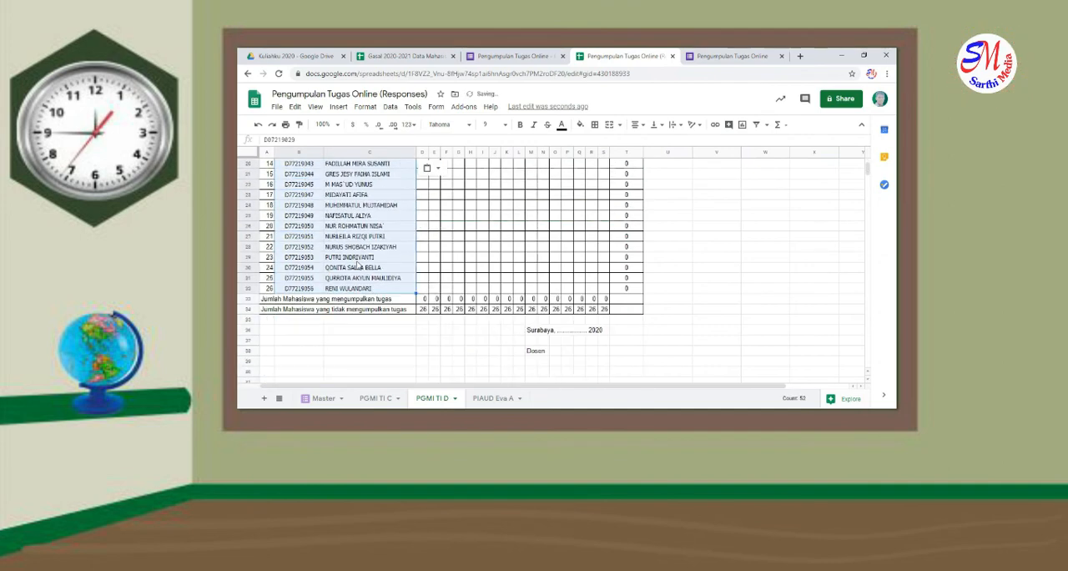
pyautogui.scroll(6, 357, 265)
# On PGMI TI D, edit the D7 lookup to start from Master's PGMI TI D column and return column 3
pyautogui.click(423, 229)
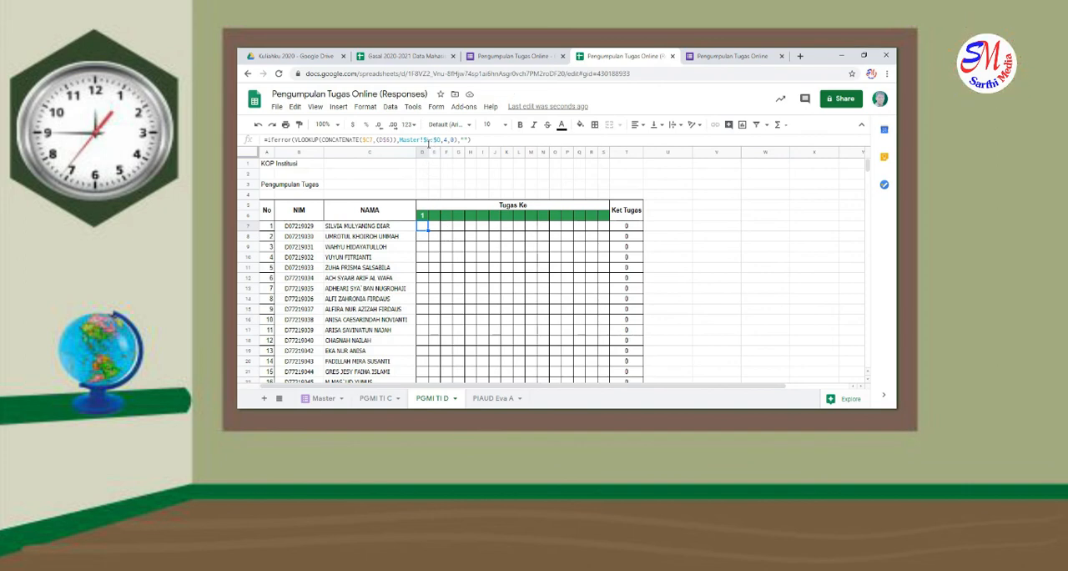
pyautogui.click(324, 398)
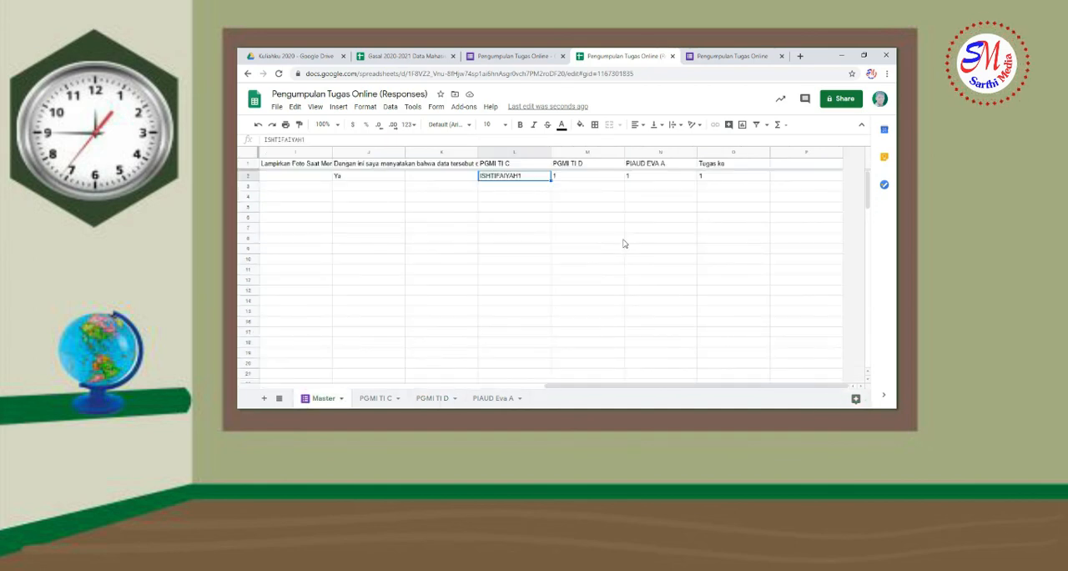
pyautogui.click(593, 180)
pyautogui.click(434, 398)
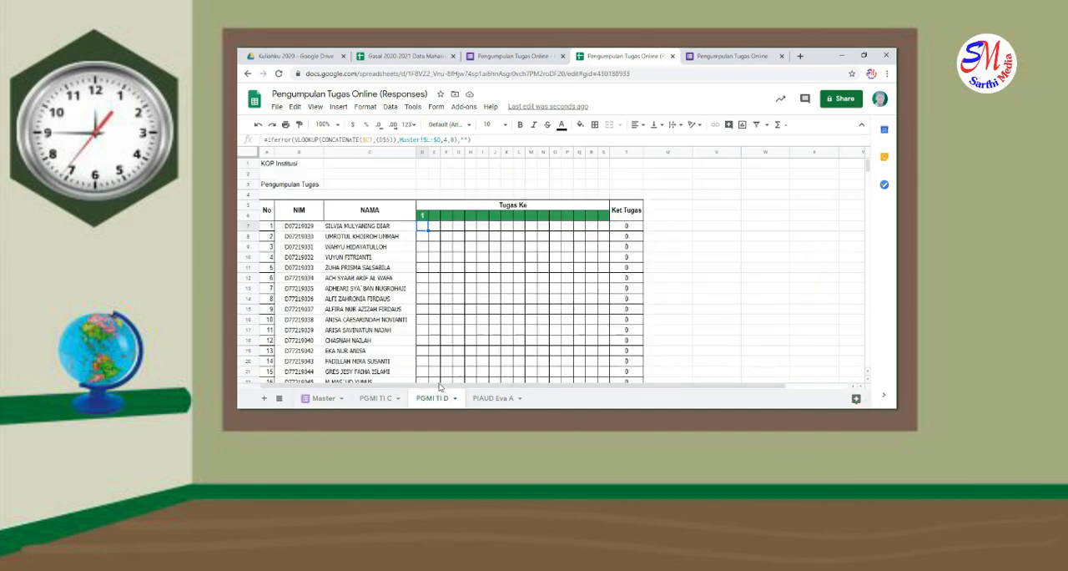
pyautogui.click(430, 140)
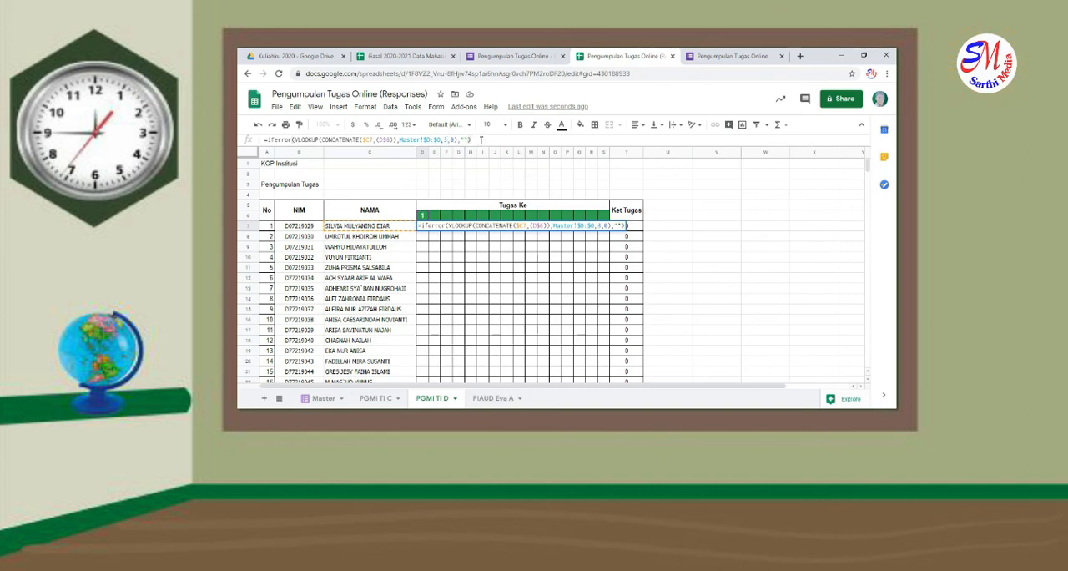
pyautogui.click(427, 229)
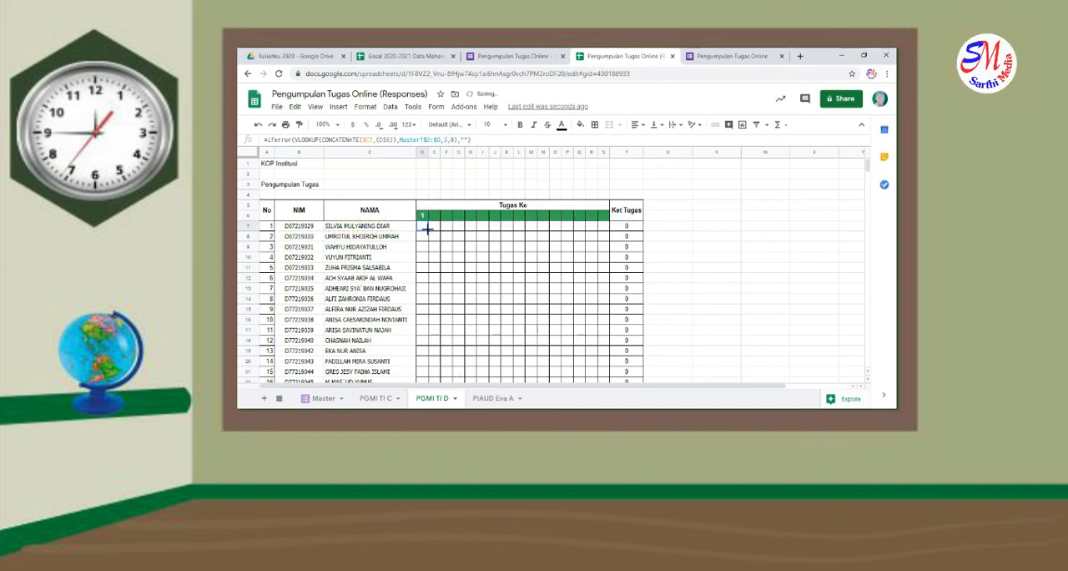
pyautogui.keyDown('shift'); pyautogui.click(614, 230); pyautogui.keyUp('shift')
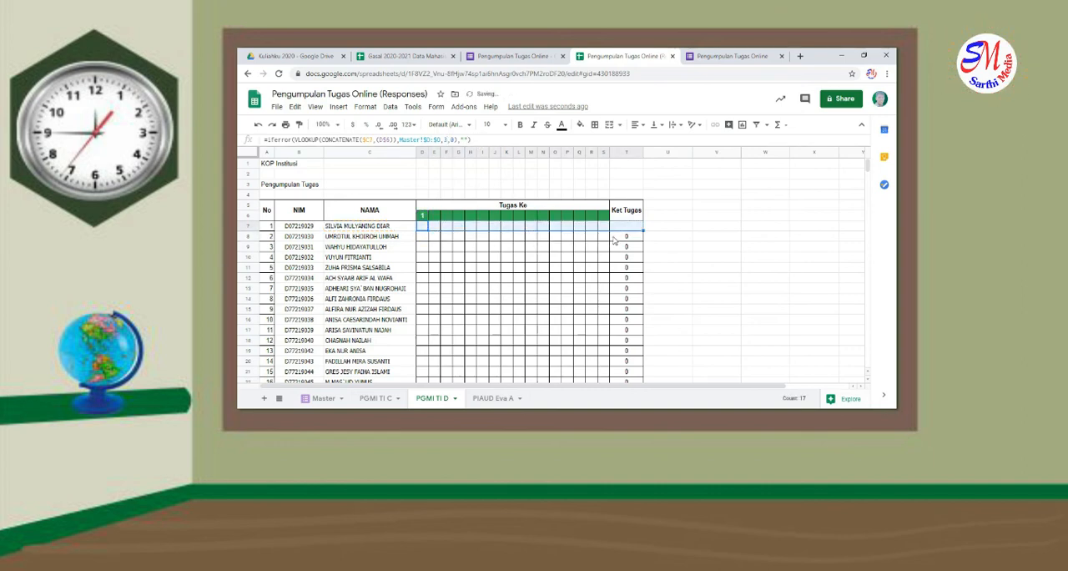
pyautogui.hotkey('ctrl', 'z')
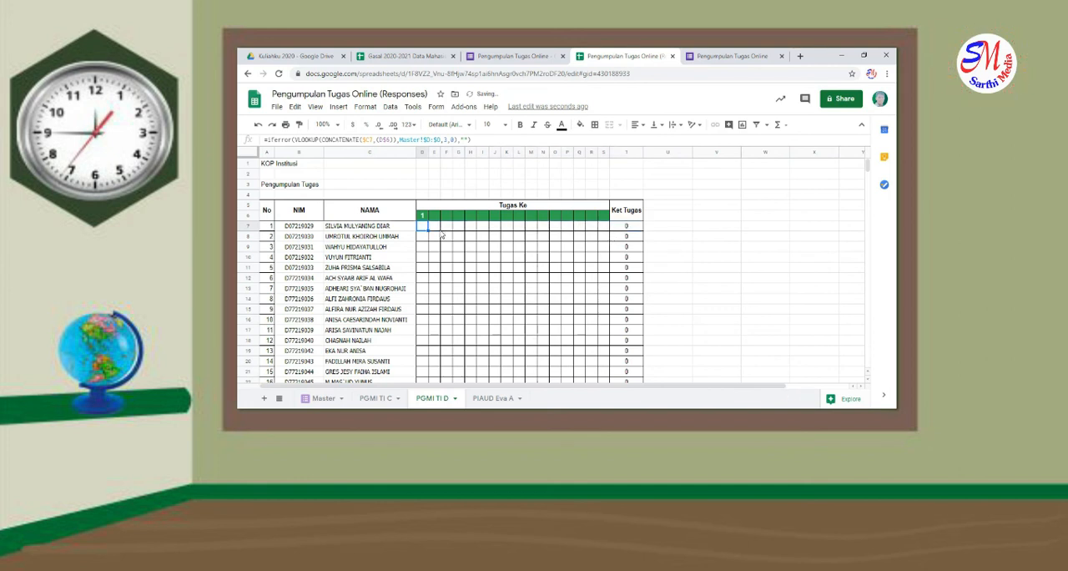
# Fill the D7 lookup formula across to column S and down to row 32 for all students
pyautogui.moveTo(428, 230); pyautogui.dragTo(607, 237)
pyautogui.scroll(-5, 603, 351)
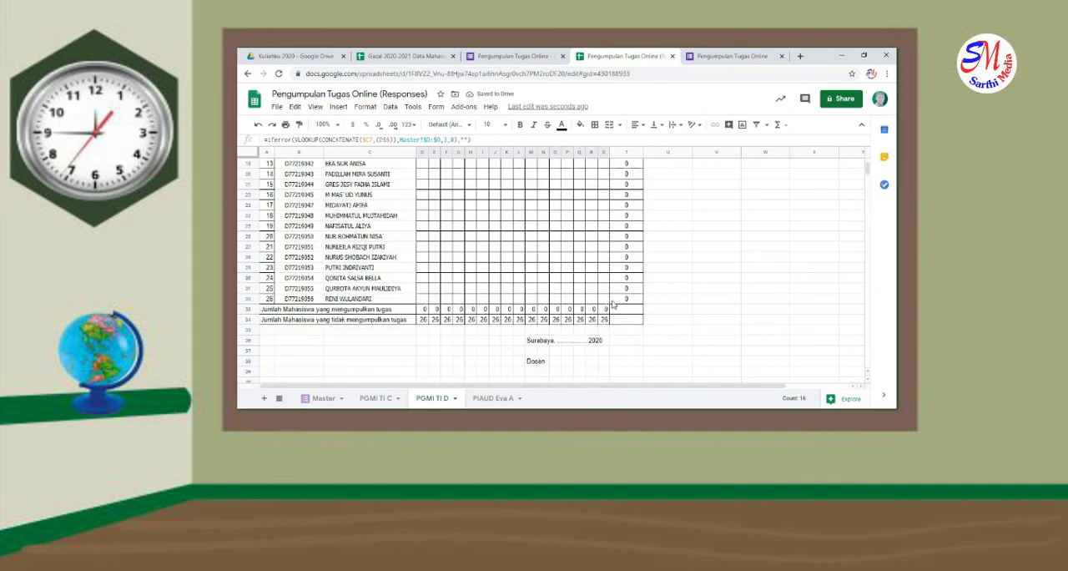
pyautogui.keyDown('shift'); pyautogui.click(608, 299); pyautogui.keyUp('shift')
pyautogui.scroll(5, 584, 318)
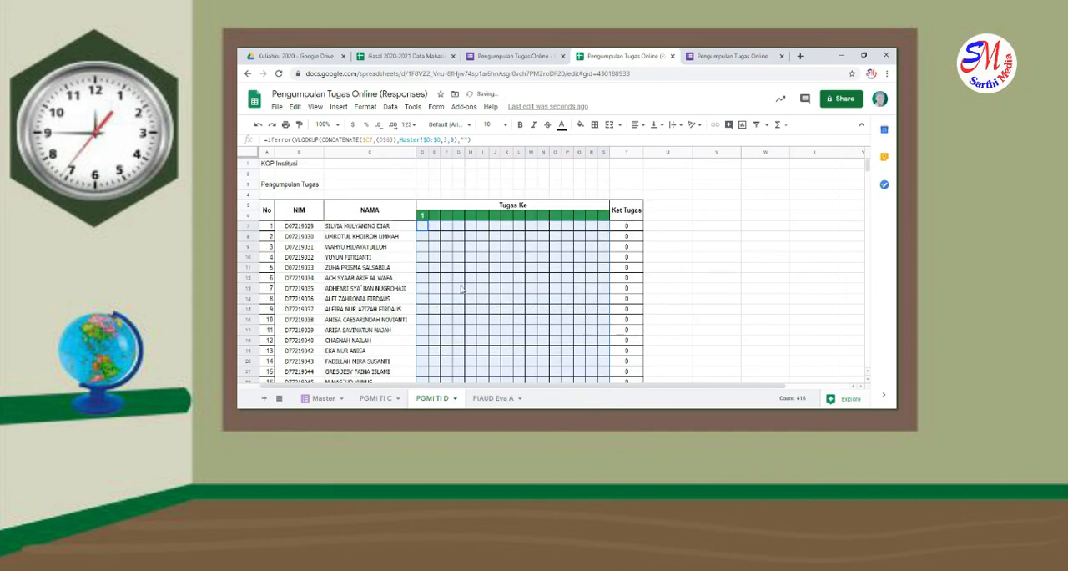
# Apply all borders to the whole PGMI TI D table, from the header in row 5 through the totals in row 34
pyautogui.moveTo(266, 208); pyautogui.dragTo(636, 279)
pyautogui.click(595, 125)
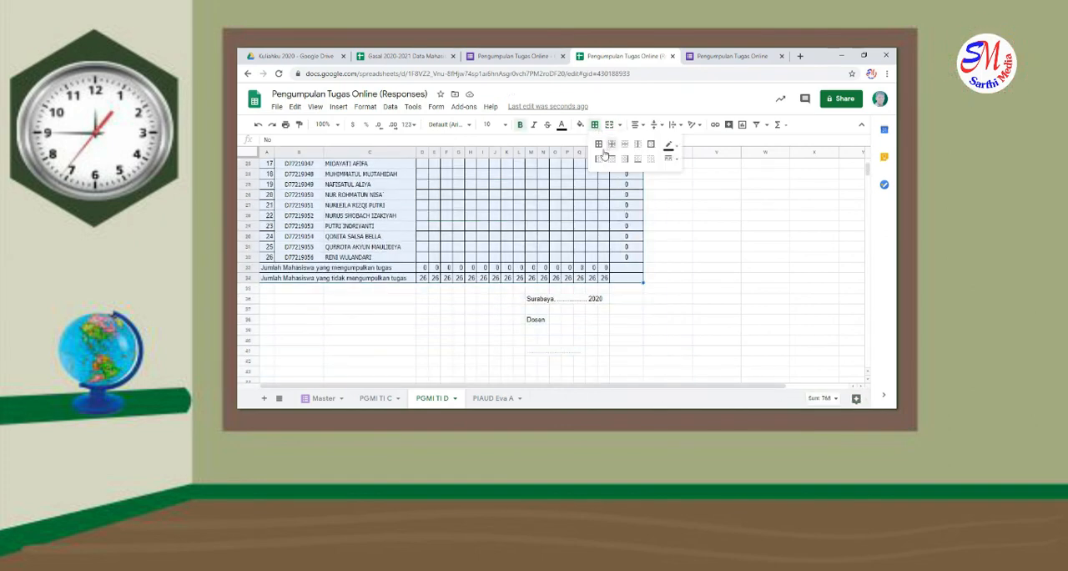
pyautogui.click(598, 144)
pyautogui.click(516, 205)
pyautogui.scroll(5, 506, 244)
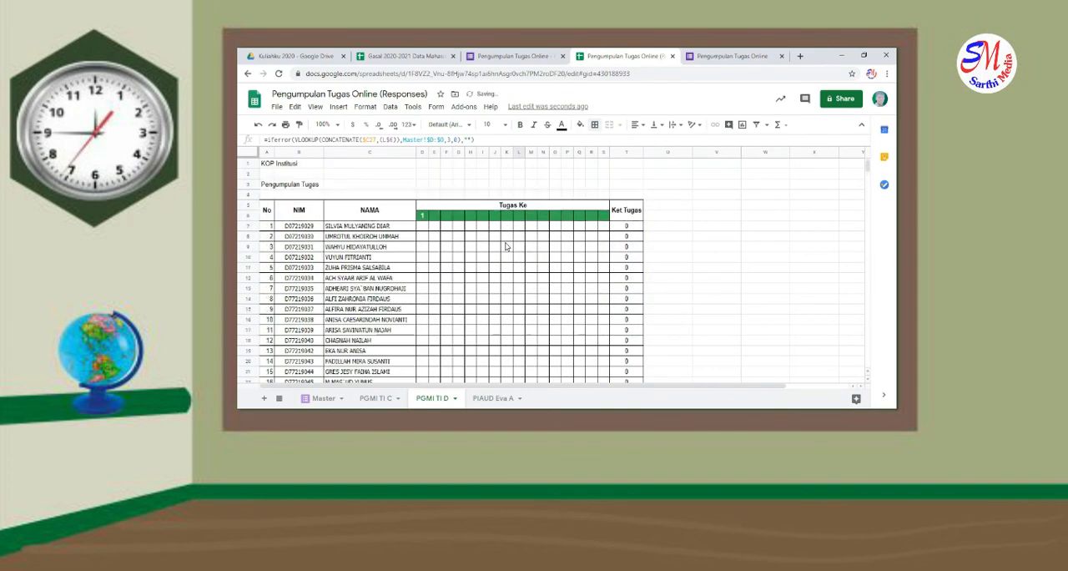
# Copy the entire PGMI TI D sheet into the empty PIAUD Eva A sheet
pyautogui.click(494, 398)
pyautogui.click(438, 398)
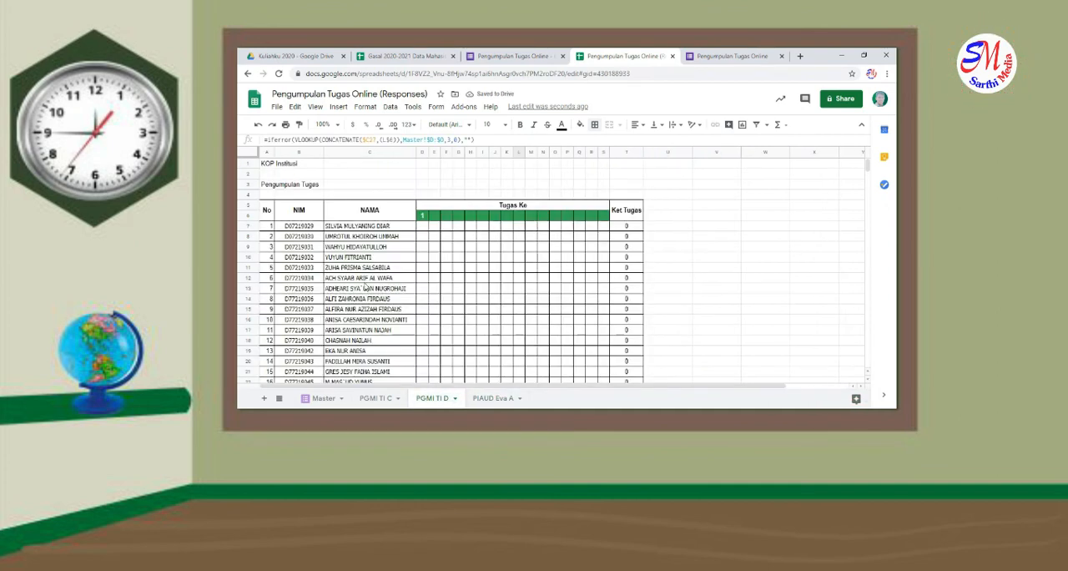
pyautogui.click(244, 151)
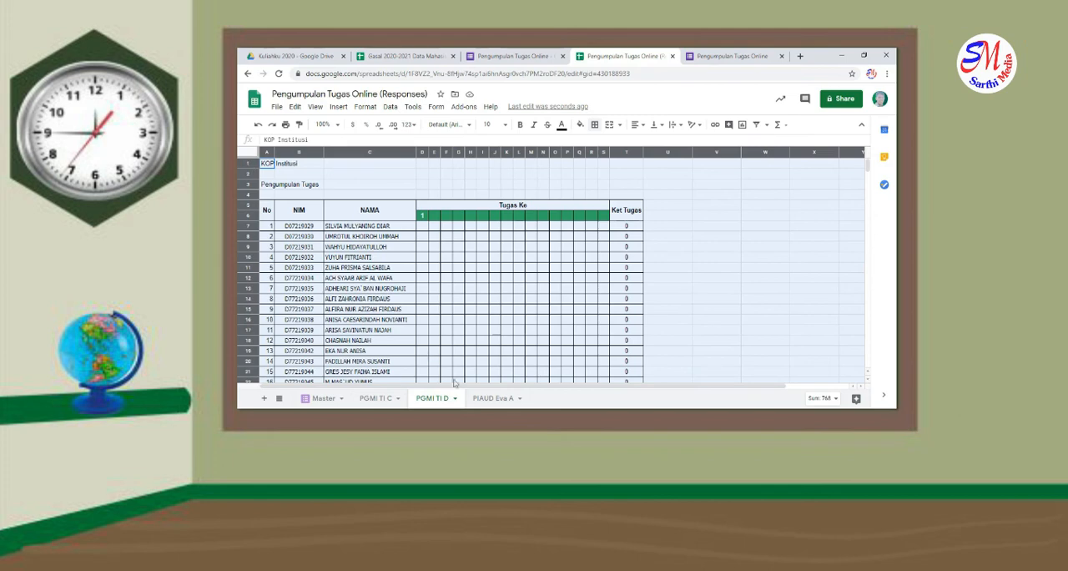
pyautogui.click(502, 398)
pyautogui.click(249, 152)
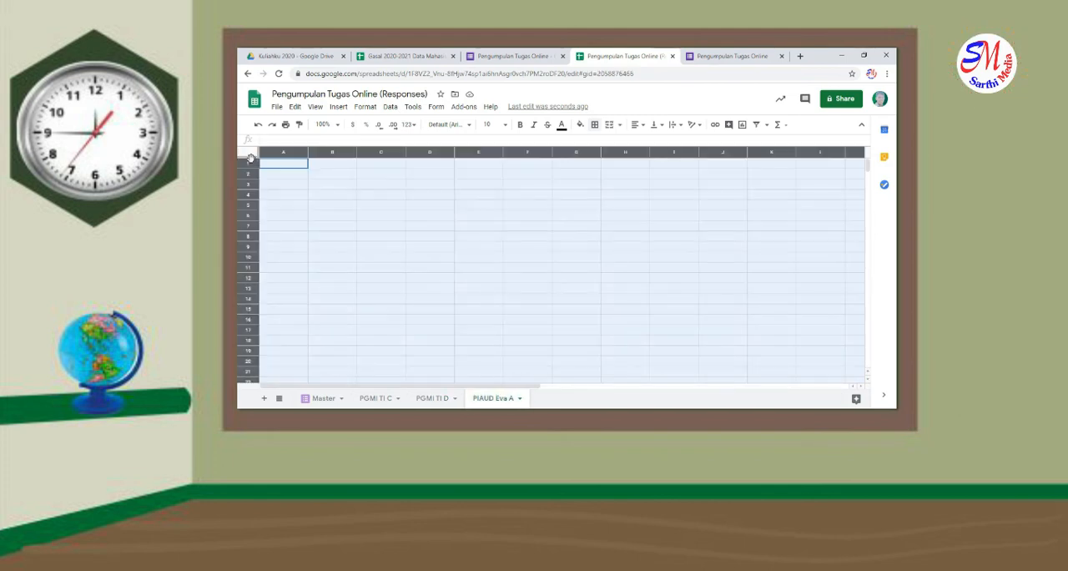
pyautogui.click(441, 398)
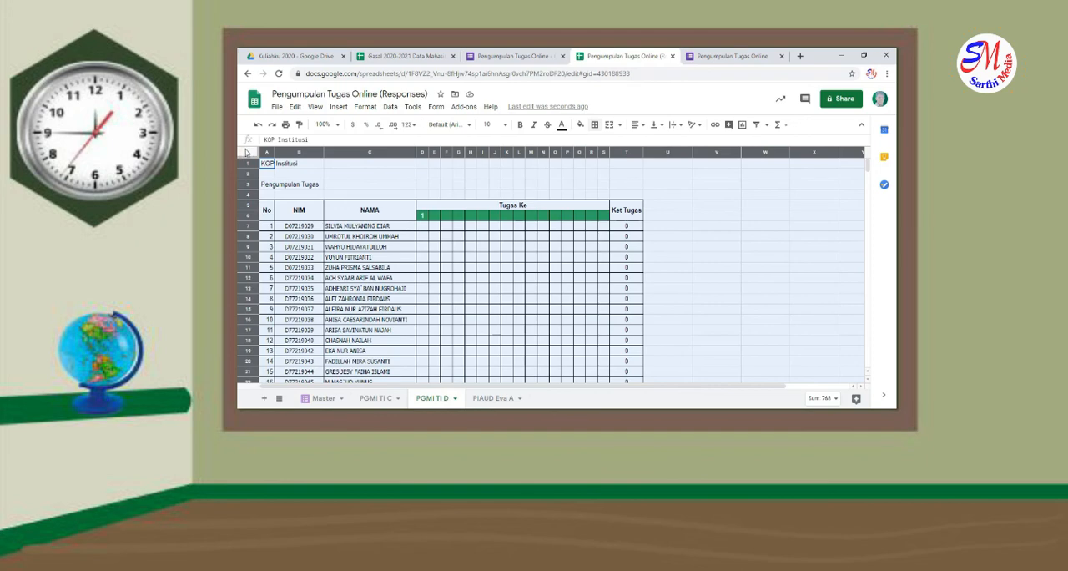
pyautogui.click(492, 400)
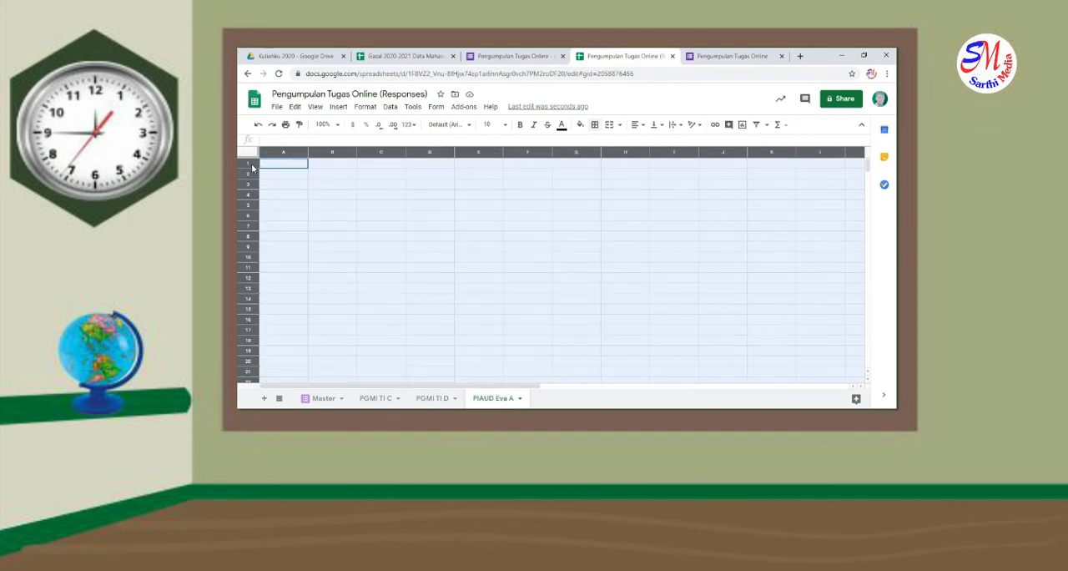
pyautogui.hotkey('ctrl', 'v')
pyautogui.click(531, 290)
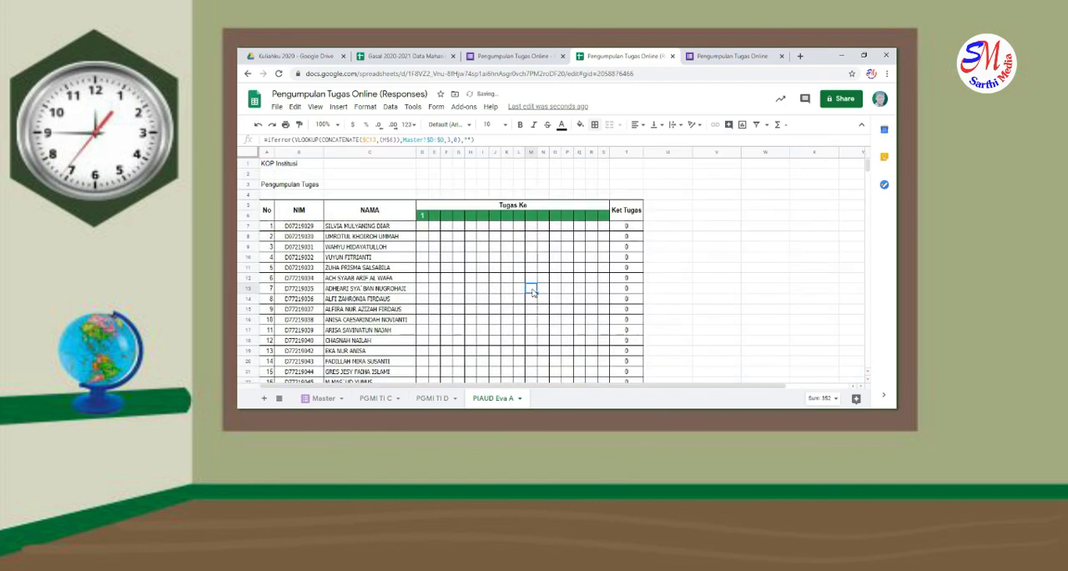
pyautogui.scroll(-7, 533, 291)
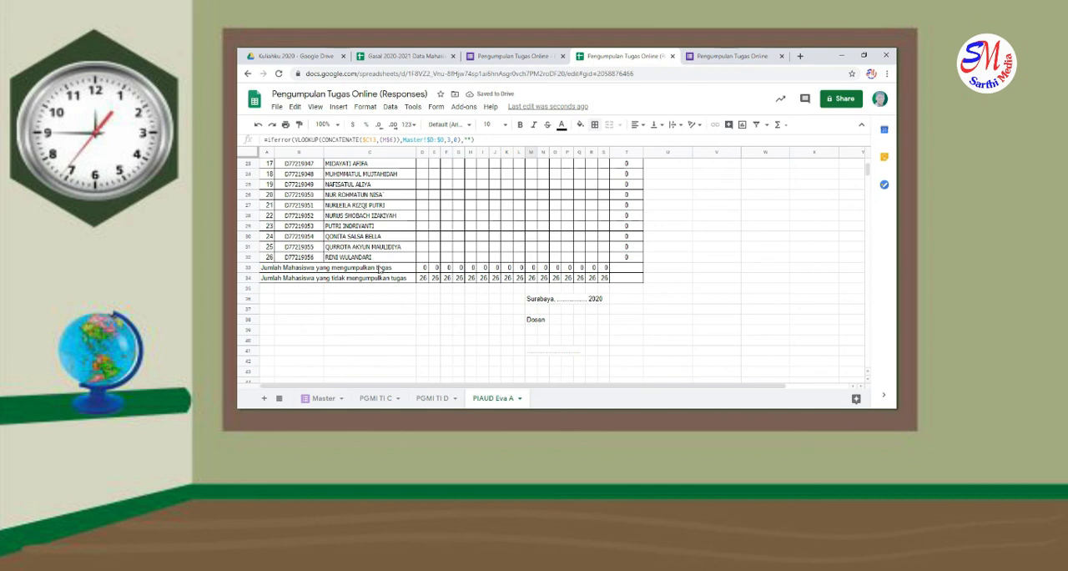
pyautogui.moveTo(627, 258); pyautogui.dragTo(270, 235)
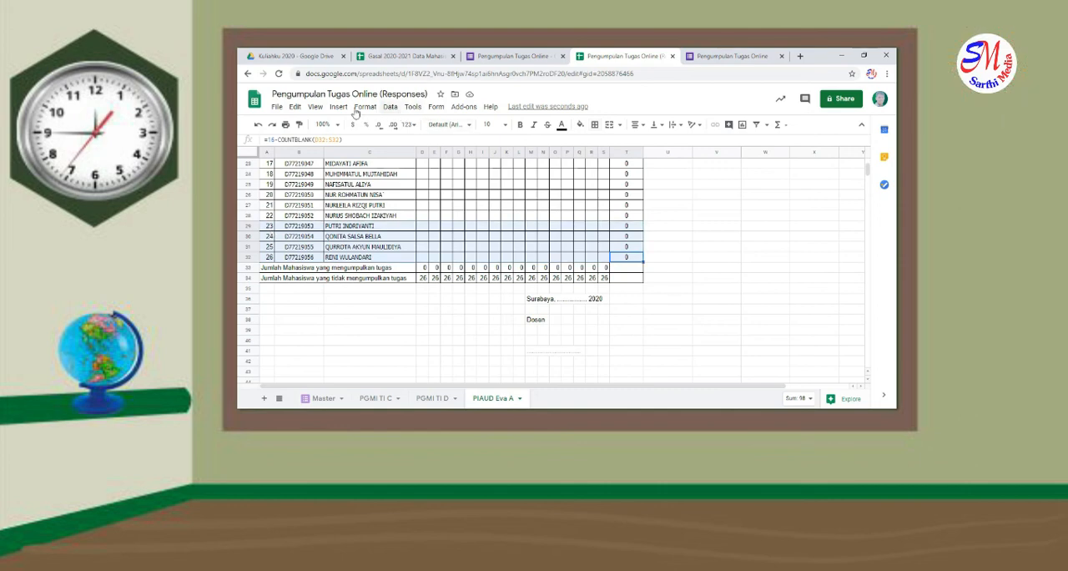
pyautogui.click(340, 107)
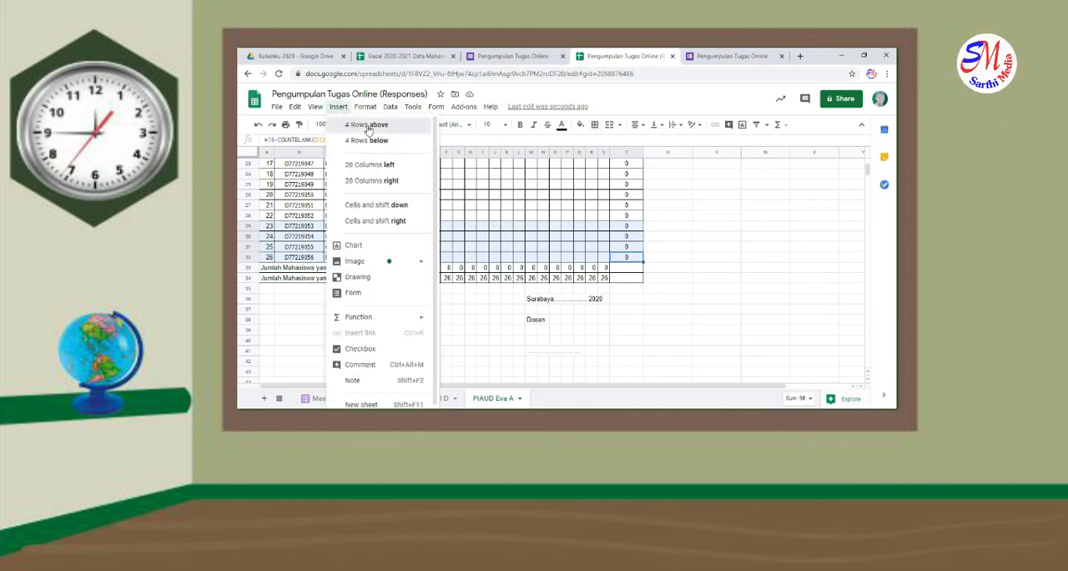
pyautogui.click(367, 126)
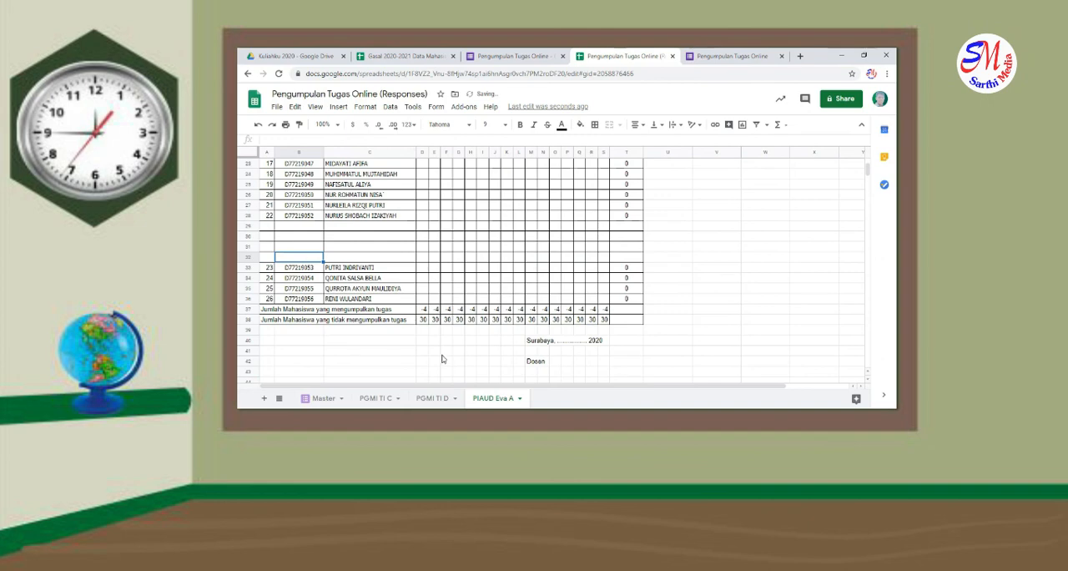
# Replace the NIM and NAMA entries from B7 on PIAUD Eva A with the PIAUD EVA A list from Gasal 2020-2021 Data Mahasiswa
pyautogui.click(411, 55)
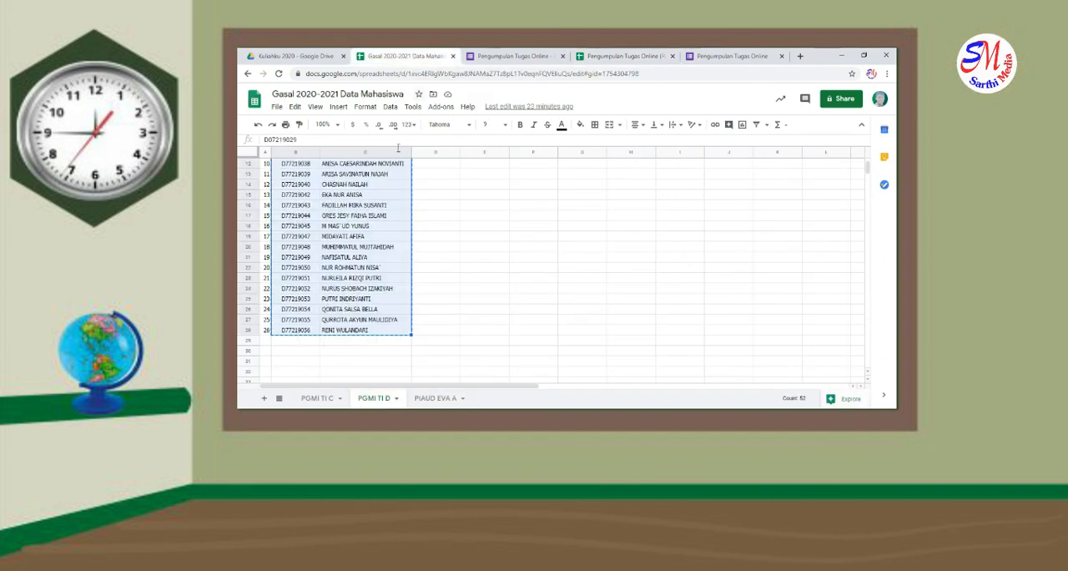
pyautogui.click(434, 398)
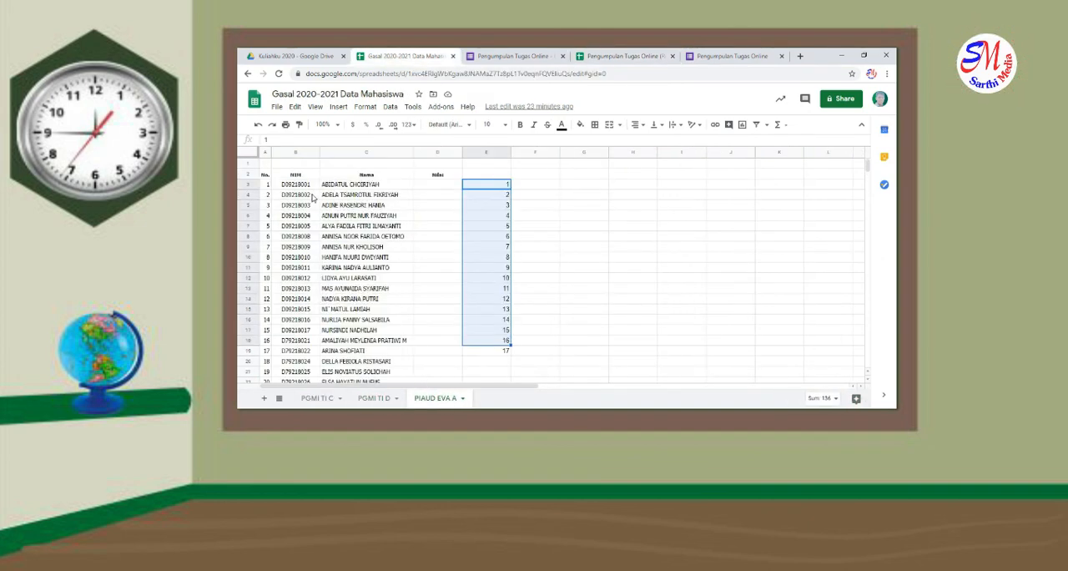
pyautogui.moveTo(307, 187); pyautogui.dragTo(388, 325)
pyautogui.hotkey('ctrl', 'c')
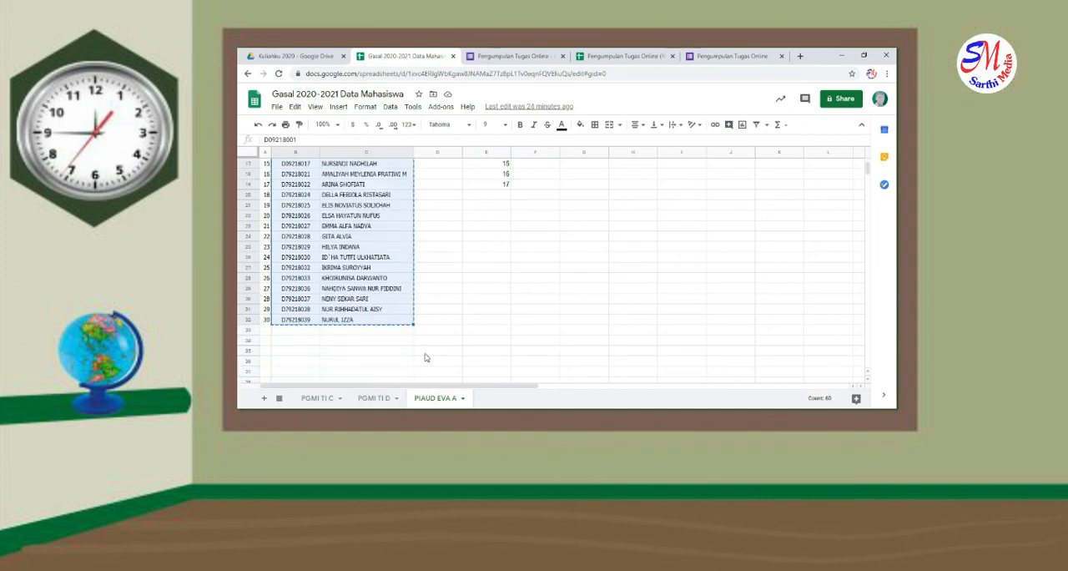
pyautogui.click(629, 56)
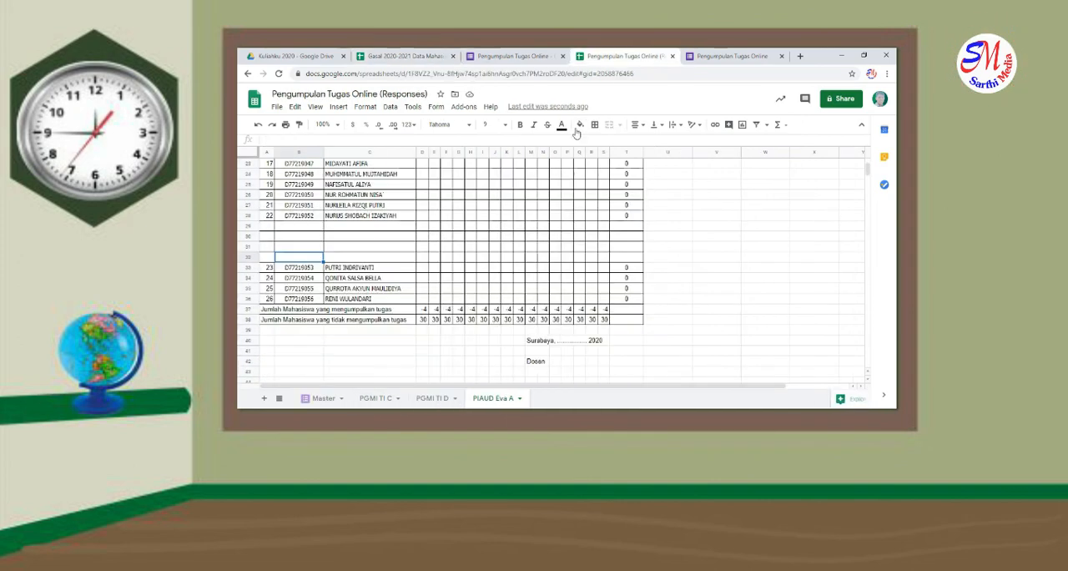
pyautogui.scroll(10, 334, 250)
pyautogui.click(300, 208)
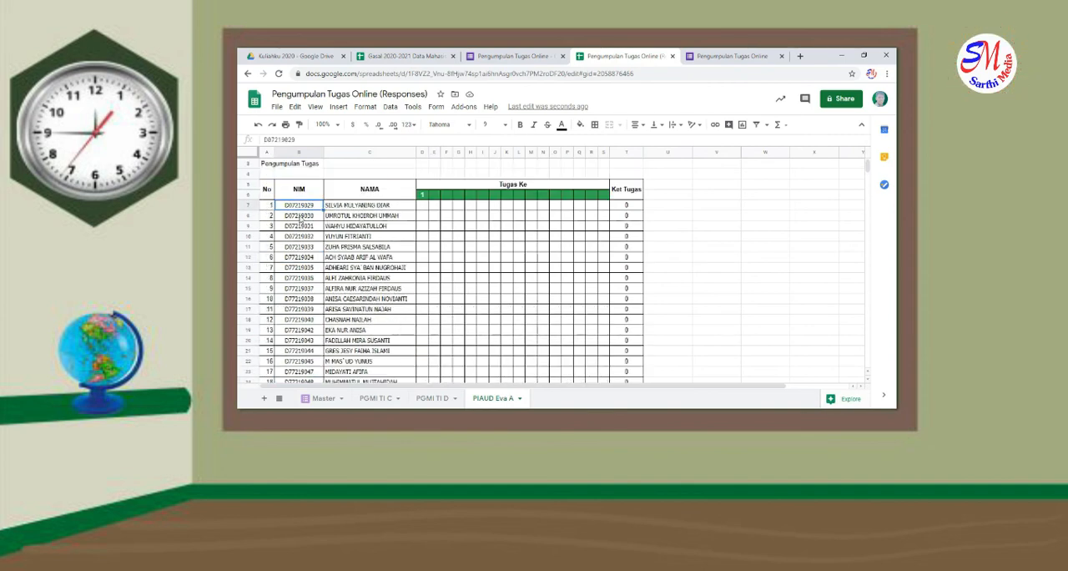
pyautogui.hotkey('ctrl', 'v')
# Renumber the No column from A7 down to A36 as a continuous series from 1 to 30
pyautogui.click(270, 207)
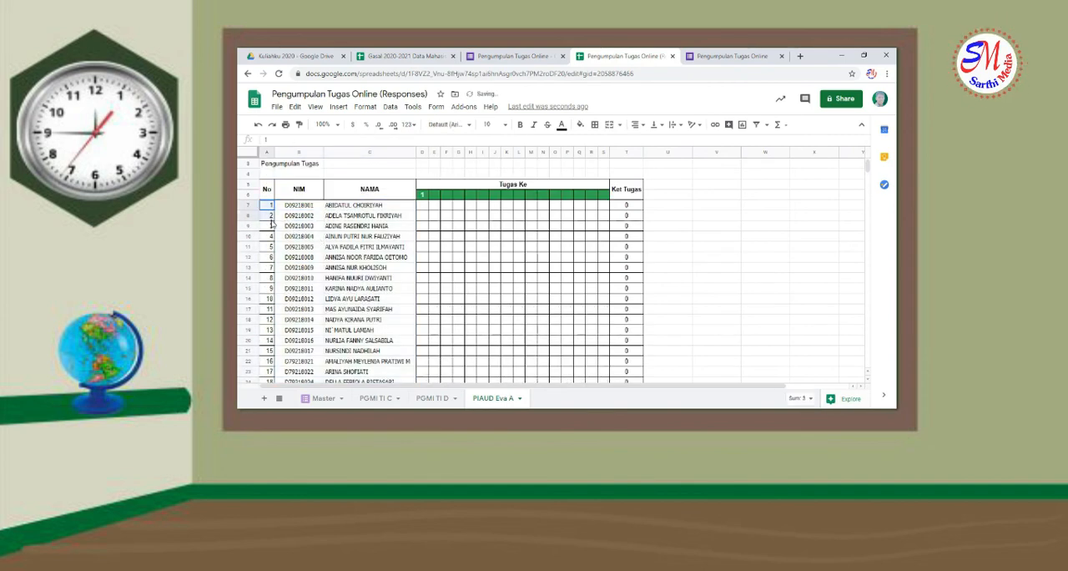
pyautogui.scroll(-7, 272, 224)
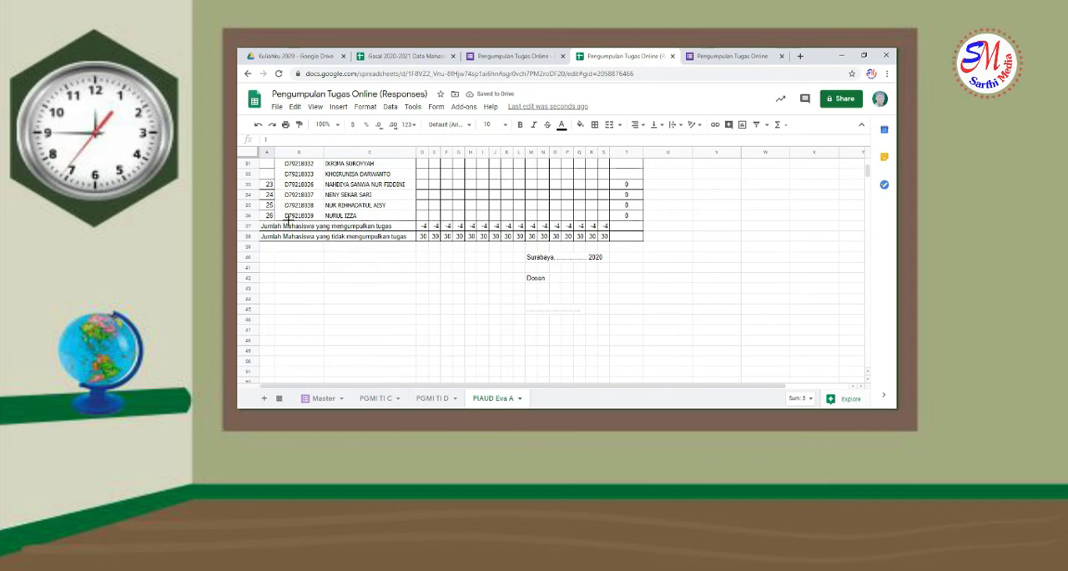
pyautogui.scroll(7, 348, 266)
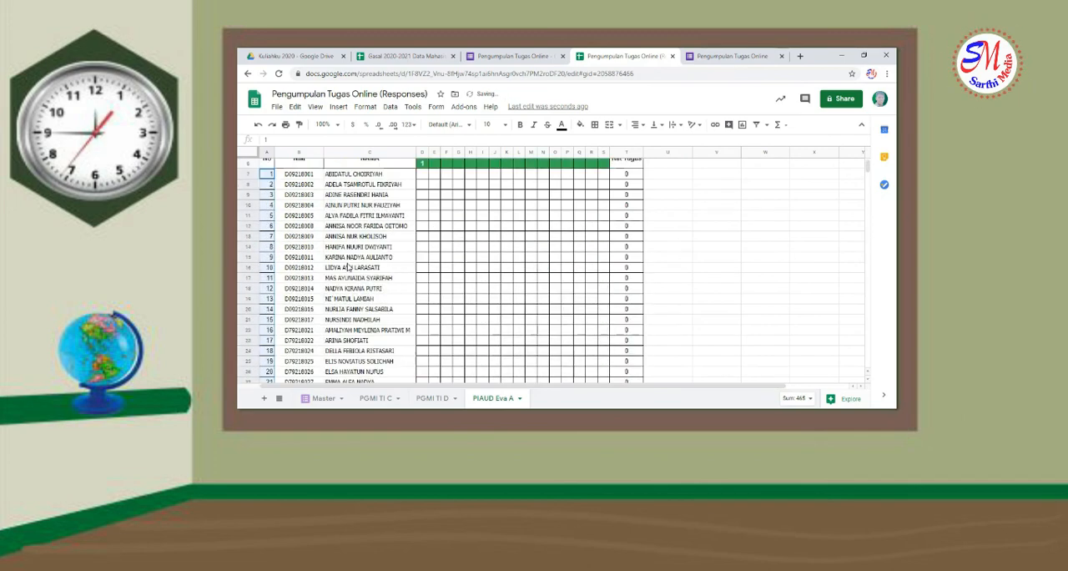
# Apply all borders to the whole PIAUD Eva A table, from the header in row 5 through the totals in row 38
pyautogui.moveTo(270, 219); pyautogui.dragTo(632, 375)
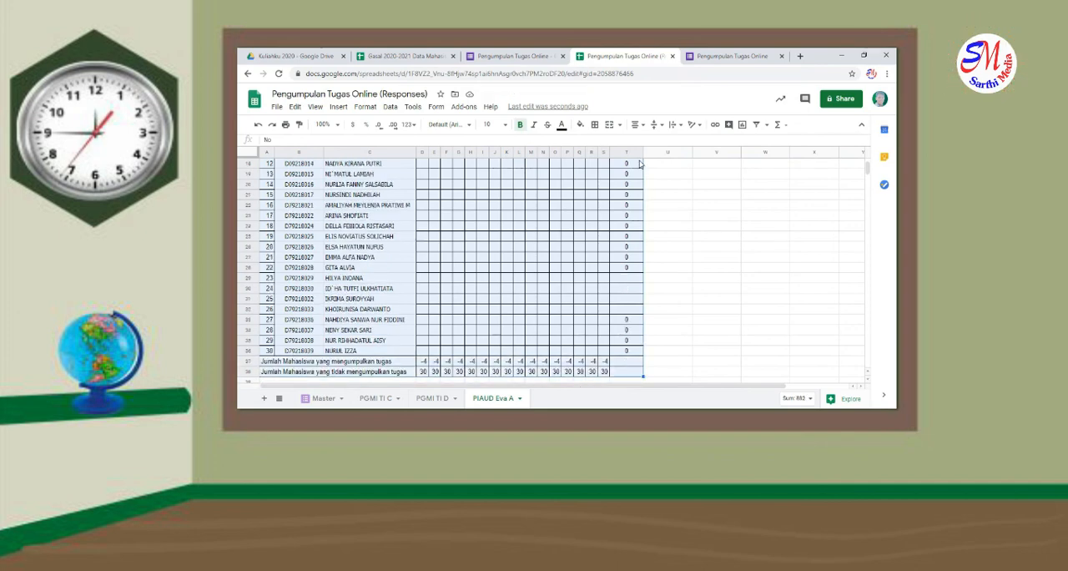
pyautogui.click(595, 125)
pyautogui.click(611, 149)
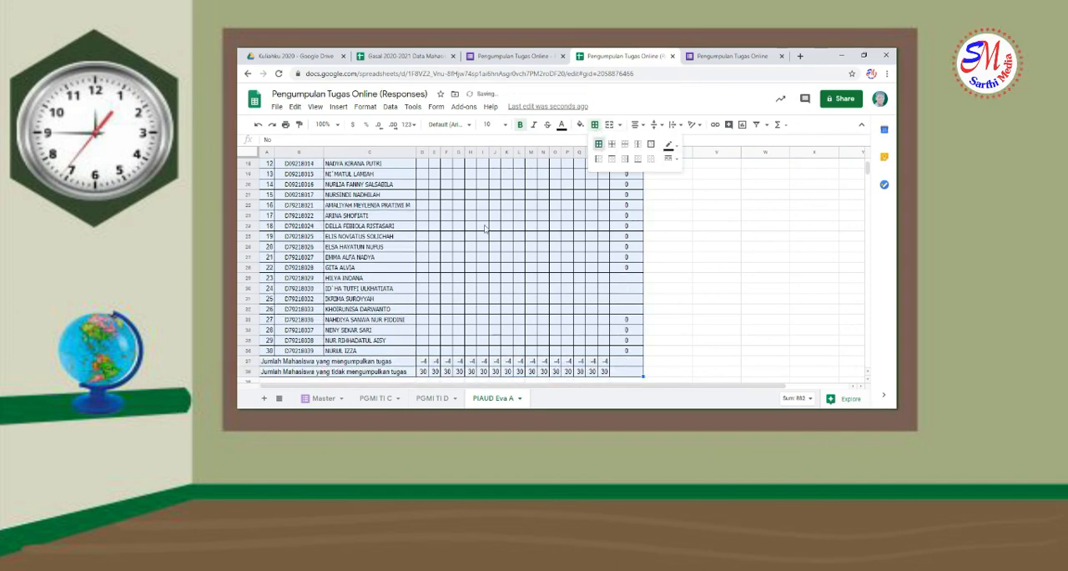
pyautogui.scroll(5, 485, 251)
pyautogui.click(485, 228)
# Compare the D7 lookup formulas on the PIAUD Eva A, PGMI TI D and PGMI TI C sheets
pyautogui.click(425, 226)
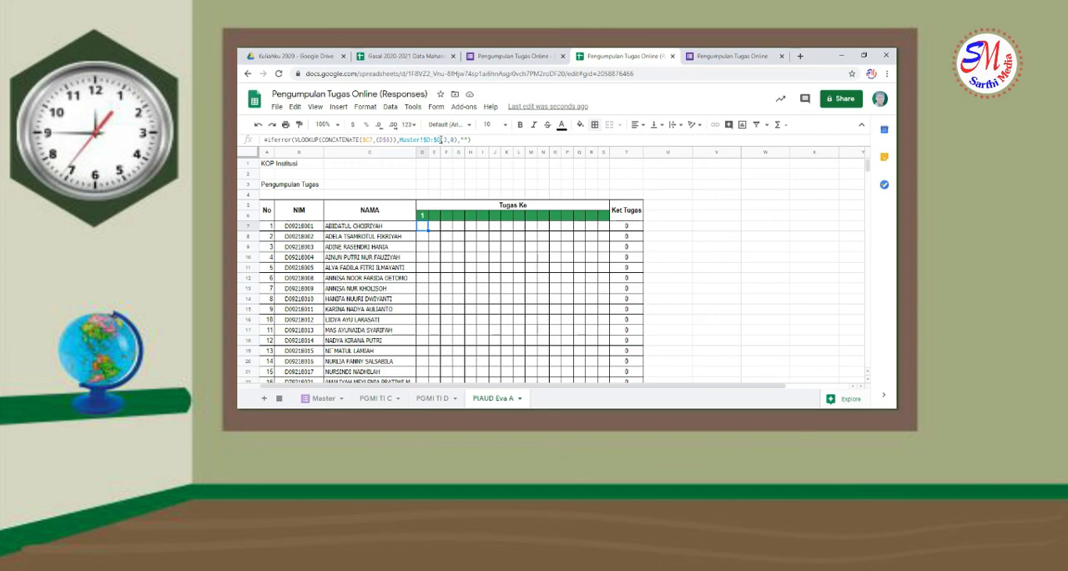
pyautogui.click(422, 399)
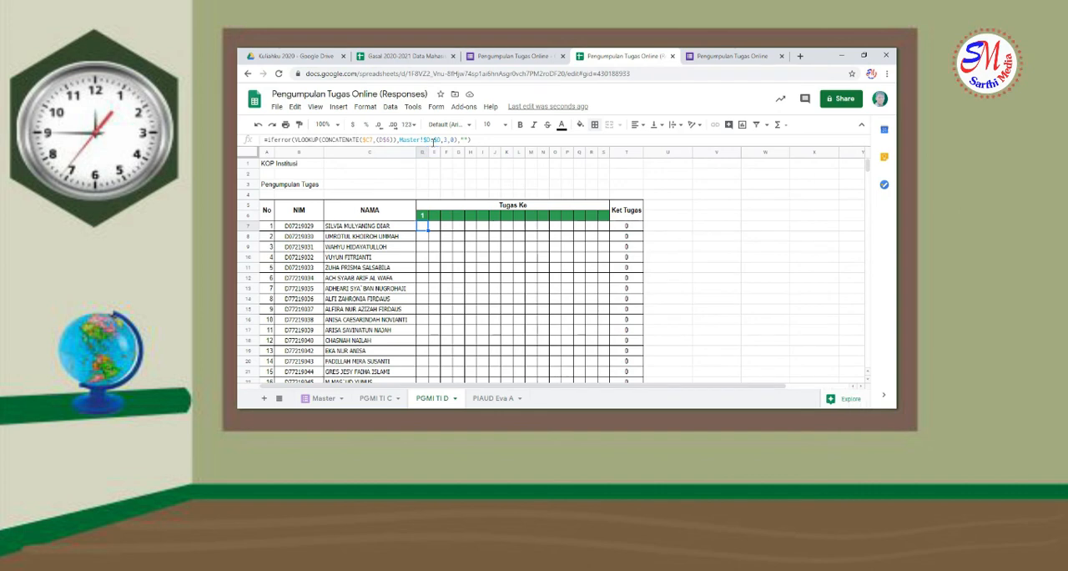
pyautogui.click(369, 399)
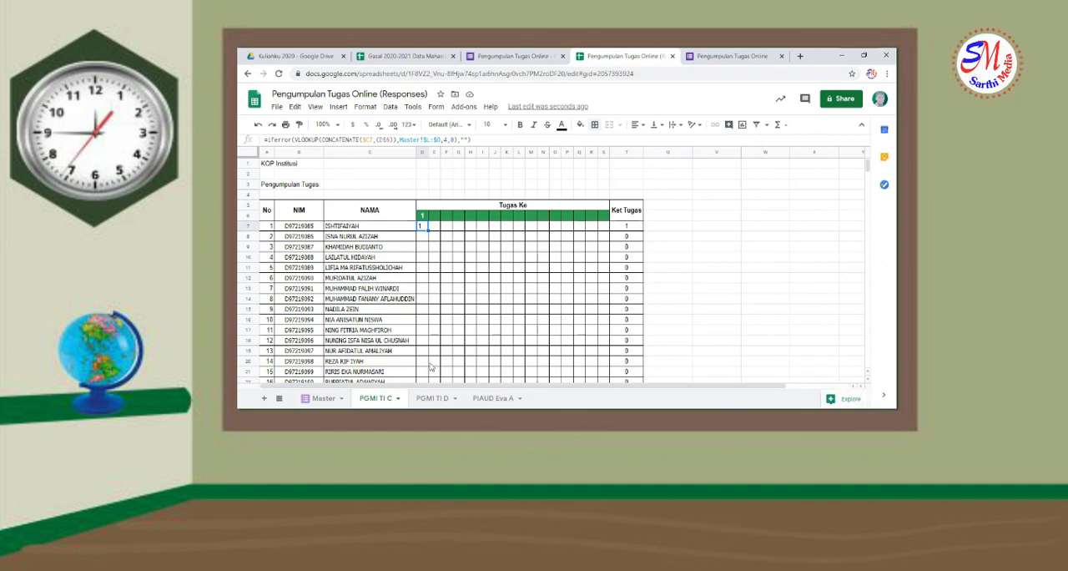
pyautogui.click(431, 398)
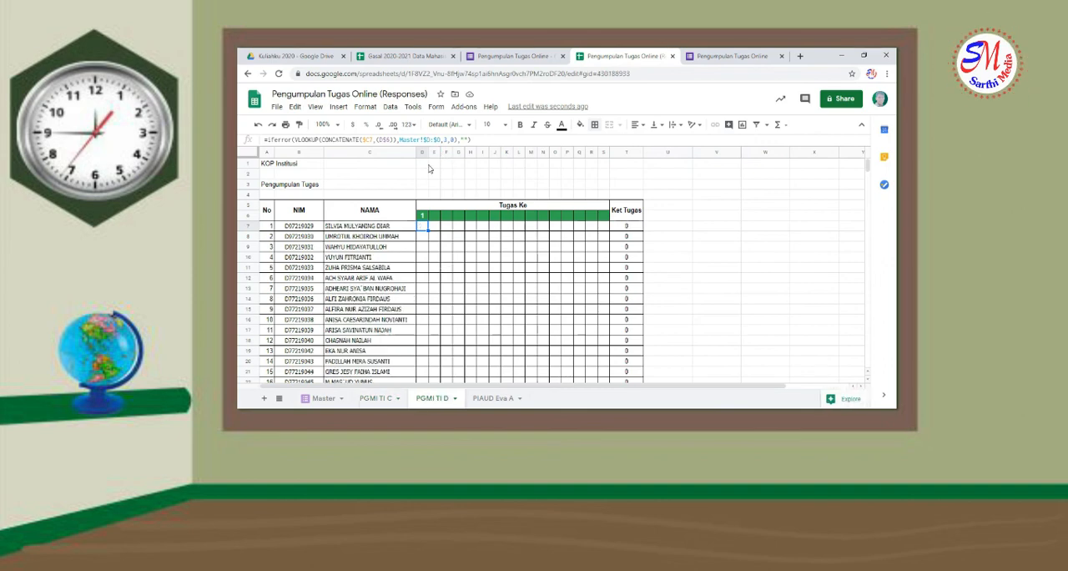
# Set the lookup range of the D7 formula on the PGMI TI D sheet to Master!$M:$O, matching the class column on Master
pyautogui.click(332, 404)
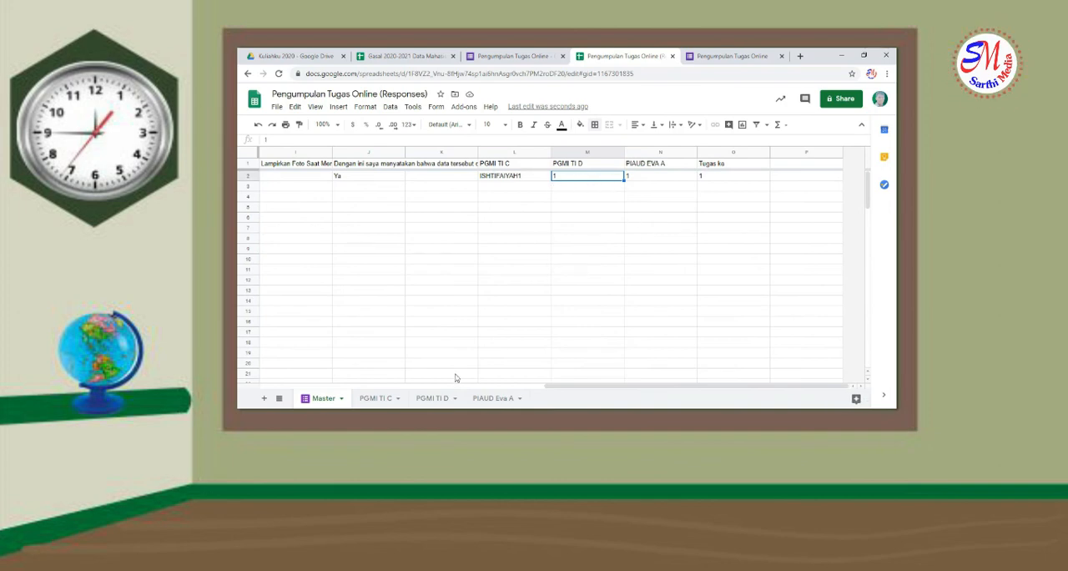
pyautogui.click(432, 398)
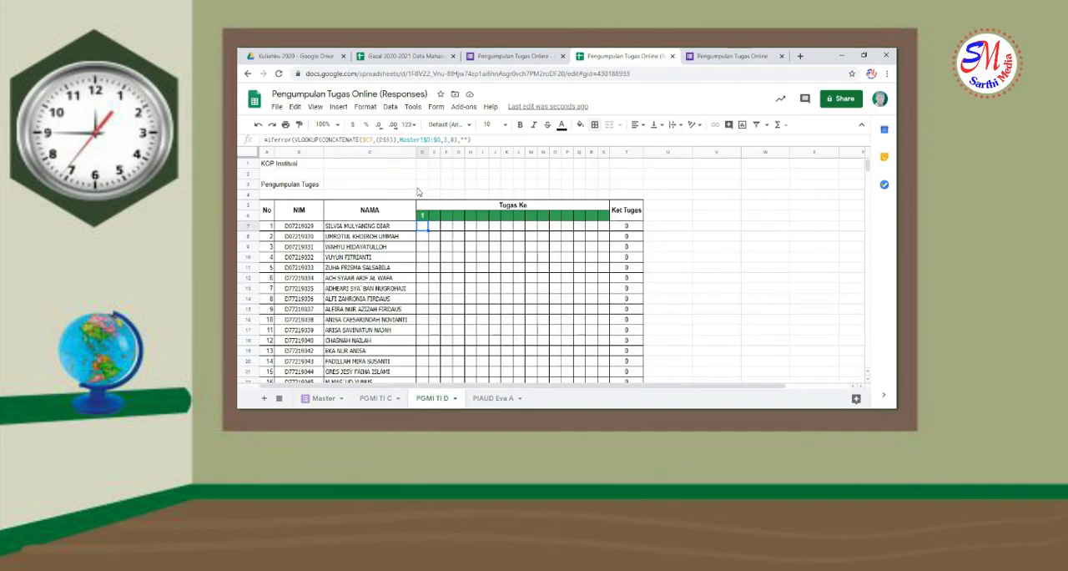
pyautogui.click(428, 140)
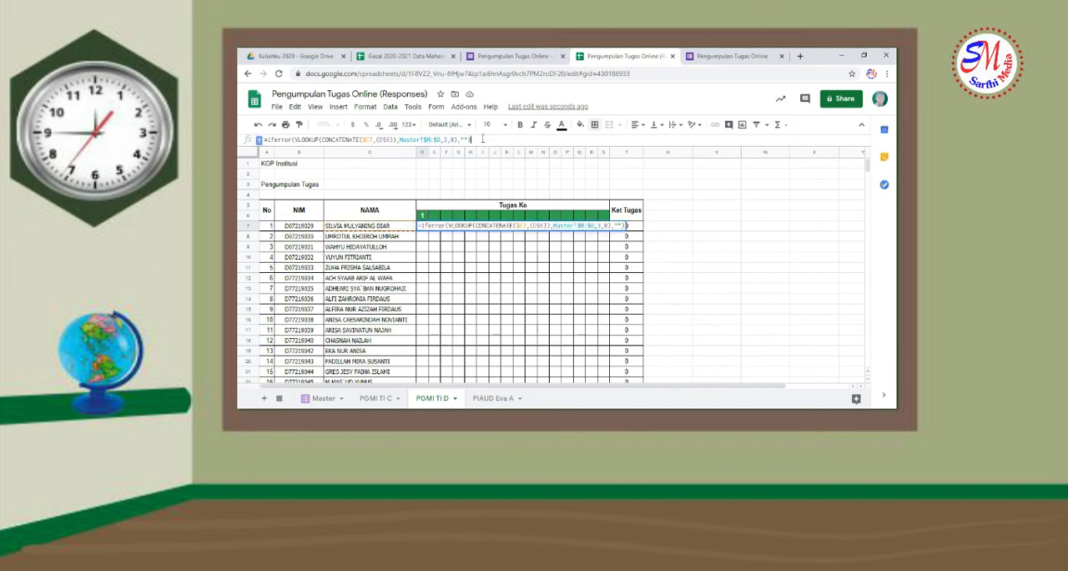
pyautogui.press('Return')
# Fill the D7 lookup formula on PGMI TI D across to column S and down to row 32
pyautogui.click(423, 225)
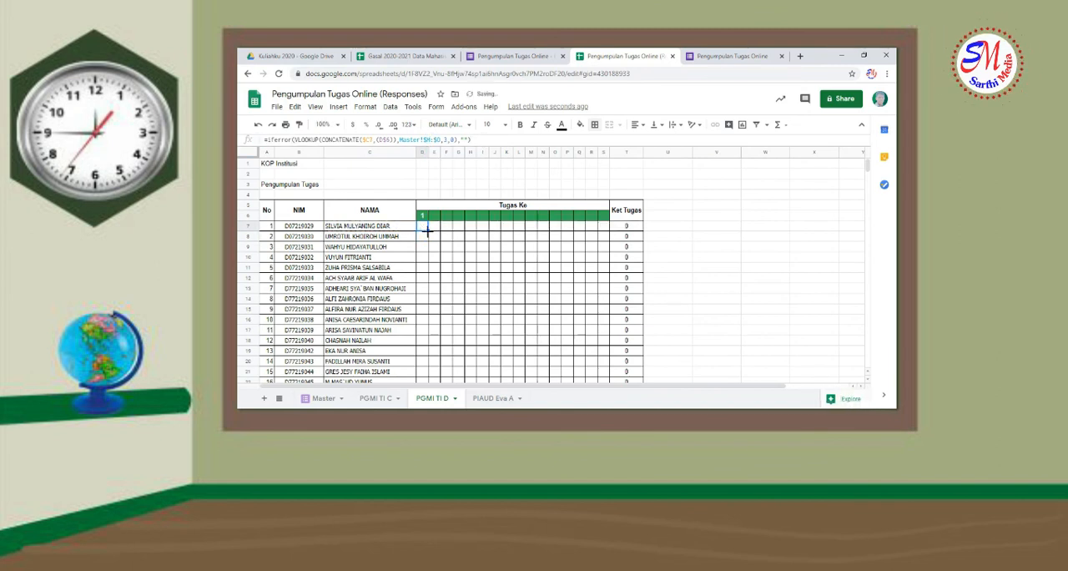
pyautogui.moveTo(427, 231); pyautogui.dragTo(607, 238)
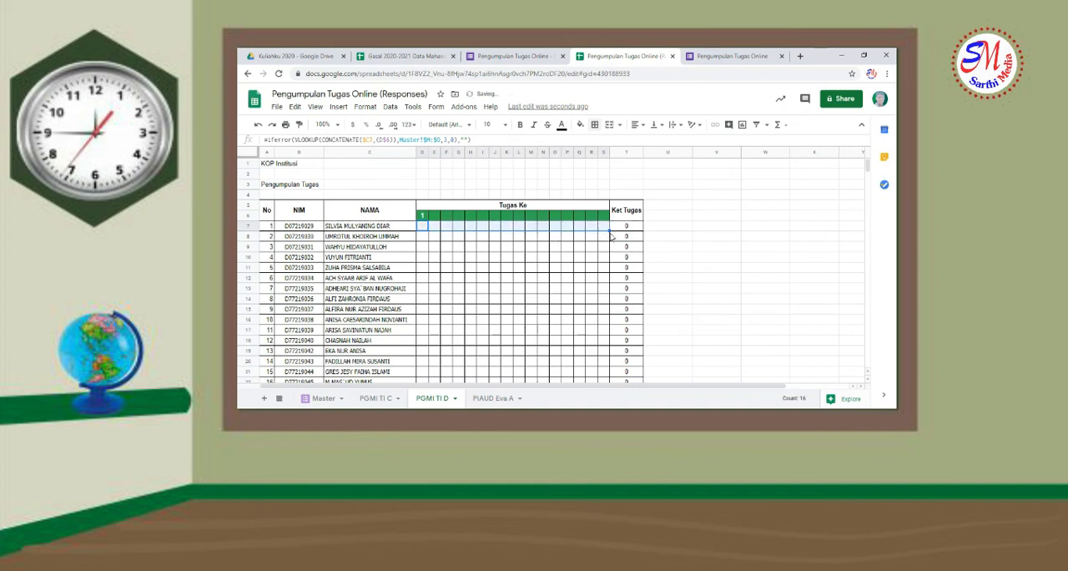
pyautogui.scroll(-5, 601, 375)
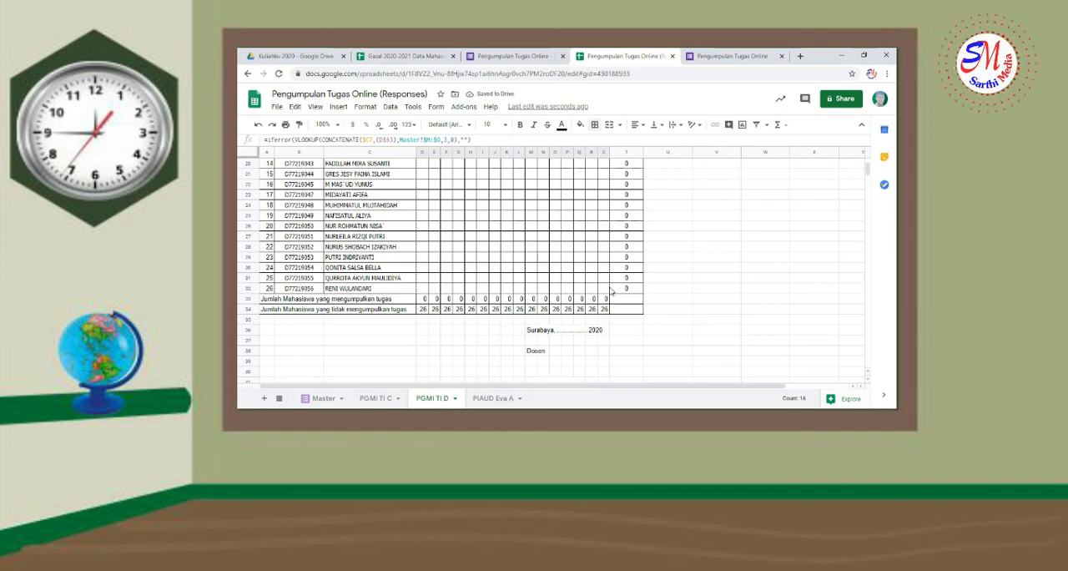
pyautogui.keyDown('shift'); pyautogui.click(609, 291); pyautogui.keyUp('shift')
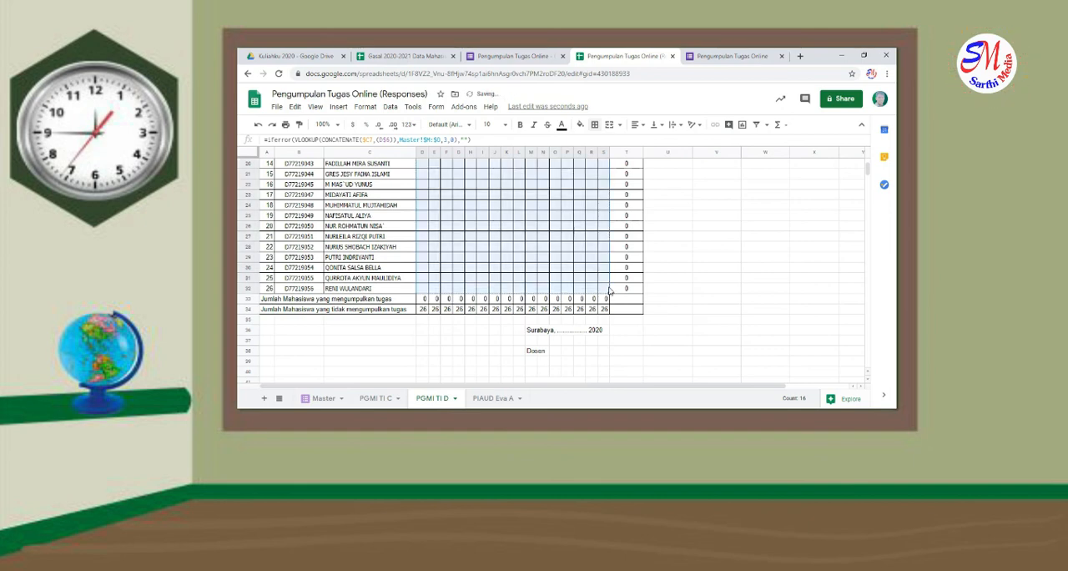
# Change the D7 lookup formula on the PIAUD Eva A sheet to use range Master!$N:$O and column index 2
pyautogui.click(492, 398)
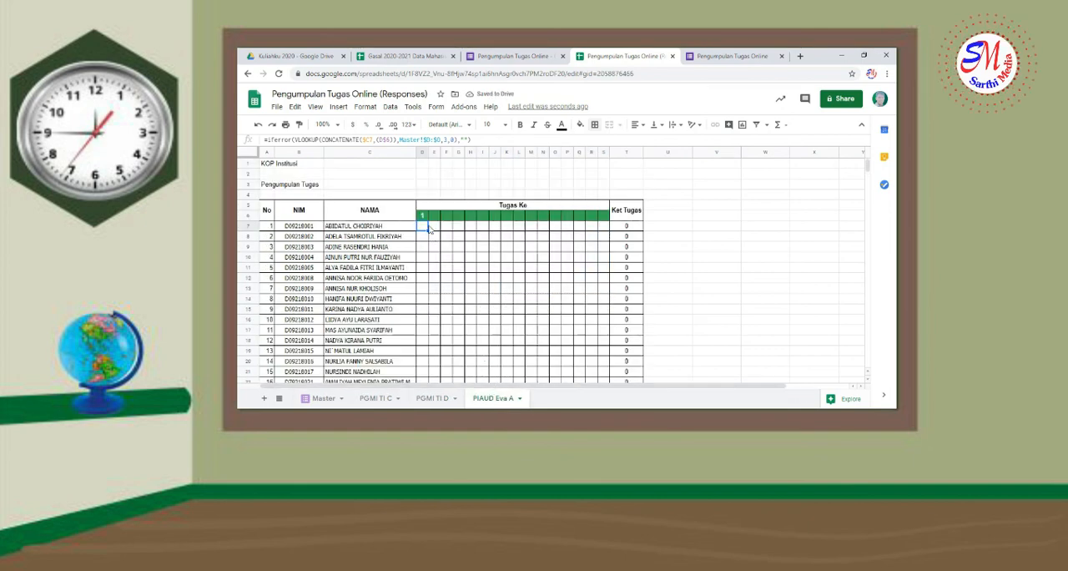
pyautogui.click(430, 138)
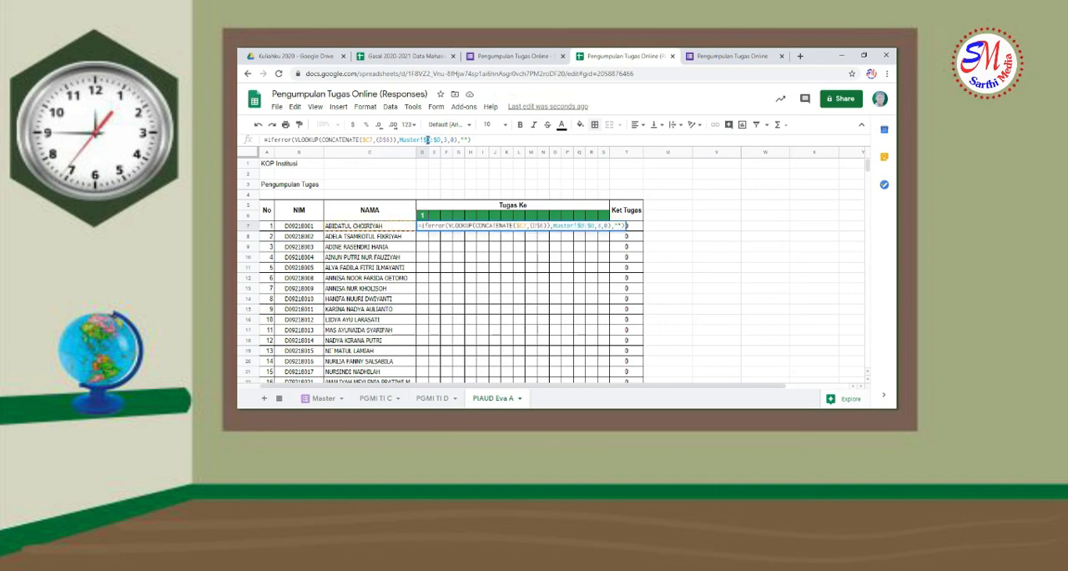
pyautogui.write('N')
pyautogui.moveTo(448, 140); pyautogui.dragTo(445, 140)
pyautogui.write('2')
pyautogui.press('Return')
pyautogui.click(426, 227)
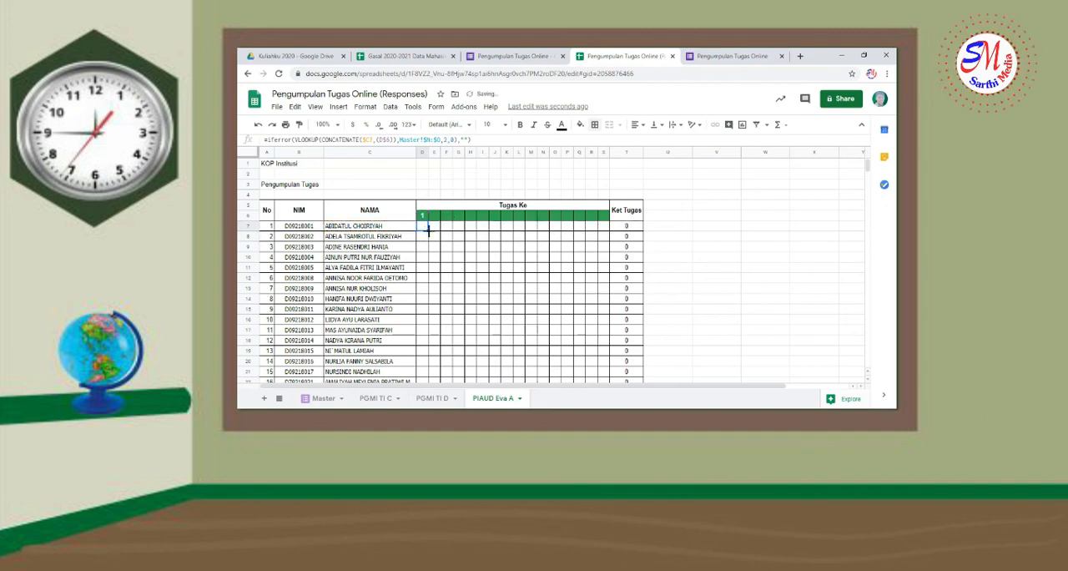
pyautogui.keyDown('shift'); pyautogui.click(604, 227); pyautogui.keyUp('shift')
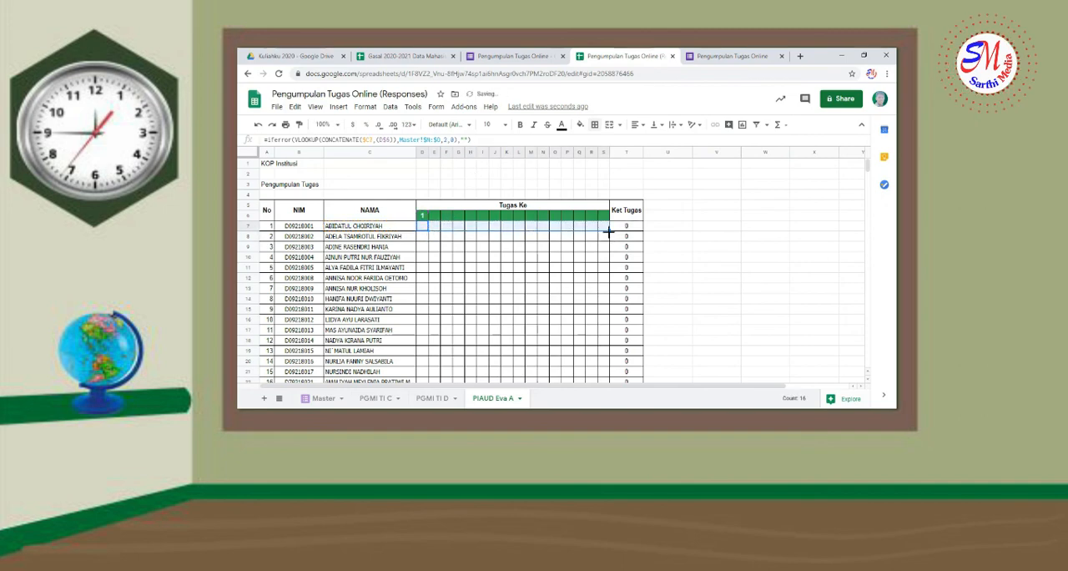
pyautogui.scroll(-9, 608, 353)
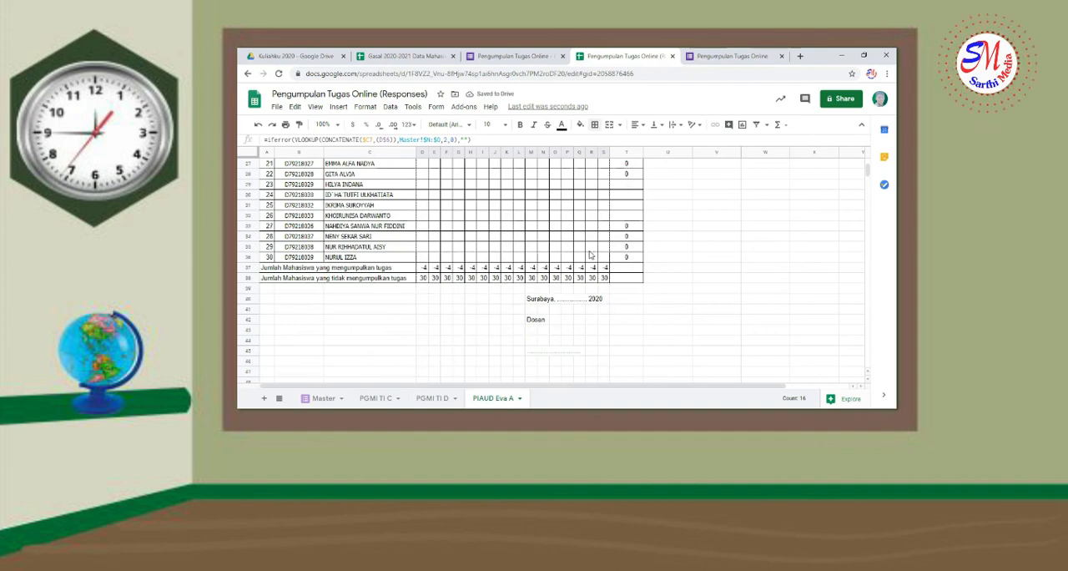
pyautogui.keyDown('shift'); pyautogui.click(607, 261); pyautogui.keyUp('shift')
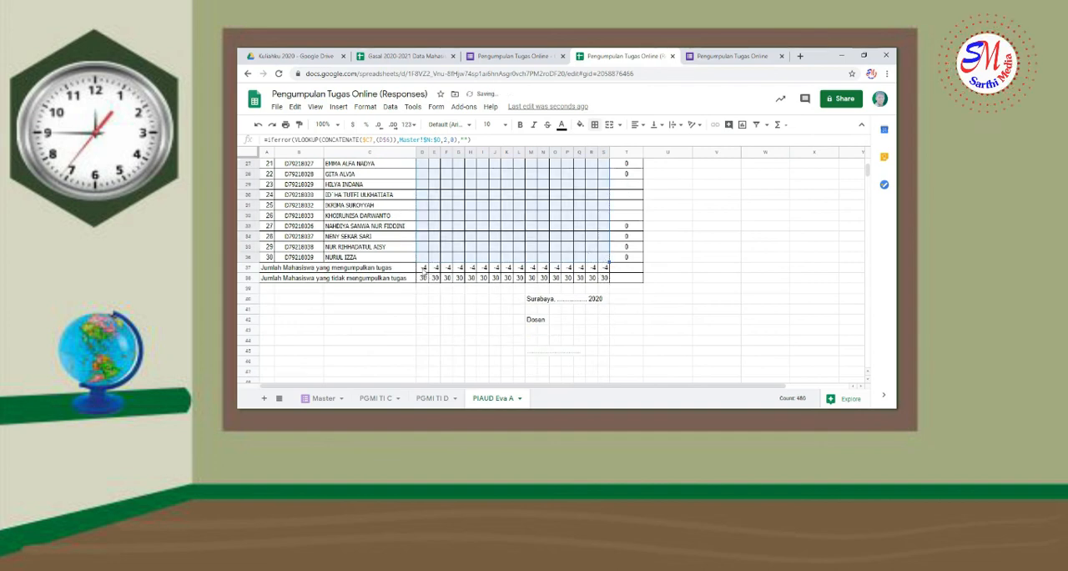
# Change the submitted-count formula in D37 to =30-COUNTBLANK(D7:D36) and fill it across to S37
pyautogui.click(423, 269)
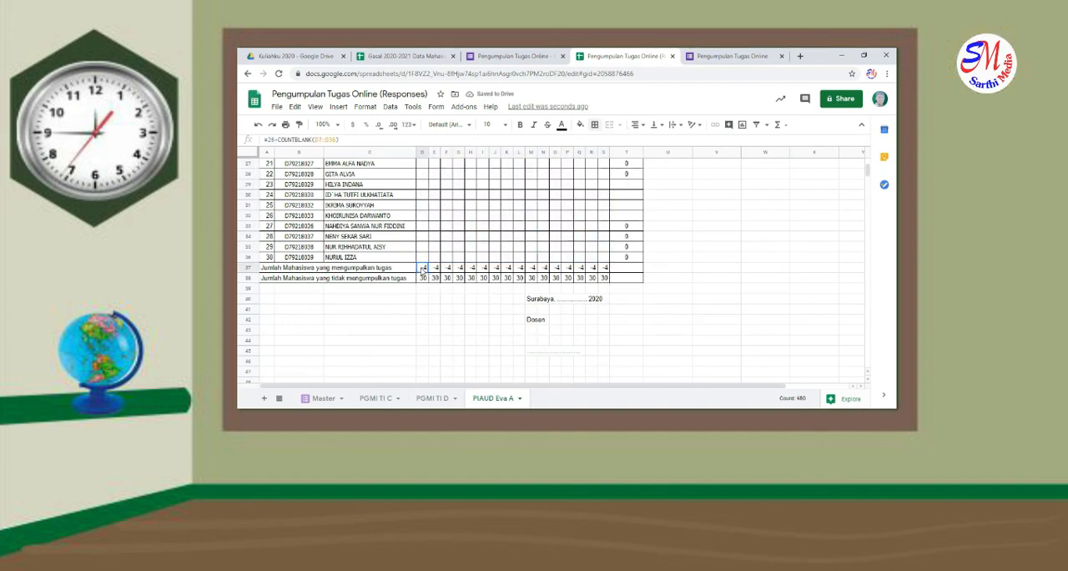
pyautogui.click(272, 141)
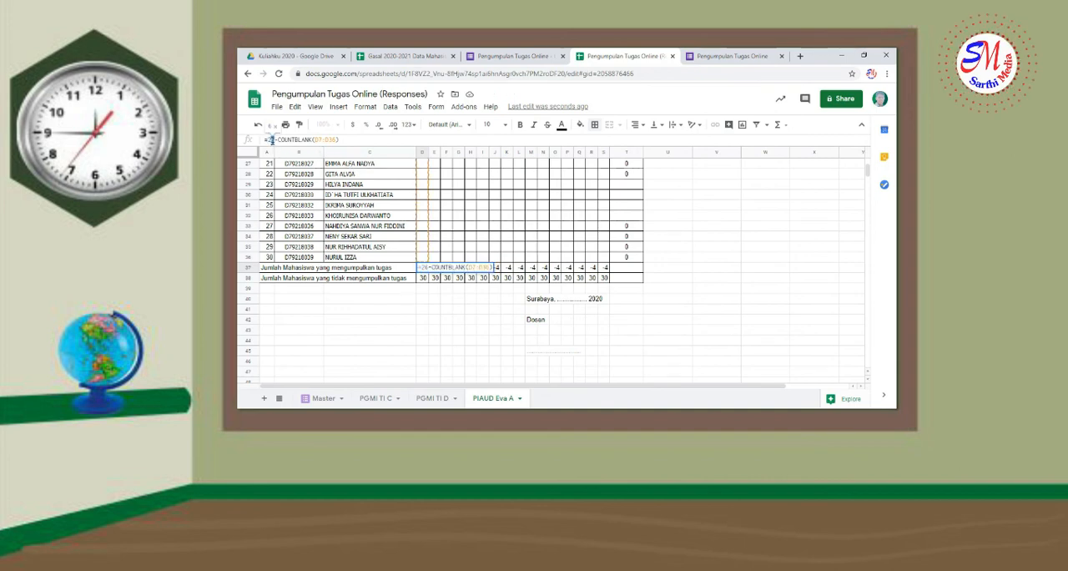
pyautogui.press('BackSpace')
pyautogui.press('BackSpace')
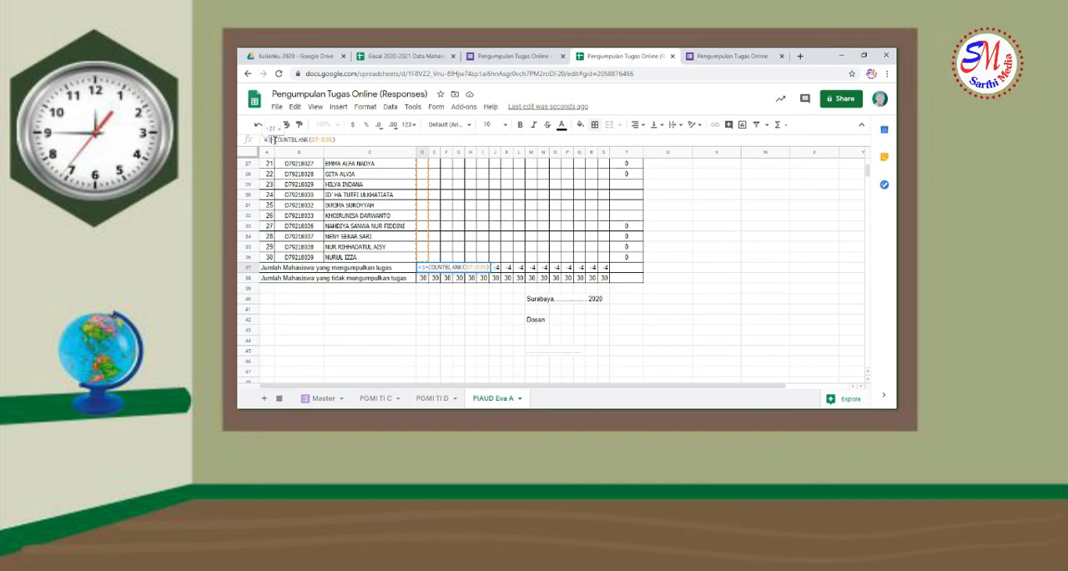
pyautogui.write('38')
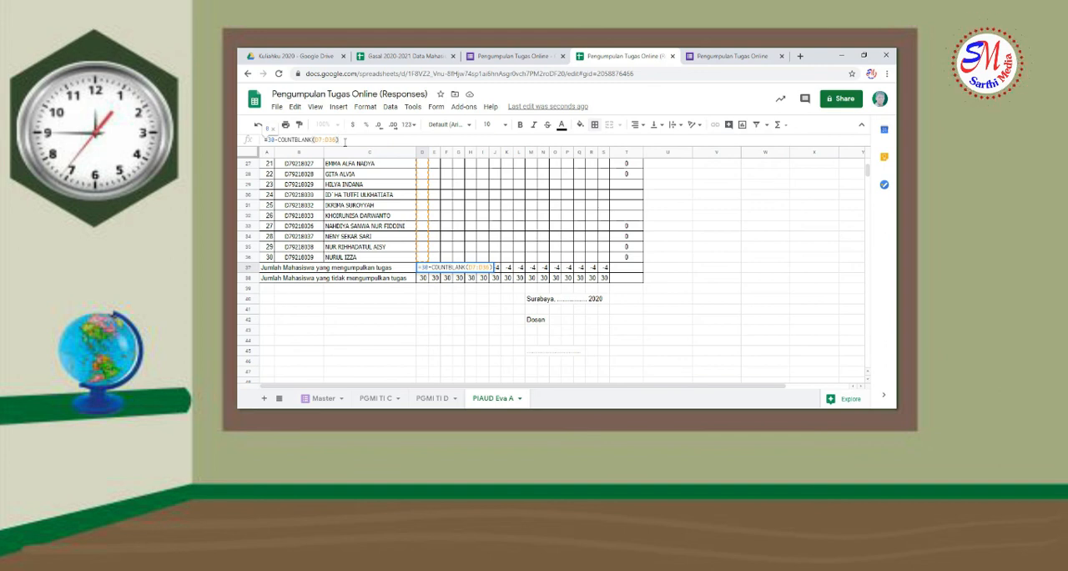
pyautogui.press('Return')
pyautogui.click(423, 268)
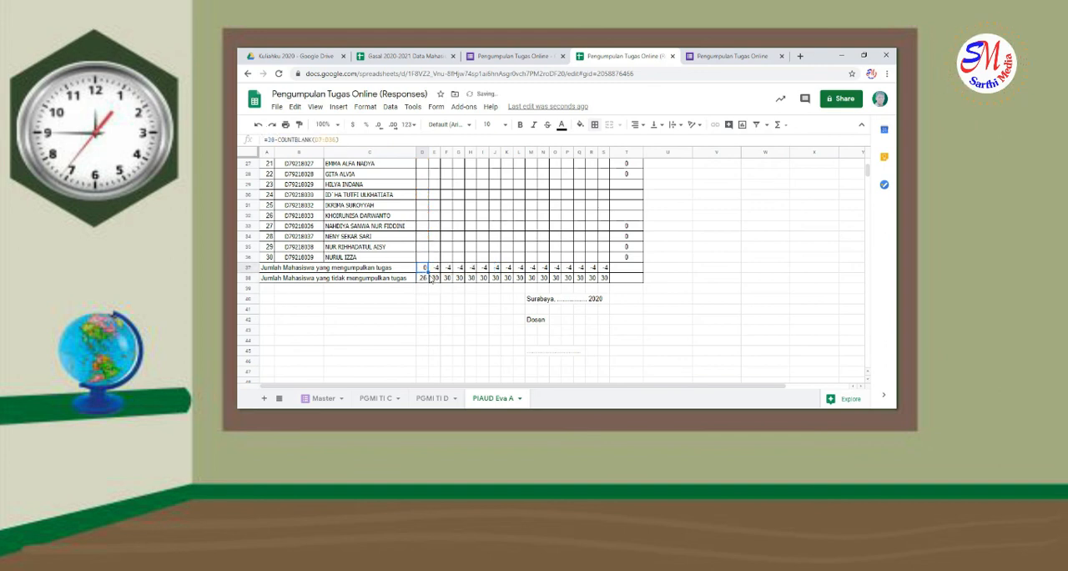
pyautogui.moveTo(429, 271); pyautogui.dragTo(608, 272)
pyautogui.click(514, 310)
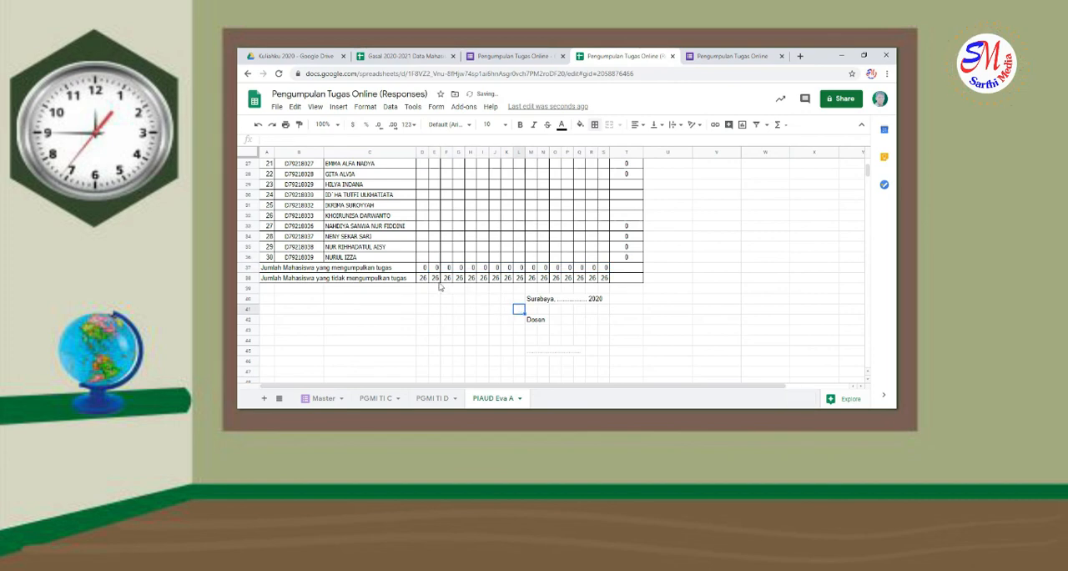
# Change the not-submitted formula in D38 to =30-D37 and fill it across to S38
pyautogui.click(422, 279)
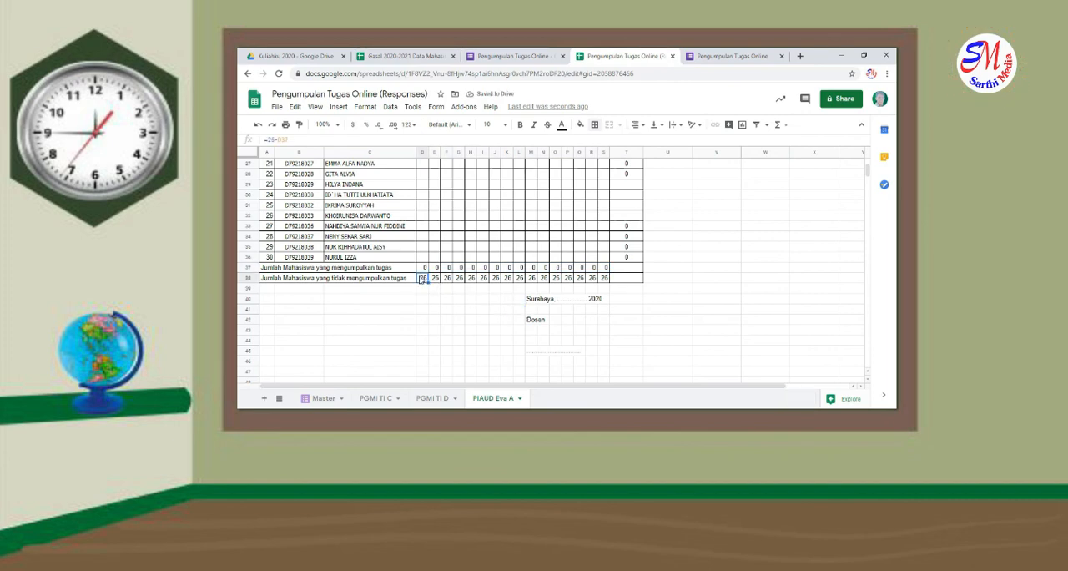
pyautogui.click(296, 140)
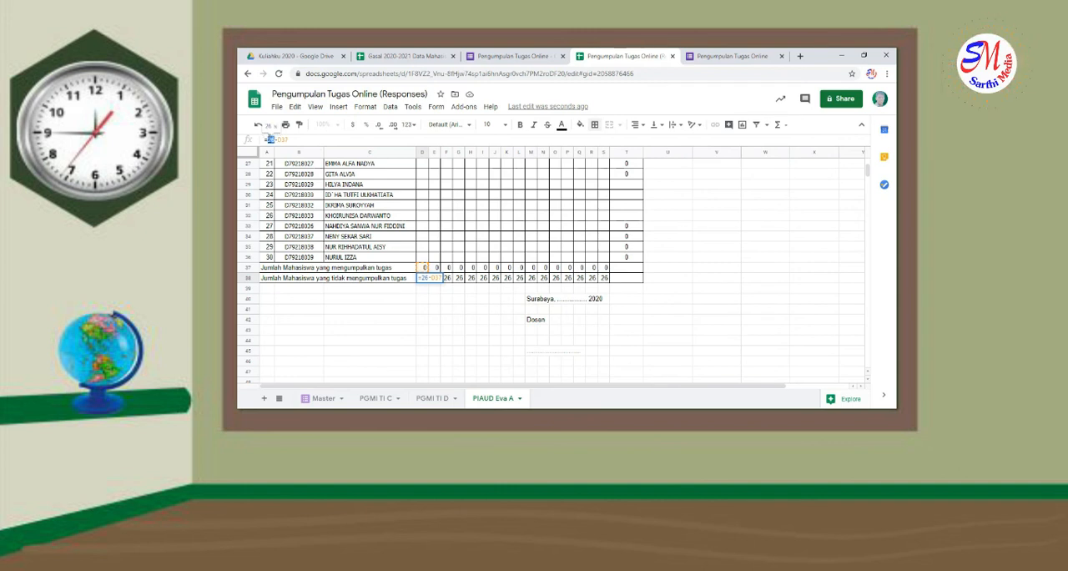
pyautogui.write('30')
pyautogui.press('Return')
pyautogui.moveTo(270, 257); pyautogui.dragTo(335, 252)
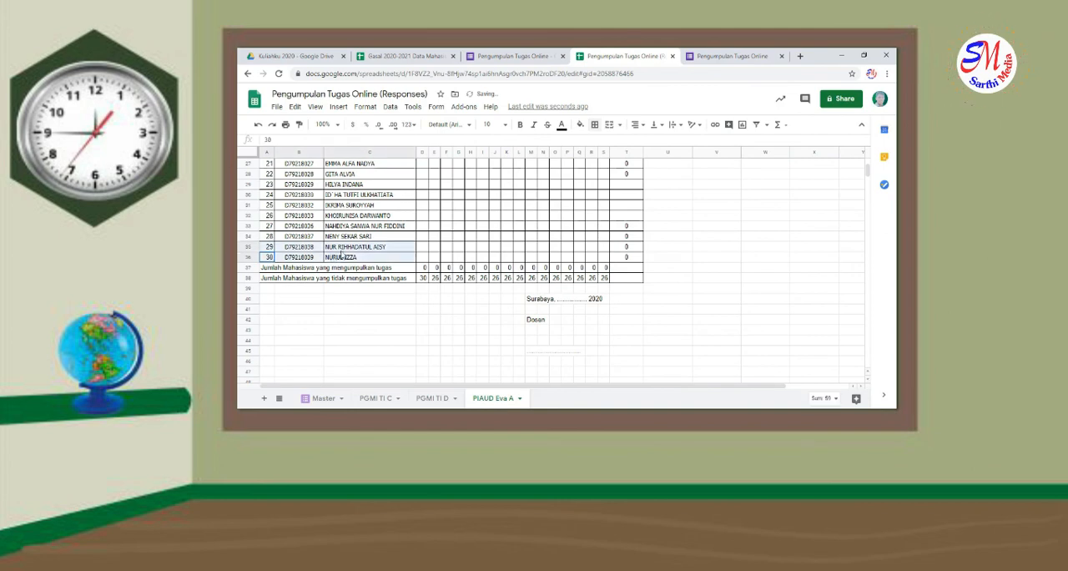
pyautogui.click(427, 278)
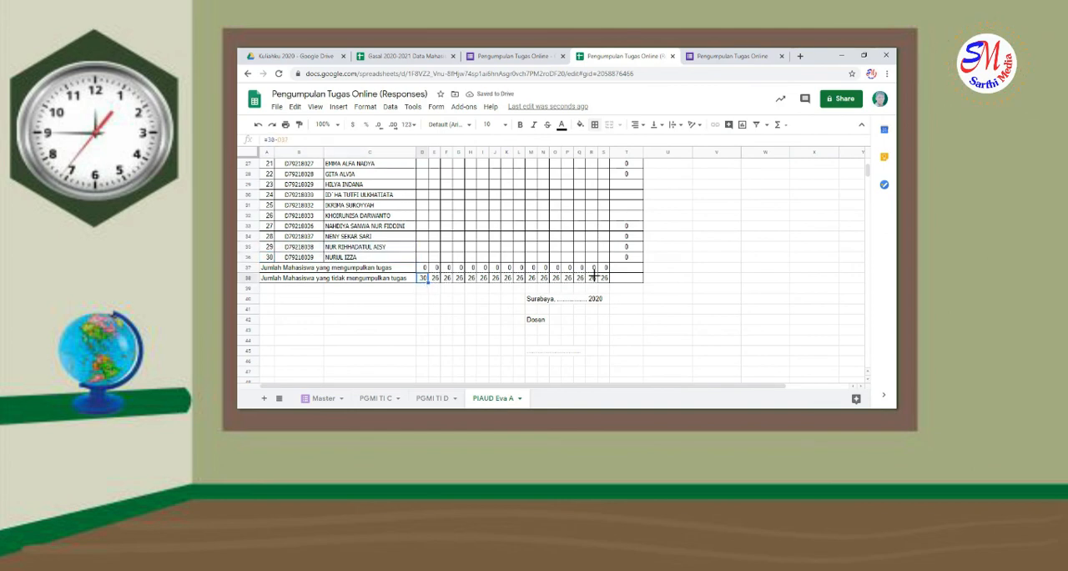
pyautogui.moveTo(605, 278); pyautogui.dragTo(606, 279)
pyautogui.click(620, 299)
pyautogui.scroll(5, 617, 293)
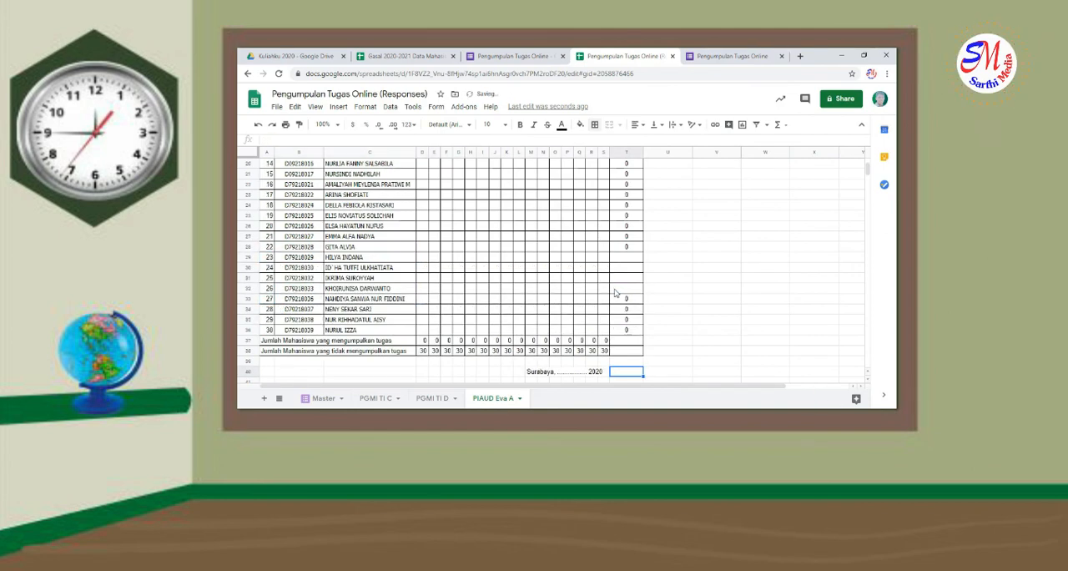
pyautogui.scroll(2, 616, 293)
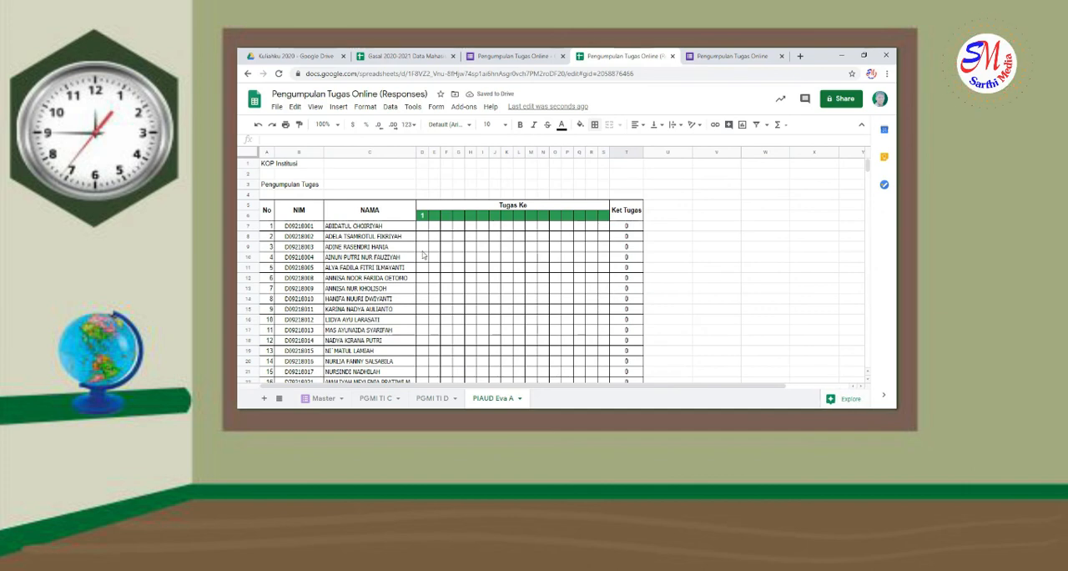
pyautogui.click(439, 248)
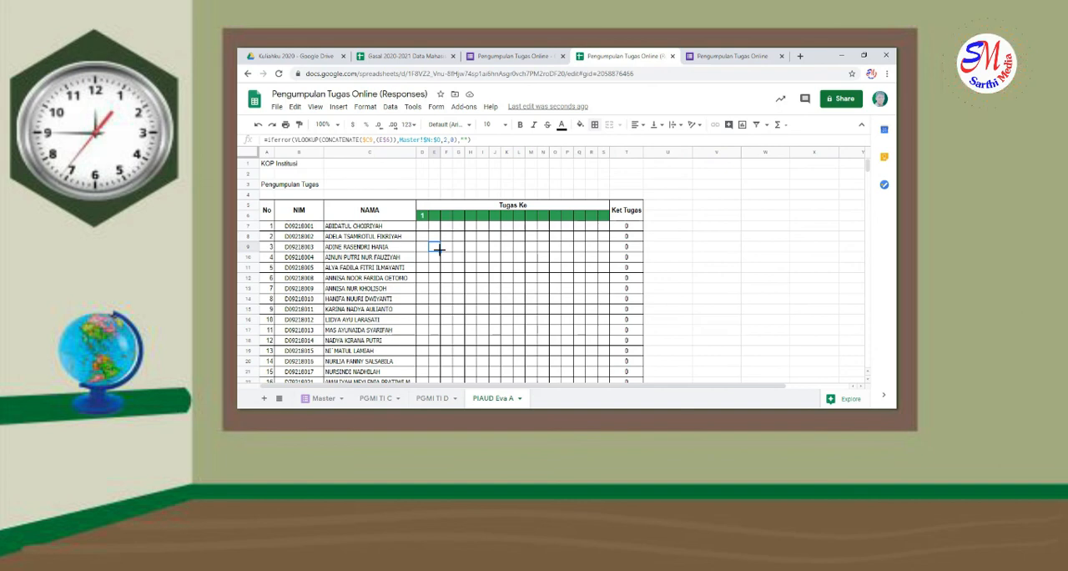
pyautogui.click(691, 238)
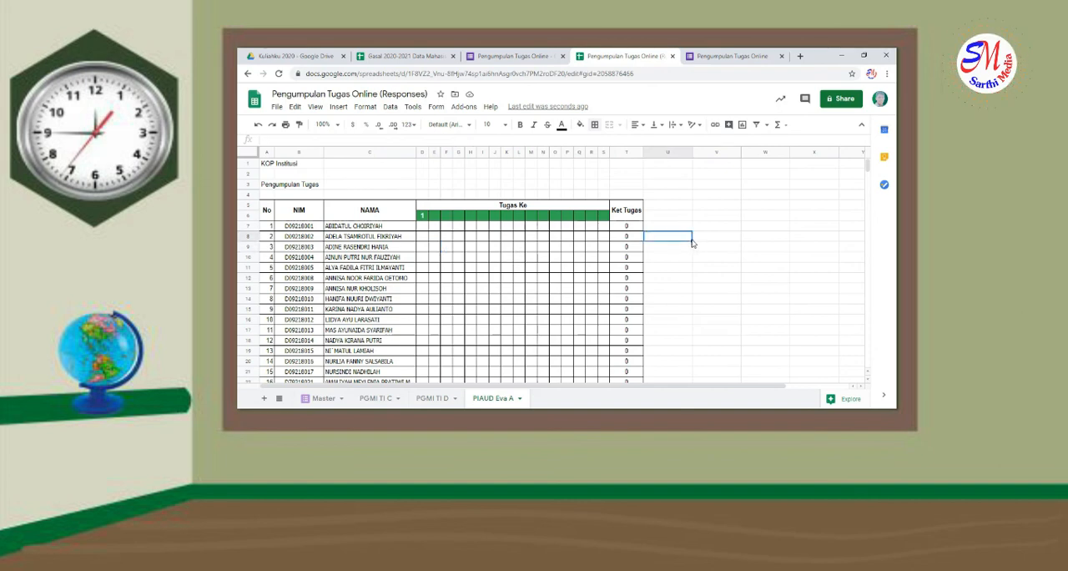